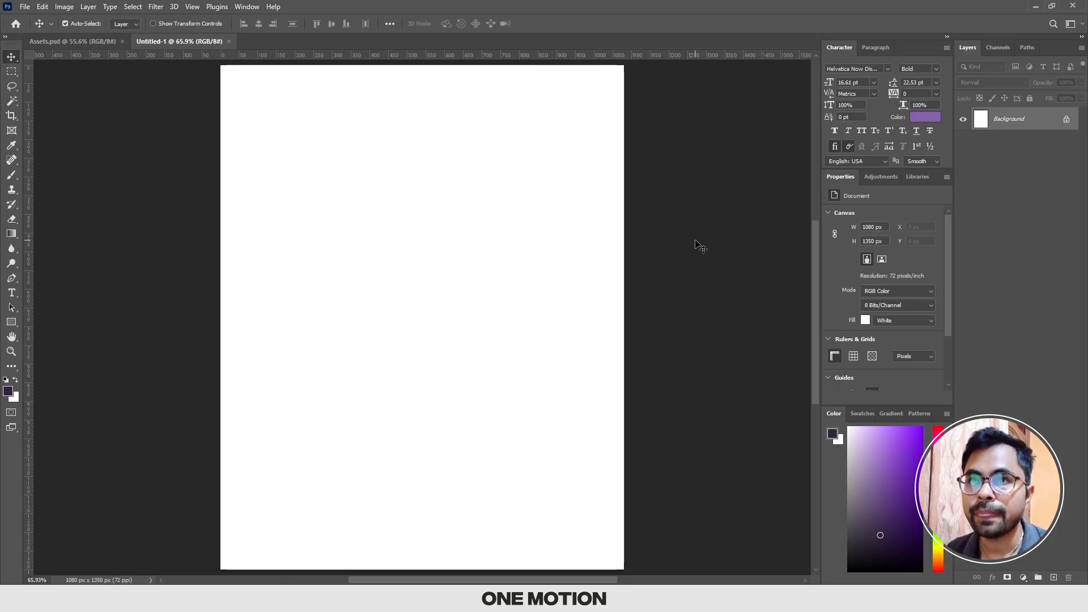
Step: Examine the color swatches, logo, shop address and shoe image prepared in Assets.psd
left_click(60, 43)
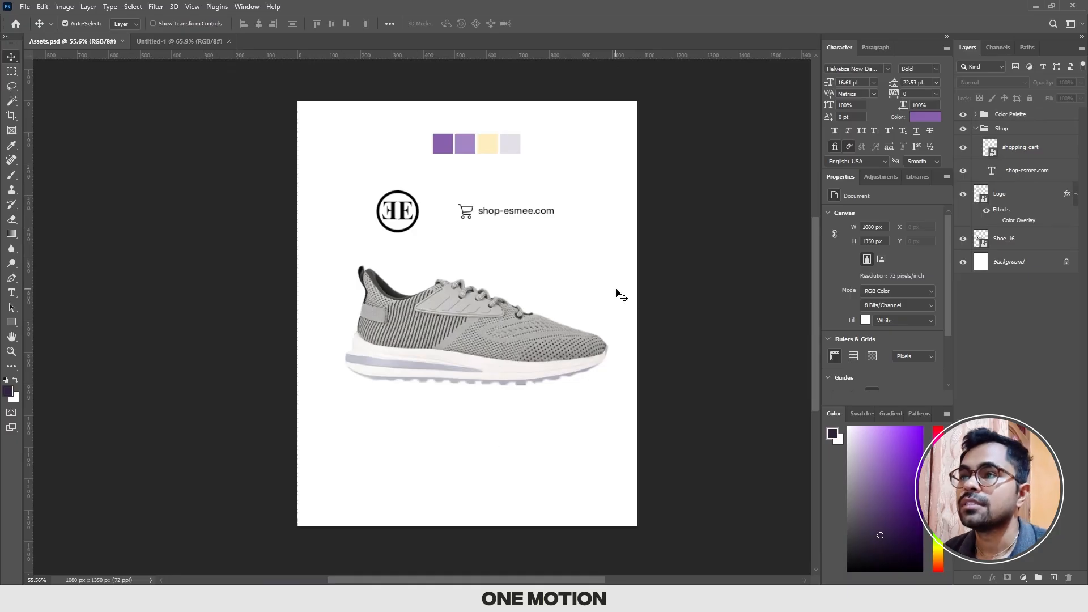
scroll(455, 357, "up", 3)
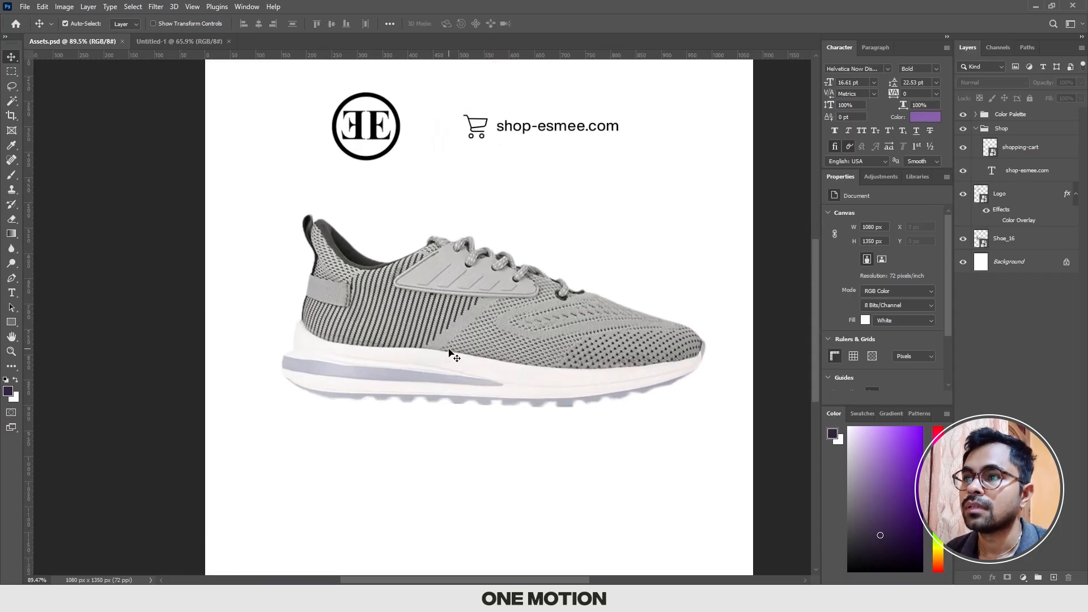
left_click_drag(468, 329, 451, 383)
left_click(975, 241)
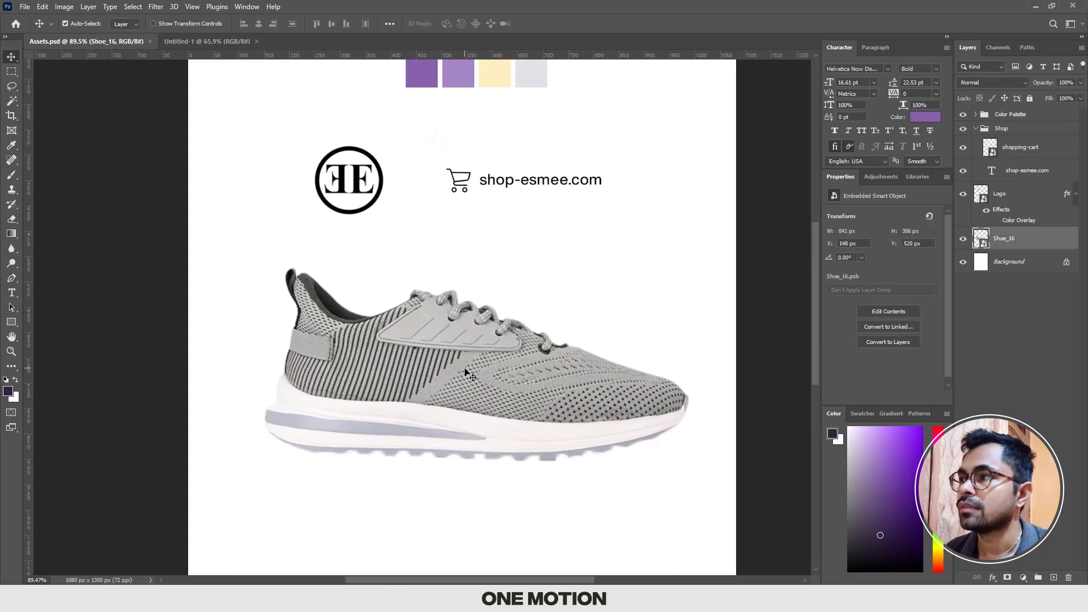
left_click(963, 241)
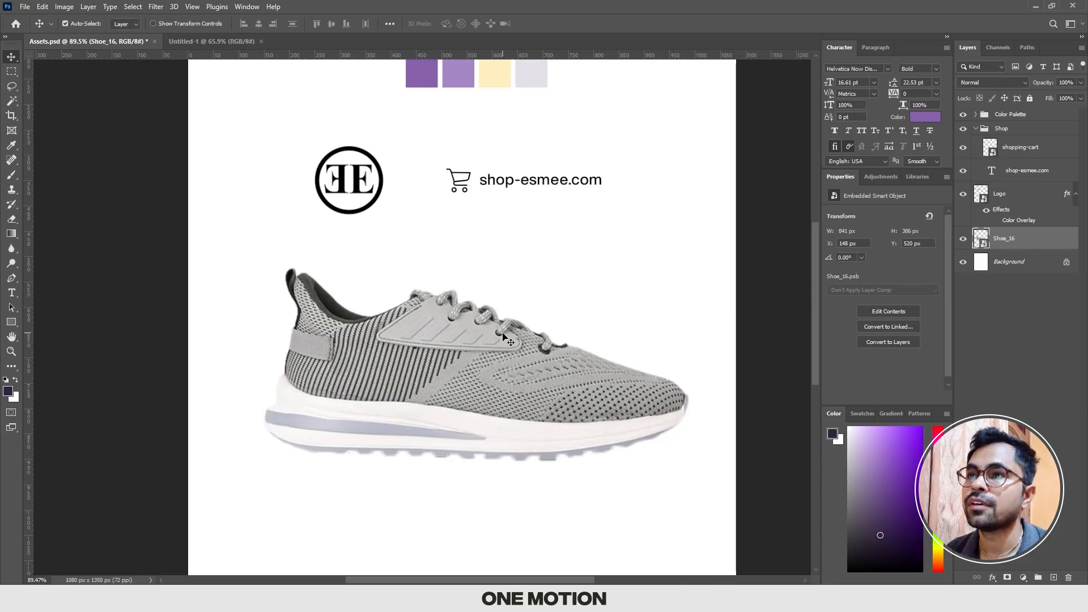
scroll(501, 293, "down", 1)
mouse_move(371, 193)
left_mouse_down()
mouse_move(379, 185)
mouse_move(354, 185)
left_mouse_up()
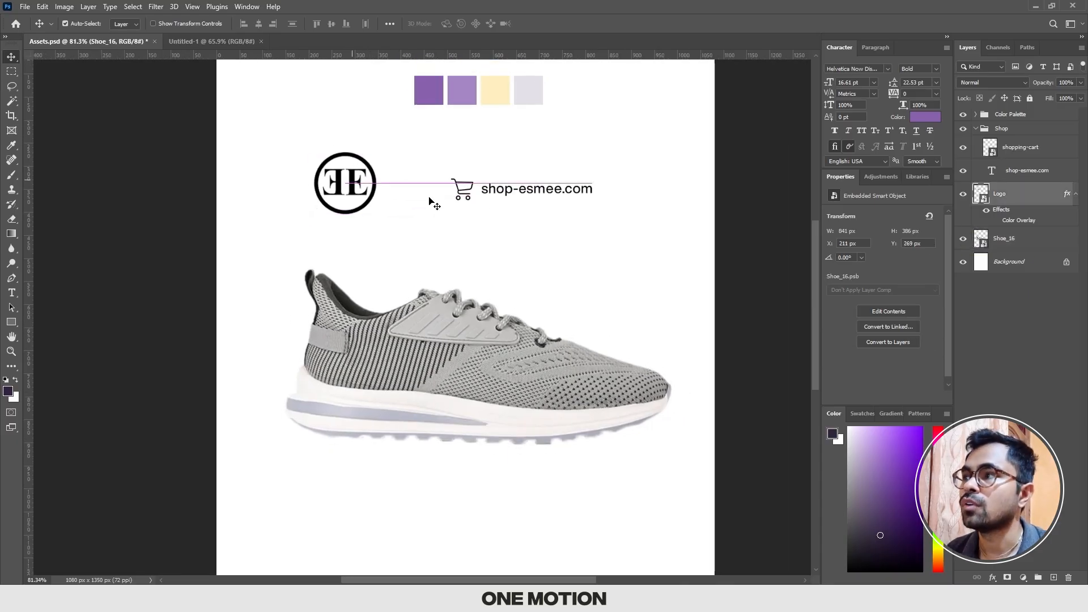
left_click_drag(443, 170, 551, 247)
left_click_drag(404, 113, 603, 182)
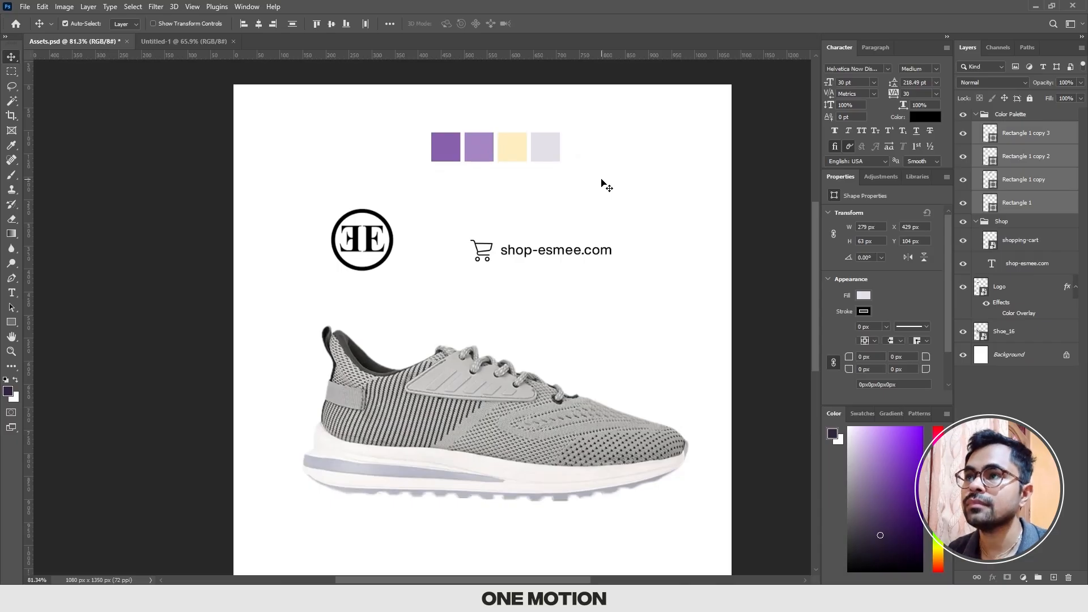
scroll(601, 186, "down", 2)
left_click(580, 166)
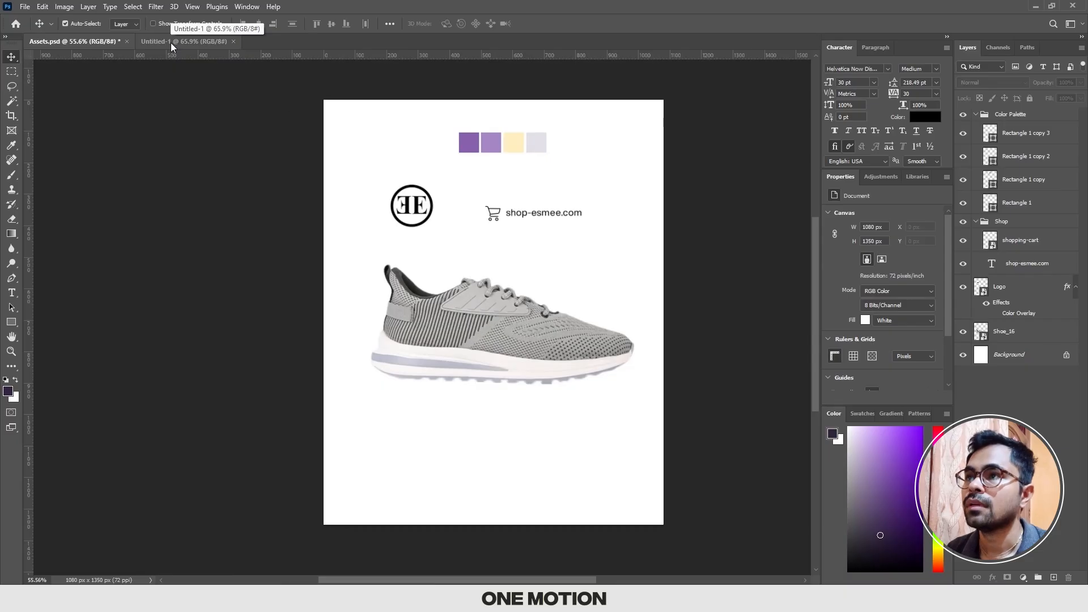
Step: Copy the Color Palette group from Assets.psd into the Untitled-1 document
left_click_drag(431, 129, 609, 153)
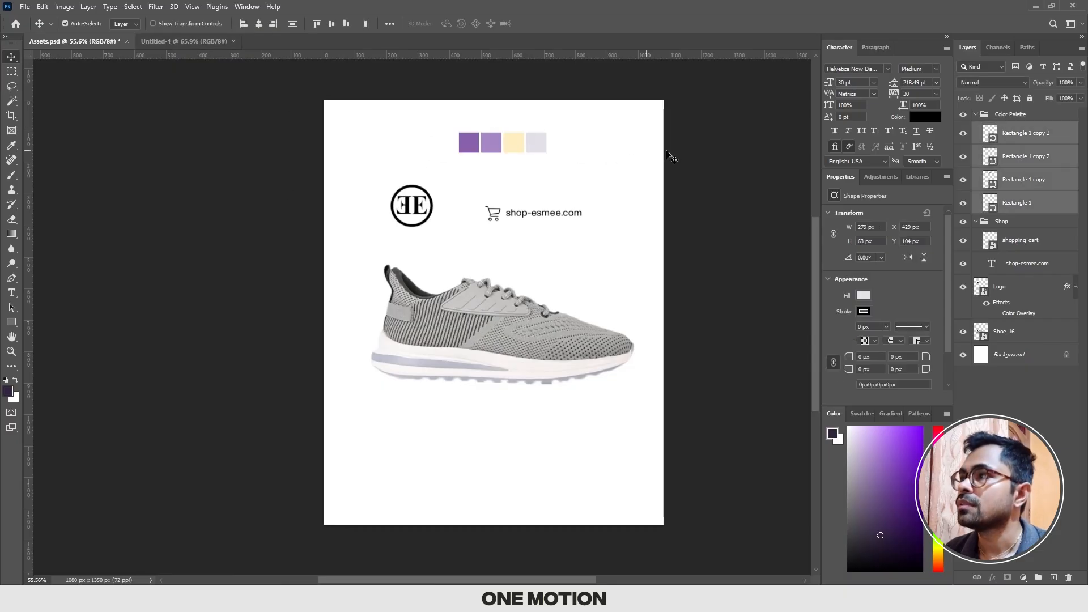
left_click(1010, 114)
left_click(976, 114)
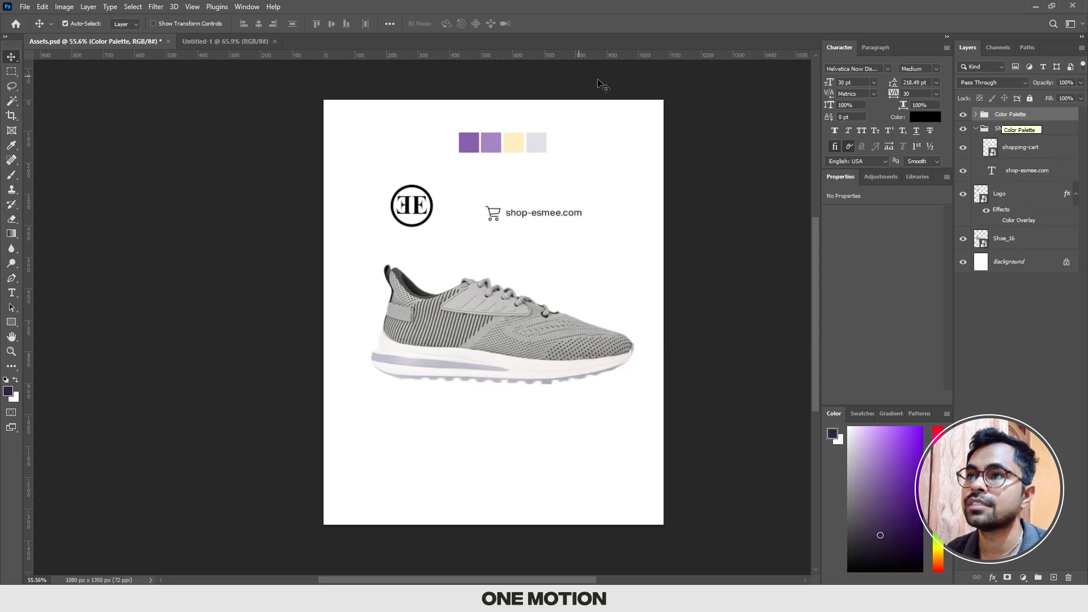
left_click(216, 42)
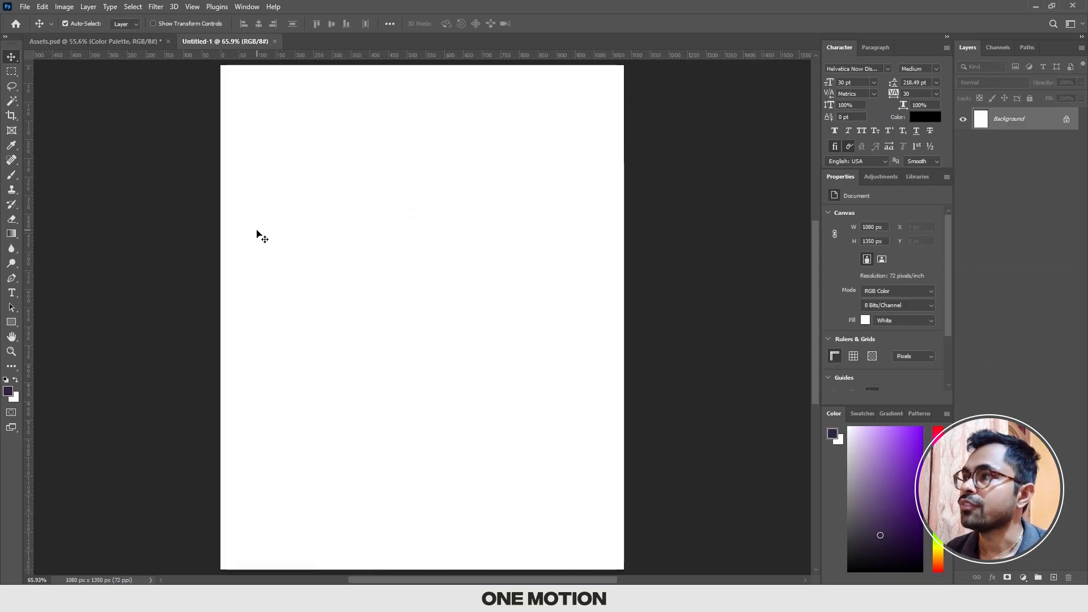
left_click(125, 42)
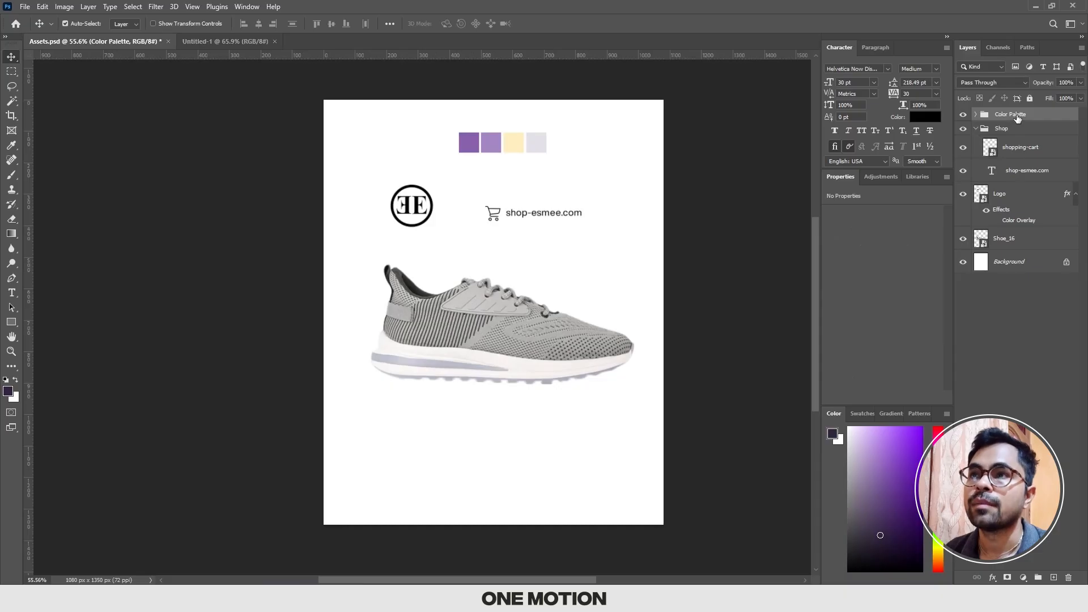
left_click_drag(1018, 117, 489, 282)
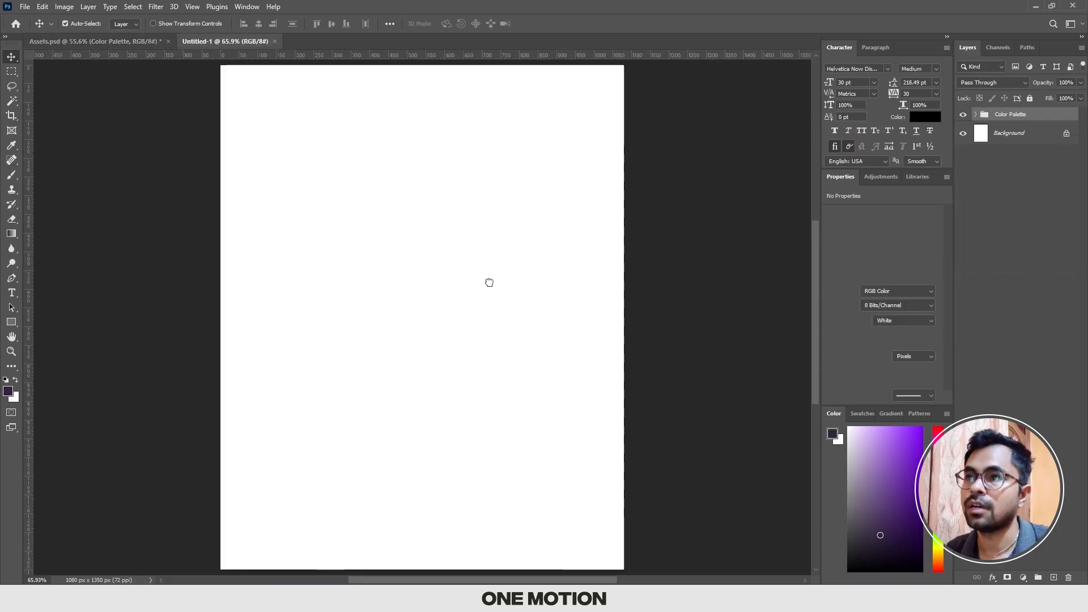
Step: Scale down the Color Palette group and place it in the canvas's upper-right corner
key("ctrl+t")
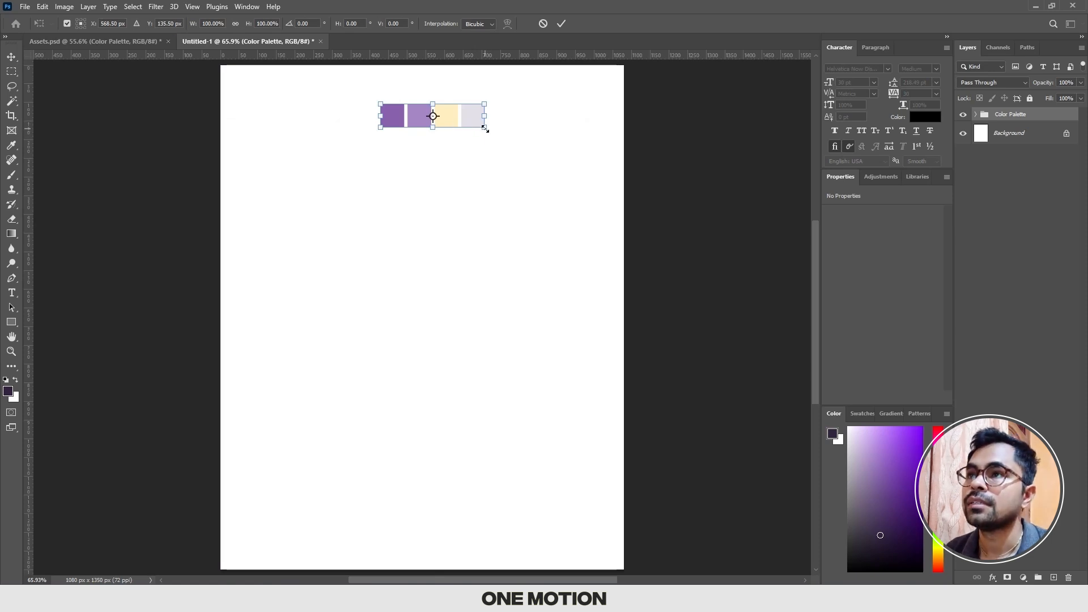
left_click_drag(485, 129, 610, 84)
key("Return")
key("ctrl+t")
key("Return")
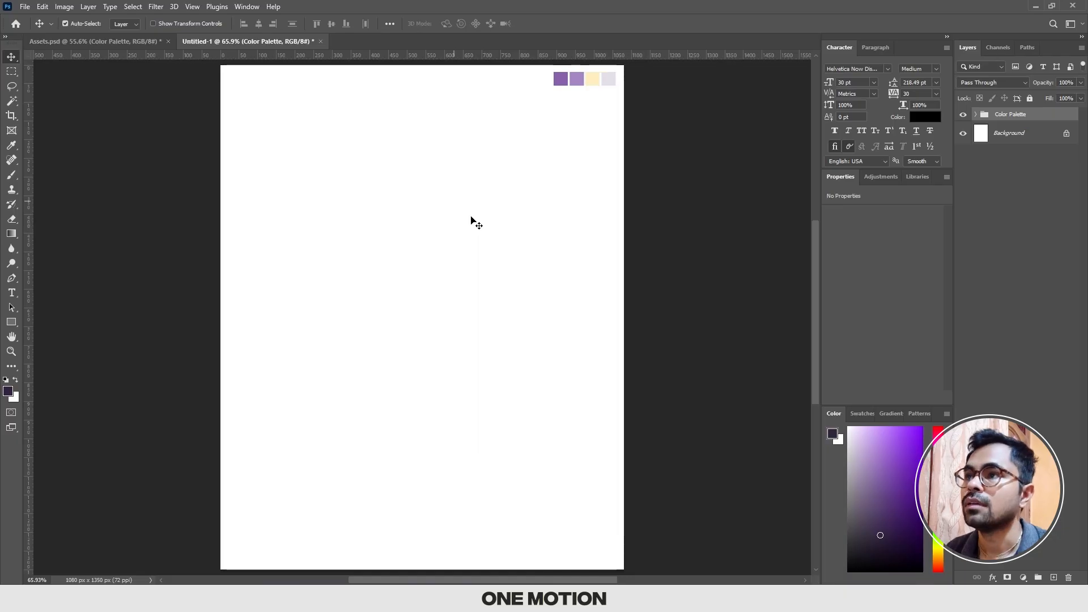
Step: Copy the Shoe_16 layer from Assets.psd into the Untitled-1 document
left_click(91, 42)
left_click(502, 350)
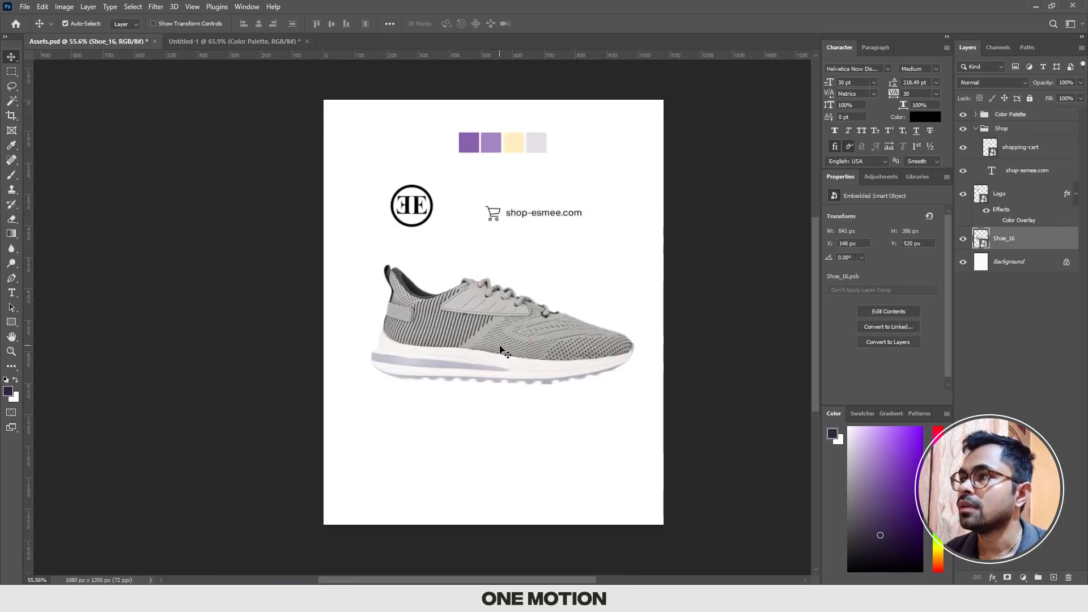
left_click_drag(1020, 243, 487, 320)
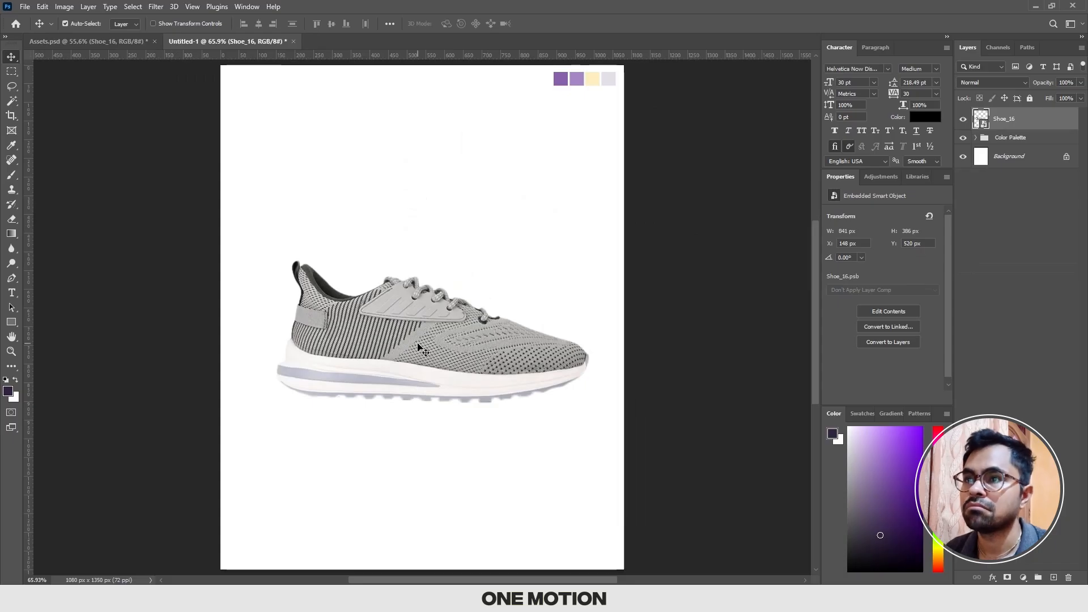
Step: Enlarge the shoe to about 882 × 404 px and position it at about X 113, Y 473 px
key("ctrl+t")
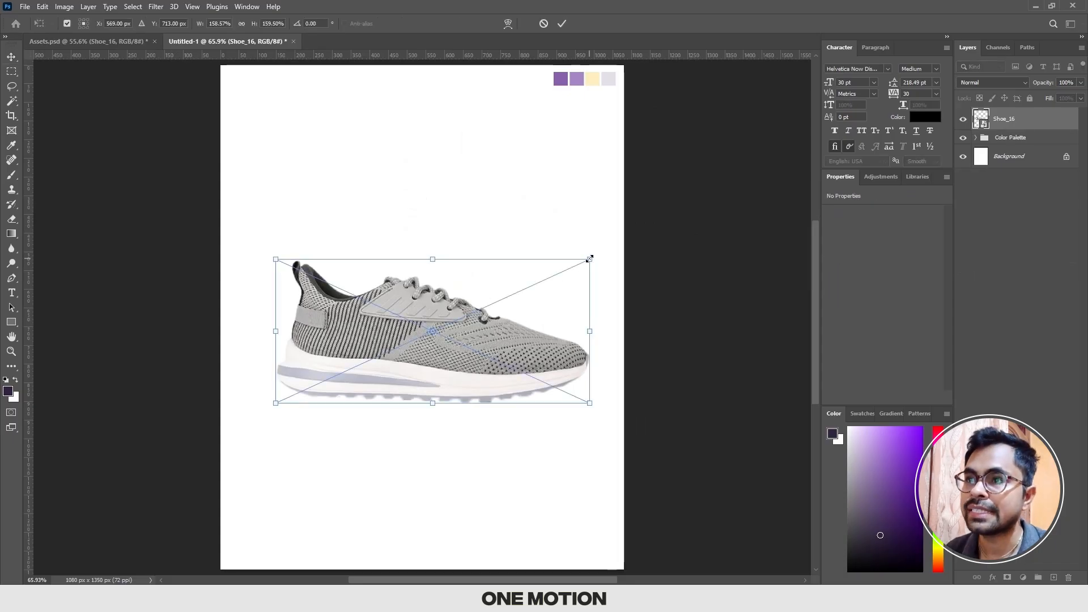
left_click_drag(589, 259, 597, 255)
left_click_drag(566, 291, 561, 291)
left_click_drag(512, 324, 511, 310)
key("Return")
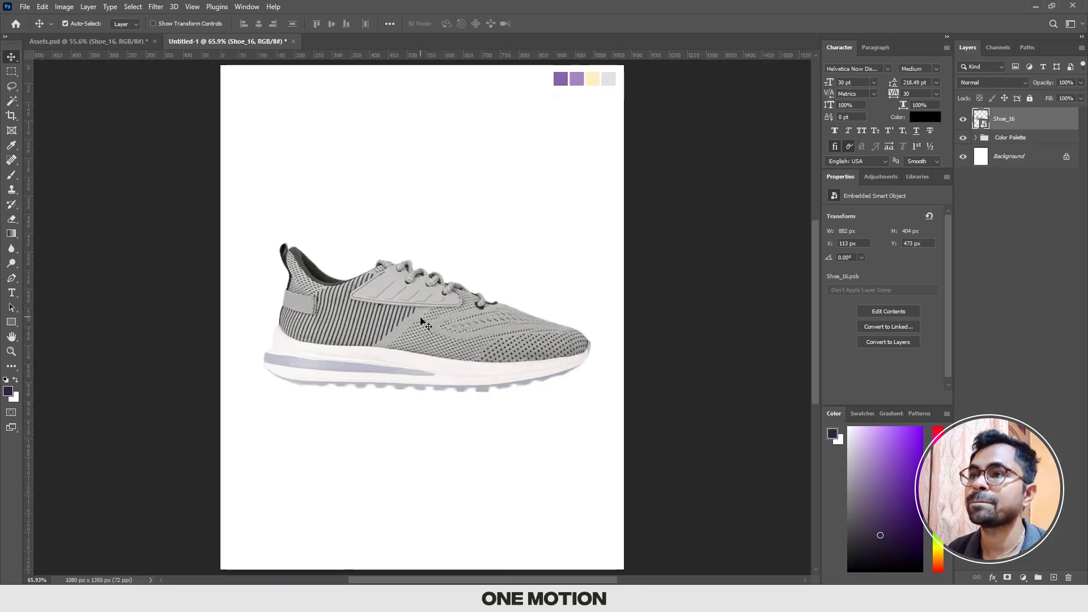
left_click(449, 243)
scroll(425, 328, "down", 1)
left_click(461, 240)
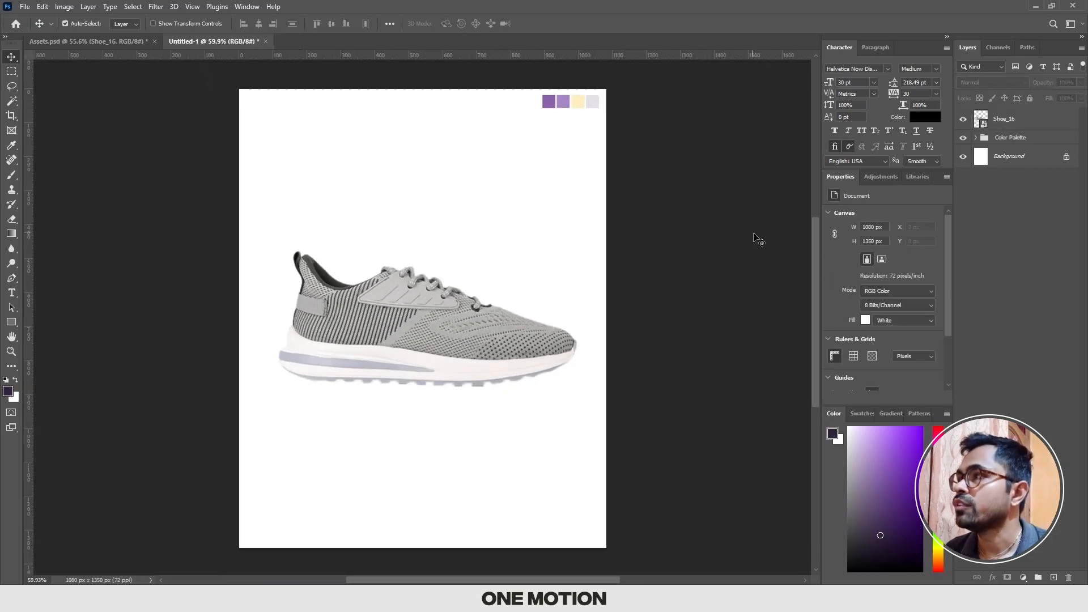
Step: Unlock the white background layer and delete it
left_click(1065, 159)
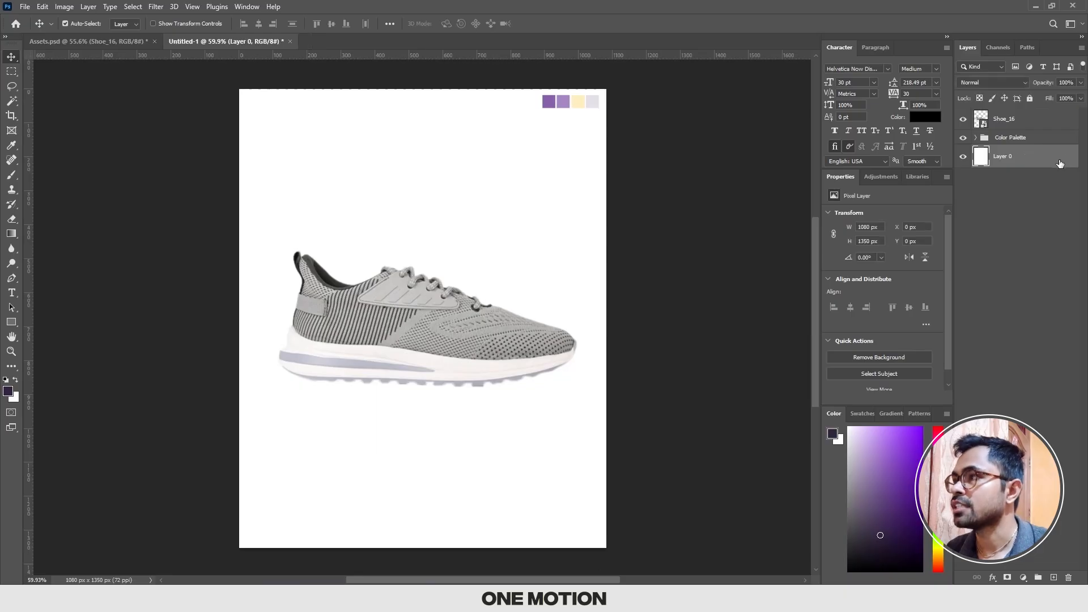
key("Delete")
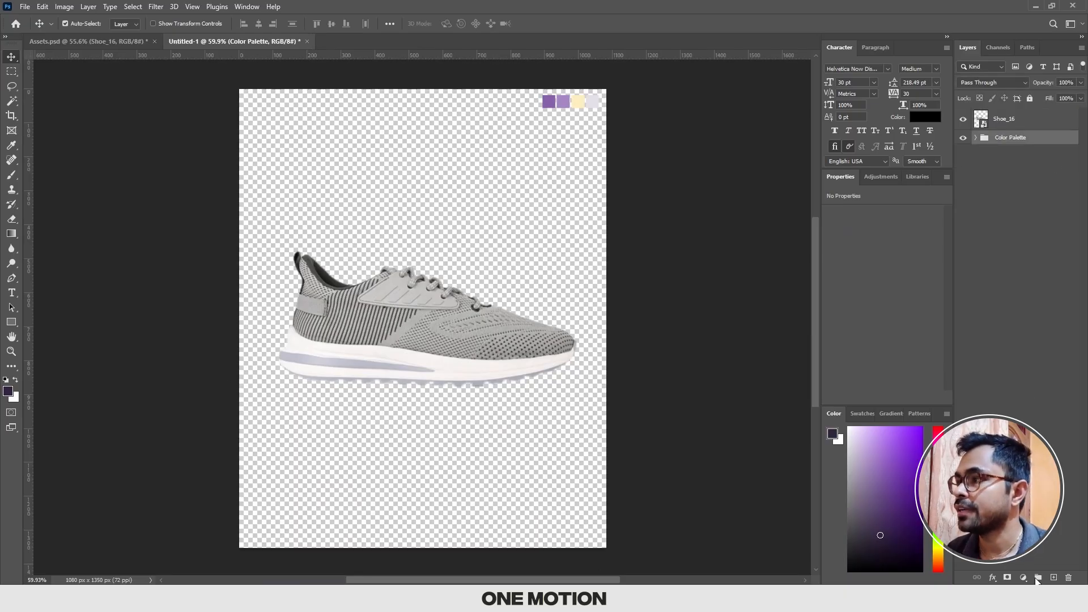
Step: Add a gradient fill layer beneath the shoe and open its gradient for editing with the Basics presets expanded
left_click(1022, 578)
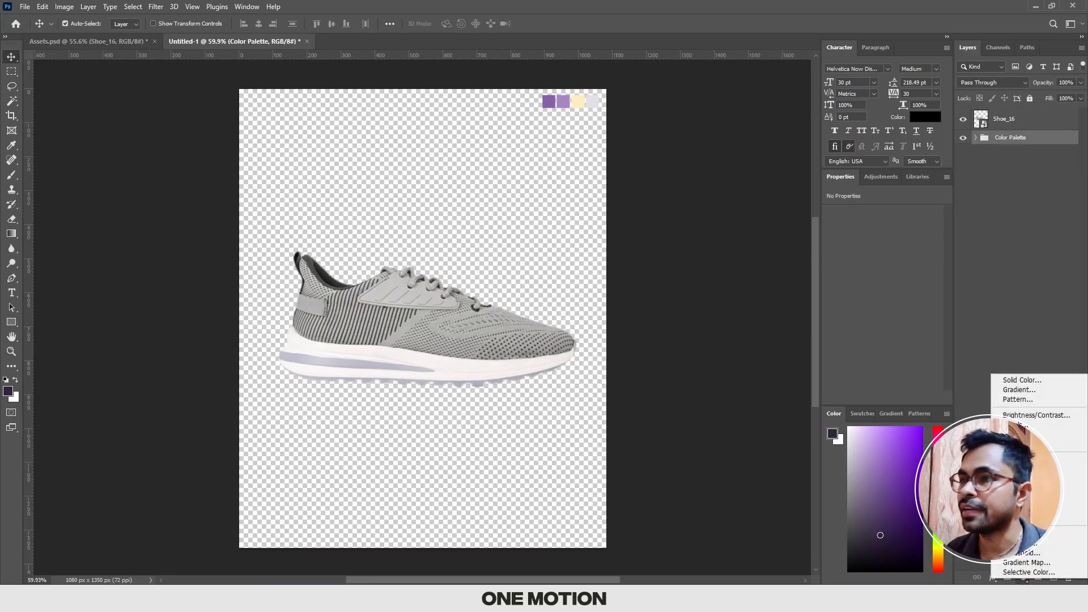
left_click(1023, 389)
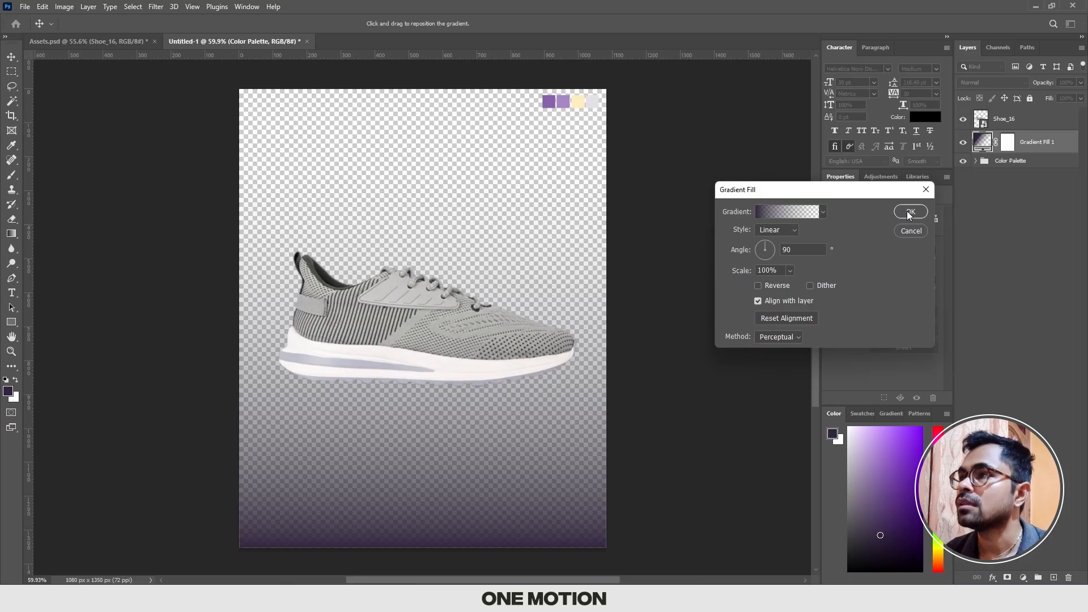
left_click(784, 213)
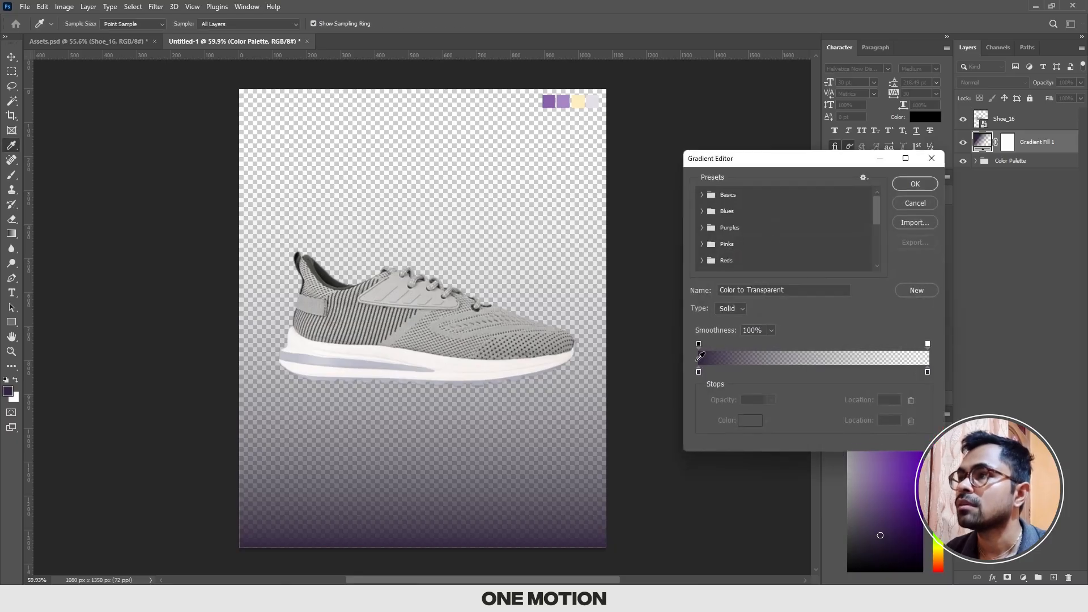
left_click(714, 195)
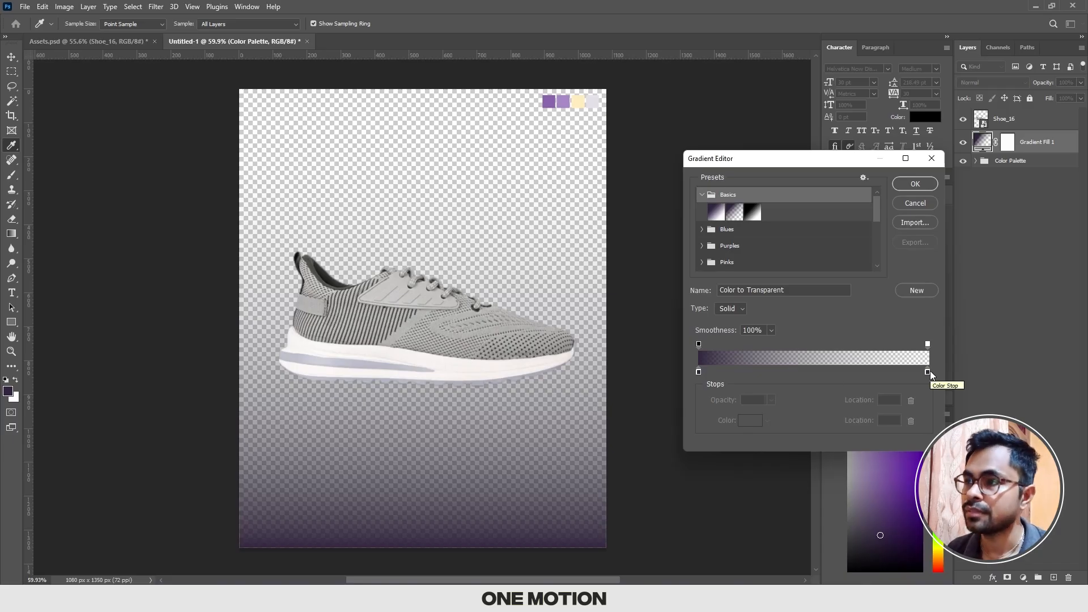
Step: Set the gradient's starting color stop to the light purple of the second palette swatch
left_click(698, 372)
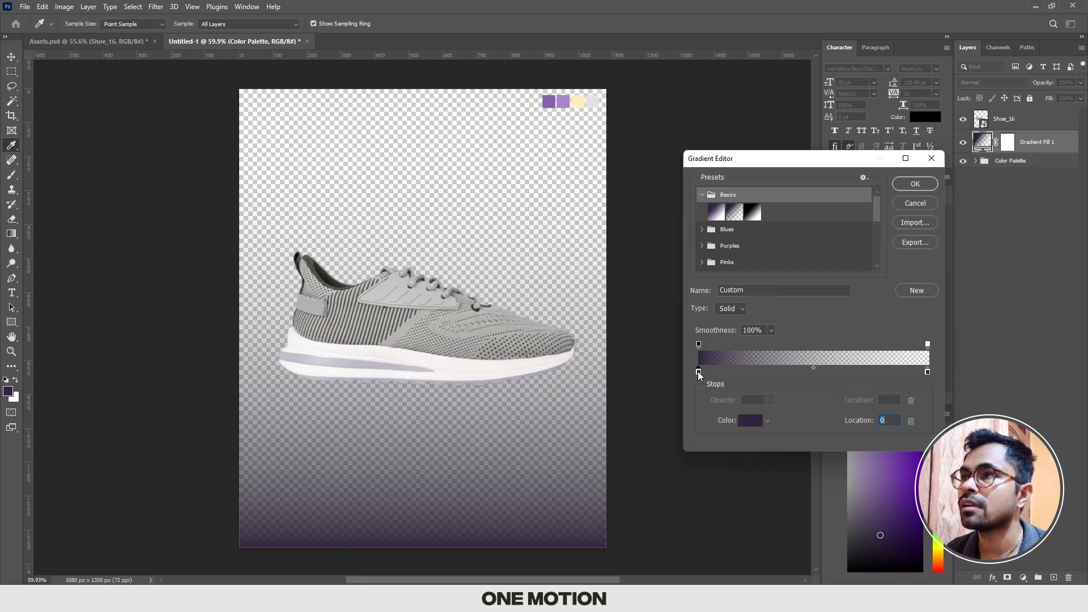
left_click(753, 423)
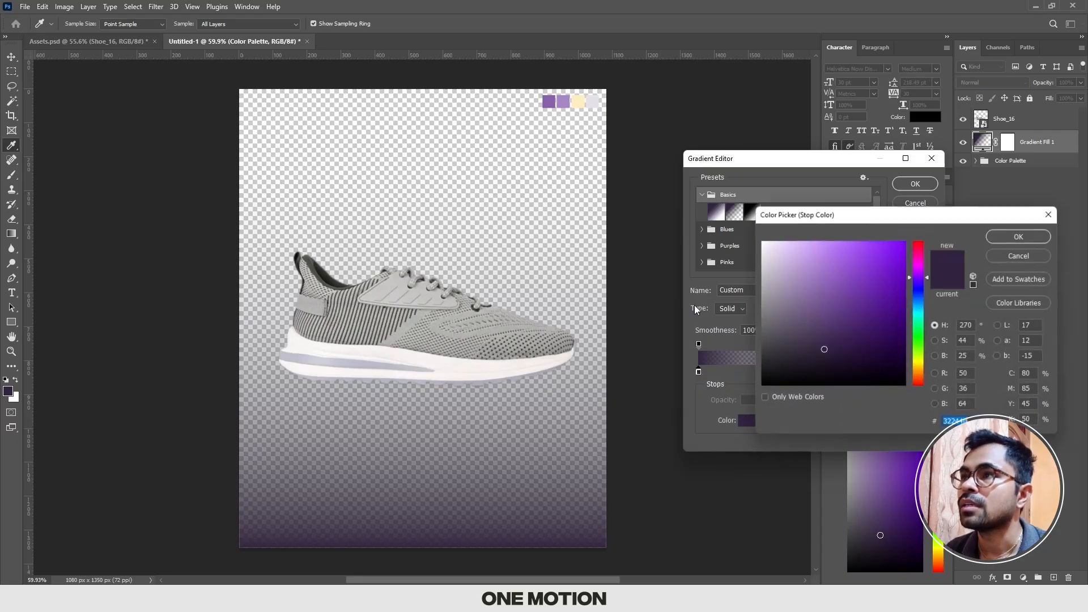
left_click(565, 98)
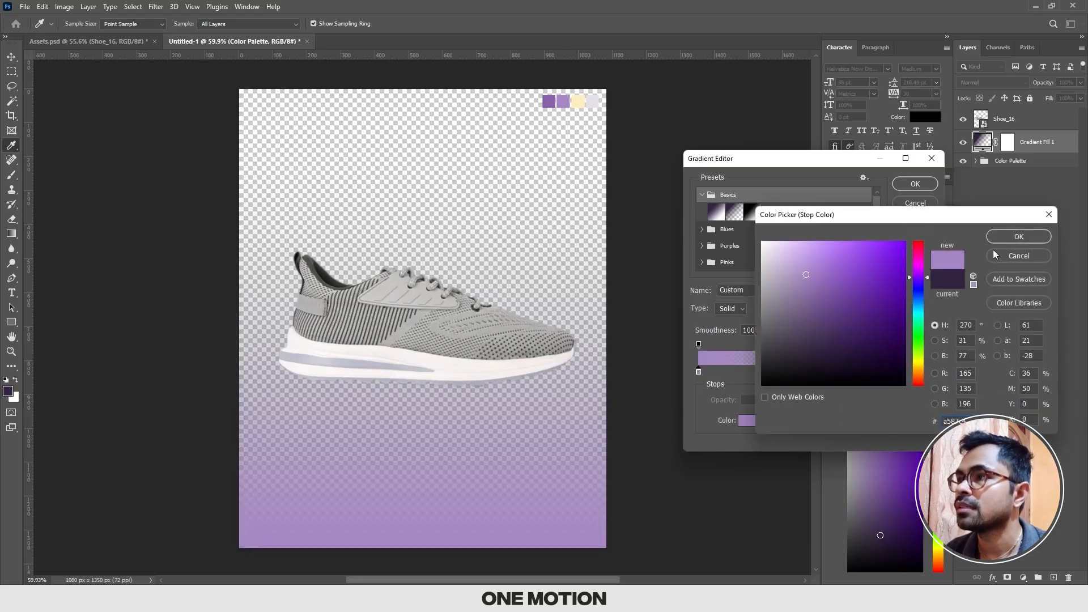
left_click(1019, 236)
Step: Apply the Foreground to Background preset to the gradient fill and accept it as linear at 90°
left_click(715, 213)
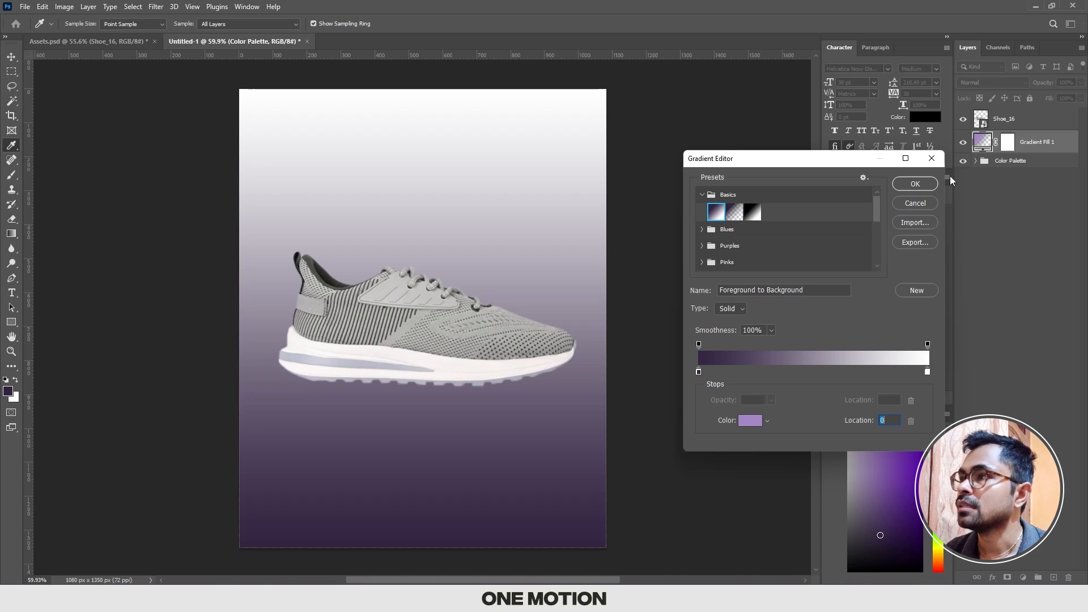
left_click(912, 186)
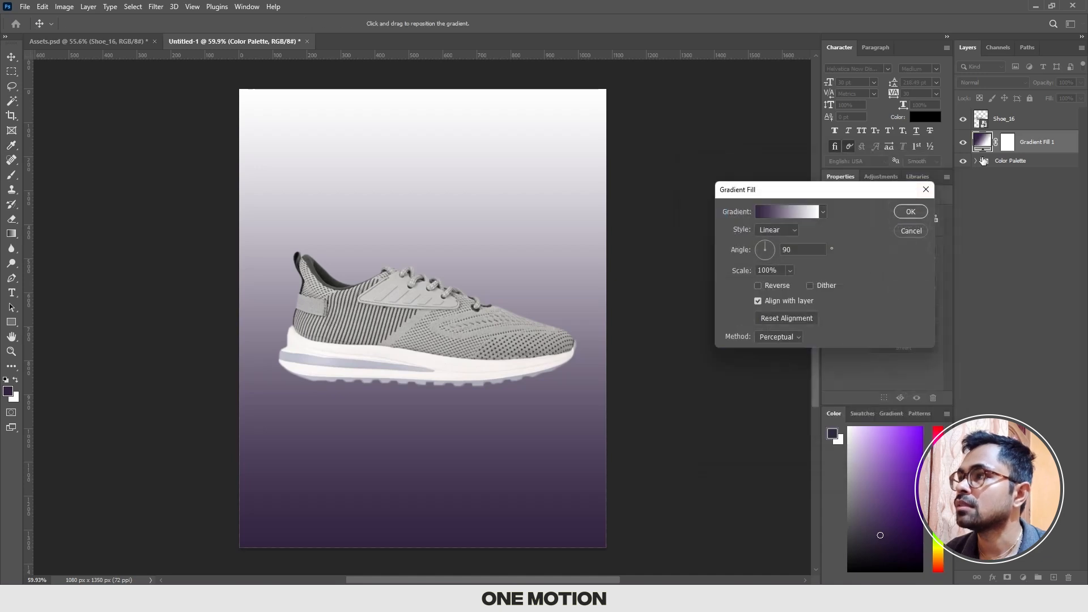
left_click(904, 210)
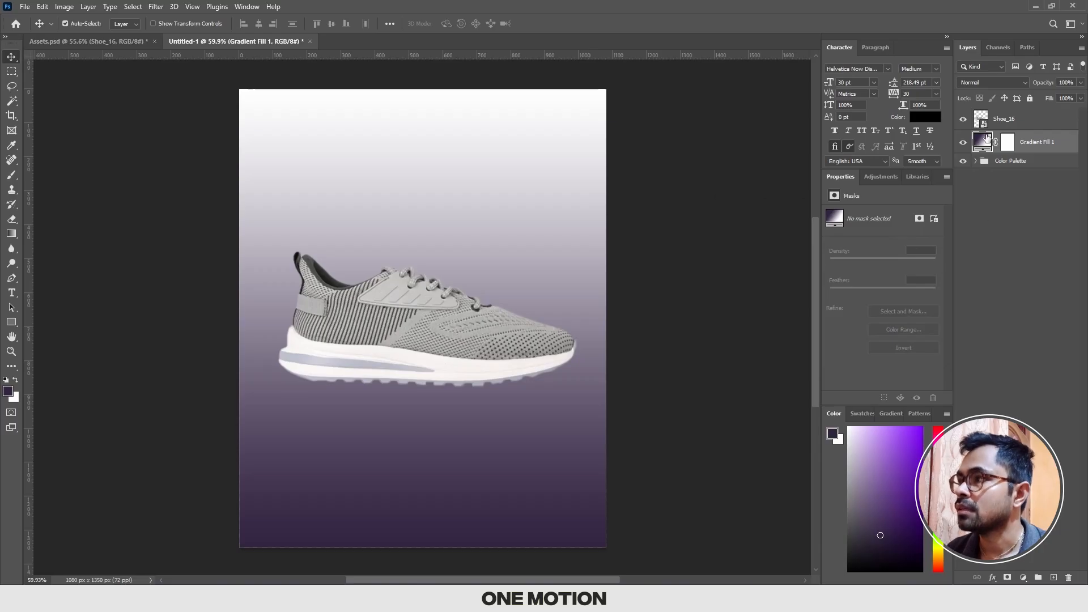
Step: Move the Color Palette group above the gradient fill layer
left_click(1020, 162)
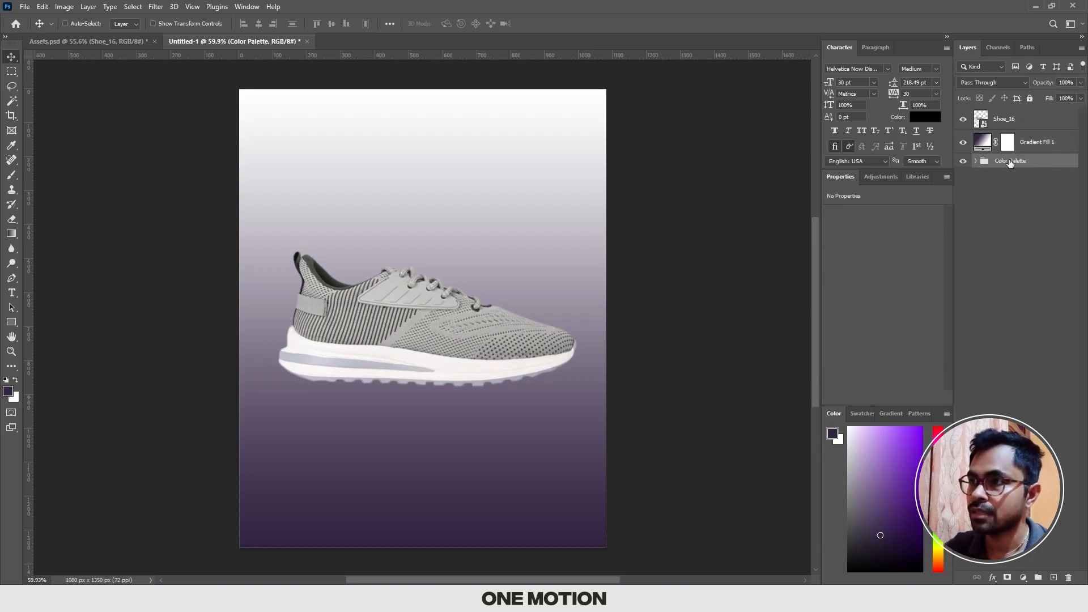
key("ctrl+bracketright")
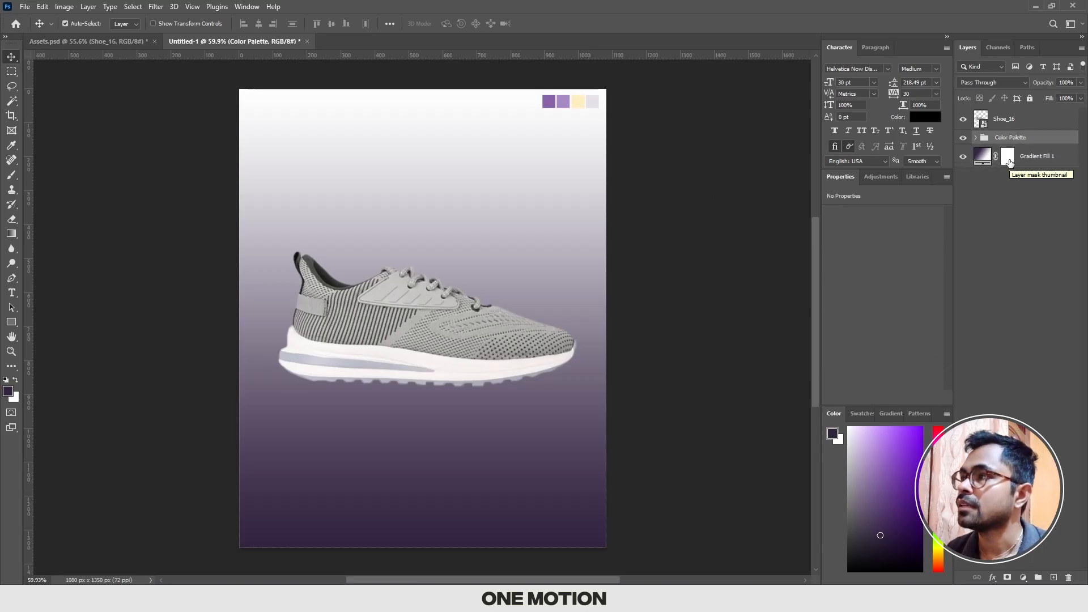
Step: Reopen the gradient fill and set its starting color stop to the light purple of the second palette swatch
left_click(987, 159)
double_click(987, 159)
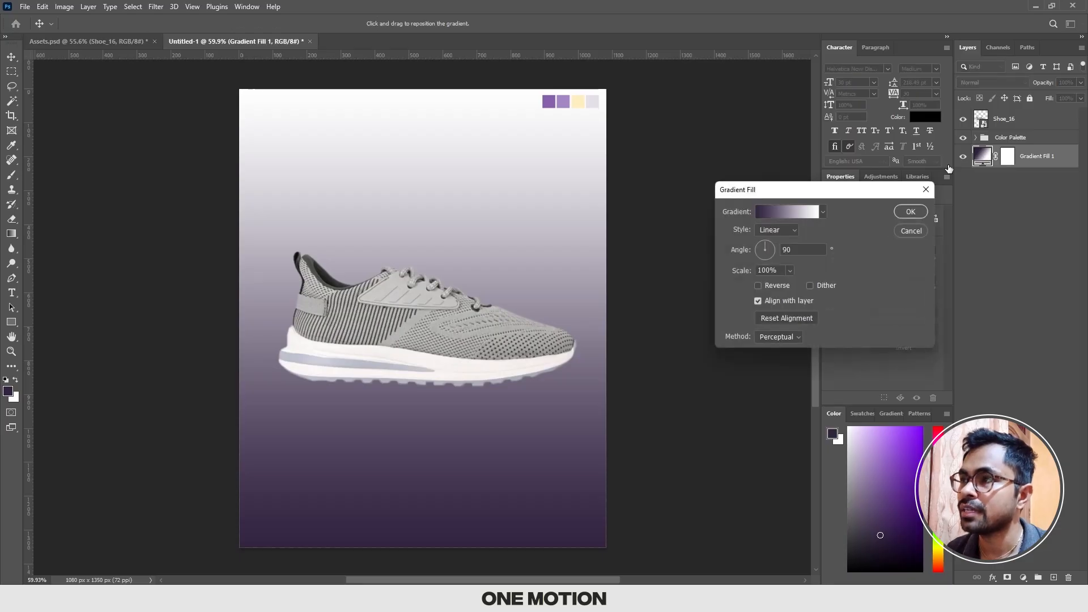
left_click(780, 210)
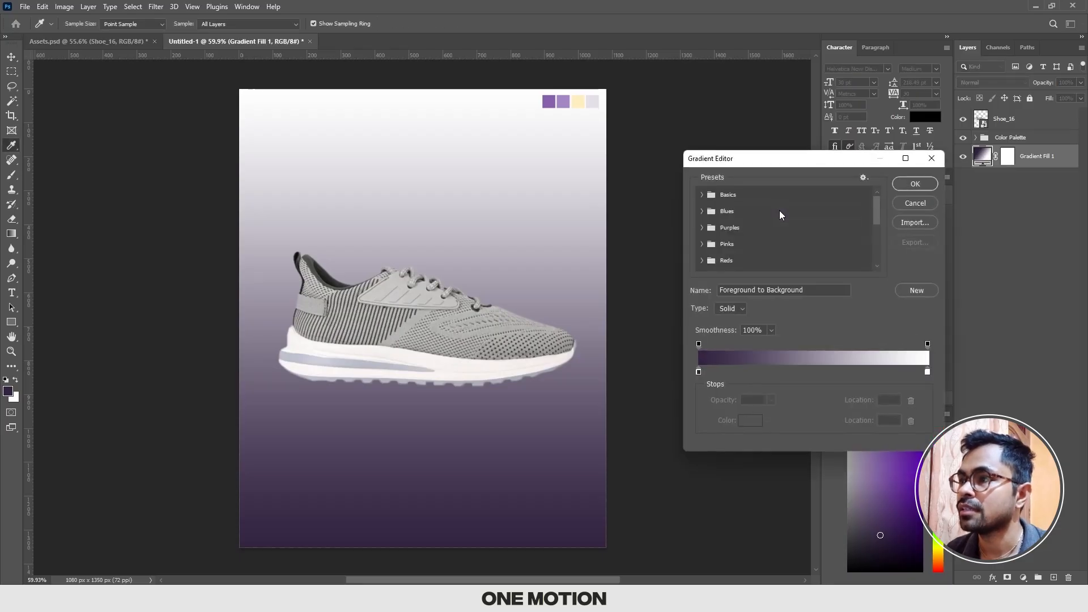
left_click(698, 372)
left_click(751, 420)
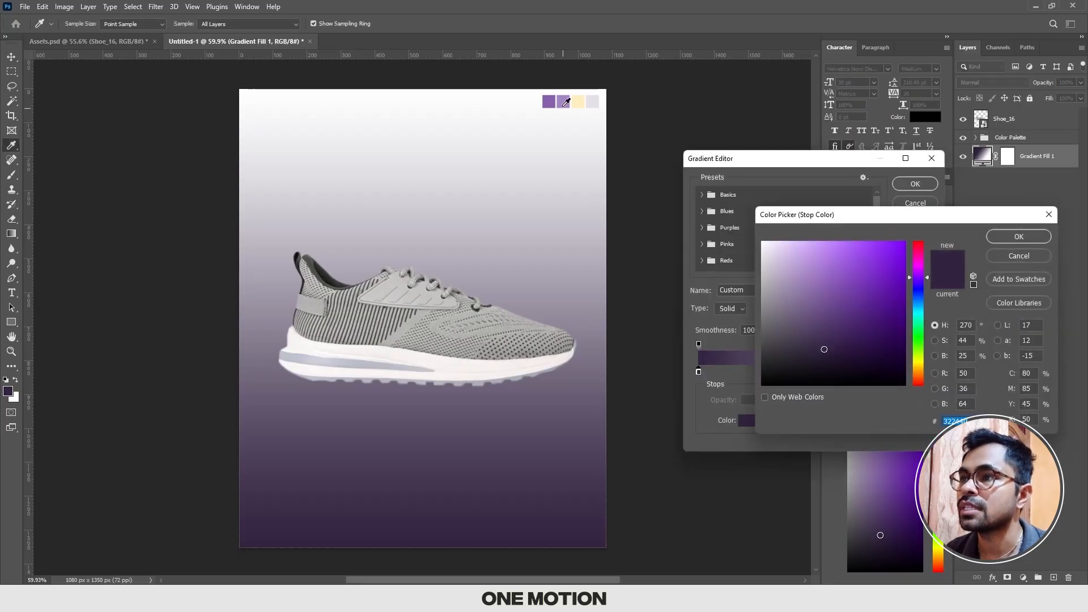
left_click(567, 104)
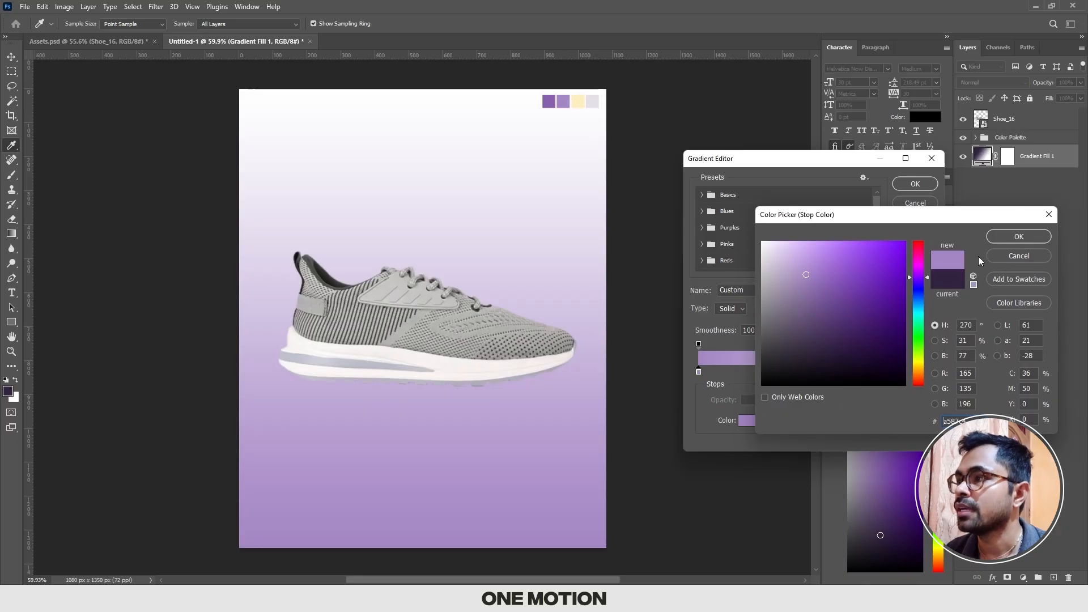
left_click(1018, 237)
Step: Set the gradient's end color stop to the pale grey fourth palette swatch and accept the fill at an angle of -90°
left_click(927, 372)
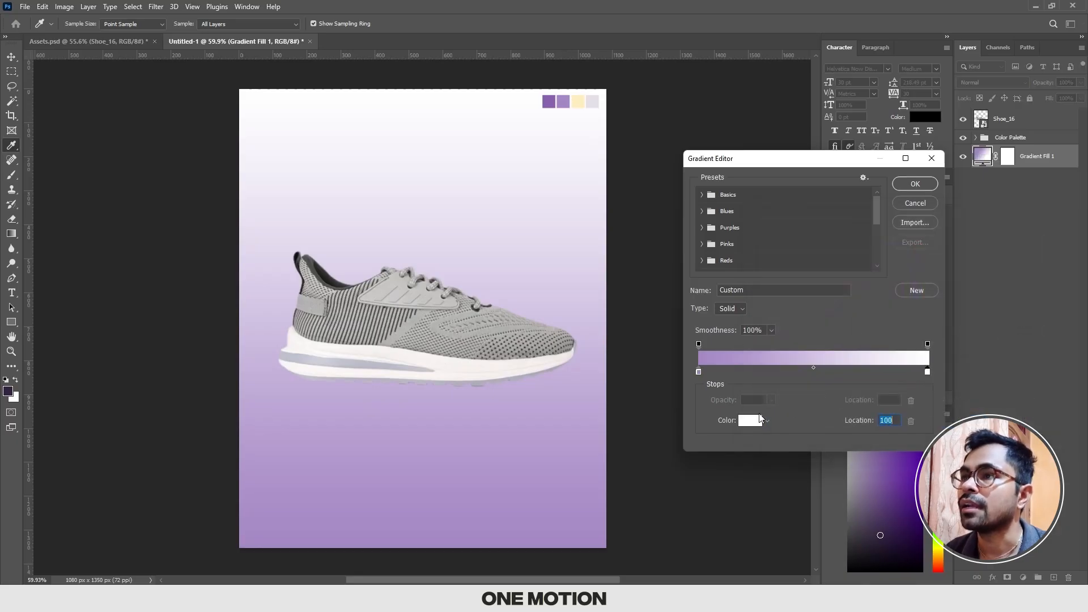
left_click(750, 420)
left_click(578, 101)
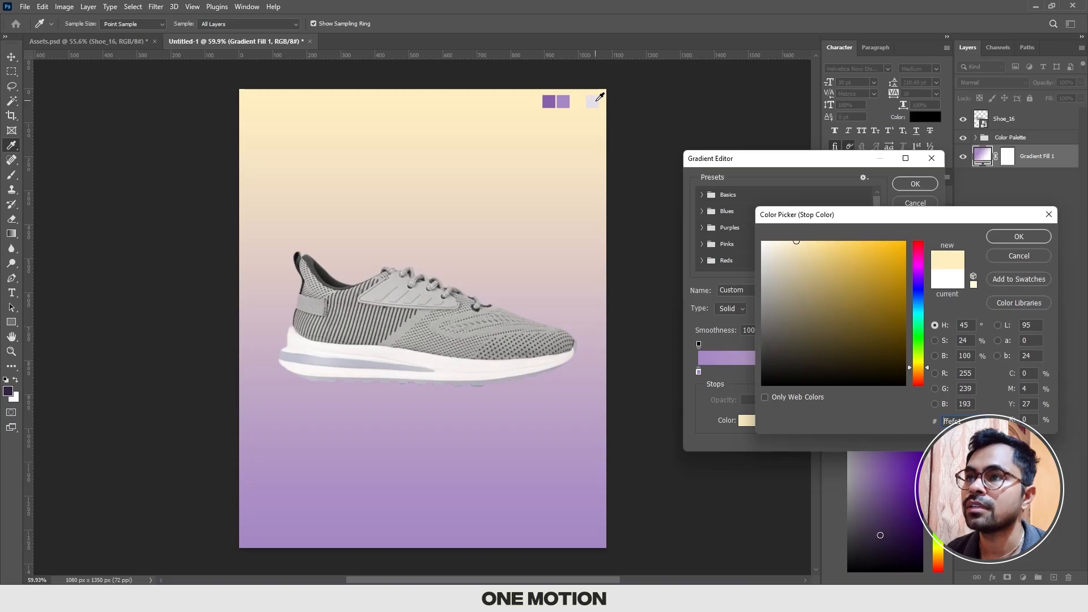
left_click(593, 101)
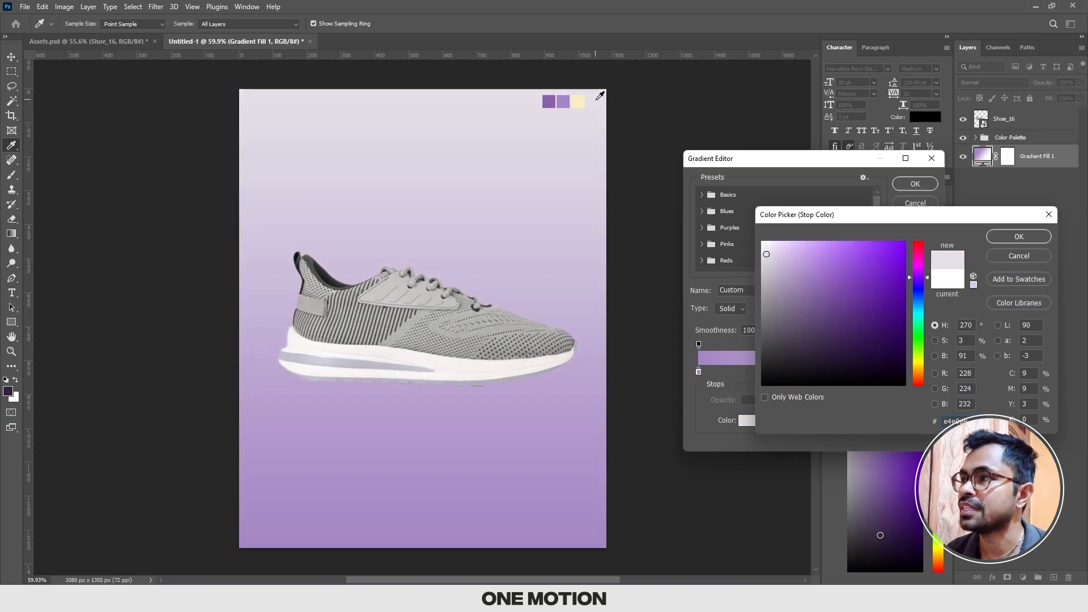
left_click(1022, 235)
left_click(911, 185)
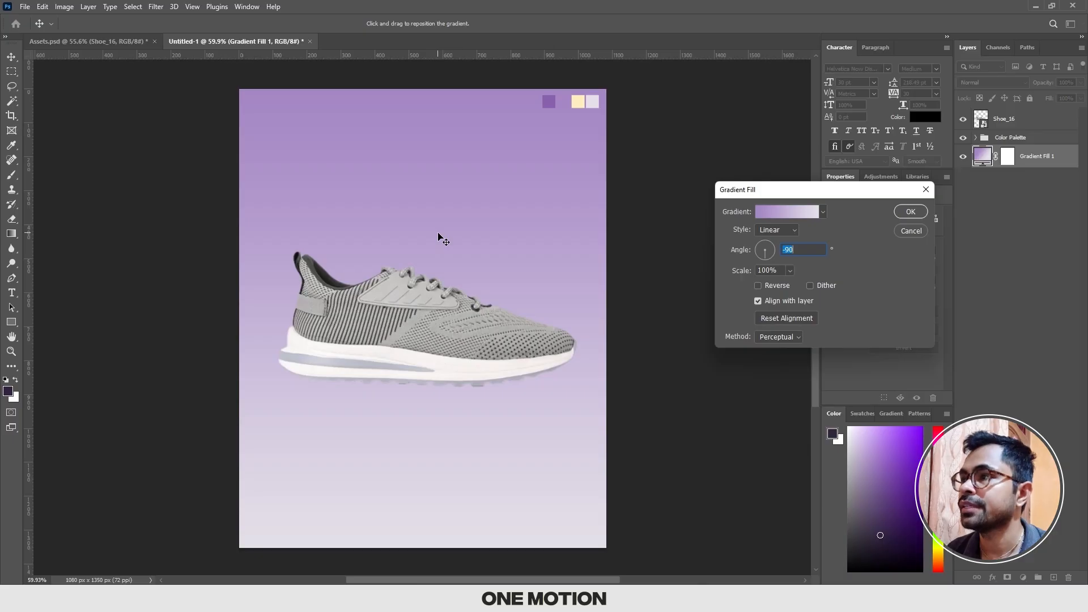
left_click(911, 212)
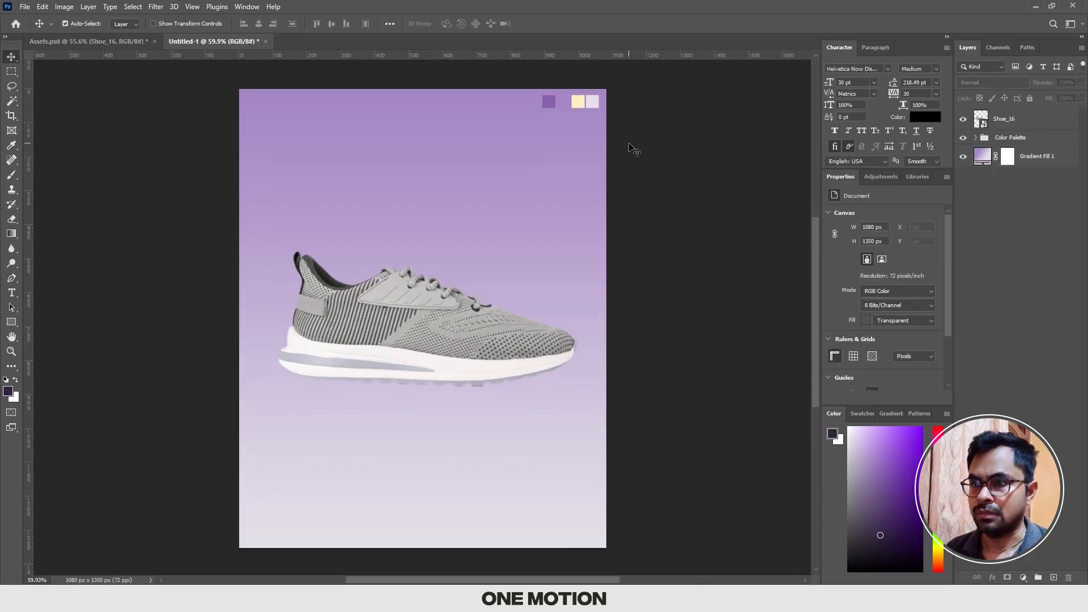
Step: Add the text "New Arrivals" above the shoe, directly over the gradient layer, and set it in all caps
left_click(462, 347)
scroll(463, 349, "up", 1)
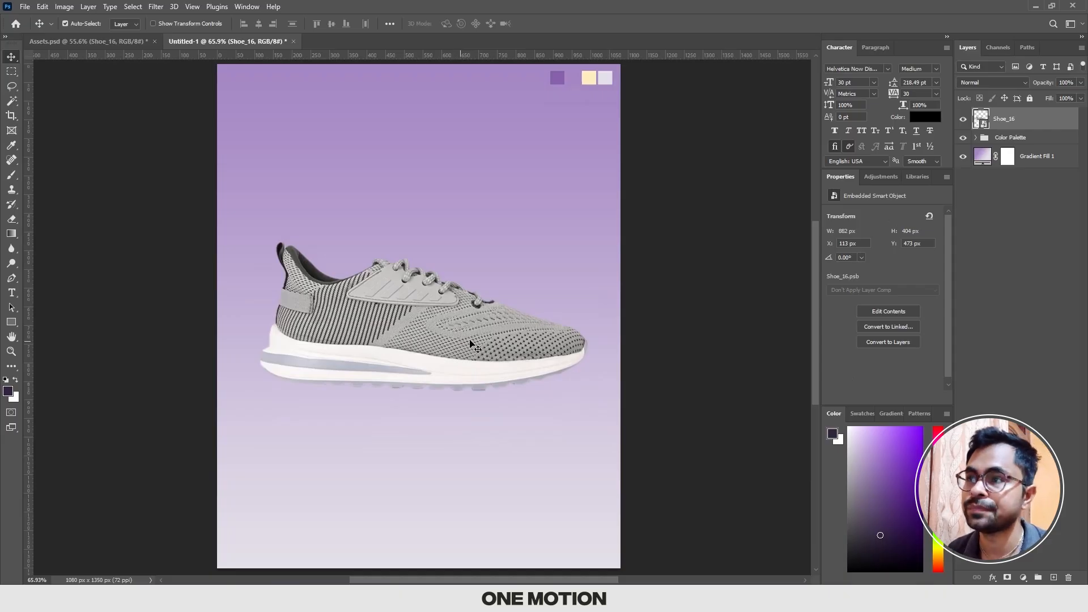
left_click(573, 281)
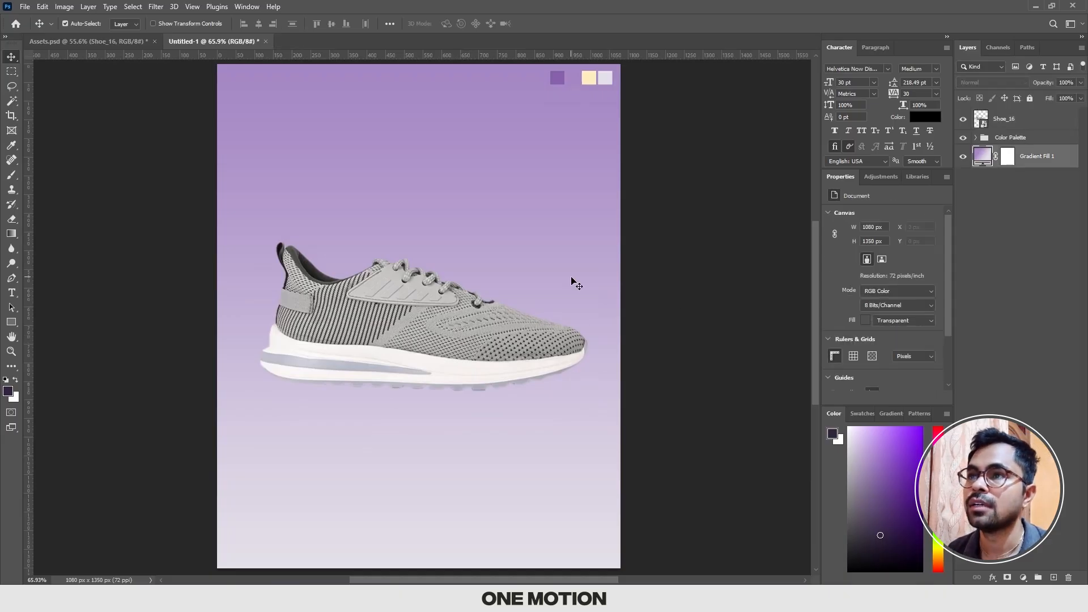
scroll(428, 216, "up", 3)
left_click_drag(422, 210, 434, 286)
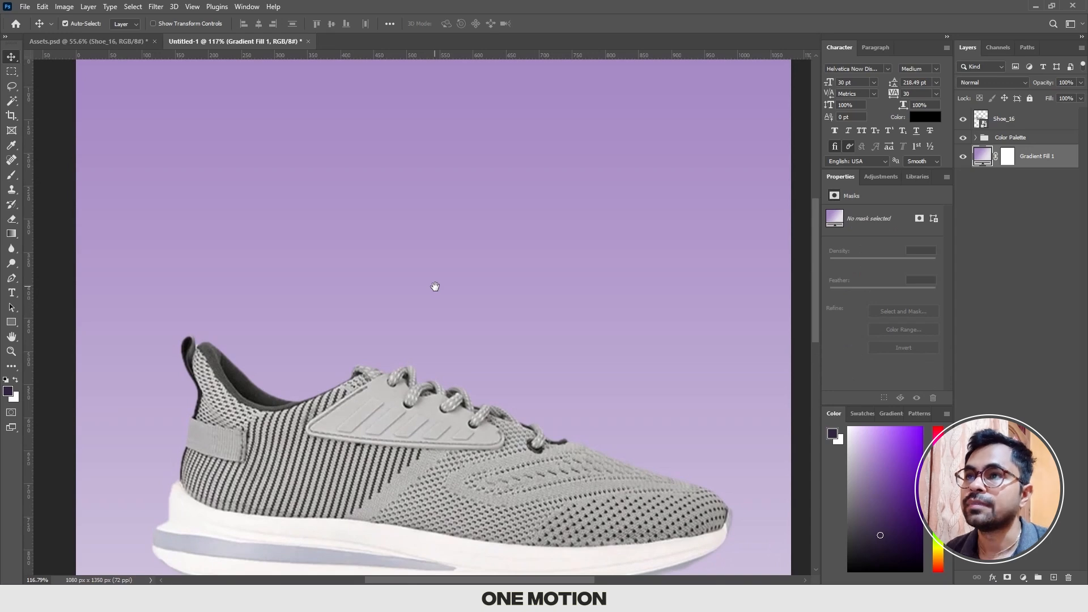
key("t")
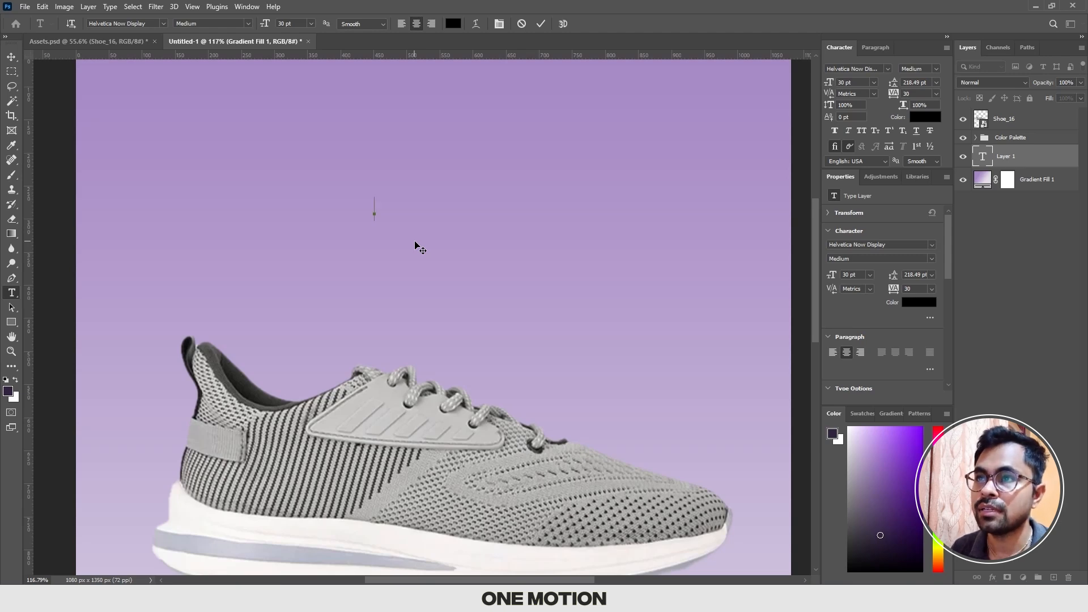
type("New A")
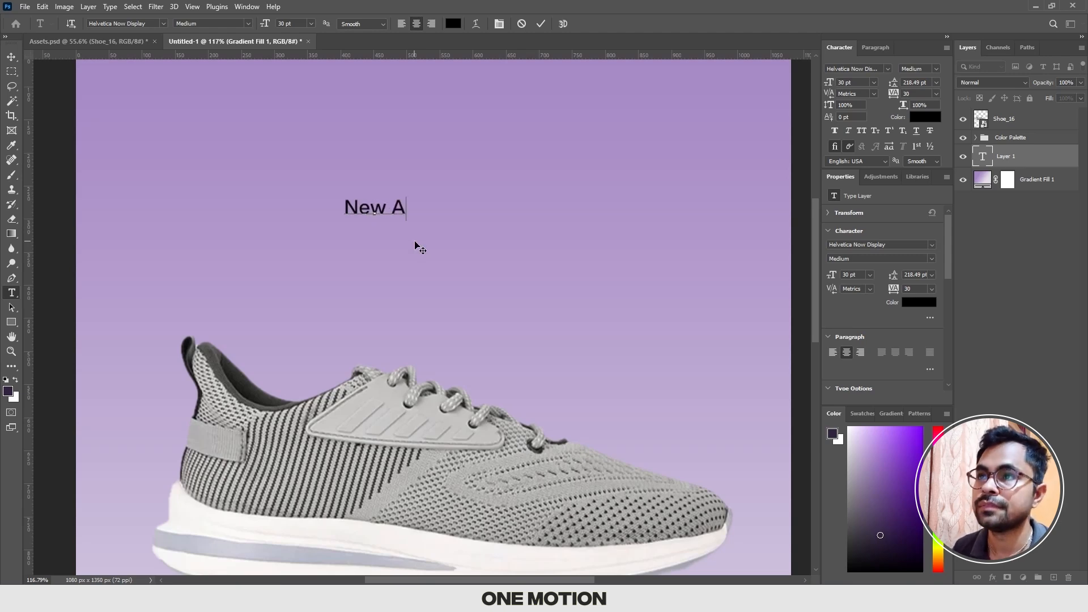
type("rrivals")
key("ctrl+a")
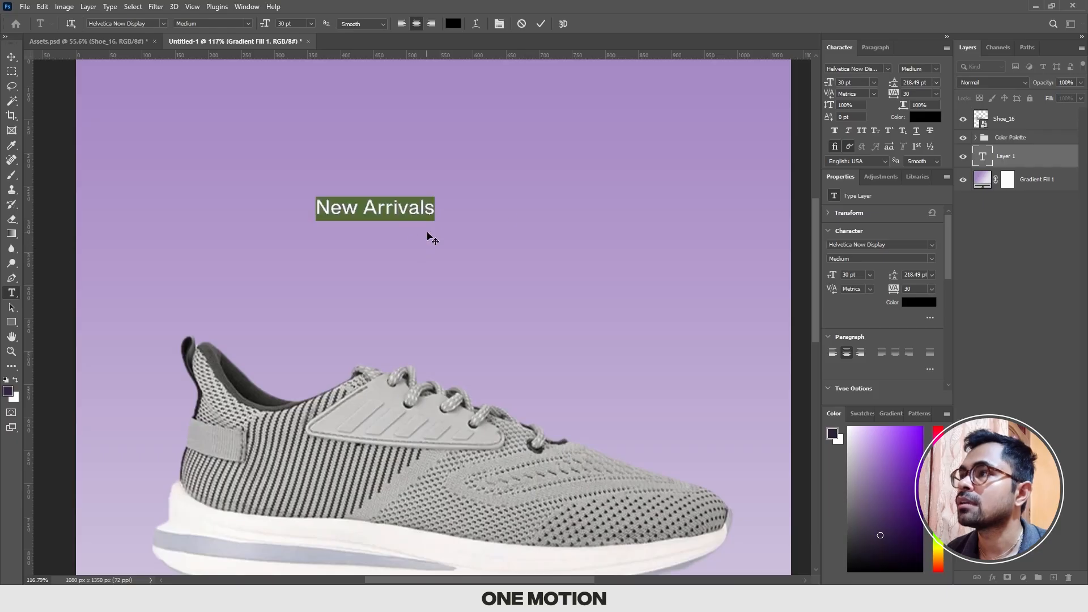
left_click(863, 131)
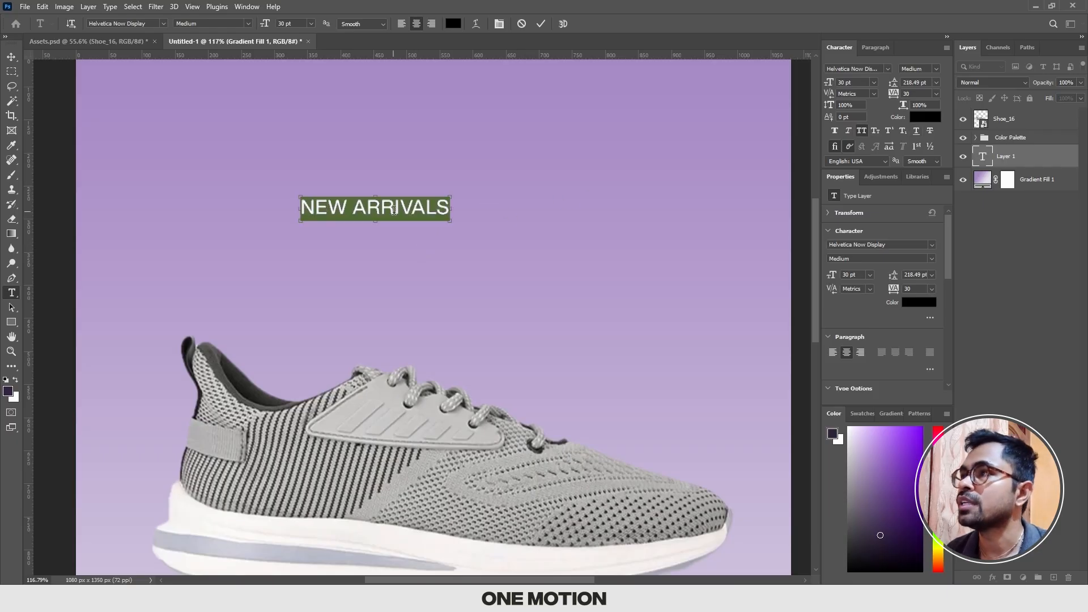
Step: Try a 64 pt font size for the New Arrivals text and settle on 72 pt
left_click(857, 84)
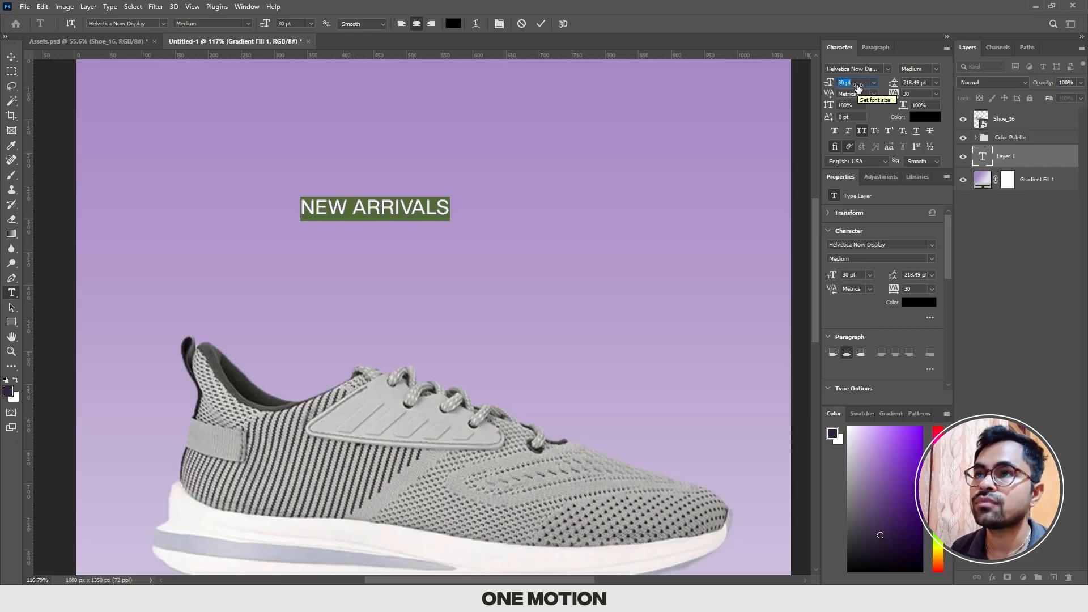
type("64")
key("Return")
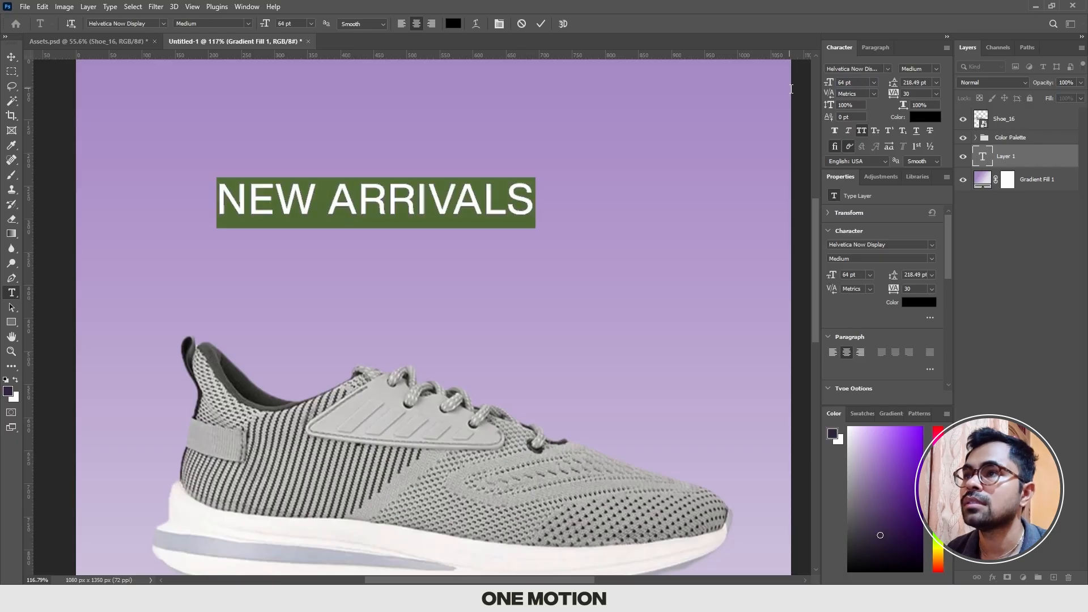
scroll(587, 170, "down", 1)
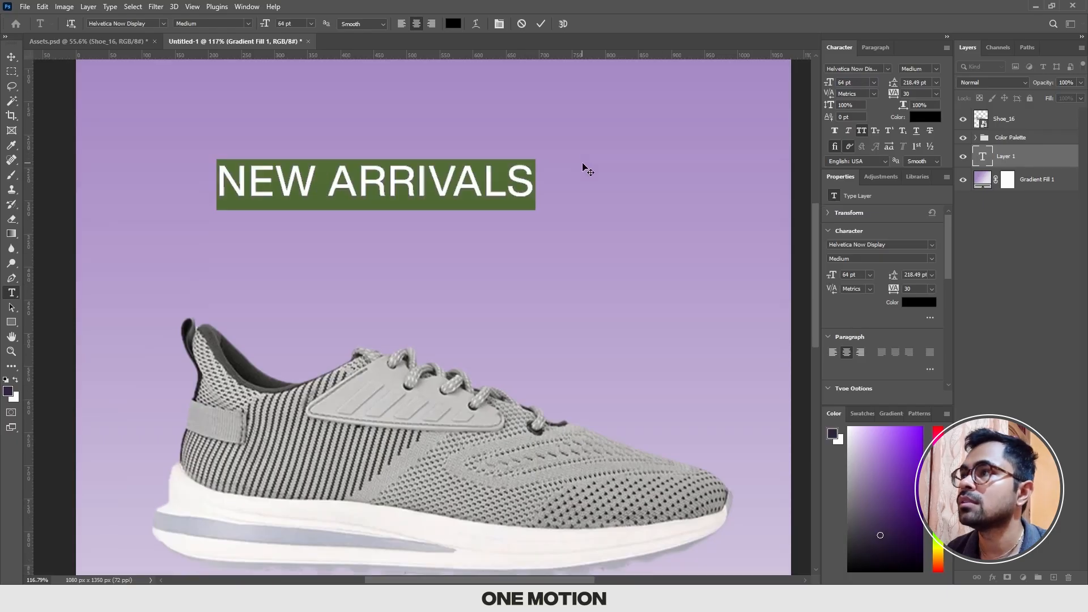
left_click(863, 83)
type("72")
key("Return")
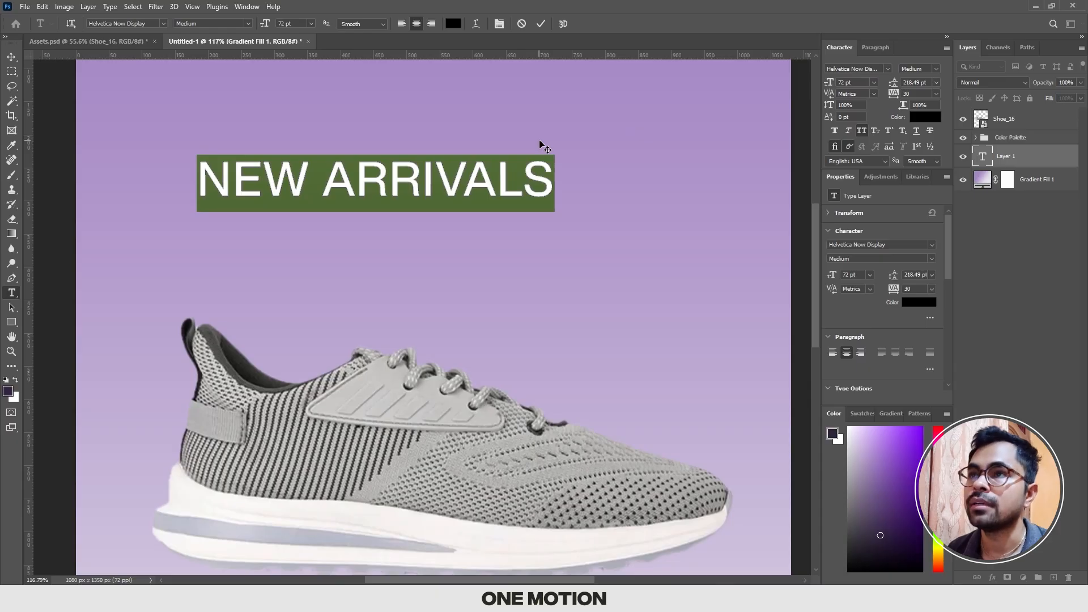
scroll(540, 144, "up", 1)
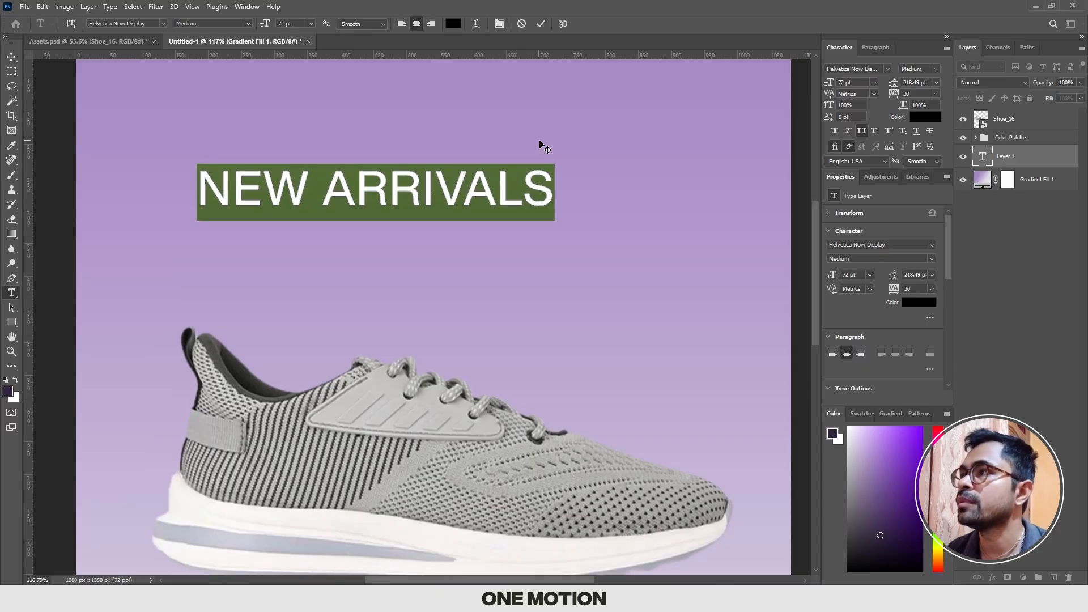
Step: Change the New Arrivals text's font to Integral CF Regular
left_click(873, 68)
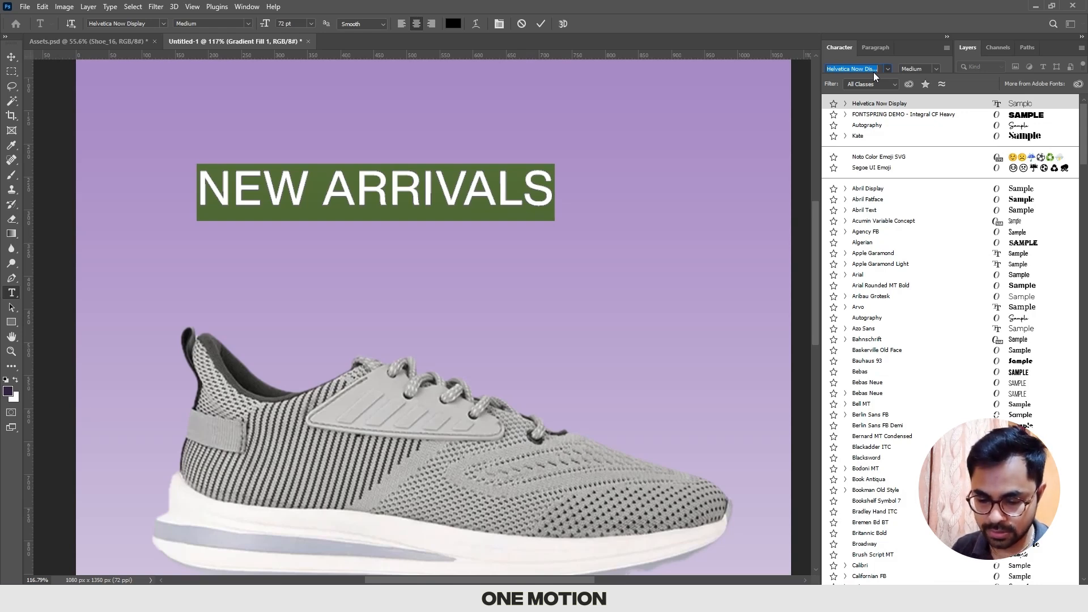
type("integral")
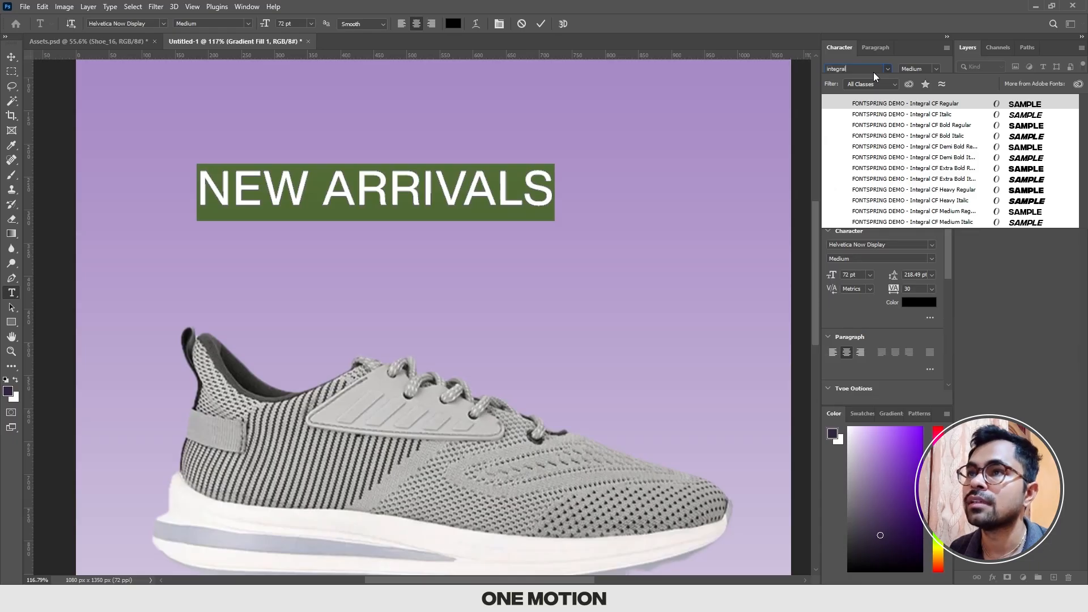
key("Down")
key("Down")
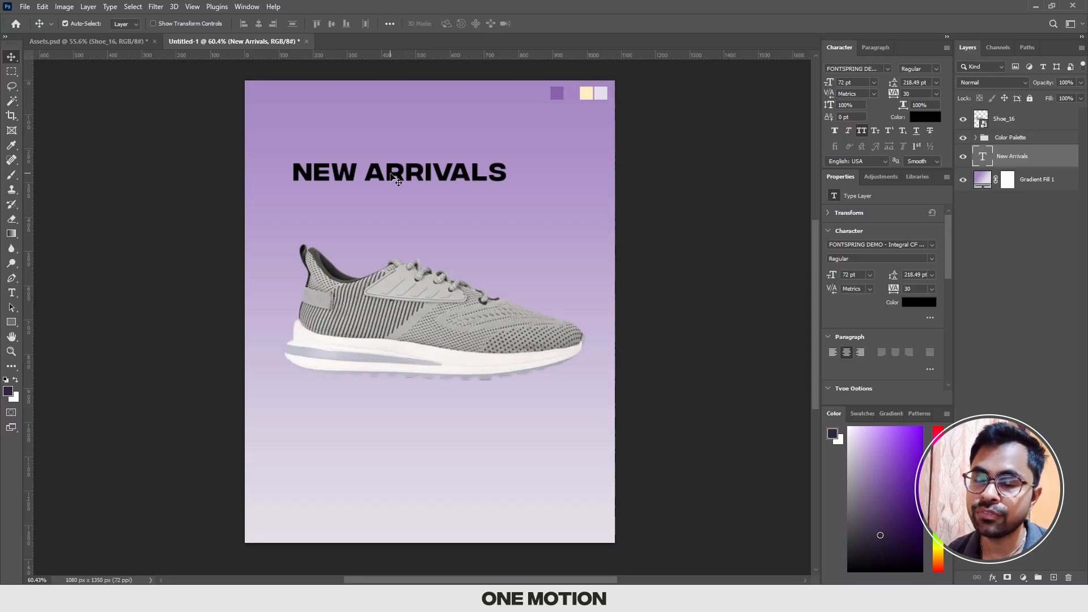
Step: Give the New Arrivals text a 1 px inside stroke in the dark purple of the first palette swatch
left_click(439, 304)
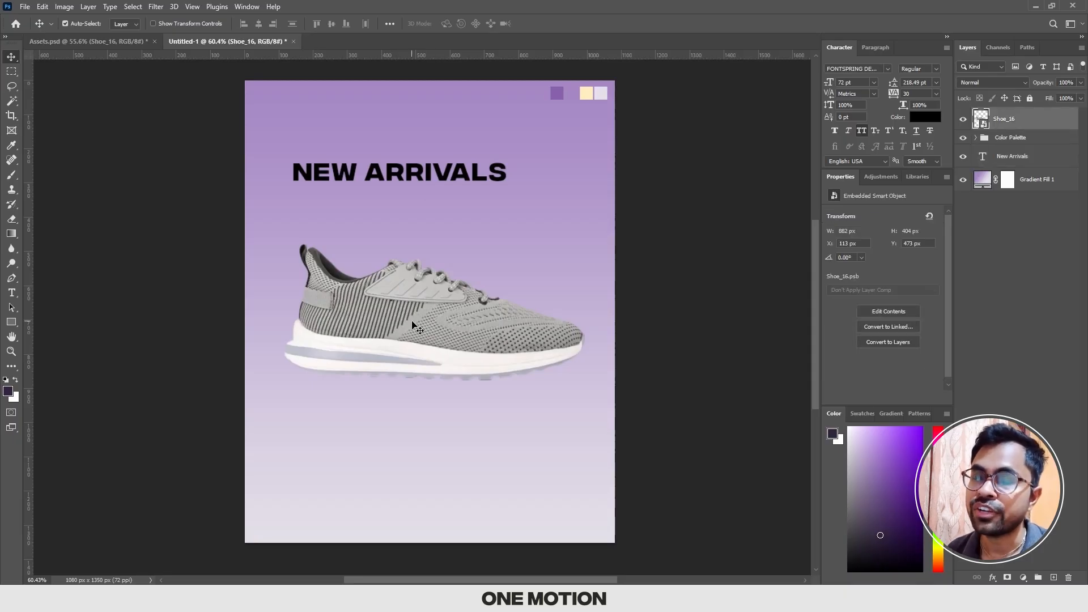
left_click(387, 182)
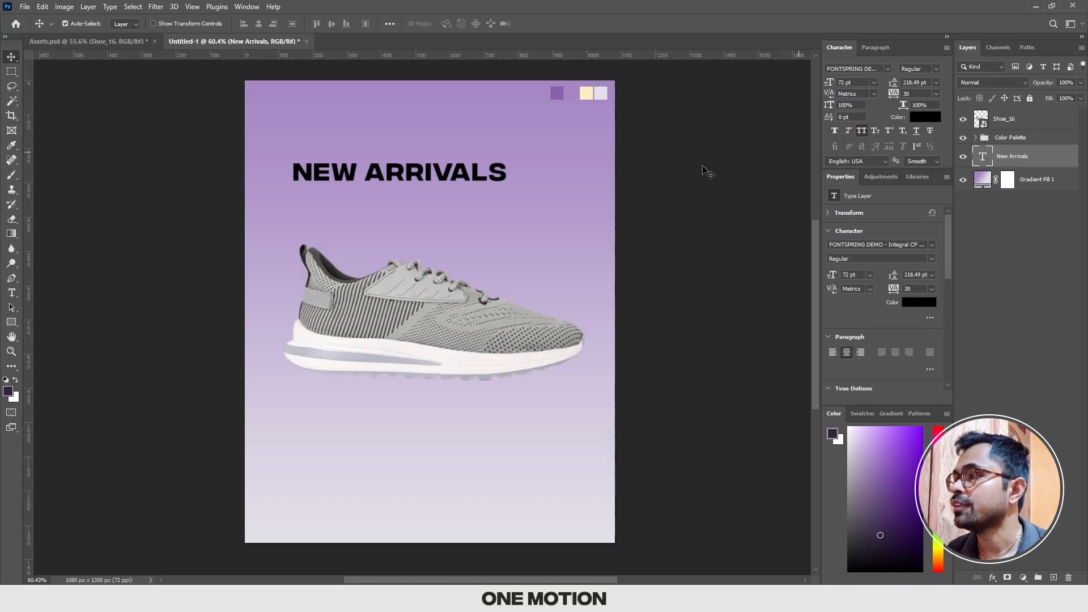
left_click(992, 578)
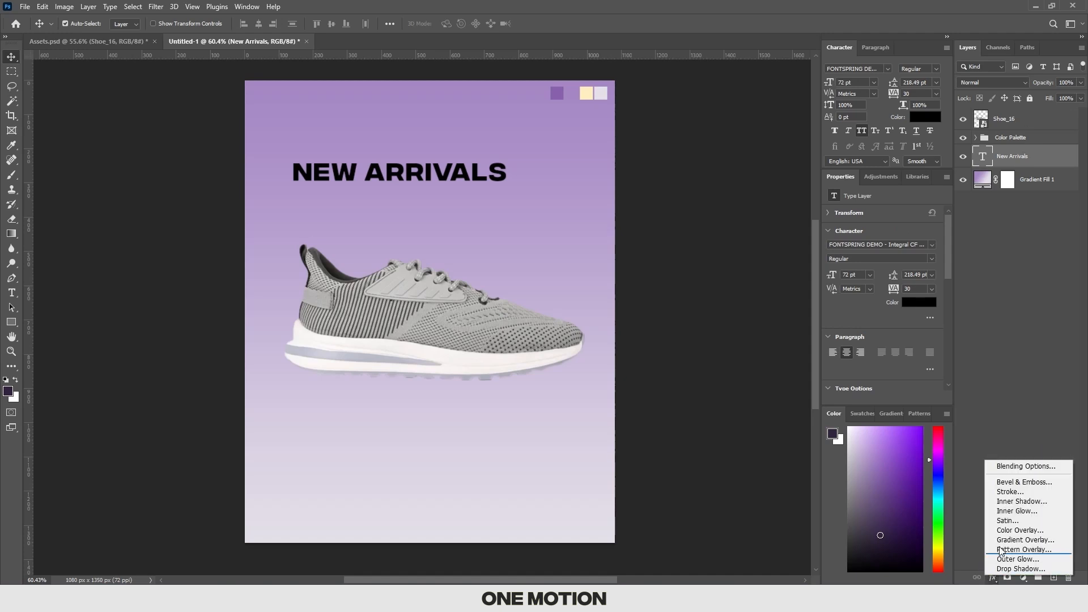
left_click(1026, 489)
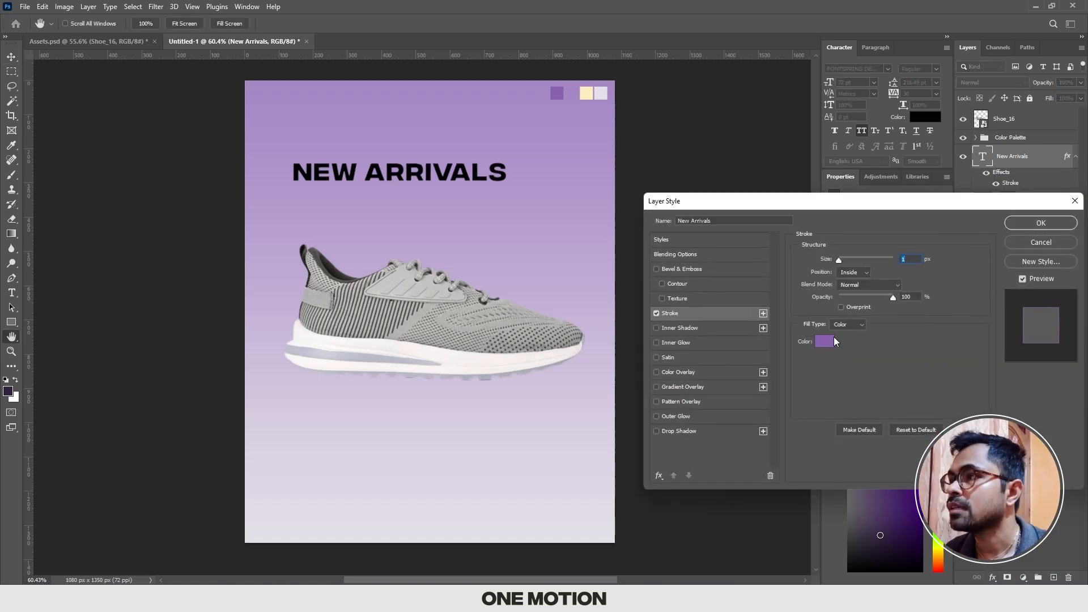
left_click(847, 273)
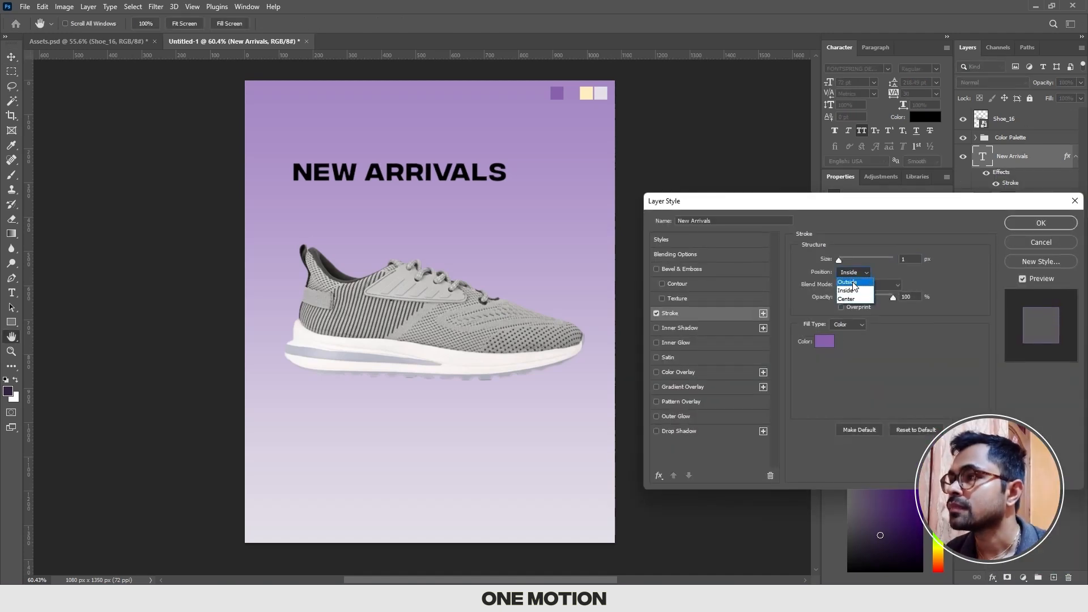
left_click(852, 288)
left_click(825, 342)
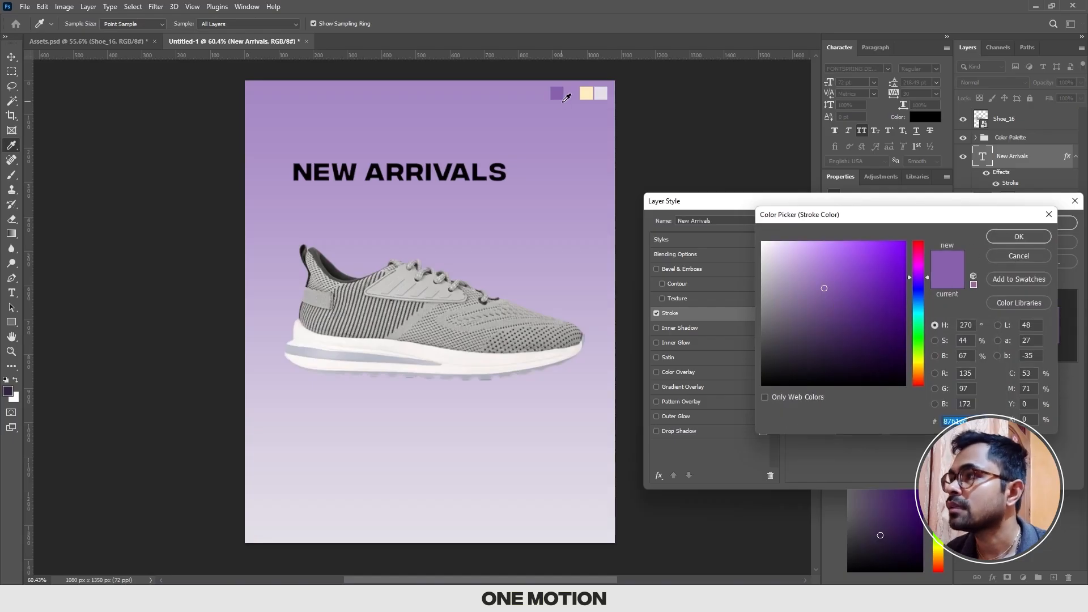
left_click(1018, 236)
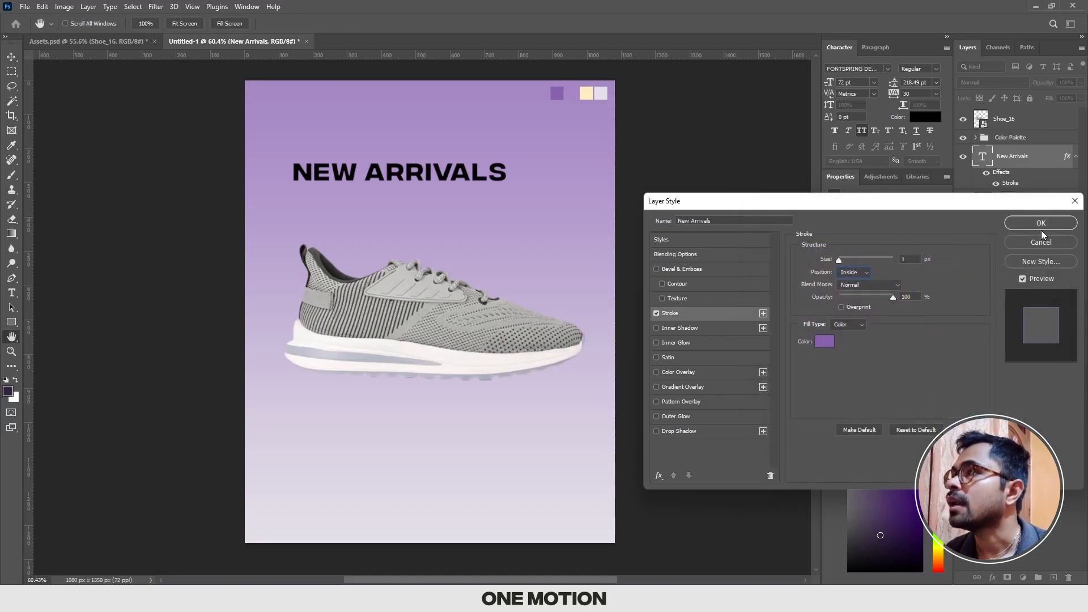
left_click(1041, 223)
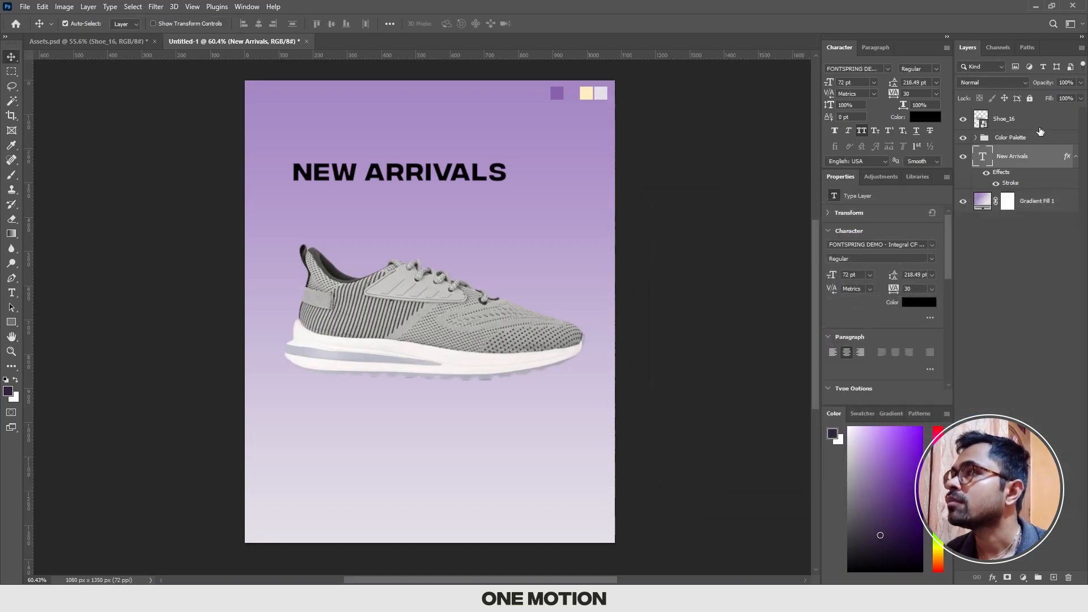
Step: Set the New Arrivals layer's fill to 0% to leave only the stroke outline
left_click(1069, 99)
type("0")
key("Return")
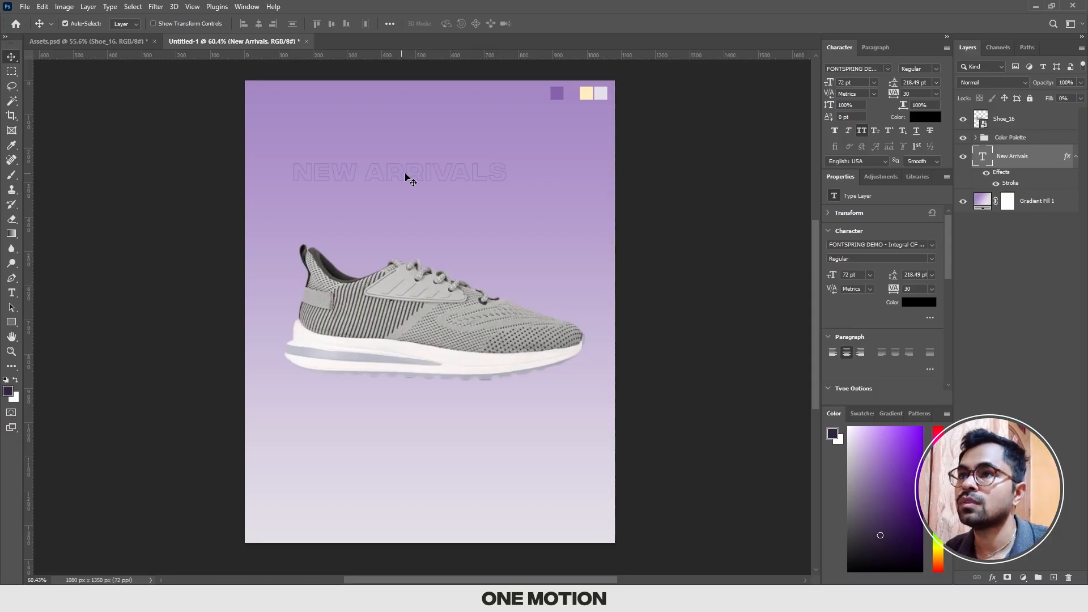
Step: Move the outlined New Arrivals text horizontally to just inside the canvas's left edge
scroll(433, 168, "up", 7)
left_click_drag(378, 180, 437, 186)
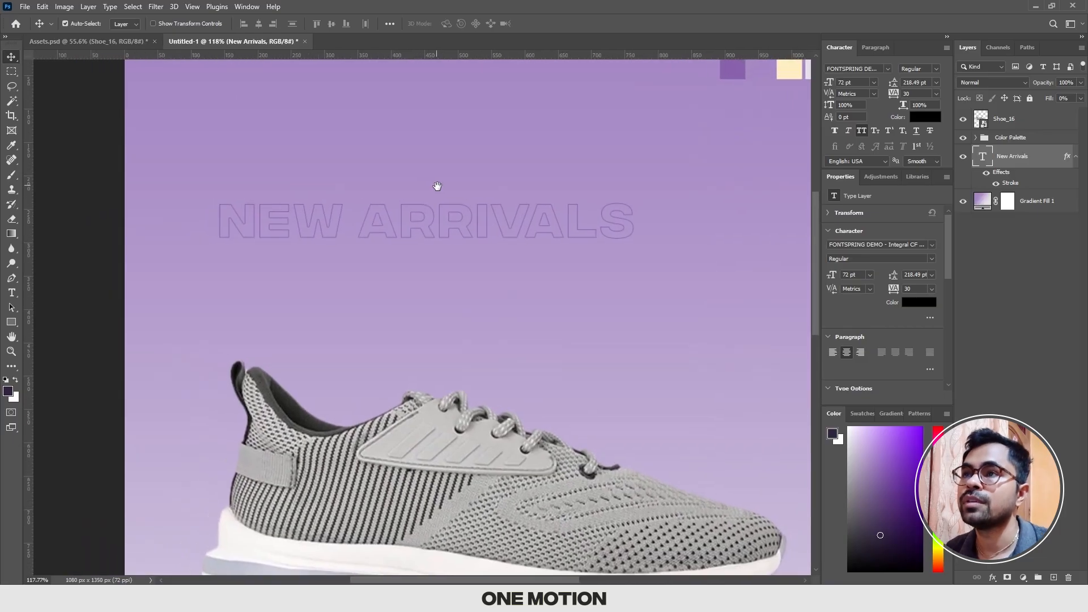
scroll(437, 186, "down", 3)
scroll(440, 187, "up", 3)
key("ctrl+t")
left_click_drag(525, 222, 451, 219)
key("Return")
scroll(460, 215, "down", 2)
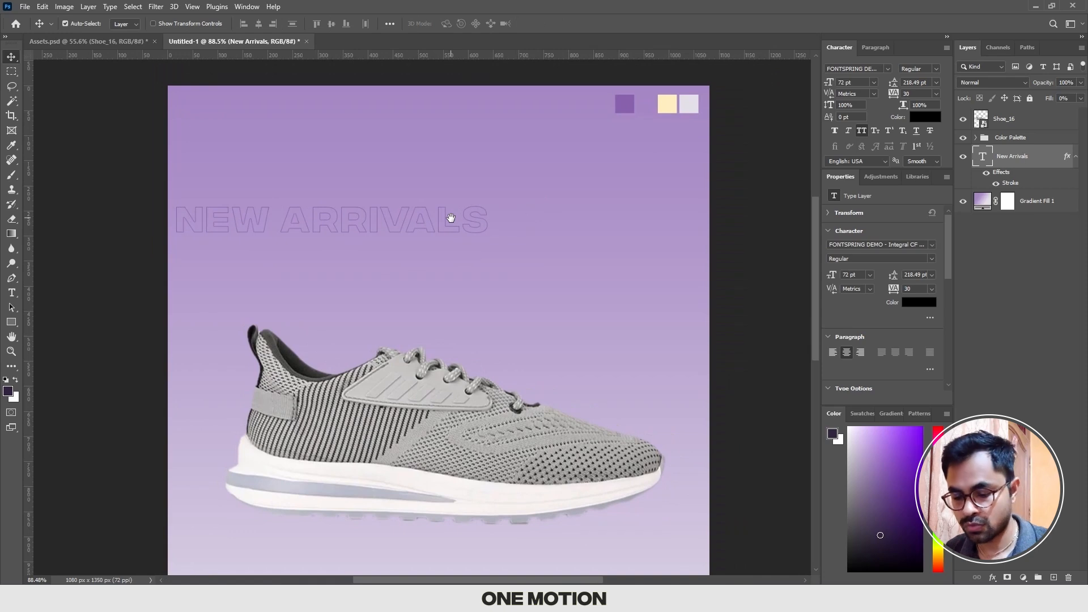
Step: Duplicate the outlined New Arrivals text and place the copy beside it on the same line, extending past the canvas's right edge
key("ctrl")
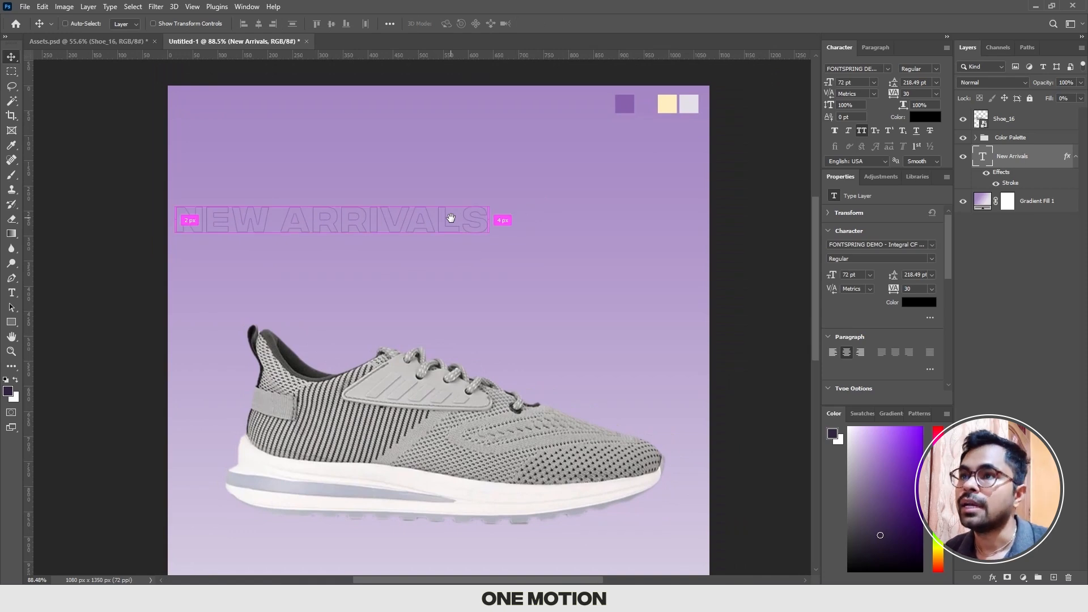
key("ctrl+j")
key("ctrl+t")
left_click_drag(390, 219, 566, 220)
key("Return")
scroll(566, 219, "down", 3, "alt")
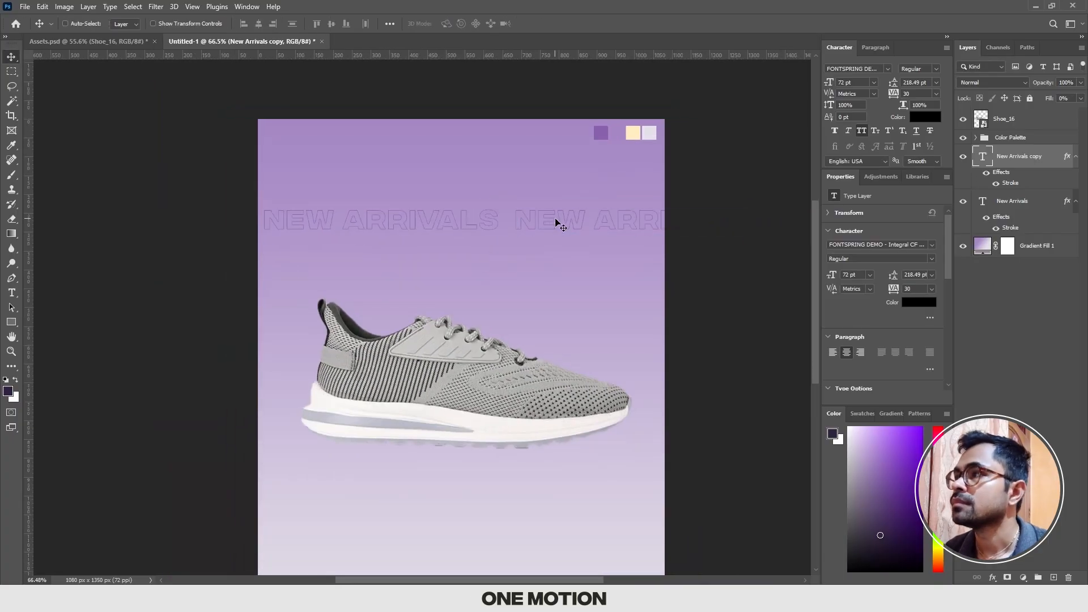
key("ctrl+t")
key("Return")
Step: Move both New Arrivals text layers together up to just inside the canvas's top edge
left_click(1011, 196, "shift")
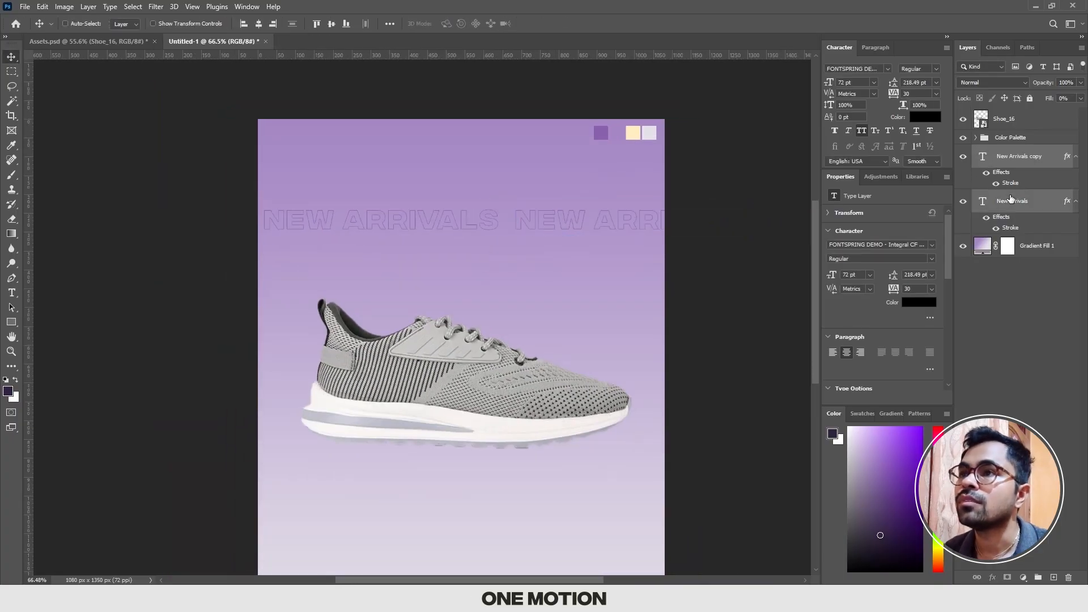
key("ctrl+t")
left_click_drag(450, 224, 416, 183)
scroll(453, 141, "up", 4, "alt")
key("Return")
scroll(420, 189, "down", 3, "alt")
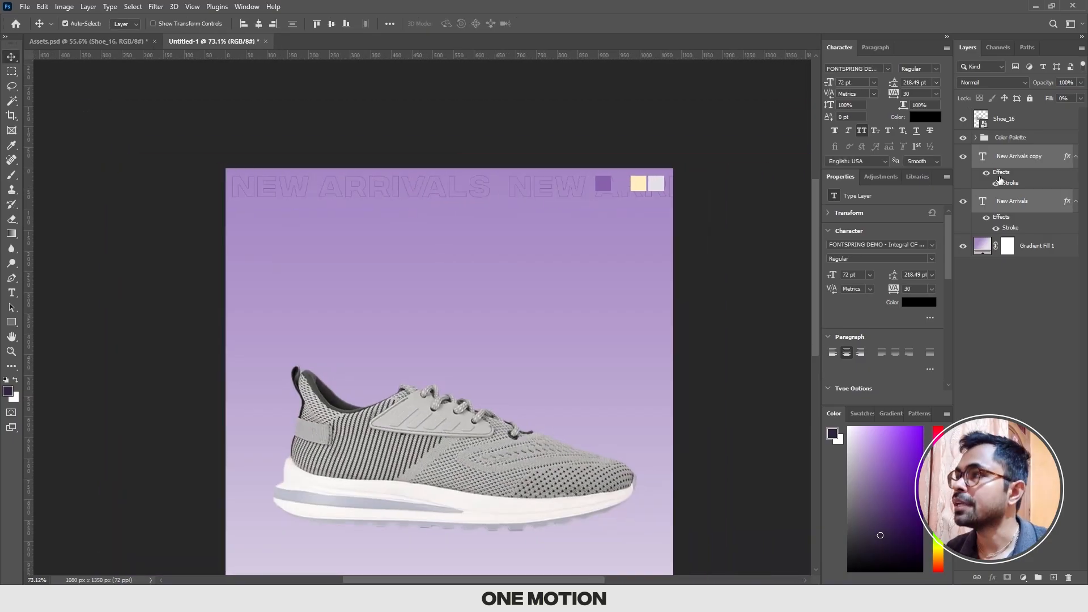
Step: Group the two New Arrivals text layers and name the group 1
key("ctrl+g")
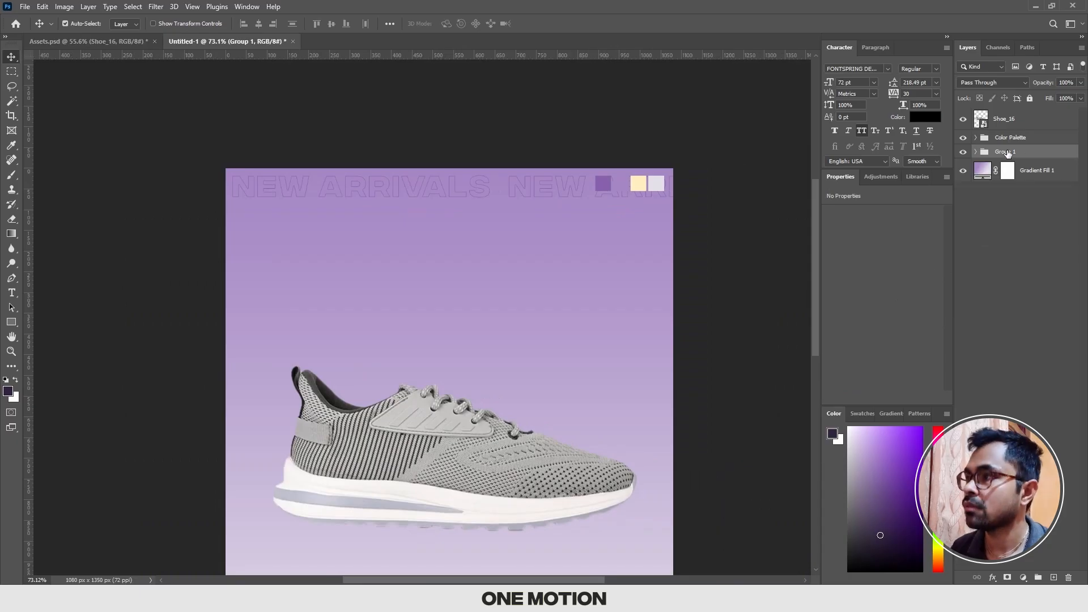
double_click(1009, 157)
type("1")
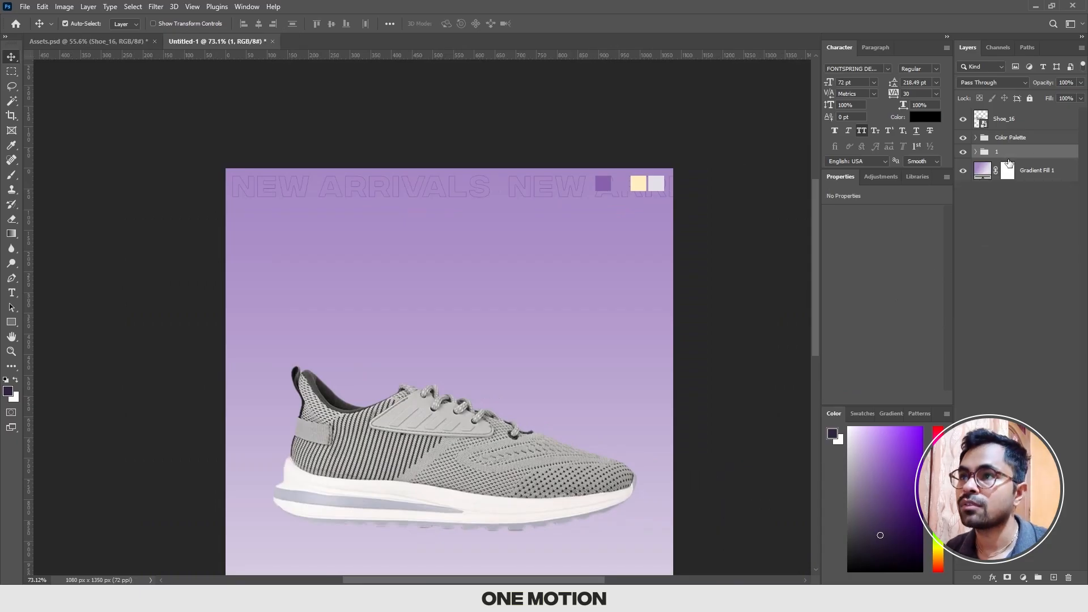
Step: Duplicate group 1 and move the copy straight down to form a second New Arrivals row just below the first
key("ctrl+j")
key("ctrl+t")
scroll(450, 183, "up", 3, "alt")
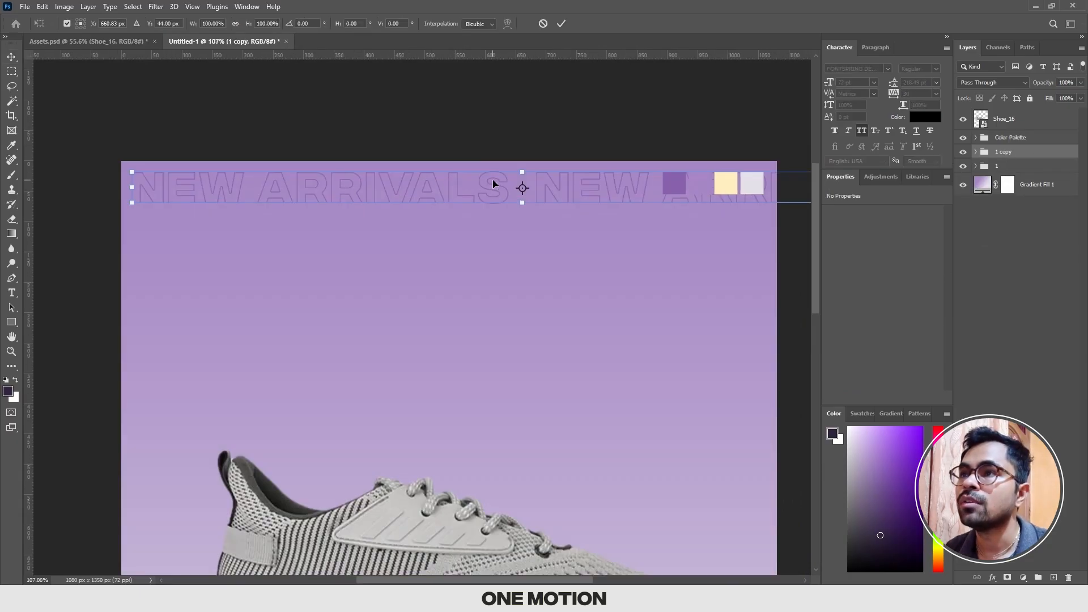
left_click_drag(479, 202, 479, 238)
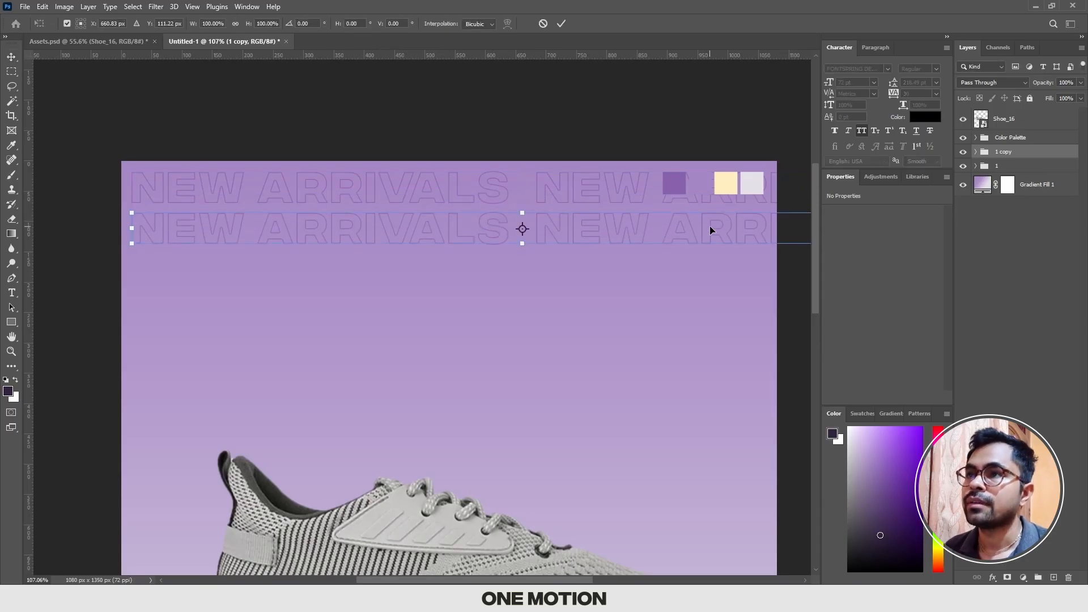
key("Return")
scroll(530, 196, "down", 2, "alt")
left_click_drag(531, 195, 512, 174)
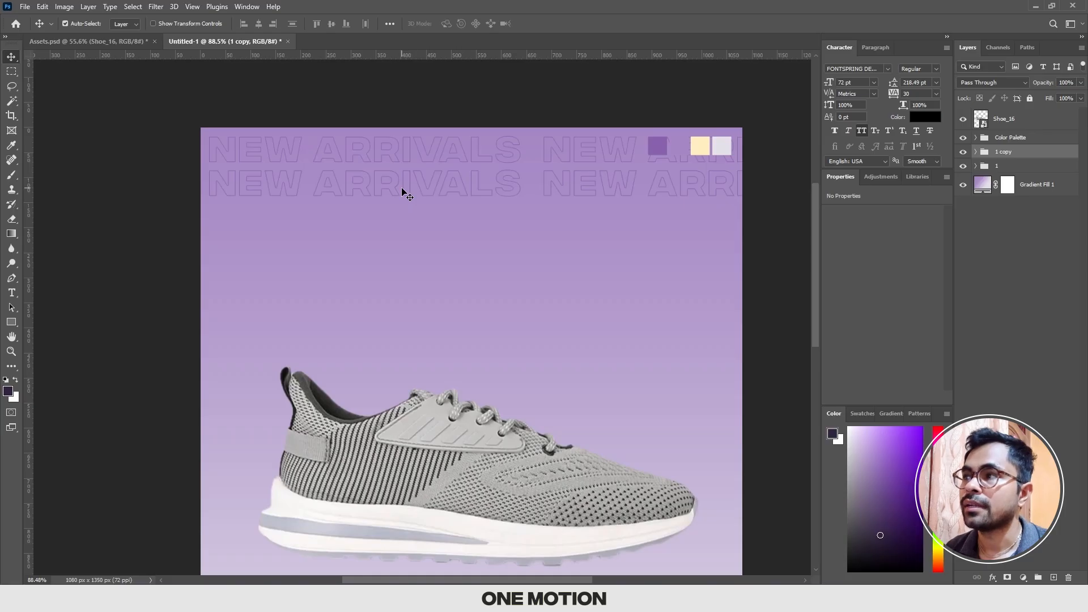
Step: Try duplicating the second row into identically aligned third and fourth rows, and delete both extra copies
scroll(403, 193, "down", 1, "alt")
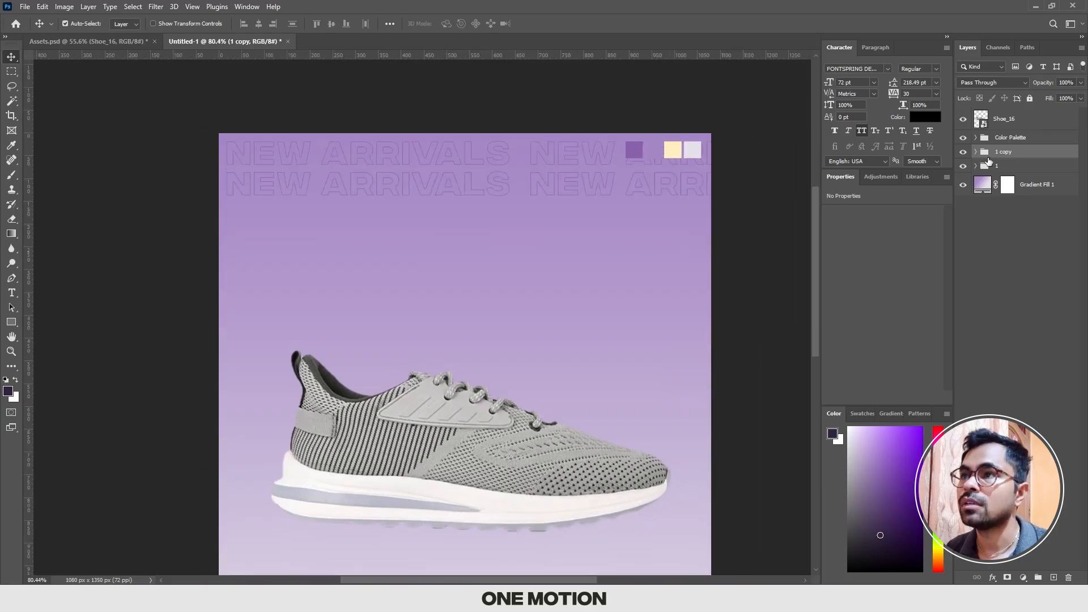
key("ctrl+j")
key("ctrl+t")
left_click_drag(467, 182, 465, 212)
key("Return")
key("ctrl+j")
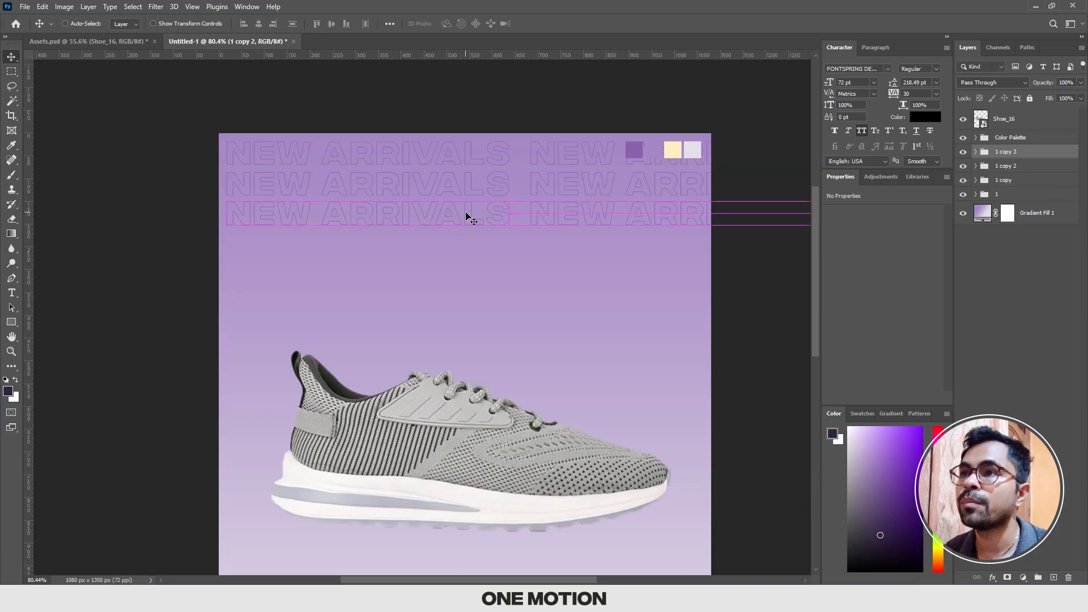
key("ctrl+t")
left_click_drag(414, 228, 417, 241)
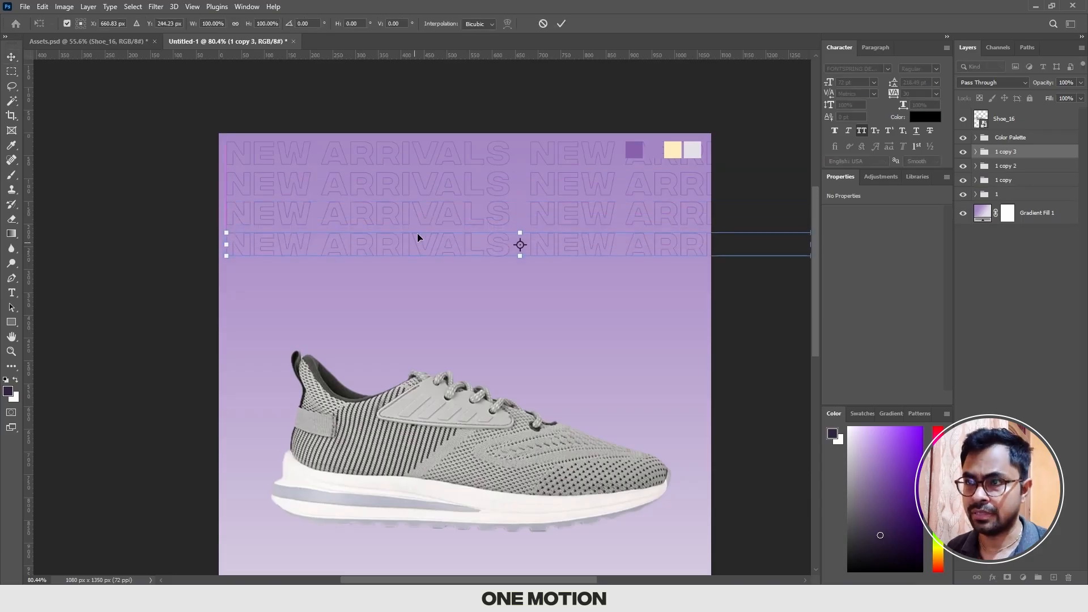
key("Return")
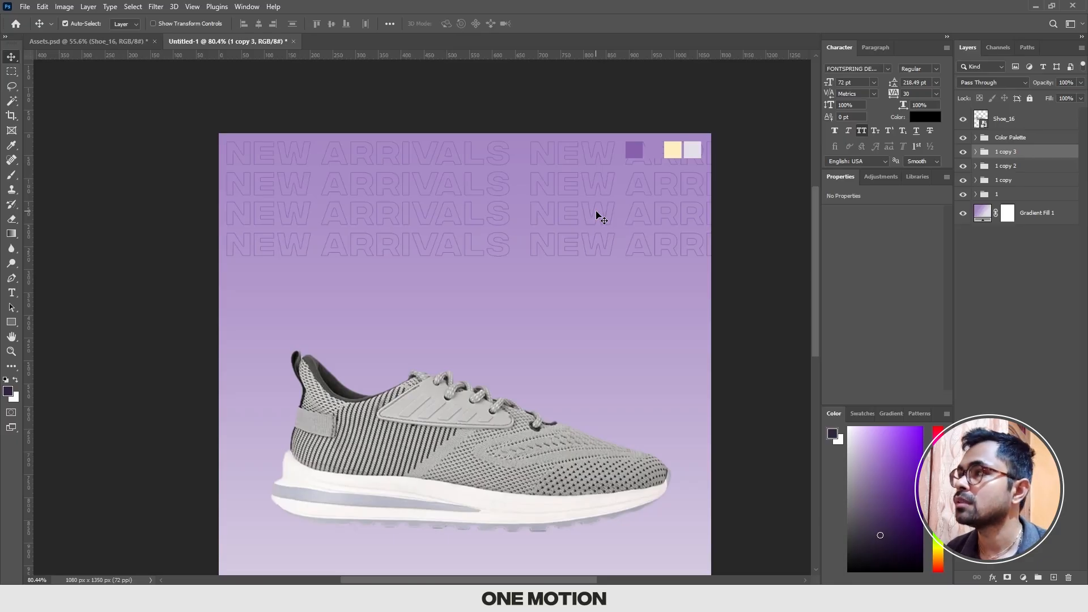
left_click(1010, 167, "ctrl")
key("Delete")
Step: Shift the second New Arrivals row left so its last word ends just inside the canvas's right edge
key("ctrl+t")
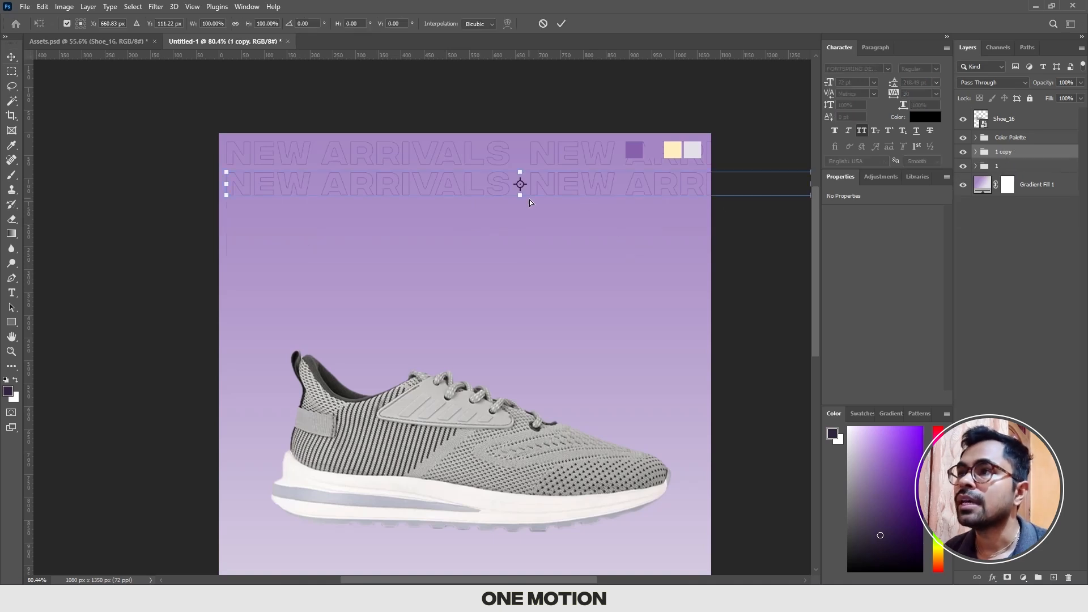
left_click_drag(728, 191, 624, 190)
key("Return")
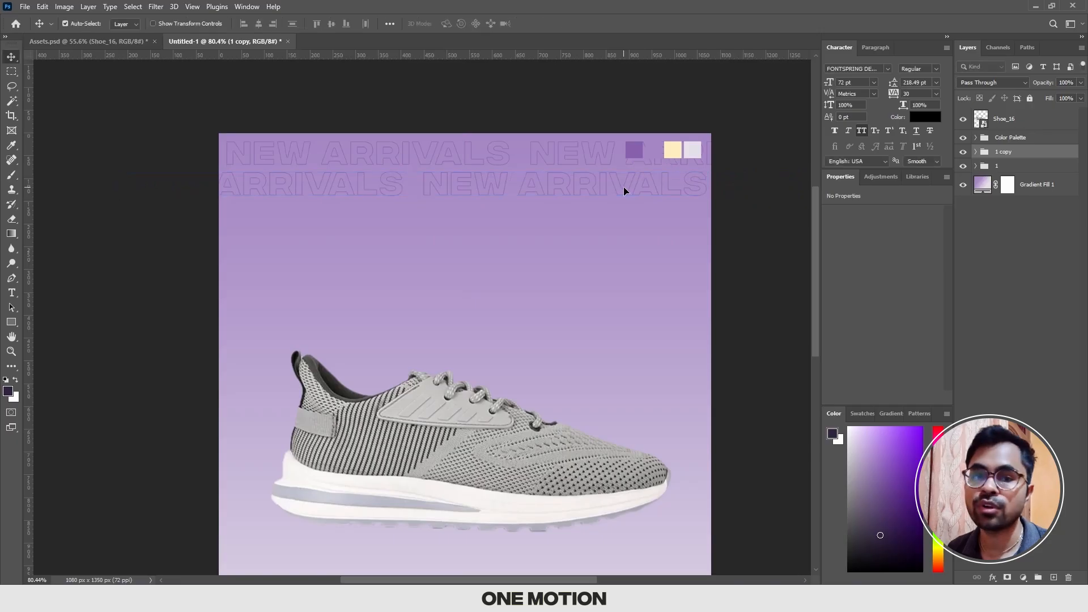
Step: Rename the second row's group as 2
scroll(623, 188, "down", 1)
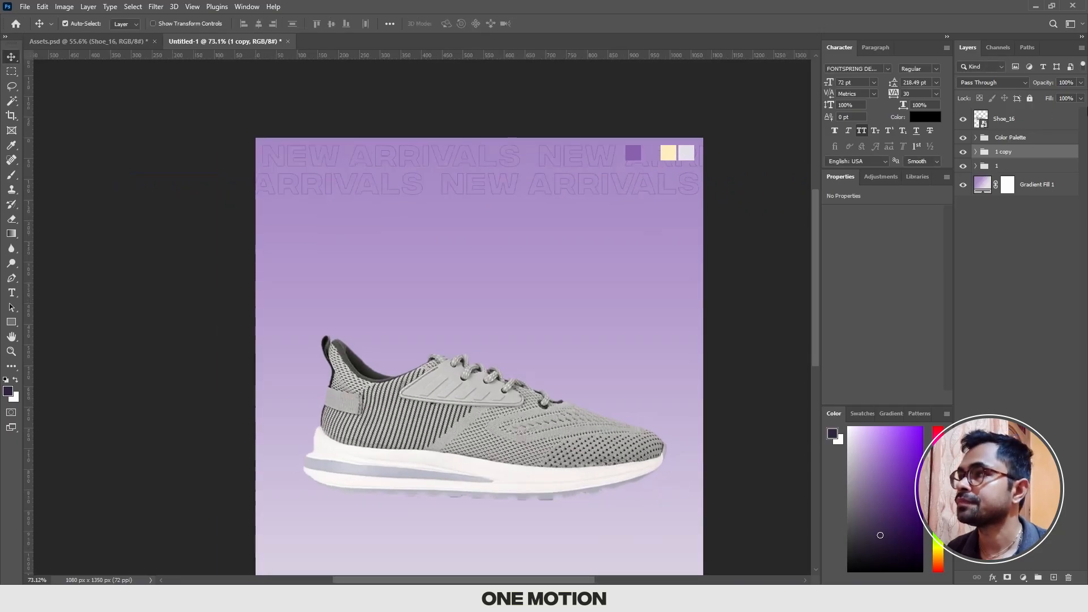
double_click(1004, 151)
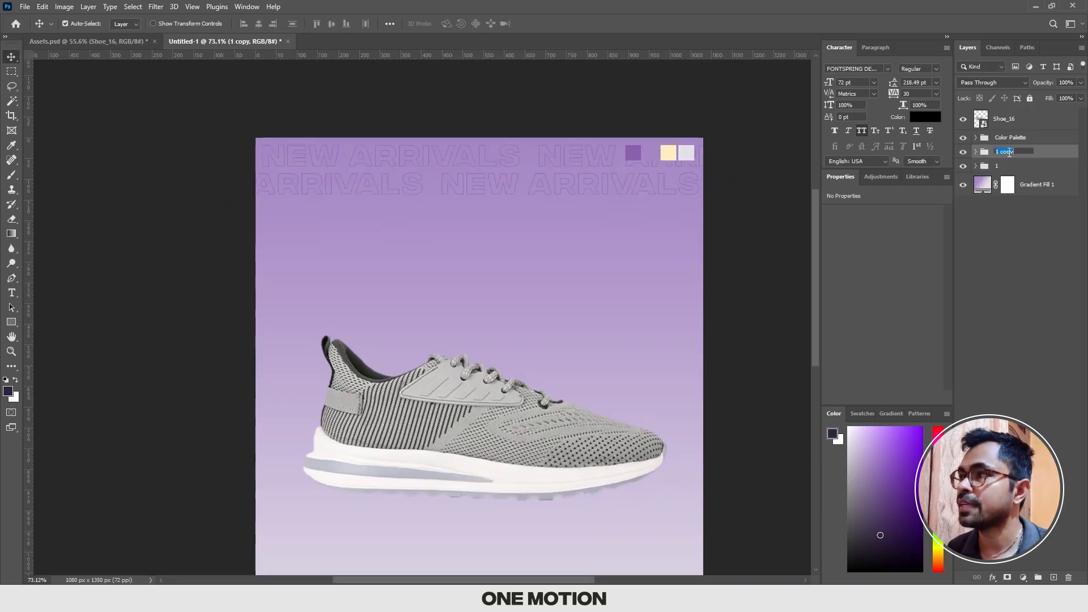
type("2")
key("Return")
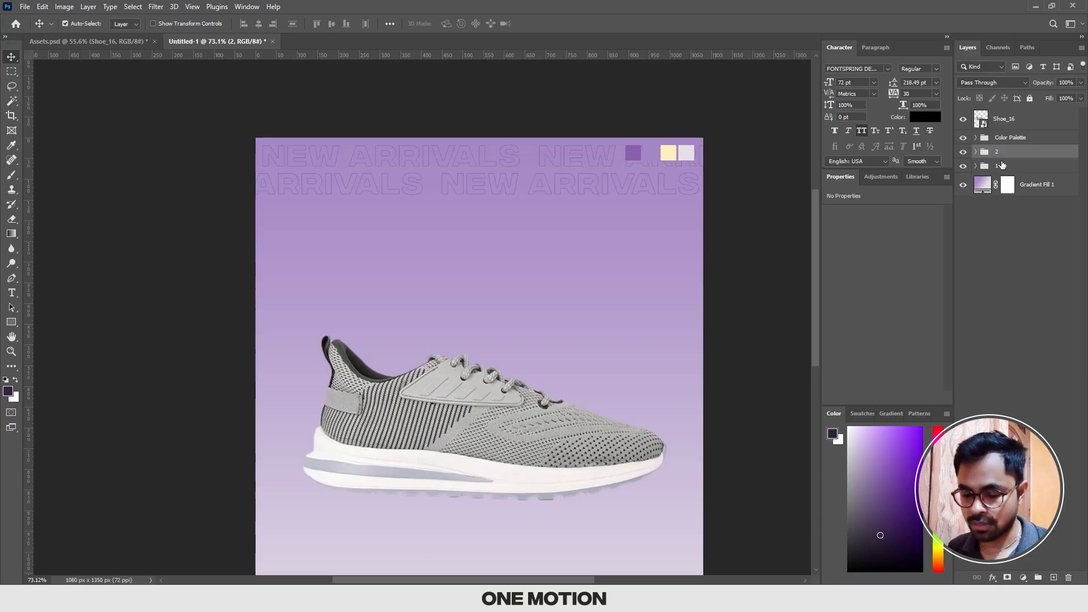
Step: Duplicate groups 1 and 2 together and move the copies straight down to form the third and fourth rows
left_click(1002, 164, "shift")
key("ctrl+j")
key("ctrl+t")
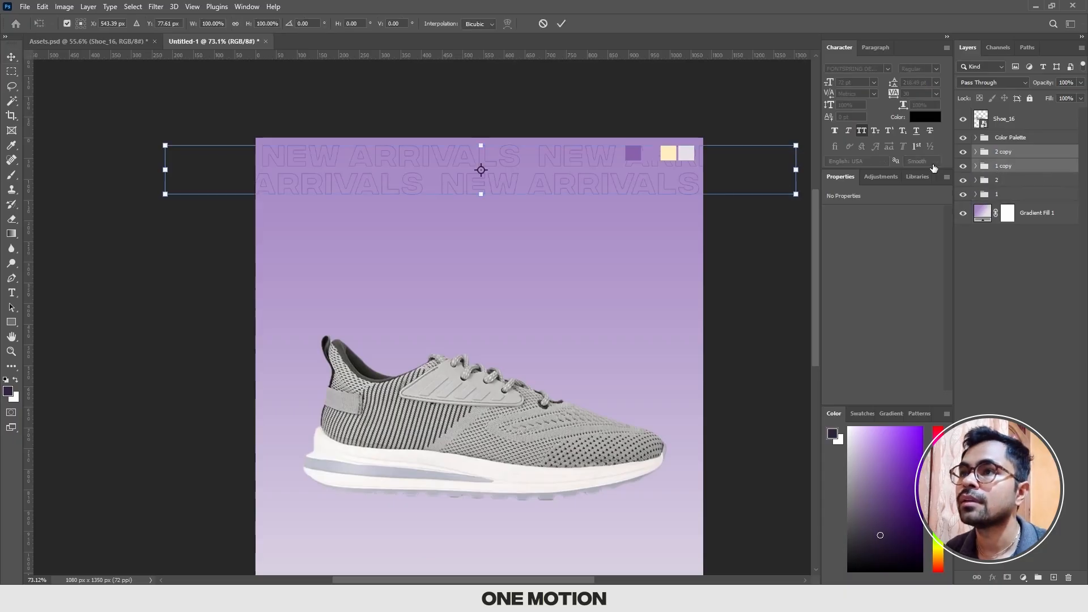
left_click_drag(566, 164, 560, 225)
key("Return")
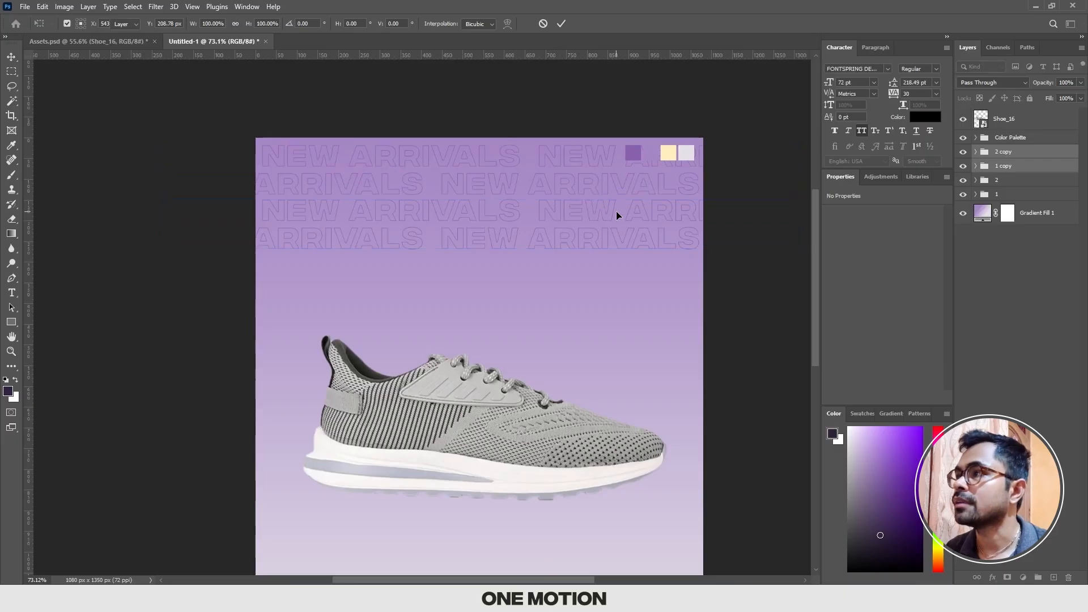
Step: Shift the third New Arrivals row left to stagger it against the rows above
left_click(1003, 165)
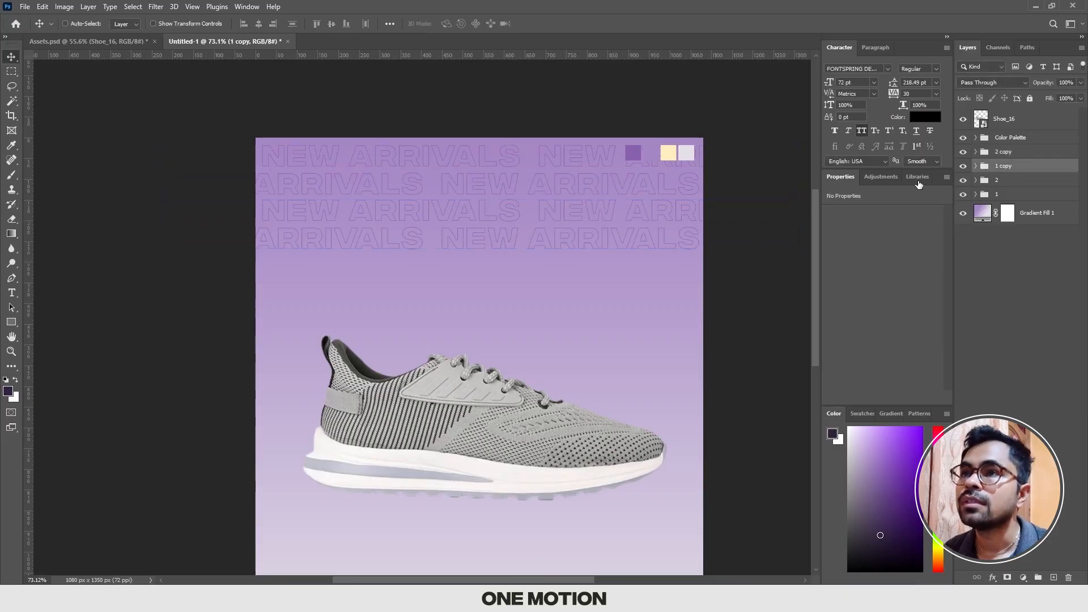
key("ctrl+t")
left_click_drag(432, 207, 430, 207)
left_click_drag(405, 211, 405, 211)
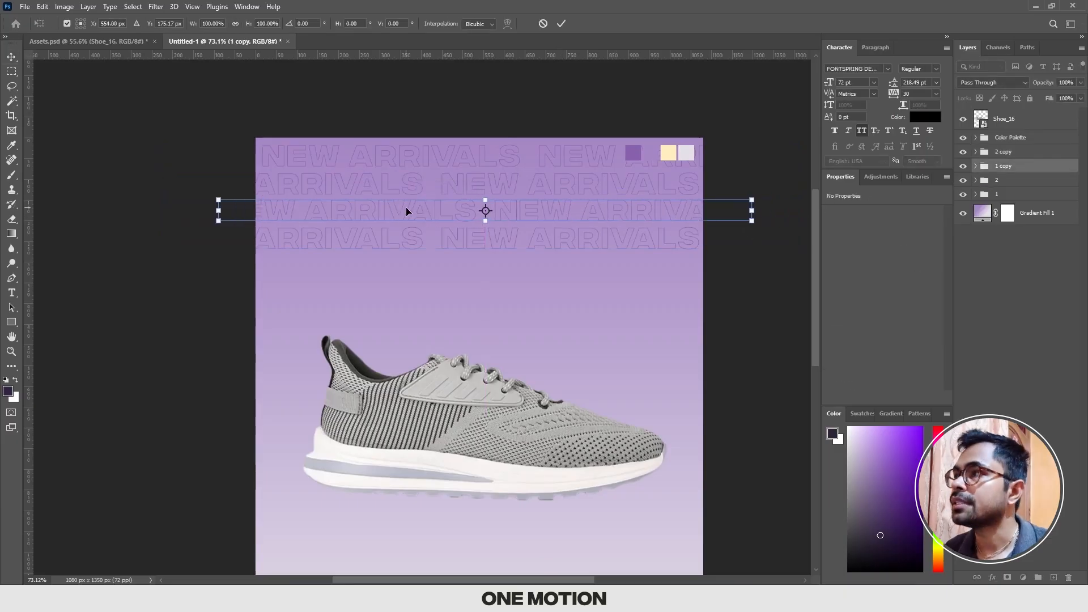
key("Return")
Step: Shift the fourth New Arrivals row right to stagger it against the third row
left_click(1001, 152)
key("ctrl+t")
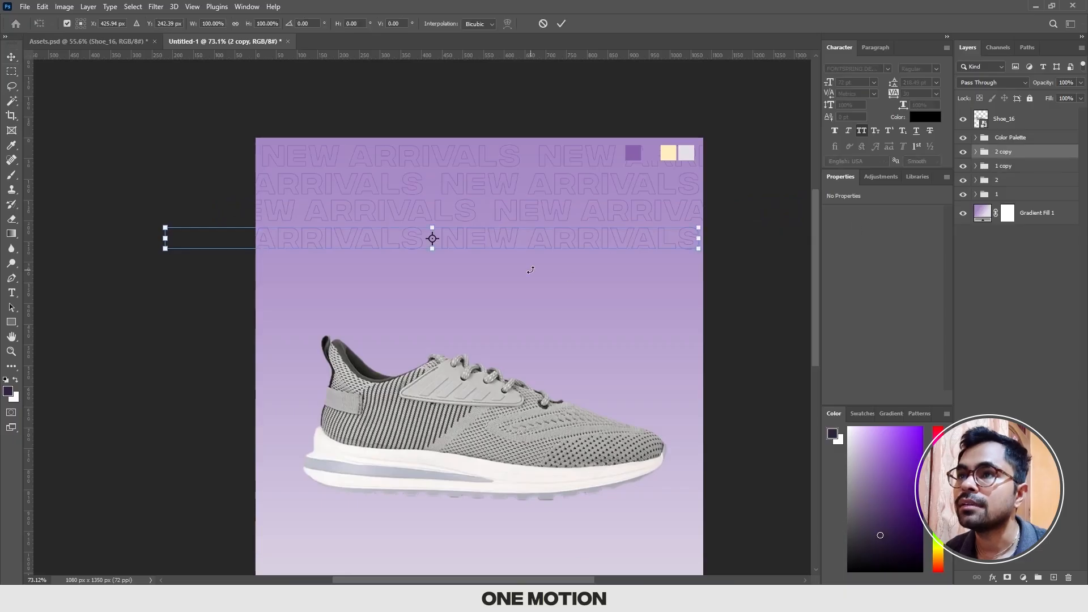
left_click_drag(574, 241, 644, 240)
key("Return")
Step: Duplicate the third and fourth row groups below as fifth and sixth rows, with staggered horizontal positions
left_click(1003, 166, "shift")
key("ctrl+alt+t")
left_click_drag(549, 219, 589, 298)
key("Return")
left_click(1003, 152)
key("ctrl+t")
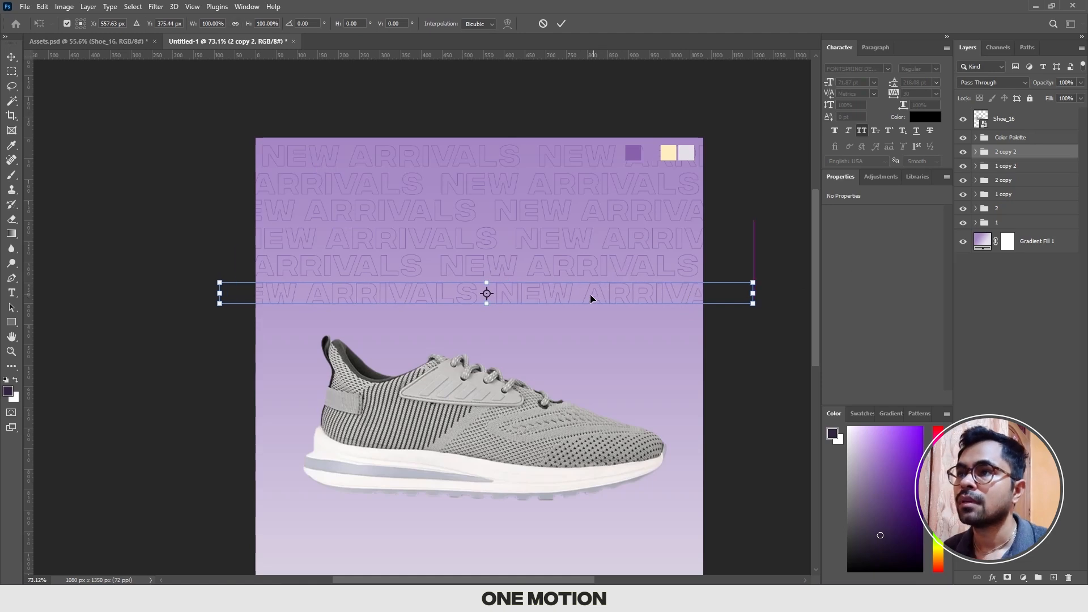
key("Return")
Step: Duplicate all six New Arrivals rows twice and stack the copies below to extend the pattern behind and beneath the shoe
scroll(573, 291, "down", 3)
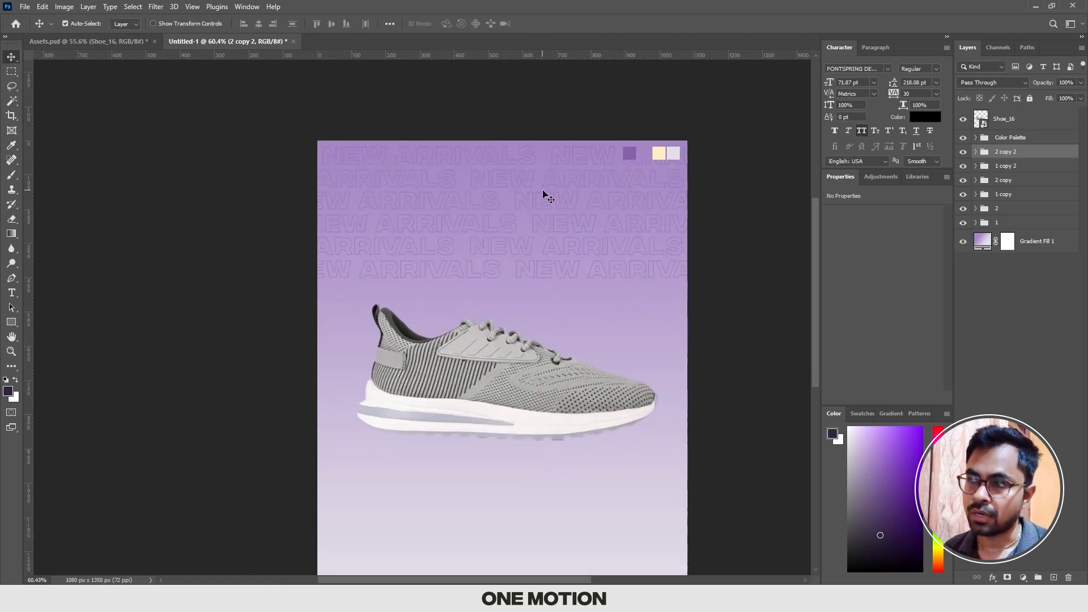
scroll(543, 194, "down", 2)
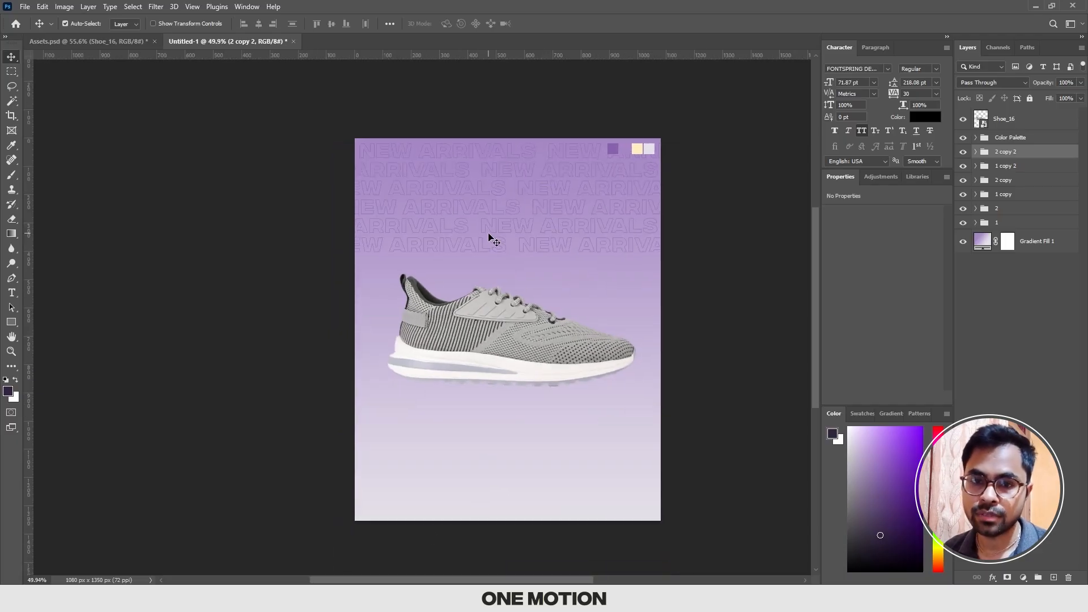
left_click(1001, 224, "shift")
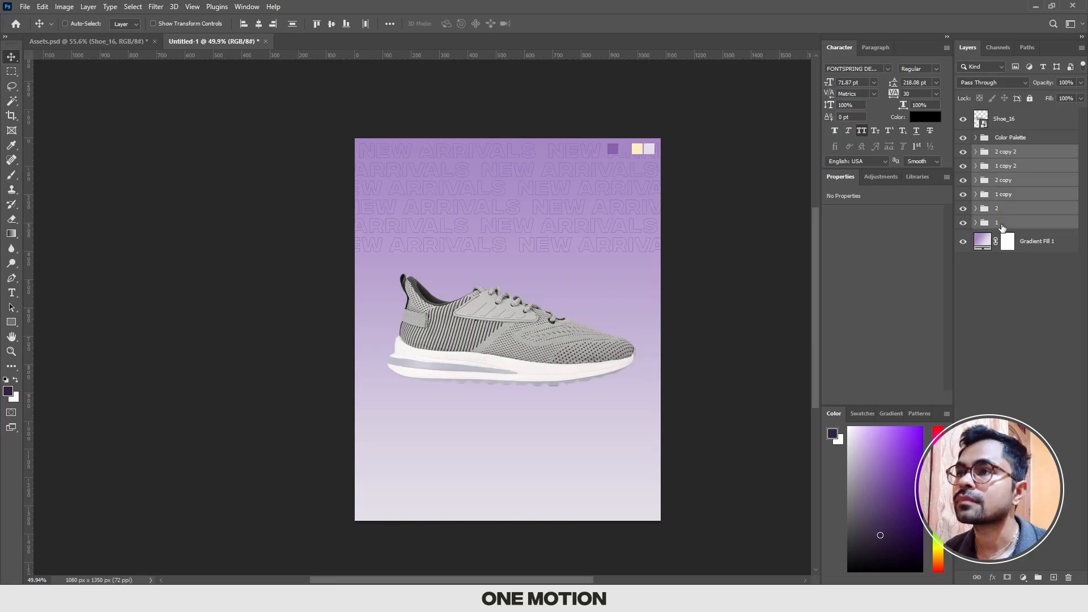
key("ctrl+j")
key("ctrl+t")
left_click_drag(554, 205, 588, 404)
key("Return")
key("ctrl+j")
key("ctrl+t")
key("Return")
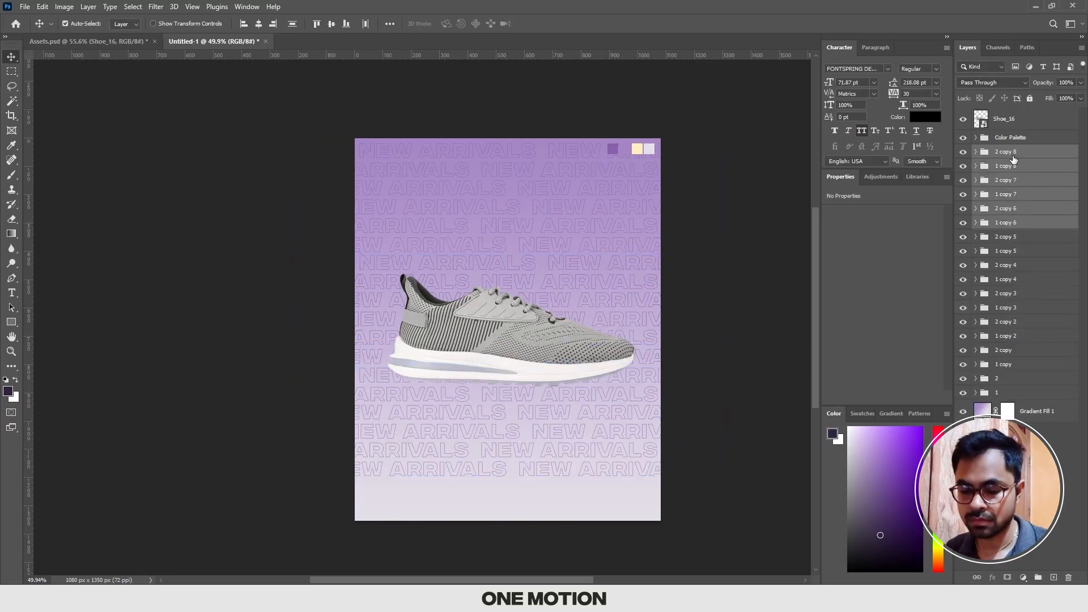
Step: Duplicate groups 1 and 2 and move the copies down to fill the empty strip at the canvas's bottom edge
left_click(1010, 155)
left_click(1011, 166, "shift")
left_click(1009, 379)
left_click(1009, 393, "shift")
key("ctrl+j")
key("ctrl+t")
left_click_drag(552, 160, 553, 500)
key("Return")
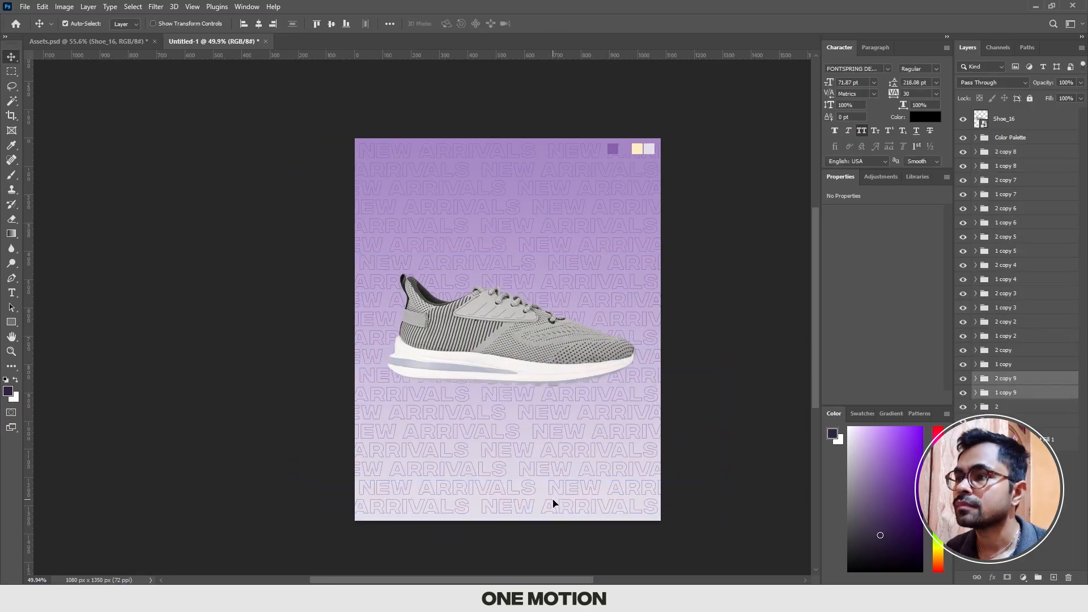
Step: Examine the New Arrivals pattern's spacing at the canvas's bottom and top edges, and select the first row's text
left_click(690, 466)
scroll(621, 478, "up", 6)
left_click_drag(614, 446, 586, 418)
scroll(615, 407, "down", 6)
scroll(599, 420, "down", 1)
scroll(600, 424, "up", 1)
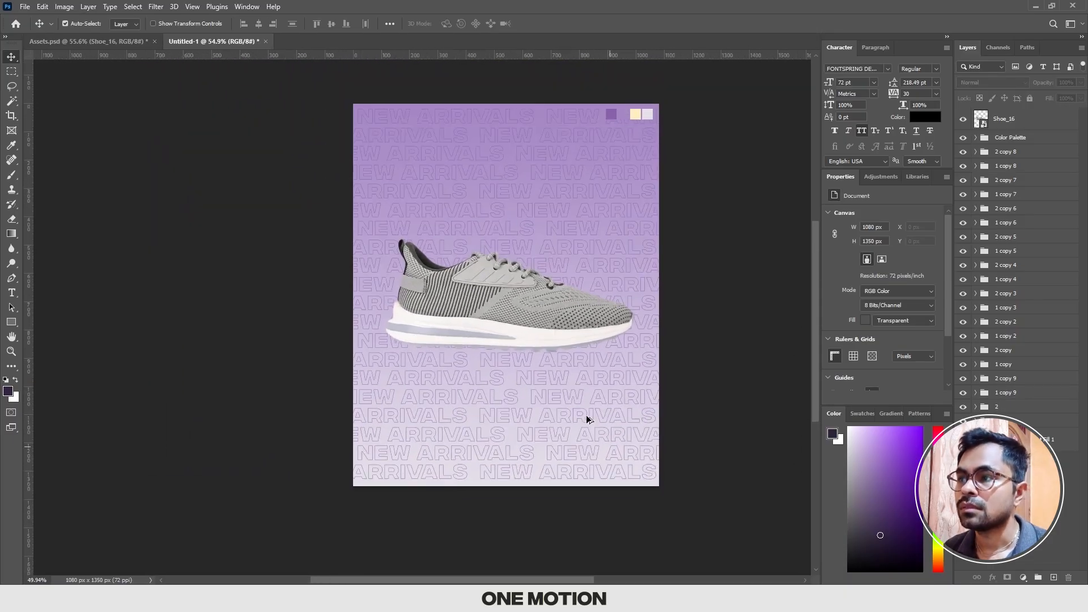
scroll(578, 411, "up", 1)
scroll(550, 439, "up", 4)
left_click_drag(543, 447, 552, 340)
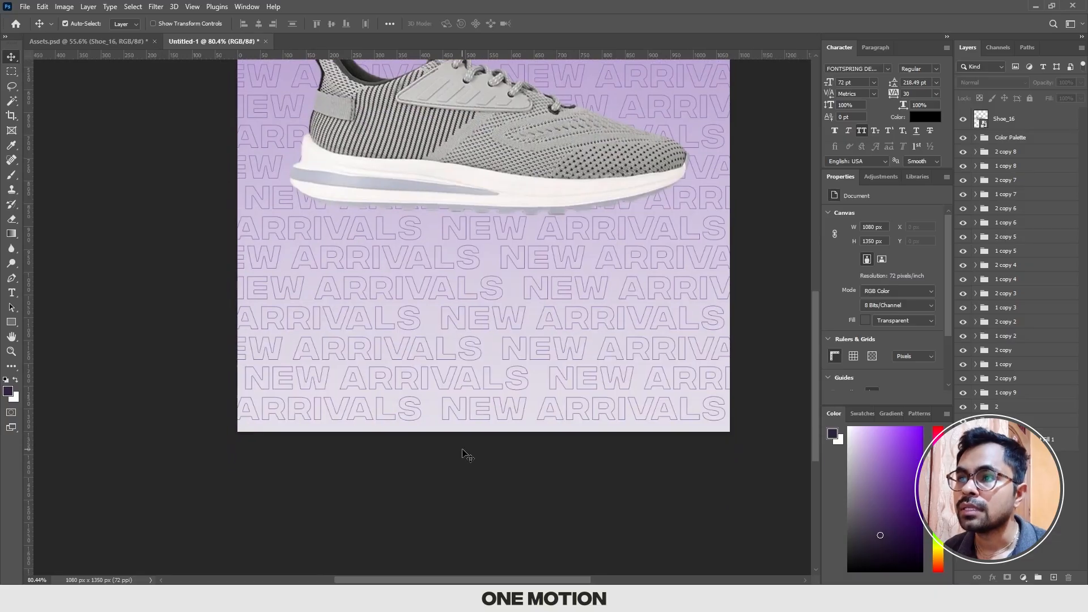
scroll(462, 453, "up", 4)
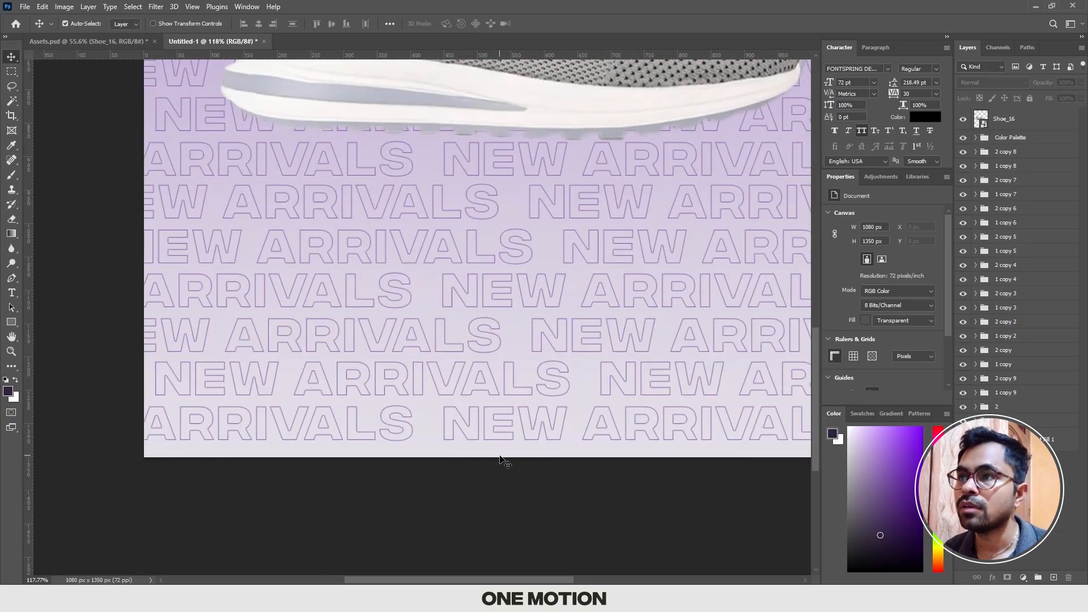
scroll(491, 453, "down", 7)
left_click_drag(531, 272, 507, 541)
scroll(482, 280, "up", 8)
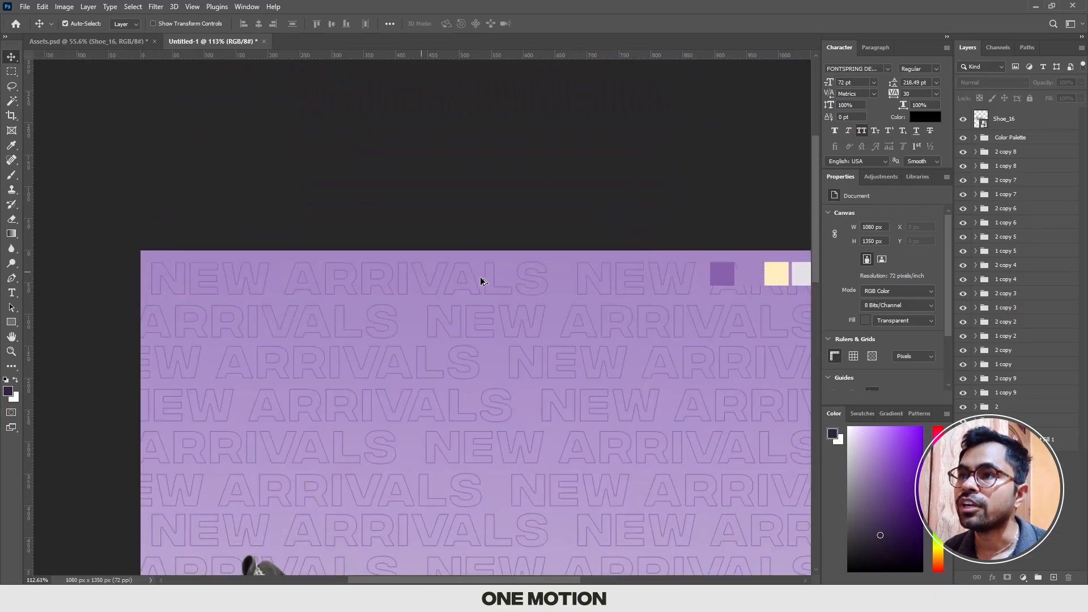
scroll(473, 278, "down", 4)
scroll(476, 294, "down", 4)
scroll(454, 206, "up", 6)
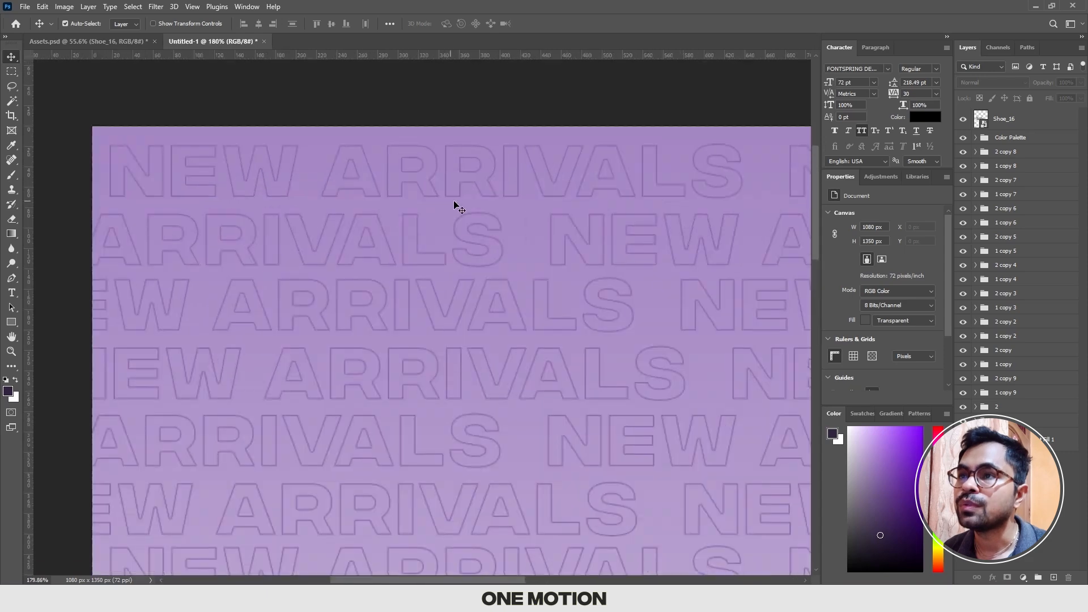
left_click_drag(453, 206, 437, 304)
scroll(436, 304, "up", 2)
left_click(430, 304)
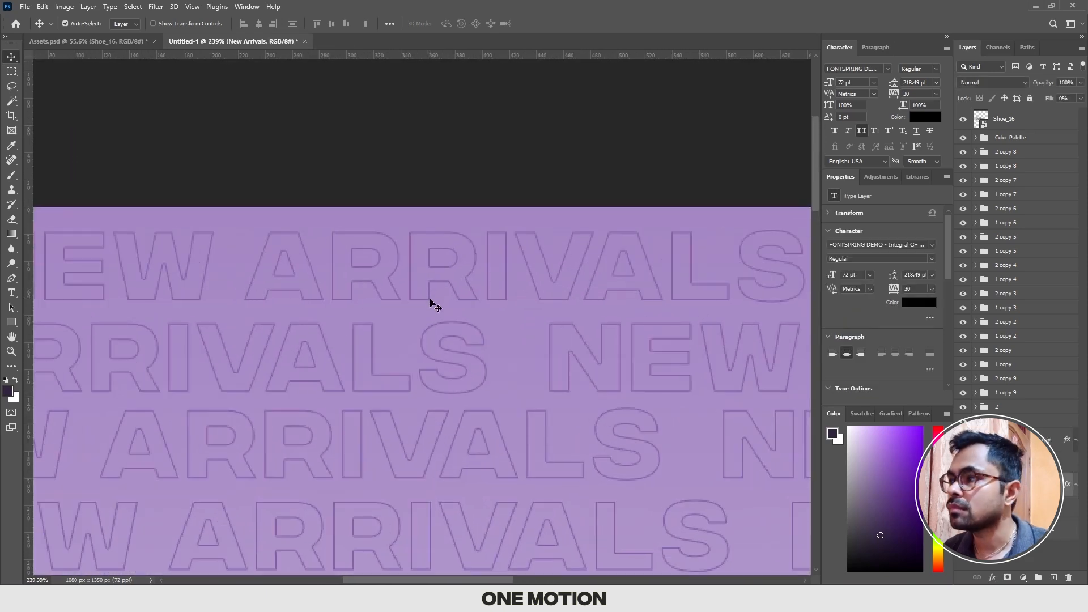
Step: Nudge the first New Arrivals row slightly up toward the canvas's top edge
left_click(619, 390)
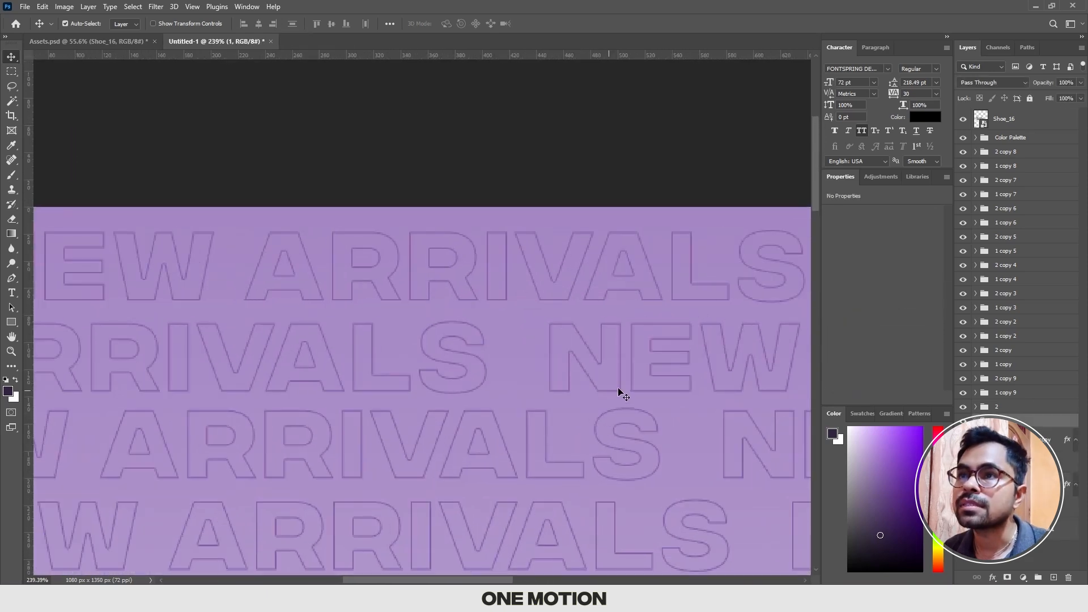
key("Up")
key("Up")
key("Up")
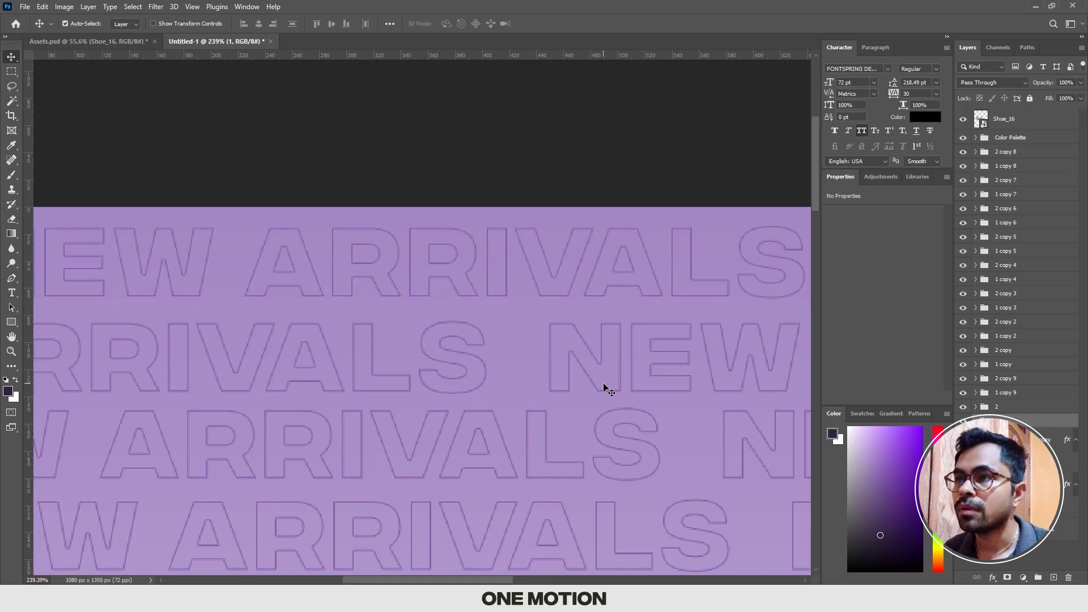
Step: Move the last New Arrivals row, group 2 copy 9, down near the canvas's bottom edge, to Y 1313 px
scroll(573, 357, "down", 5)
left_click_drag(573, 385, 544, 132)
left_click_drag(560, 419, 546, 187)
scroll(516, 333, "up", 2)
scroll(516, 334, "up", 2)
left_click(1006, 151)
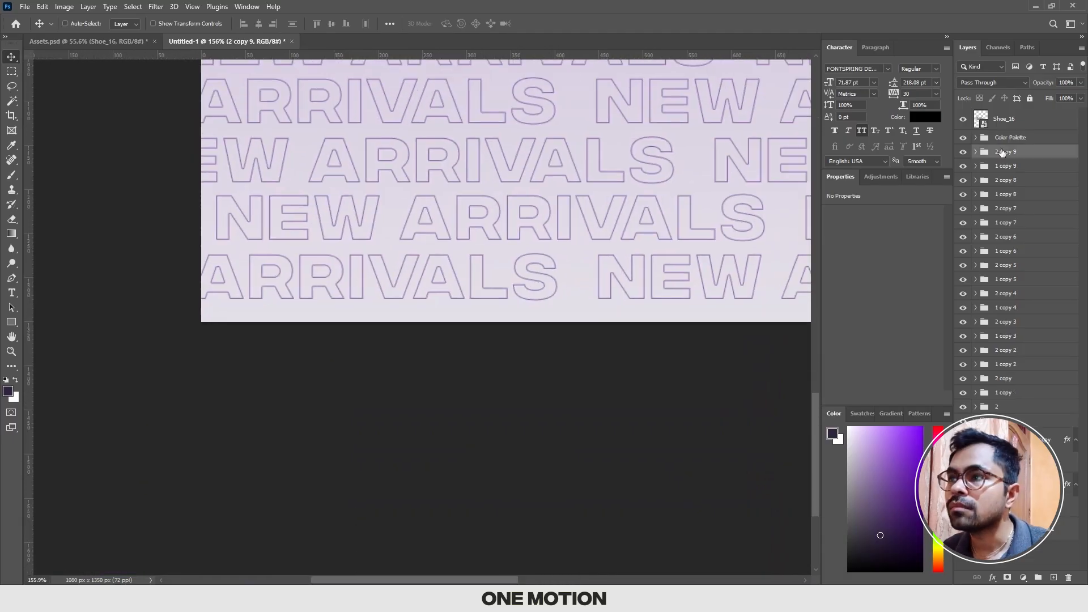
key("ctrl+t")
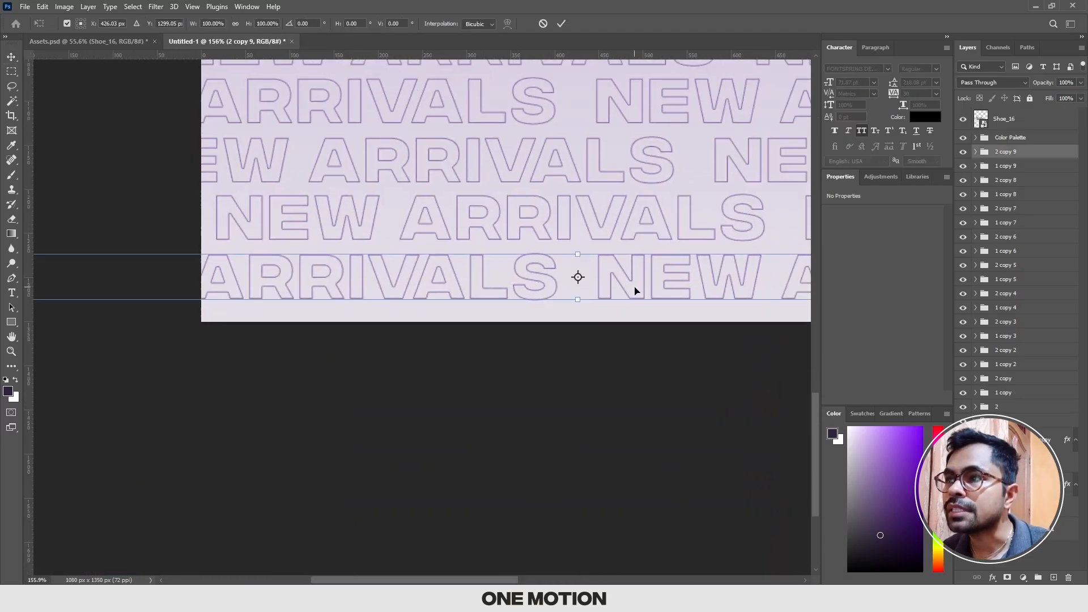
key("Down")
key("Down")
key("Down")
key("Down")
key("Down")
key("Down")
key("Down")
key("Down")
key("Down")
key("Down")
key("Down")
key("Down")
key("Down")
key("Down")
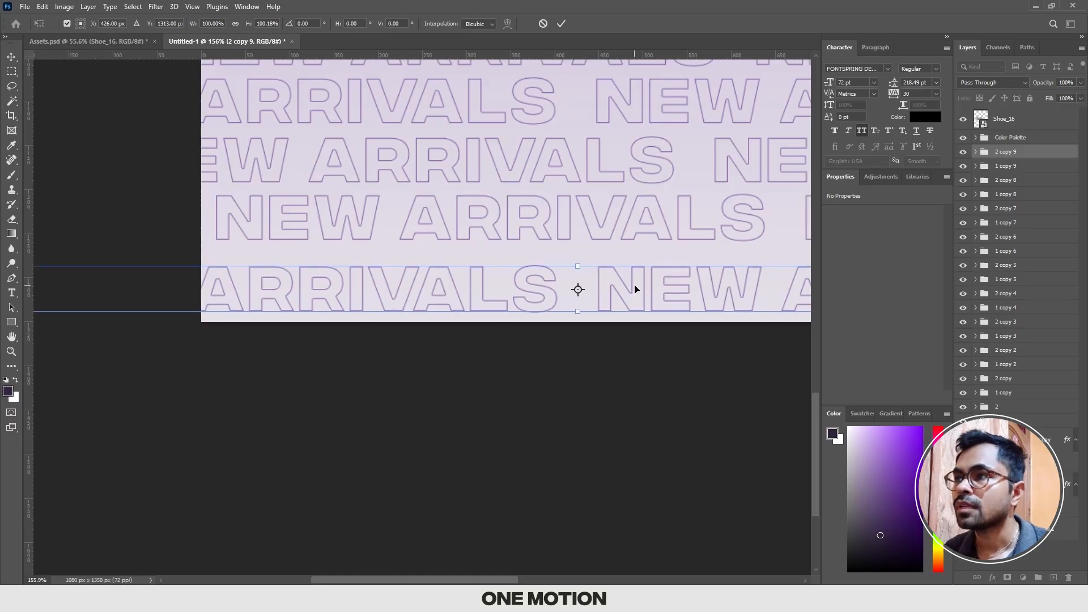
key("Return")
Step: Distribute the vertical spacing of all New Arrivals row groups, from 2 copy 9 down to 1, evenly relative to the canvas
scroll(637, 288, "down", 6)
left_click_drag(639, 287, 556, 464)
scroll(570, 352, "down", 1)
scroll(550, 438, "up", 2)
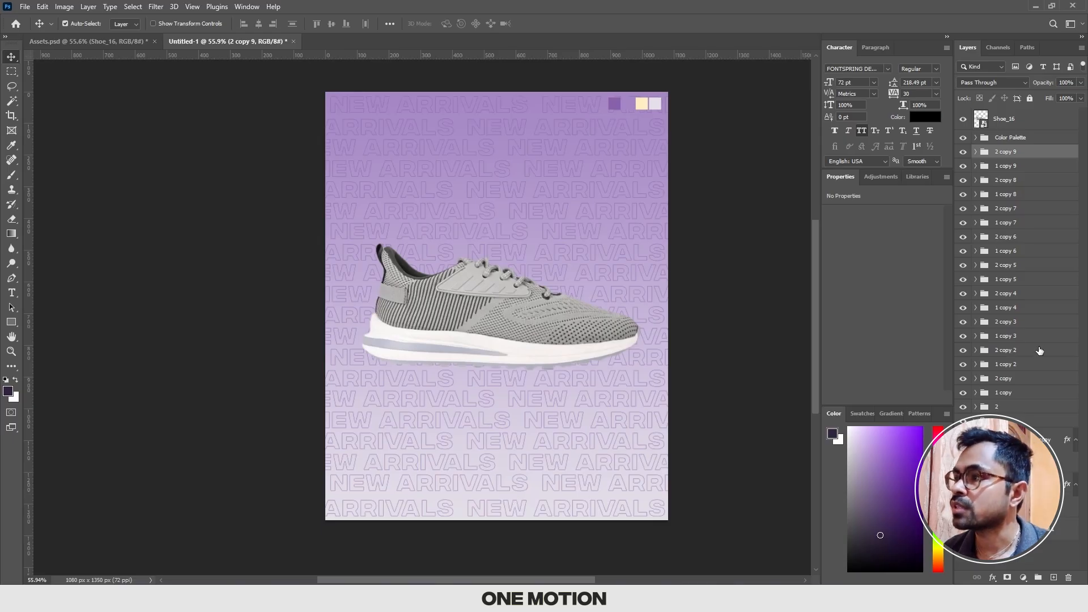
left_click(998, 423, "shift")
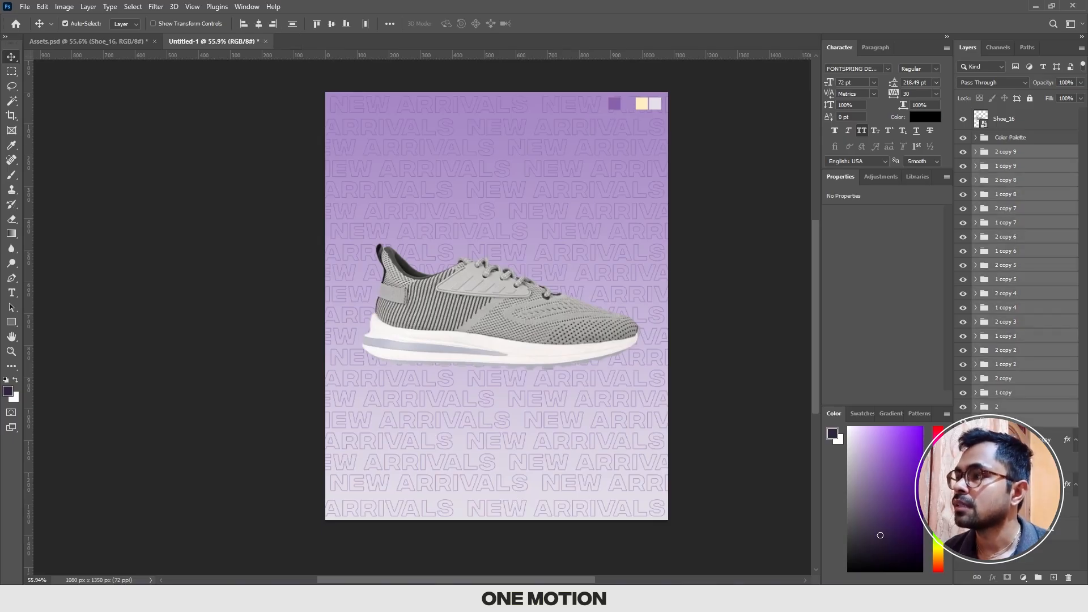
left_click(998, 422)
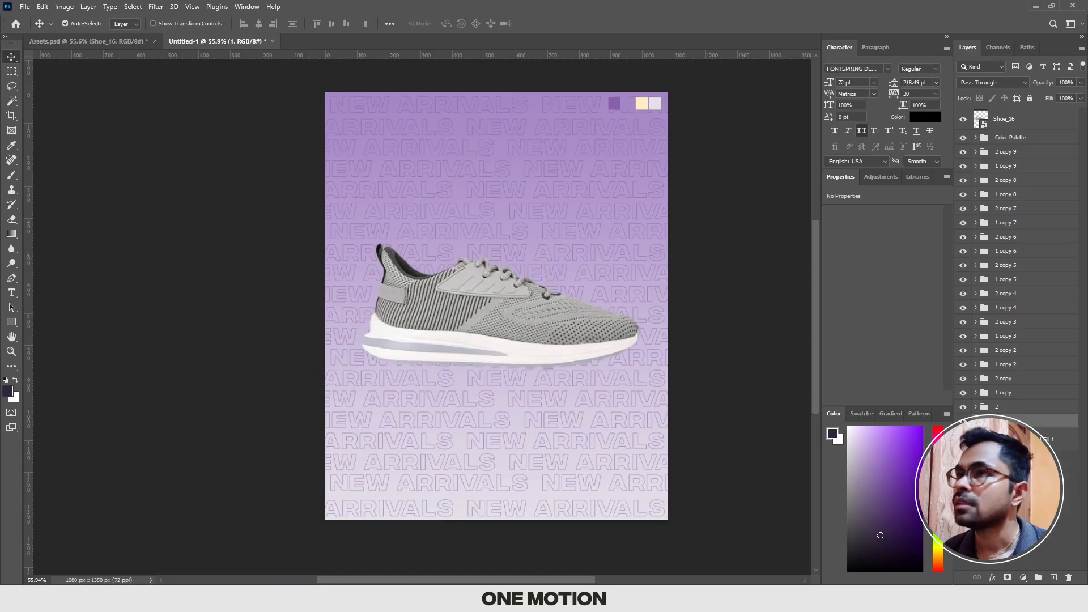
left_click(1012, 155, "shift")
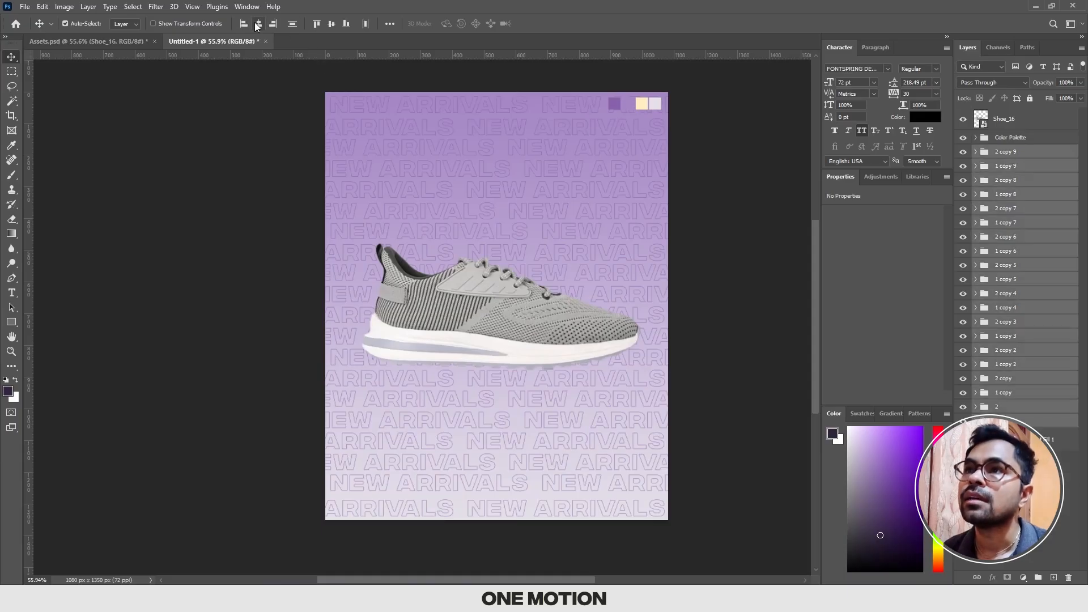
left_click(389, 23)
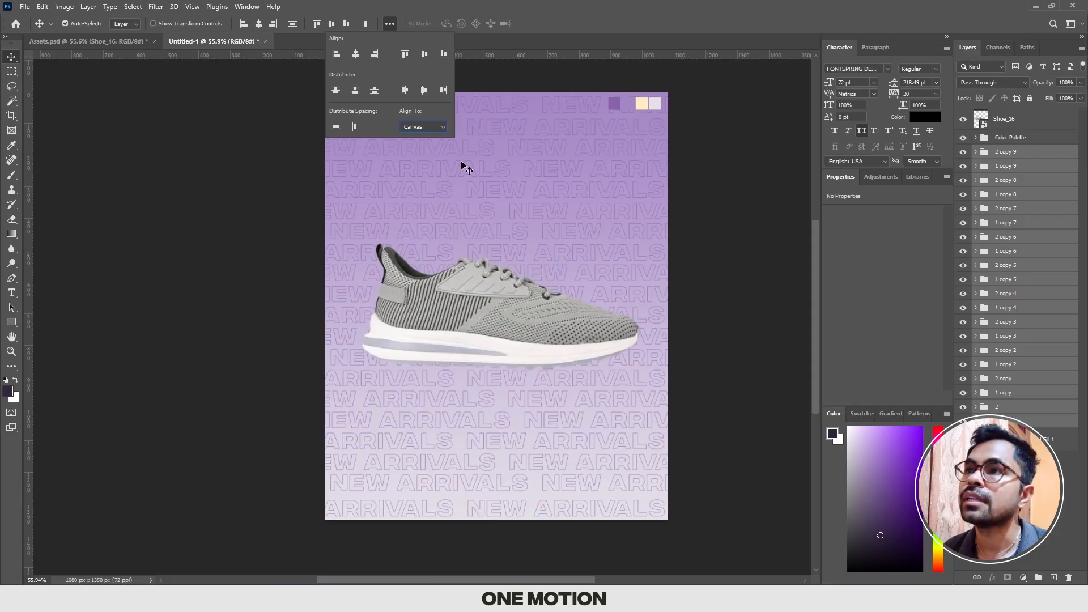
left_click(423, 144)
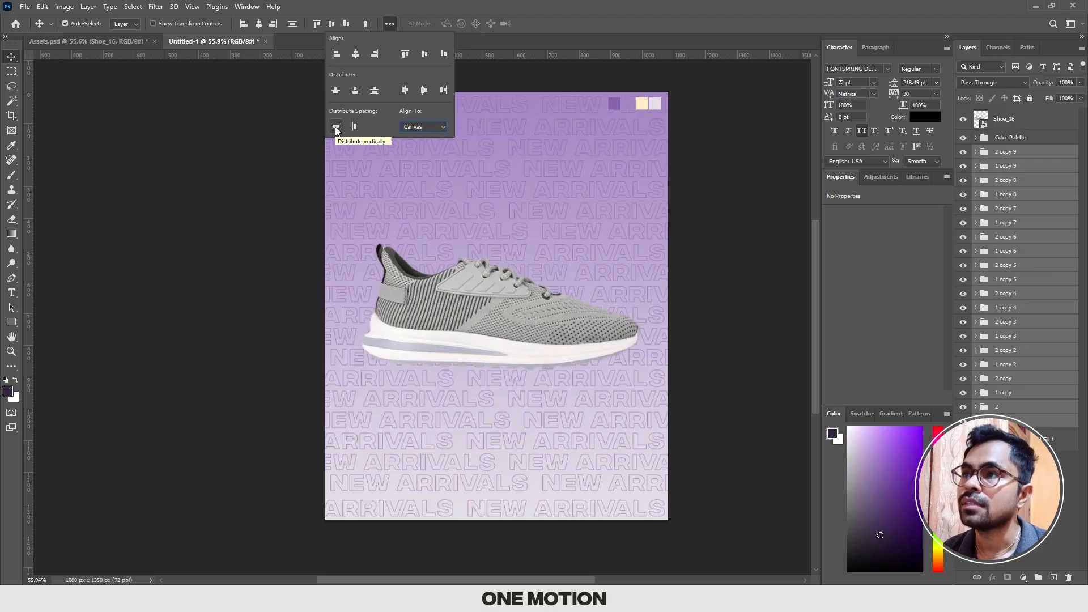
left_click(336, 128)
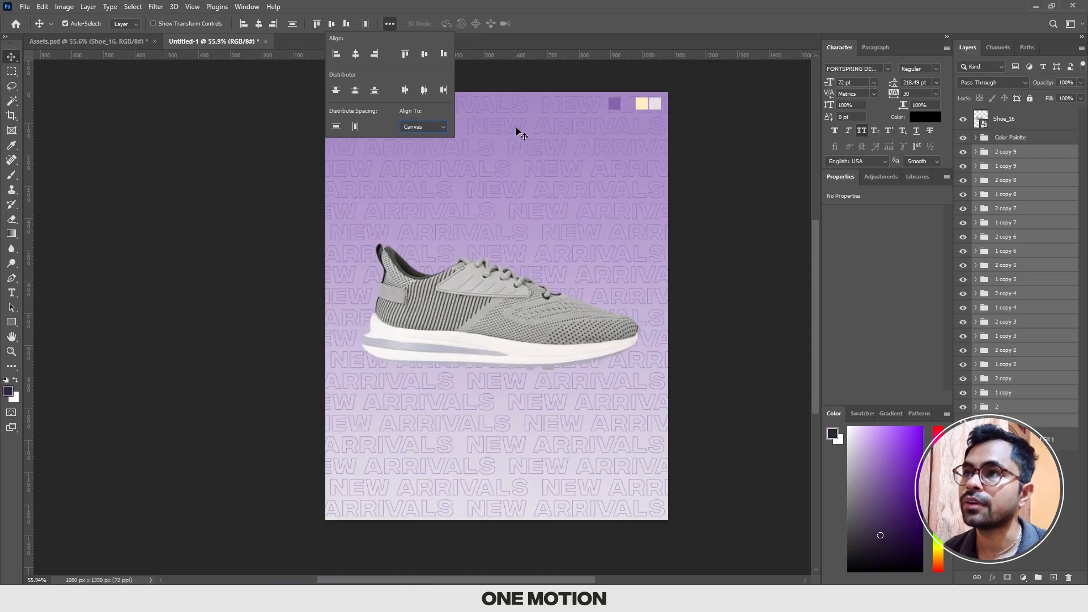
left_click(486, 74)
Step: Save the document as a Photoshop file named Shoe_Creative_02 in the PSD File folder
scroll(491, 162, "up", 1)
left_click_drag(511, 168, 500, 168)
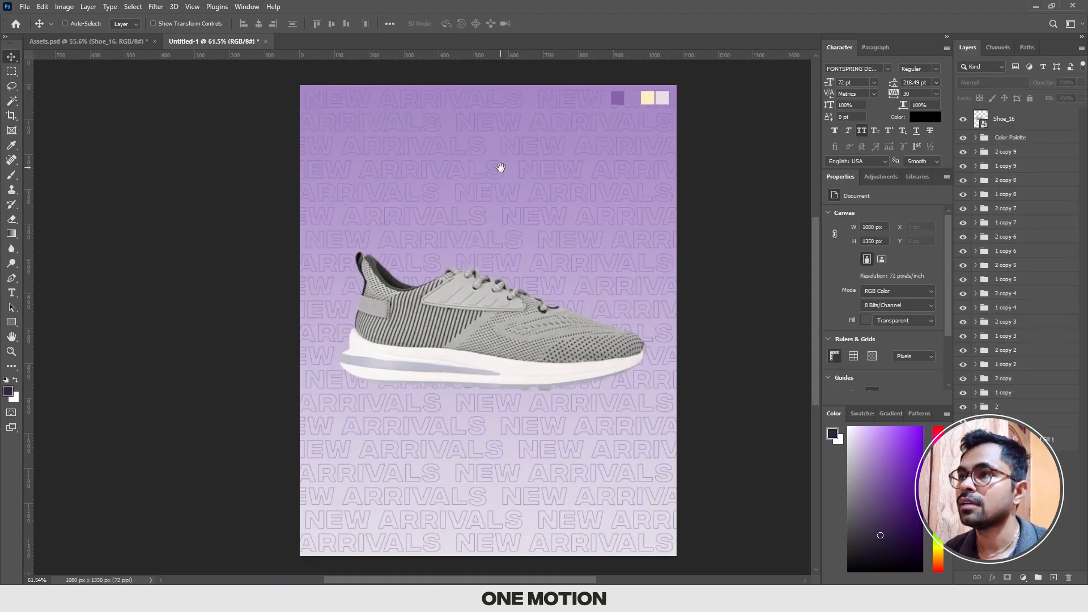
scroll(702, 225, "right", 1)
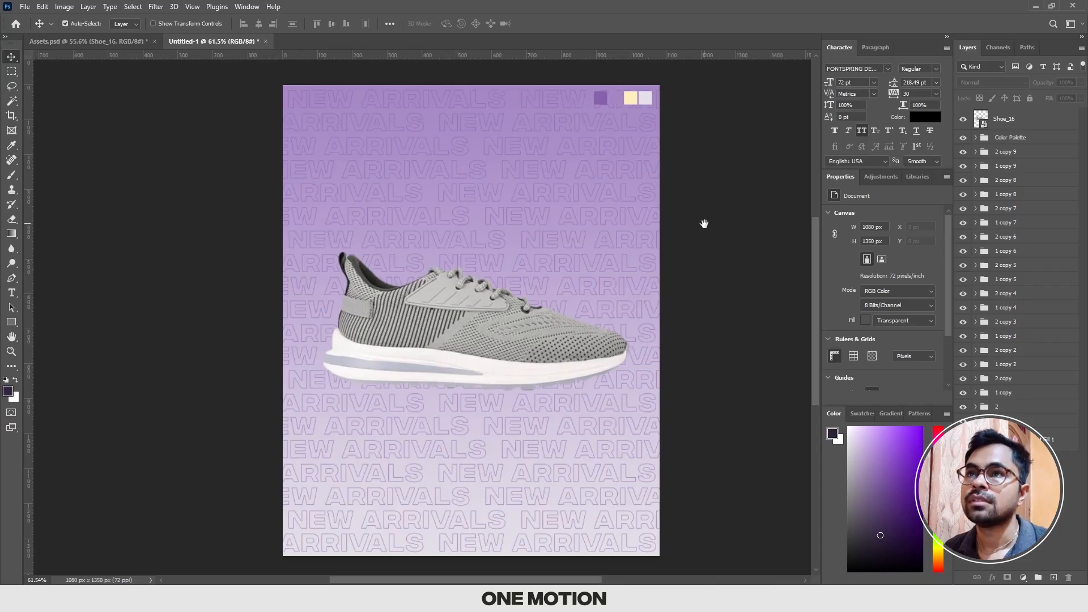
key("ctrl+s")
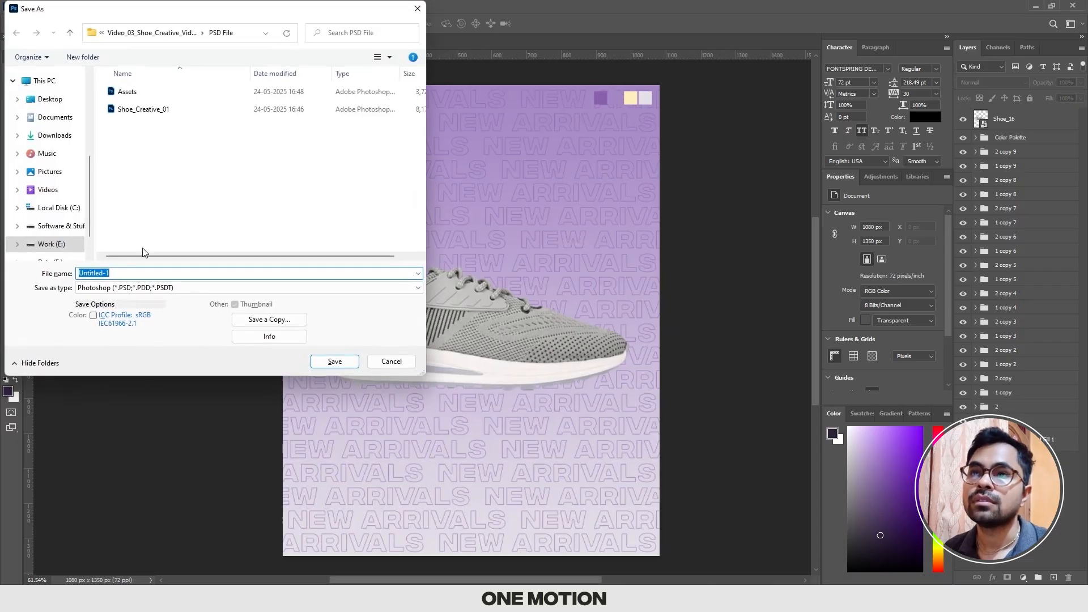
left_click(139, 222)
left_click(142, 274)
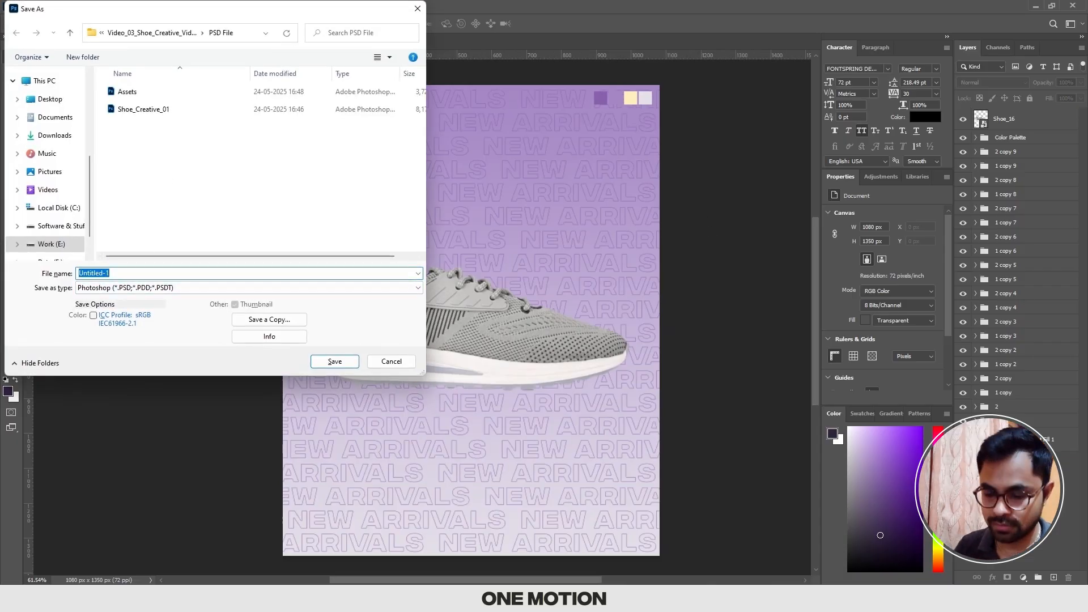
type("Shoe_Creati")
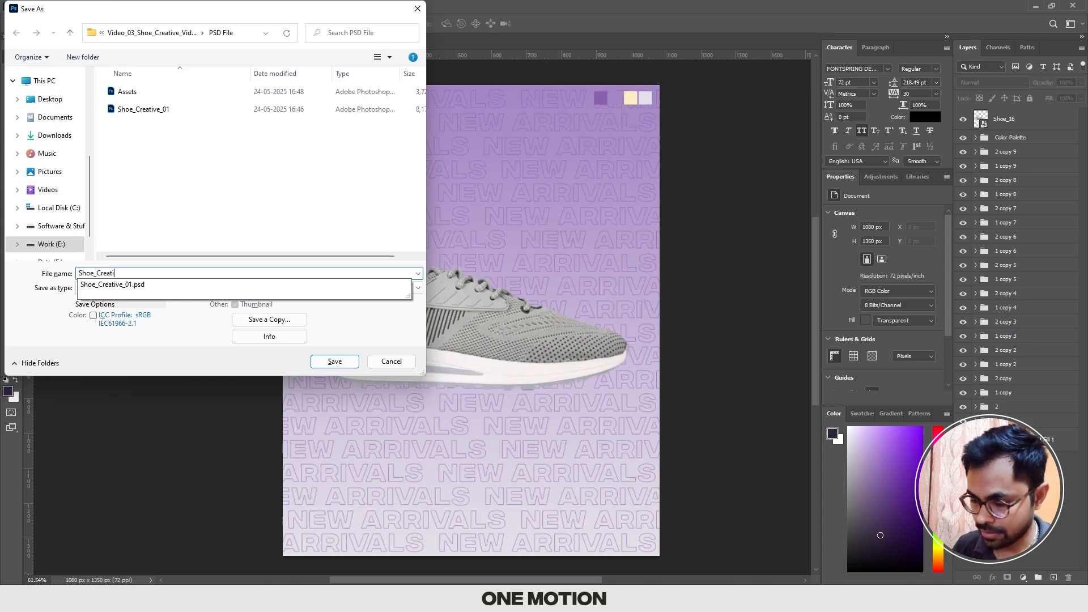
type("ve_02")
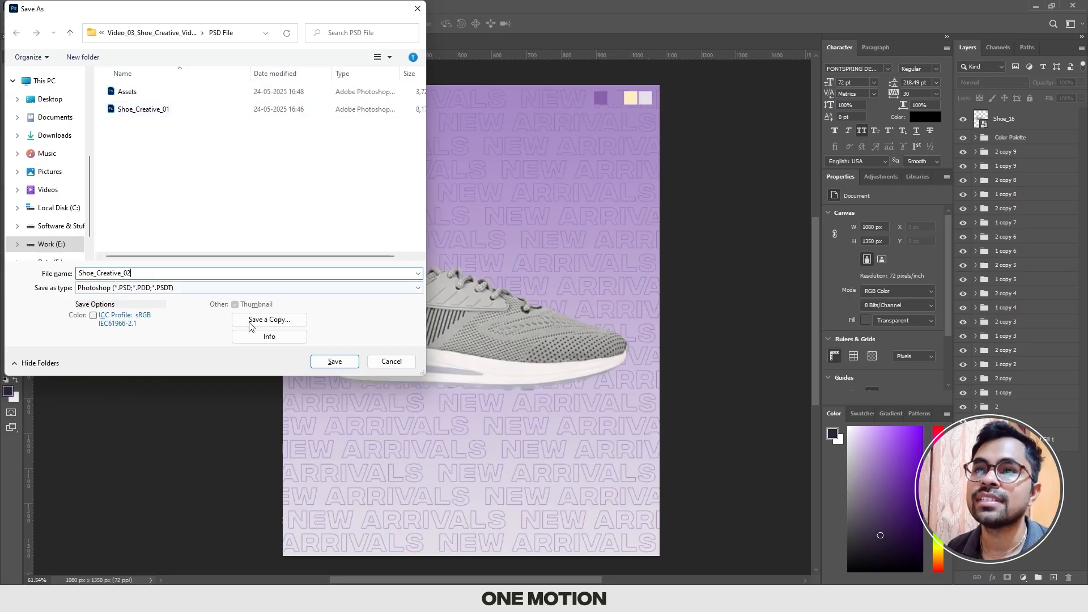
left_click(335, 363)
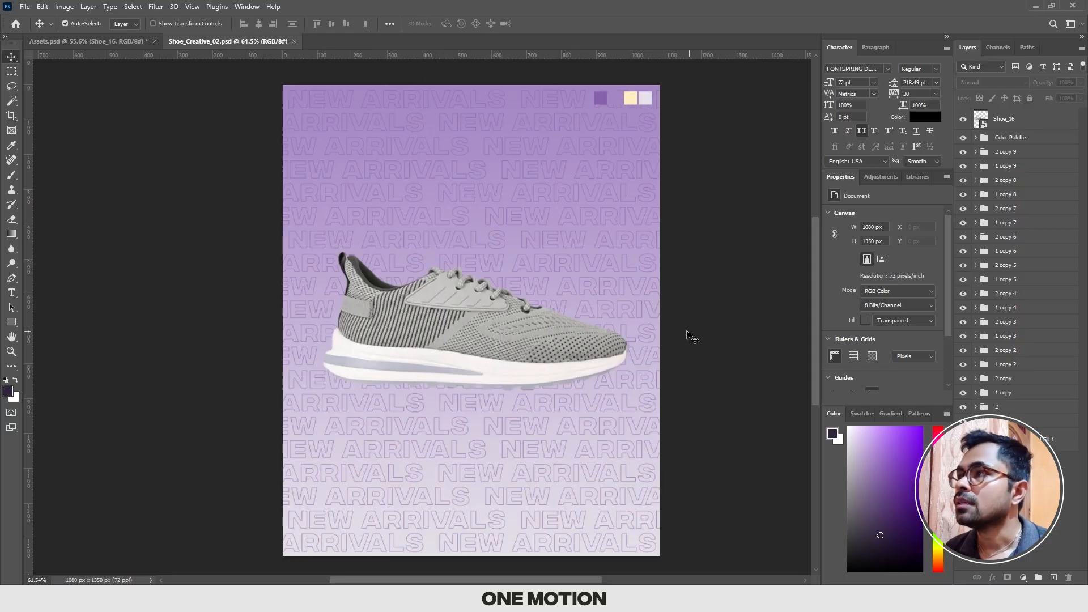
Step: Group all New Arrivals row groups together and name the new group Text BG
left_click(1029, 141)
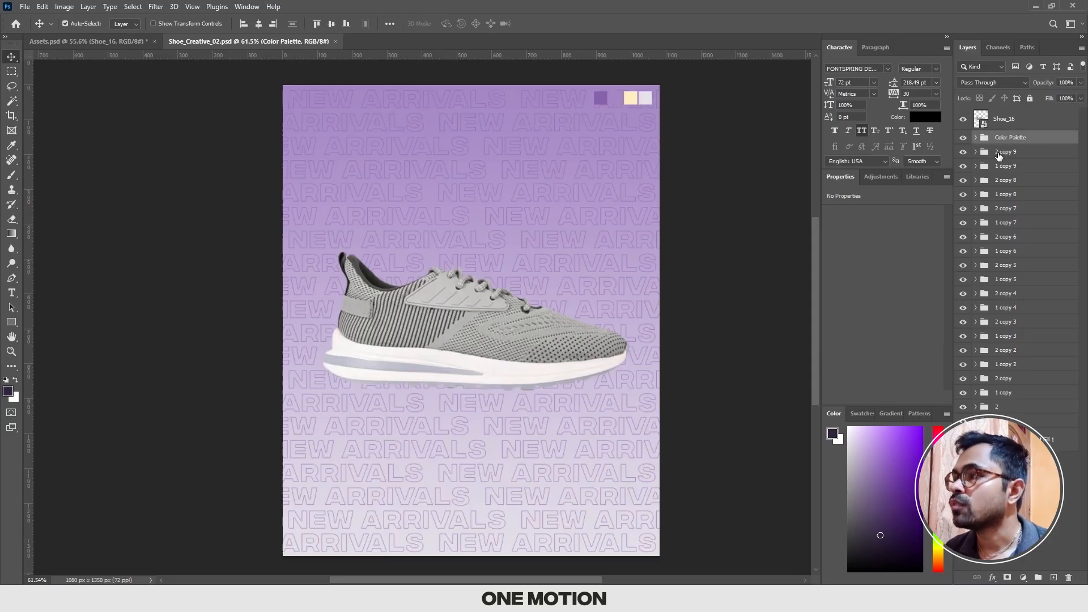
left_click(1009, 154)
left_click(1004, 420, "shift")
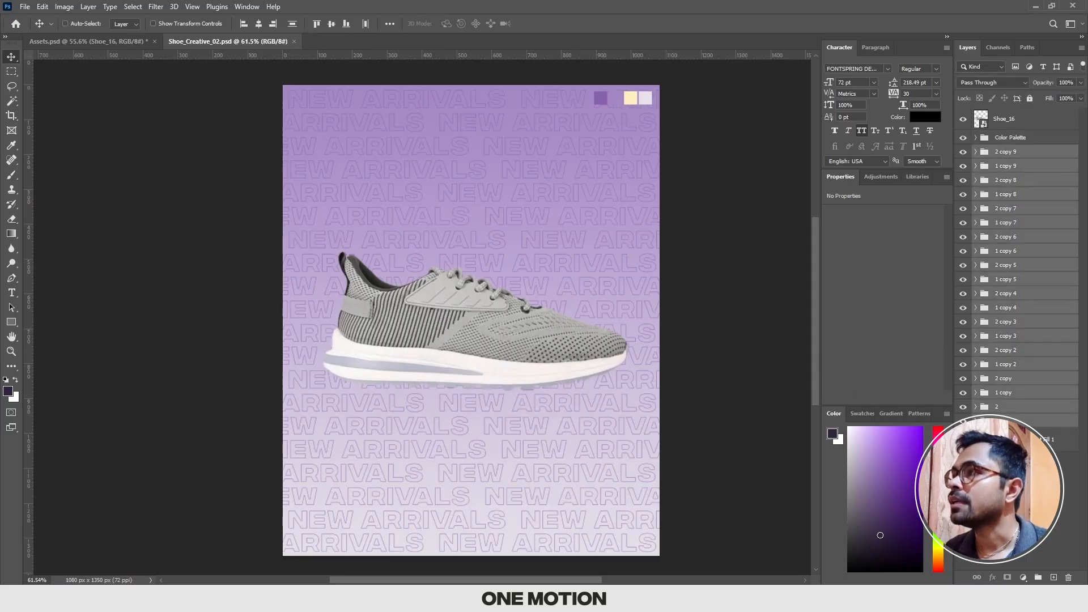
key("ctrl+g")
double_click(1005, 152)
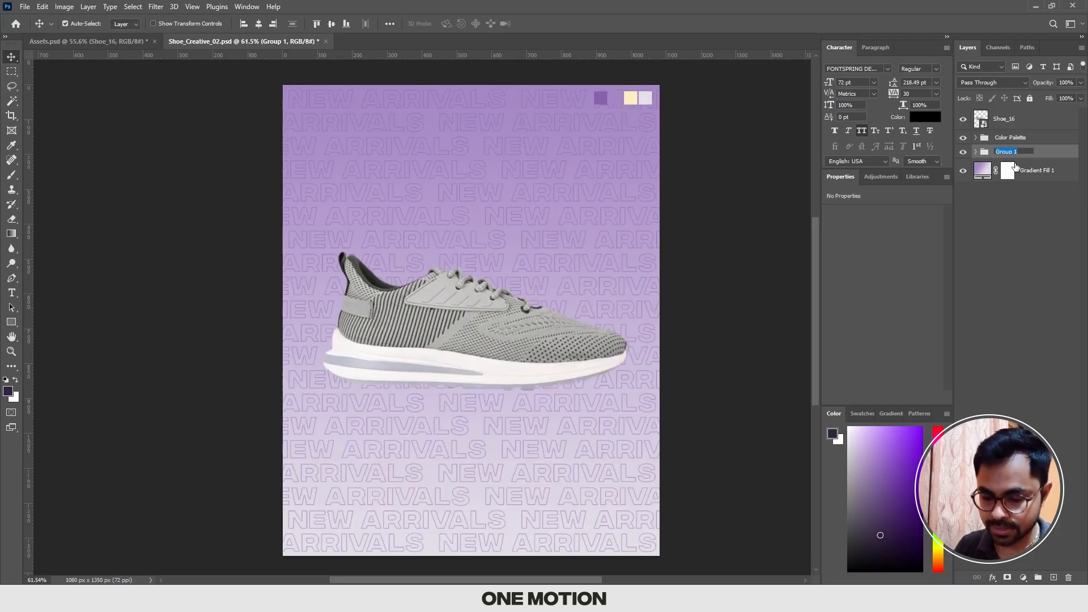
type("Text BG")
key("Return")
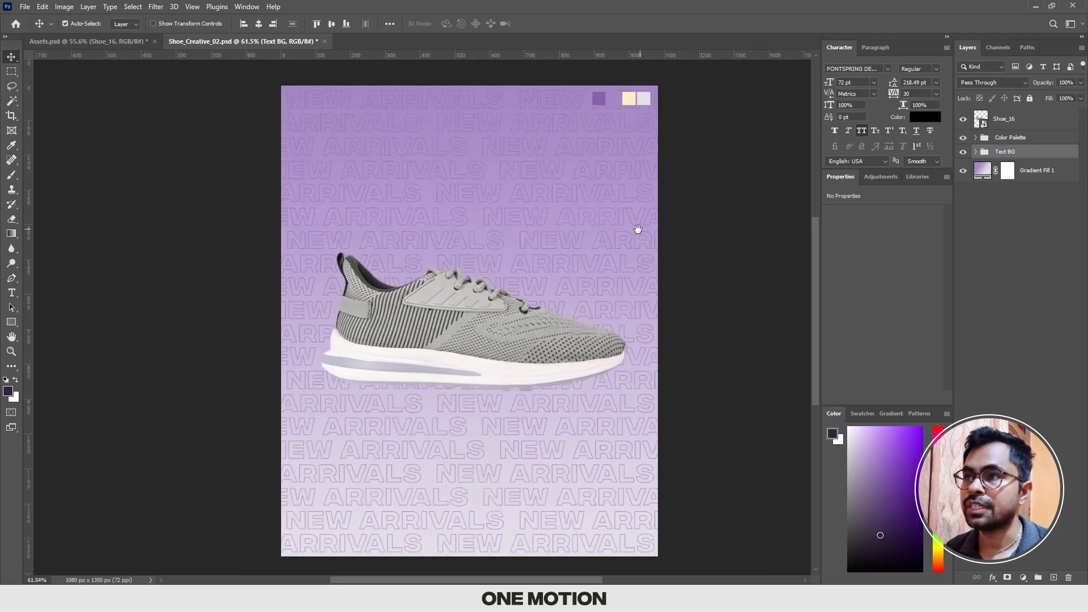
Step: Set the Text BG group's opacity to 20%
left_click_drag(638, 228, 633, 228)
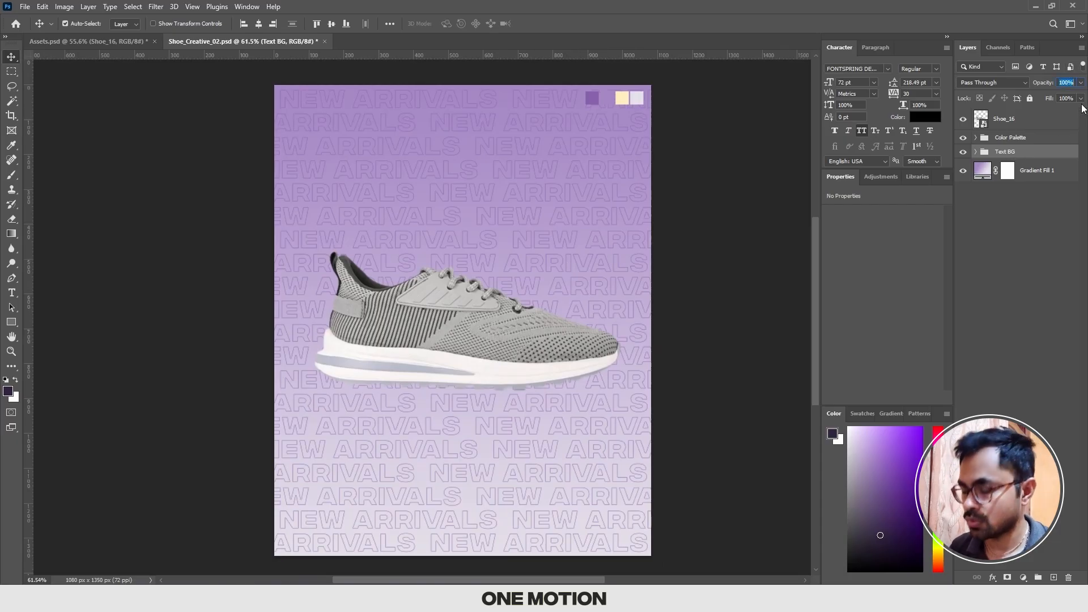
type("20")
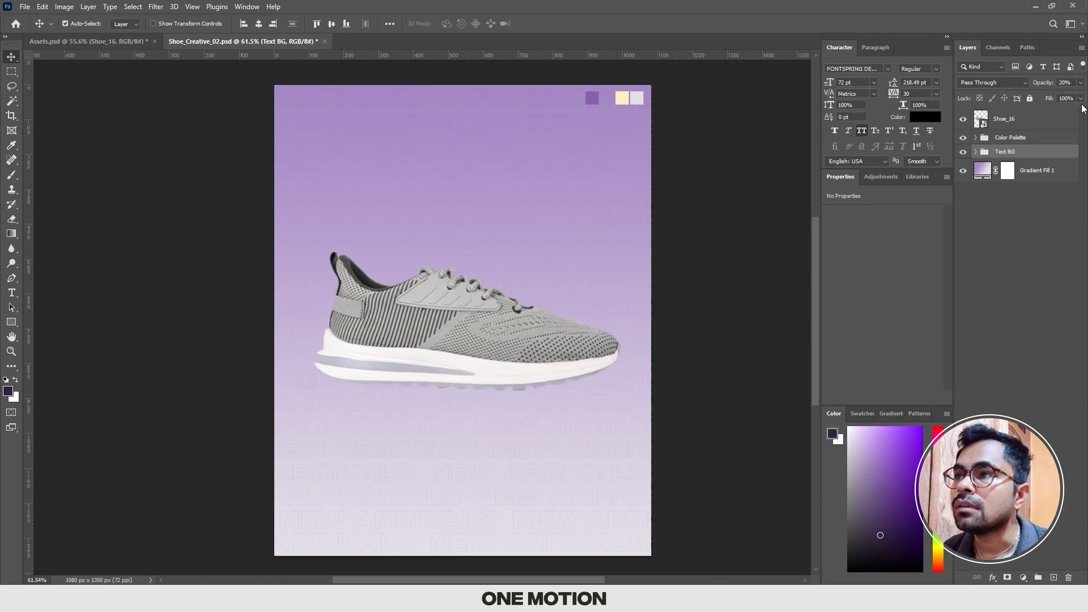
scroll(600, 221, "up", 5)
scroll(599, 226, "down", 4)
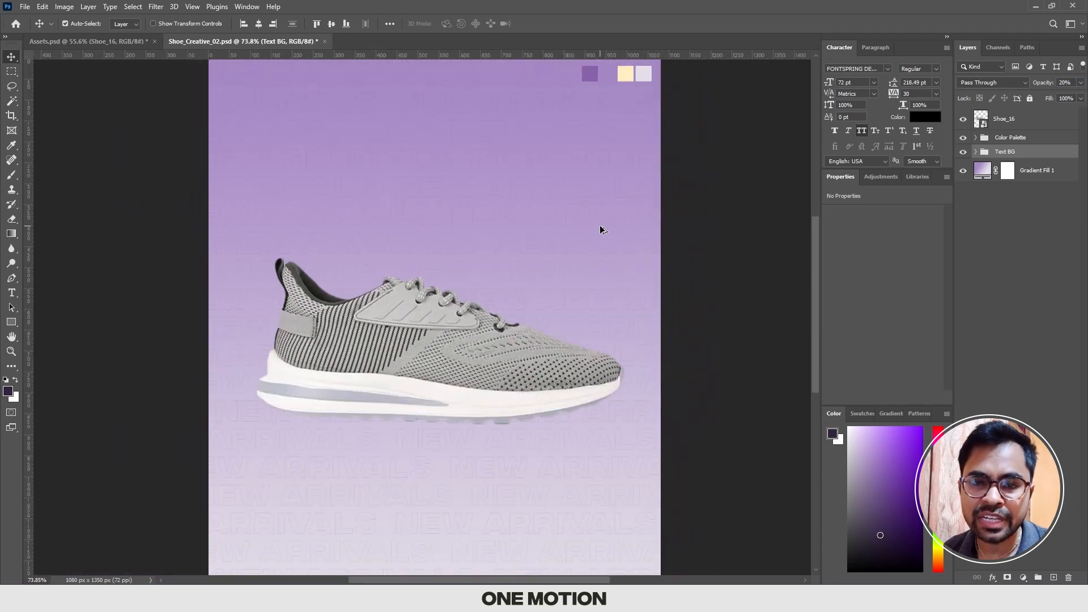
scroll(599, 226, "up", 1)
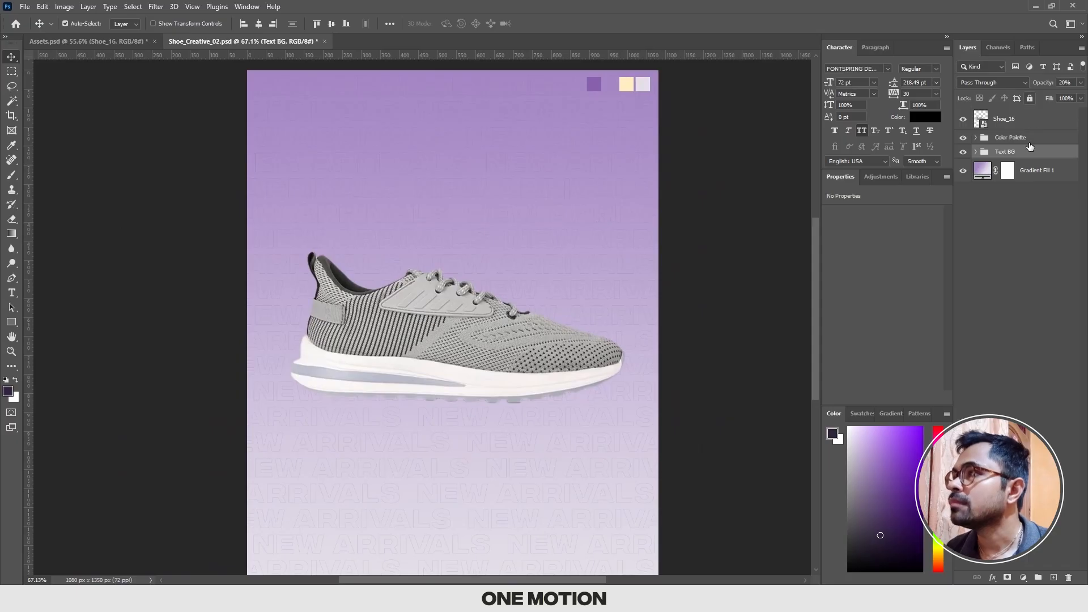
Step: Set the Text BG group's opacity to 30% and check the text pattern's look around the shoe
double_click(1065, 83)
type("30")
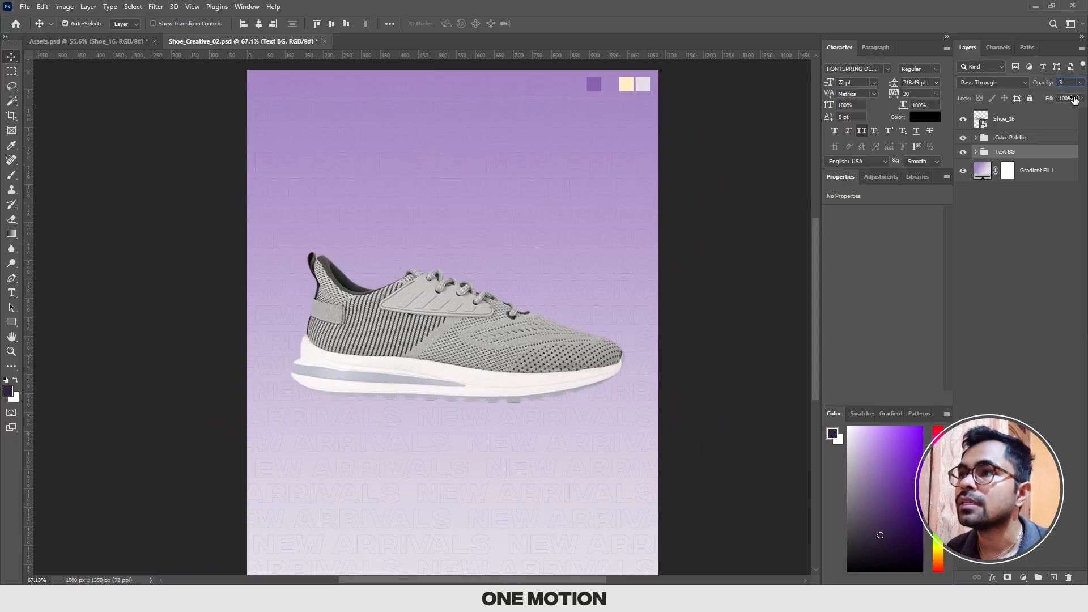
key("Return")
left_click(731, 192)
scroll(436, 233, "up", 7)
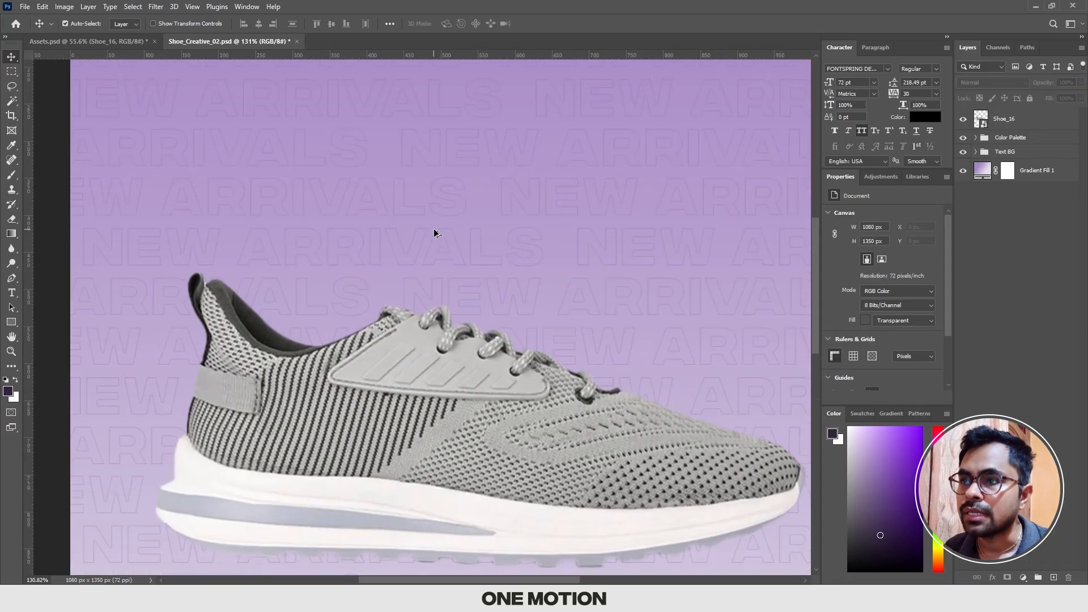
scroll(434, 233, "down", 7)
scroll(435, 233, "down", 1)
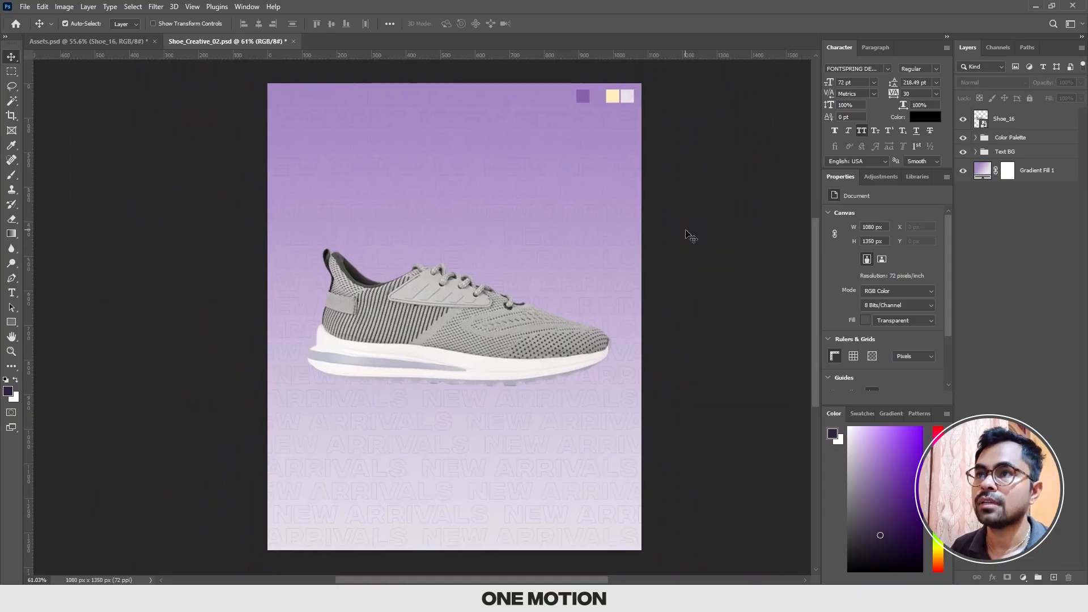
scroll(686, 235, "up", 1)
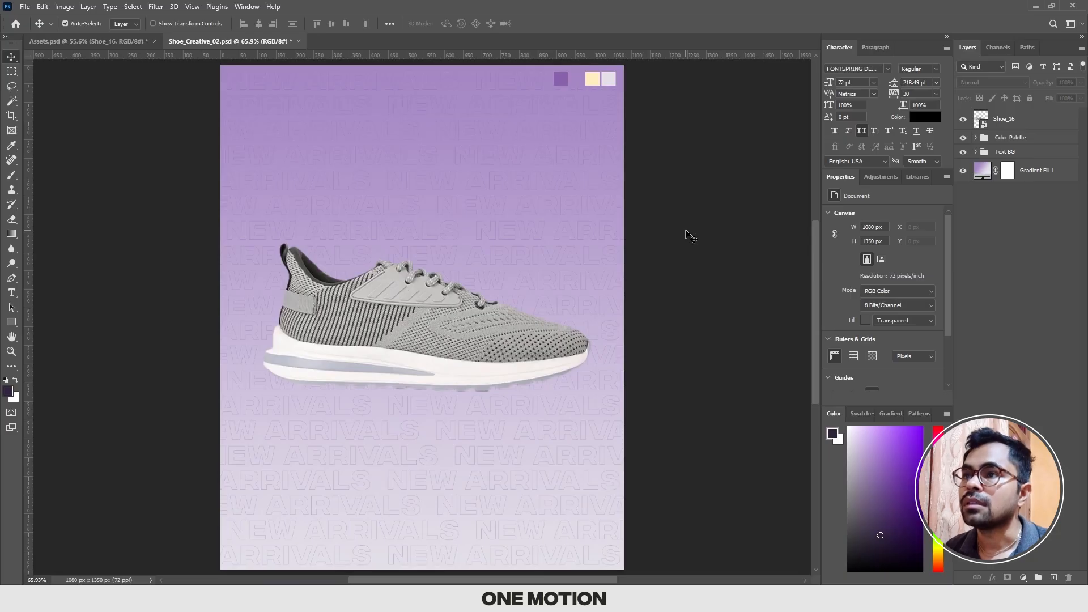
Step: Add a new layer named Shadow directly above the Shoe_16 layer and activate the Brush tool
left_click(403, 352)
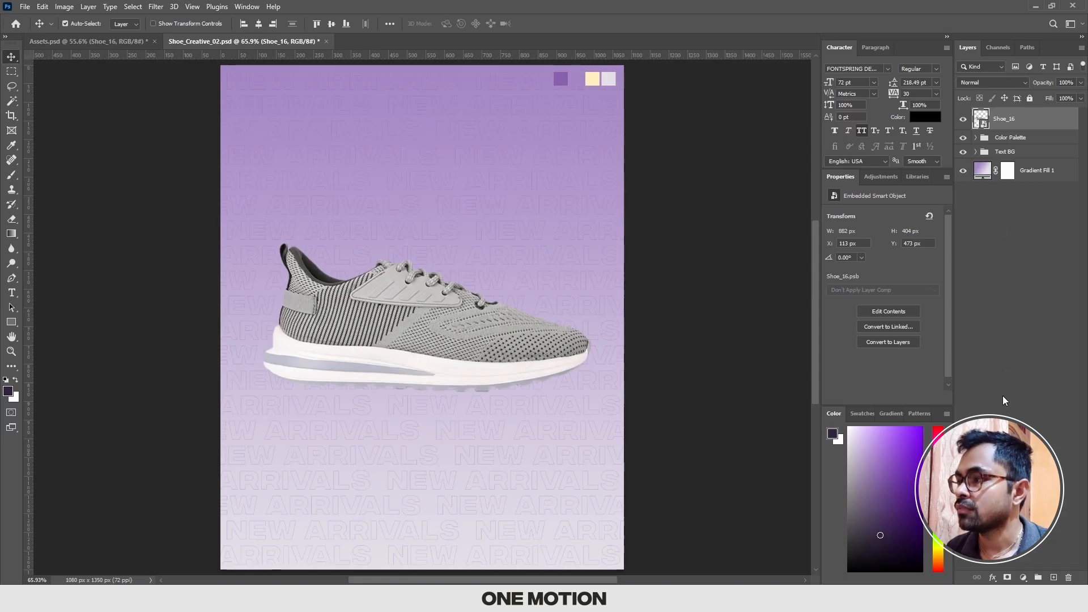
left_click(1054, 577)
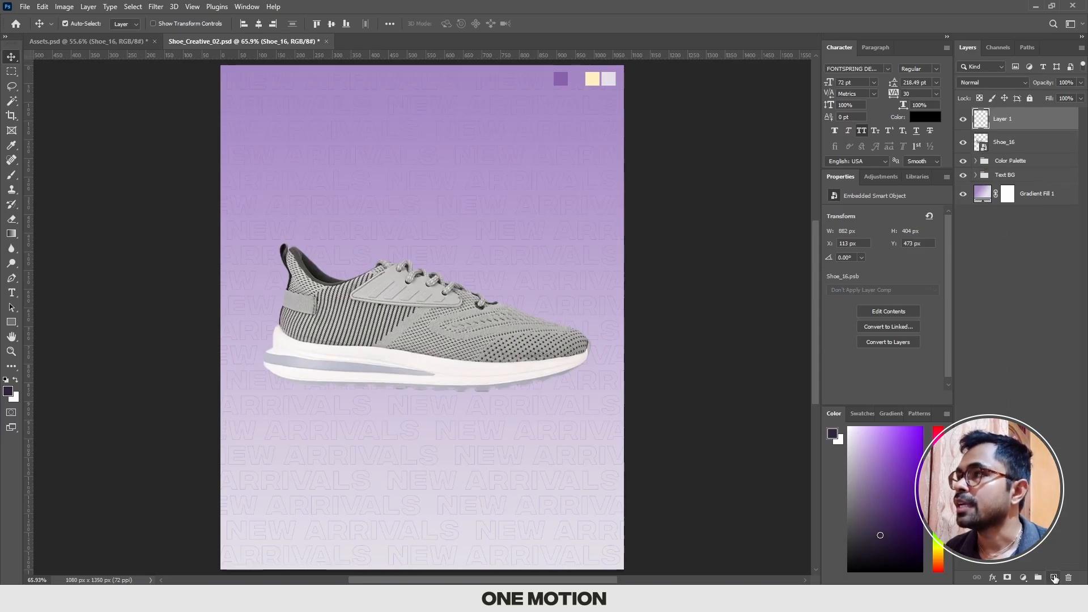
double_click(1007, 120)
type("Shadow")
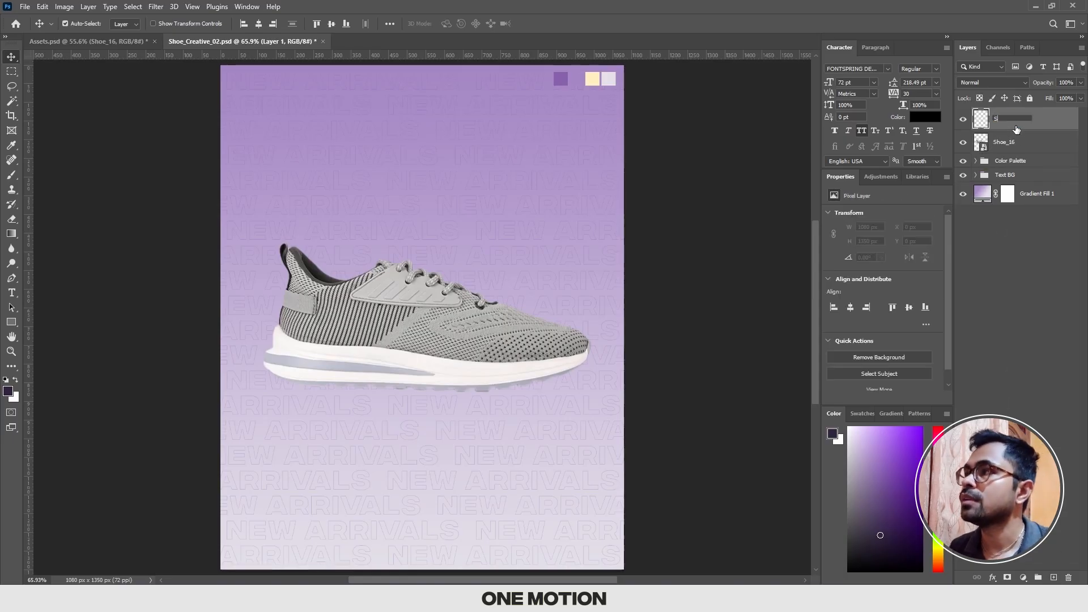
key("Return")
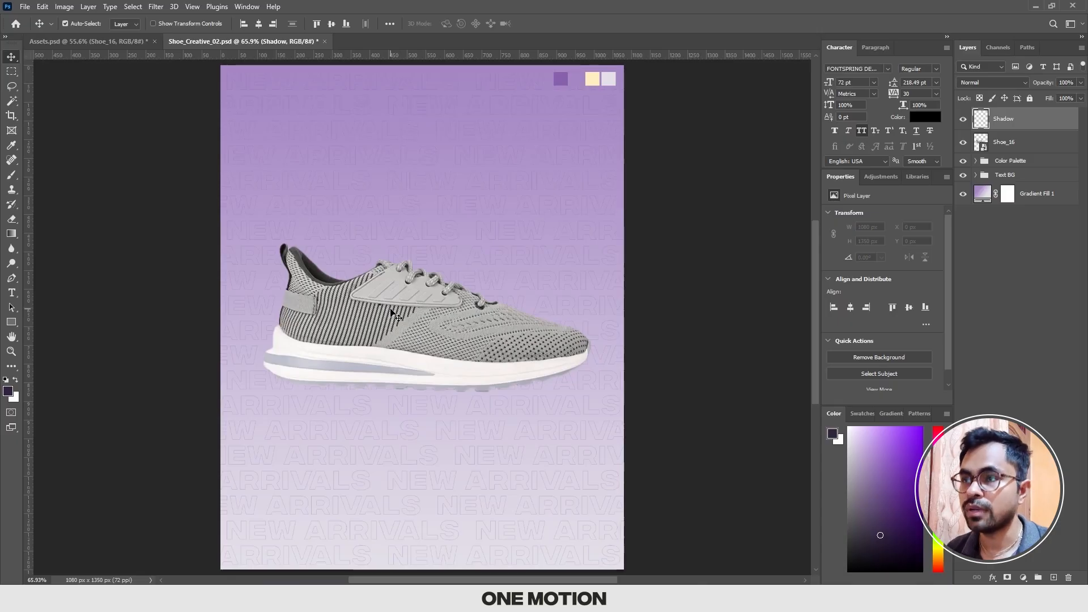
key("b")
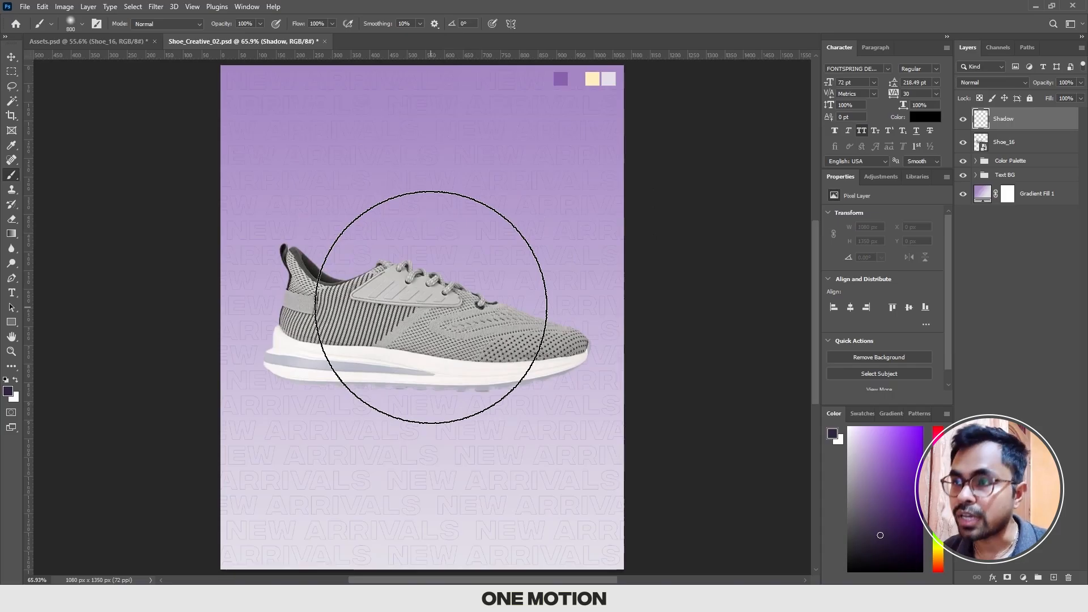
Step: Try several brush sizes over the shoe and settle on a 700 px soft brush
key("bracketright")
key("bracketright")
key("bracketright")
key("bracketright")
key("bracketright")
key("bracketright")
key("bracketright")
key("bracketright")
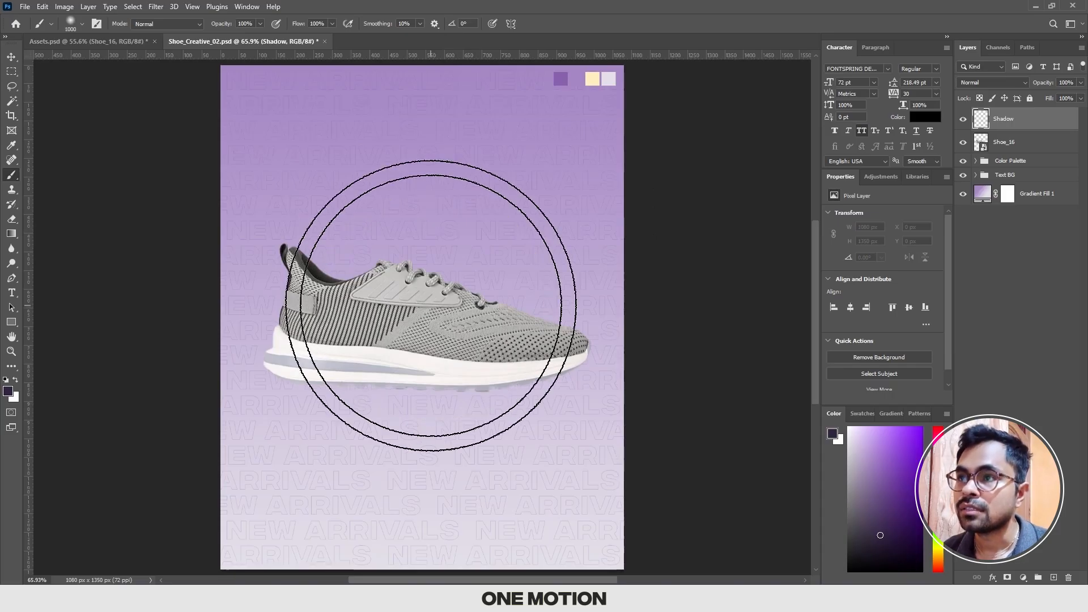
key("bracketright")
key("bracketright")
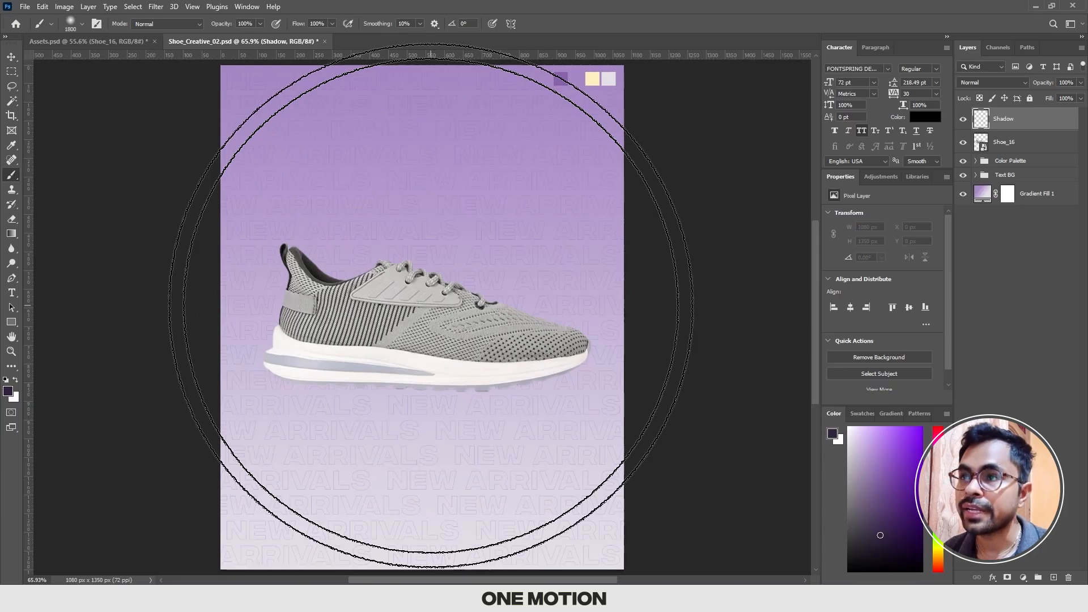
key("bracketleft")
key("bracketleft")
key("bracketleft")
key("bracketleft")
key("bracketleft")
key("bracketleft")
key("bracketleft")
key("bracketleft")
key("bracketleft")
key("bracketleft")
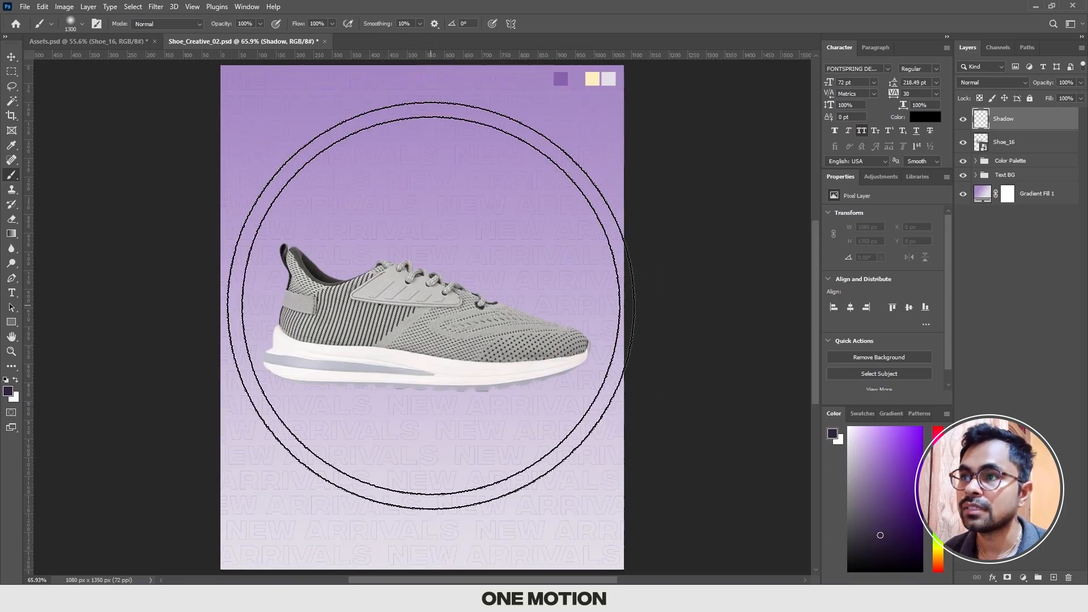
key("bracketleft")
key("bracketleft")
key("bracketleft")
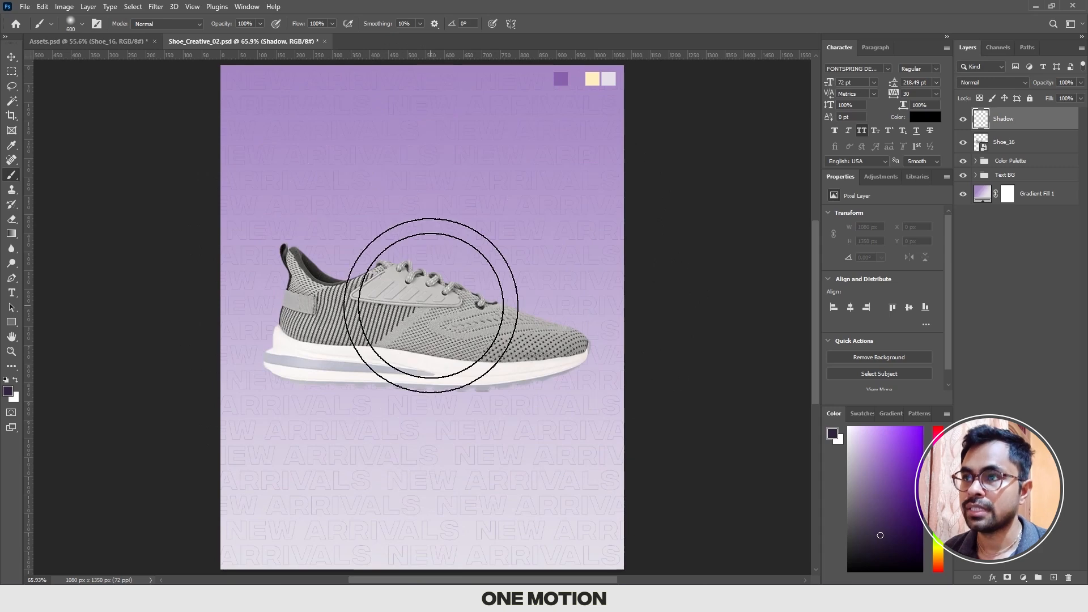
key("bracketright")
key("bracketright")
key("bracketright")
key("bracketleft")
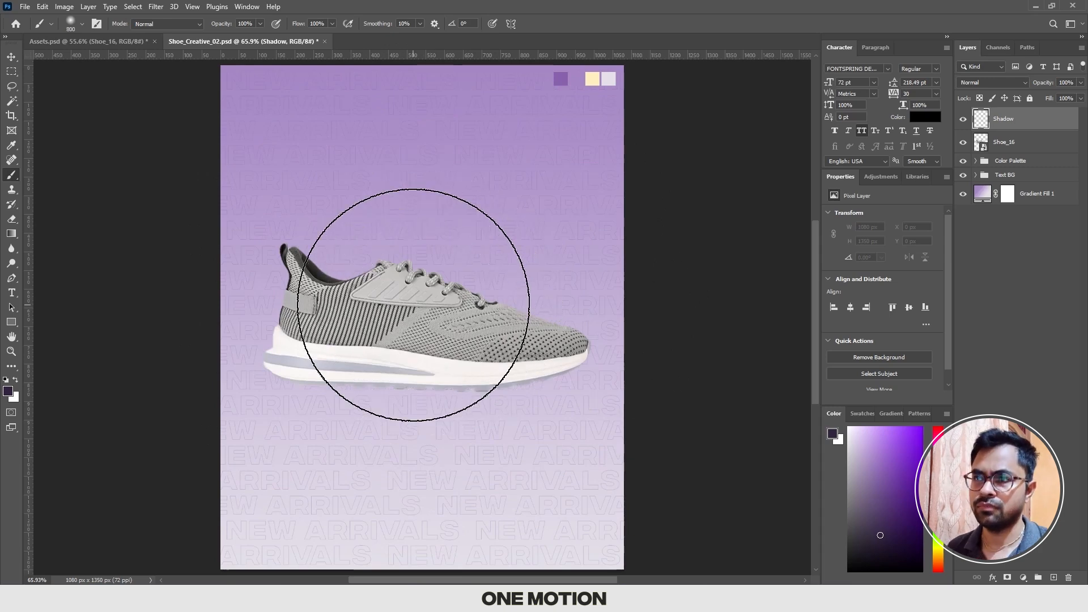
key("bracketright")
key("bracketleft")
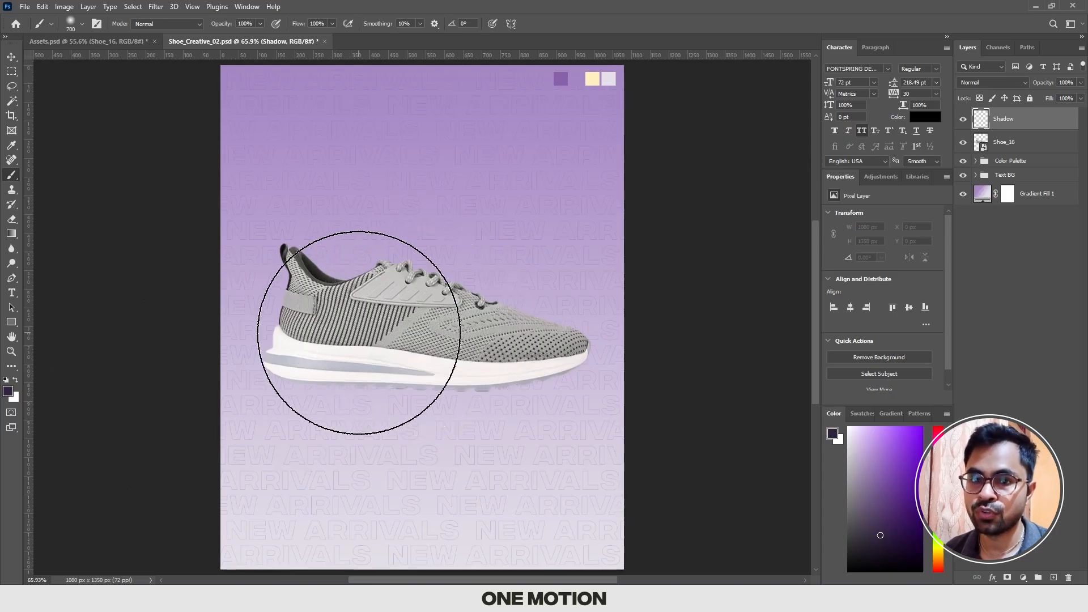
Step: Set the foreground colour to a darker purple with H 270, S 46, B 18 for the Brush tool
left_click(8, 392)
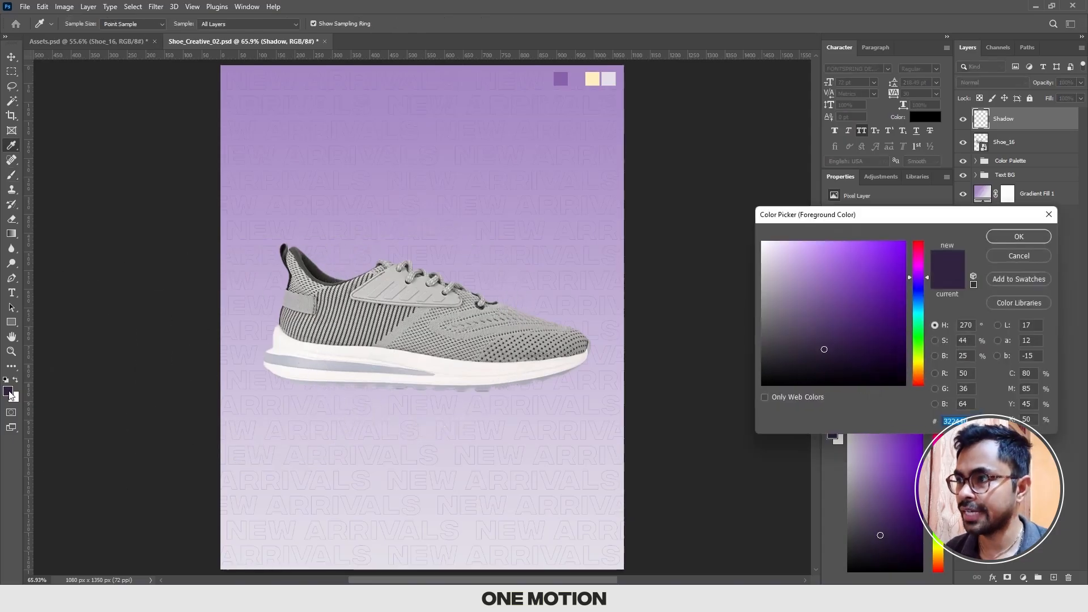
left_click_drag(824, 350, 826, 363)
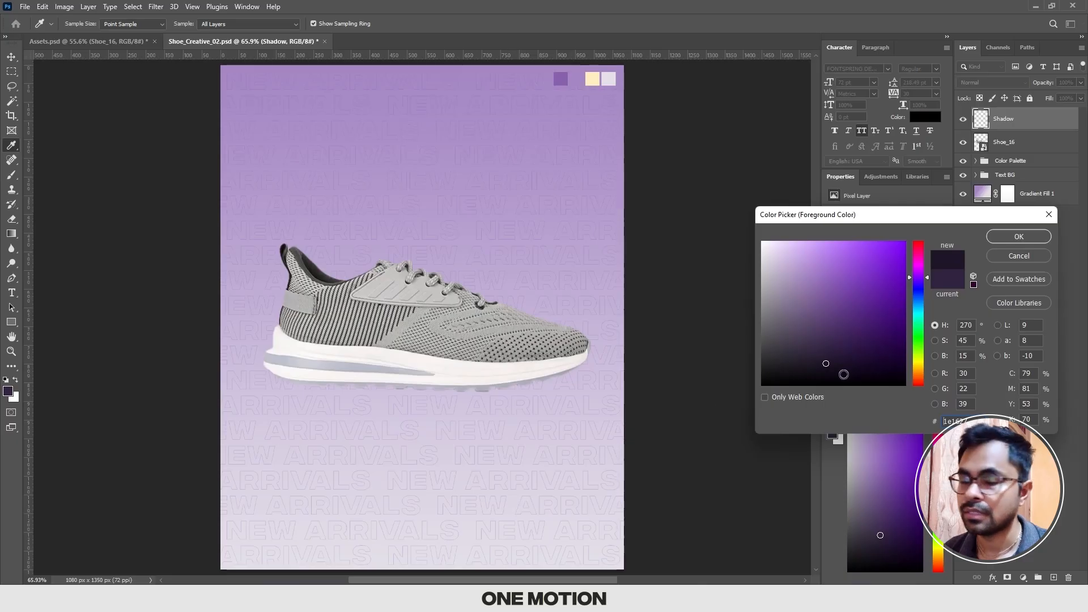
left_click(828, 361)
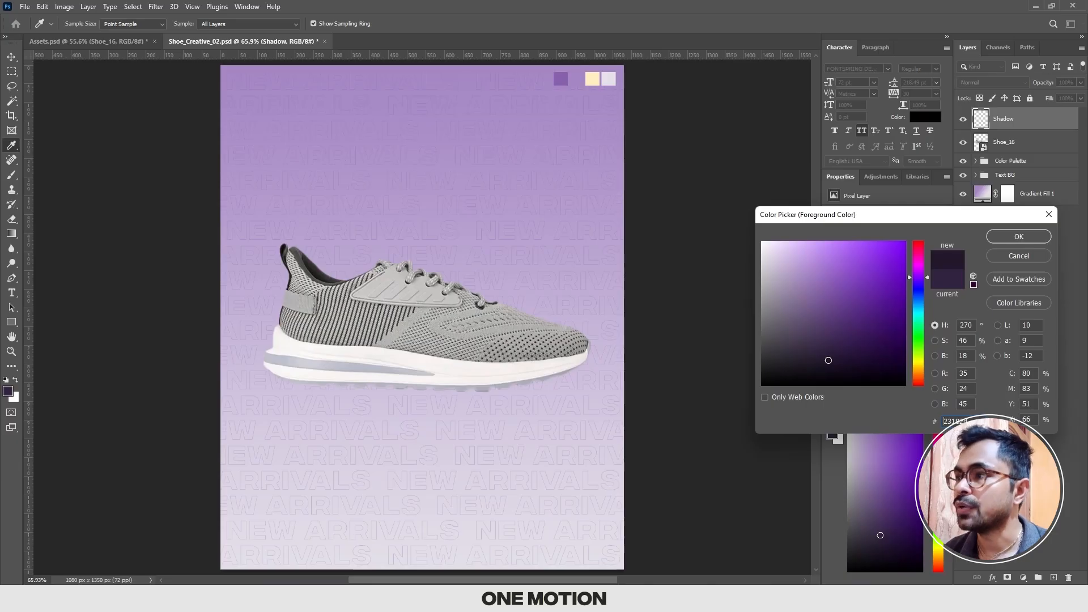
left_click(1003, 236)
key("b")
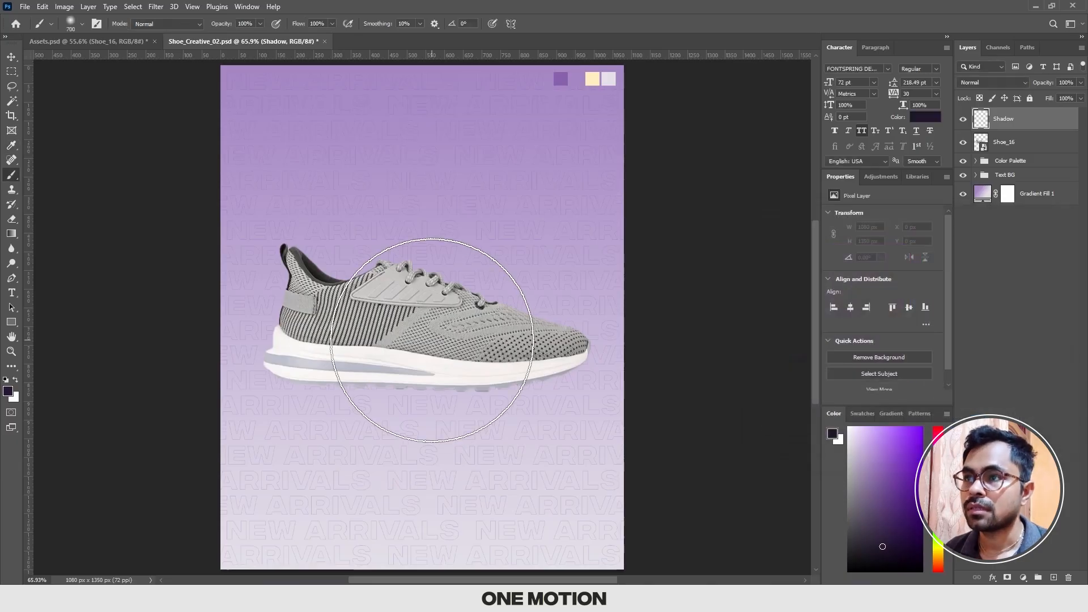
Step: Paint one soft dab over the middle of the shoe on the Shadow layer and flatten it into a thin strip beneath the sole
left_click(420, 336)
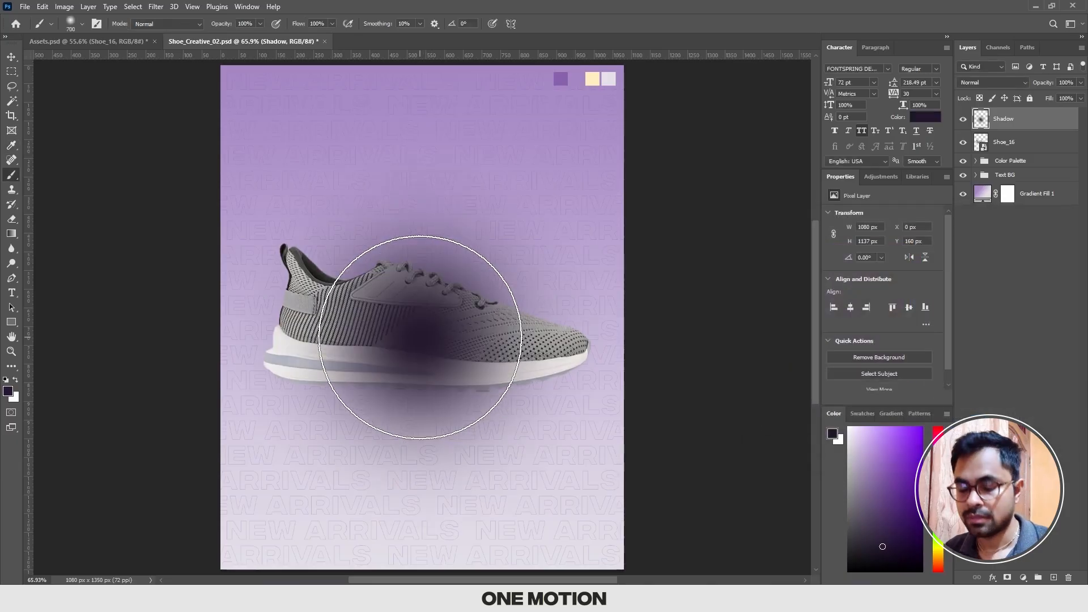
key("ctrl+t")
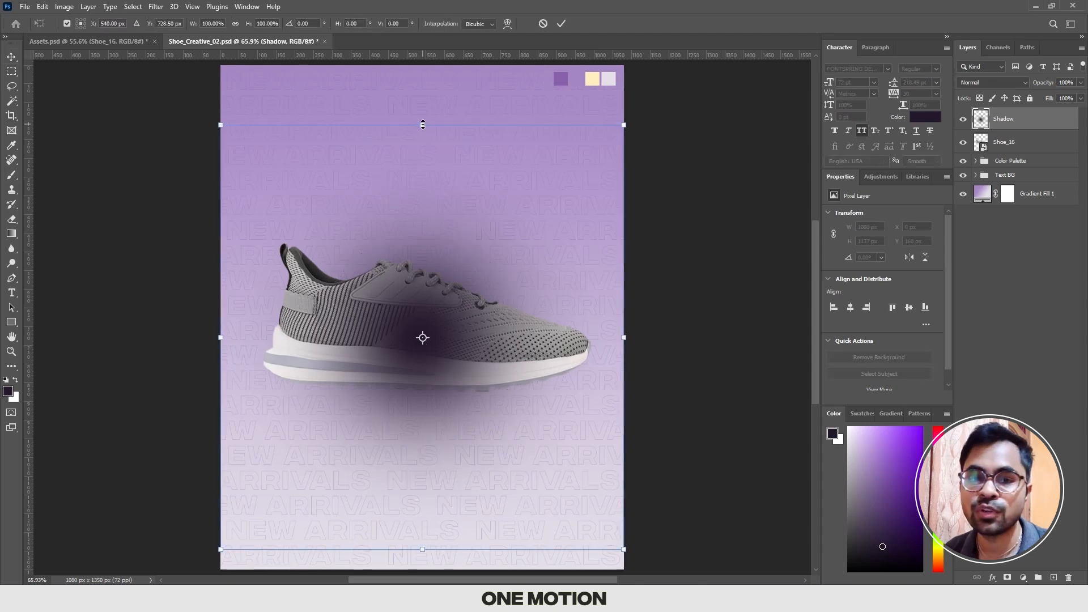
left_click_drag(413, 268, 418, 283)
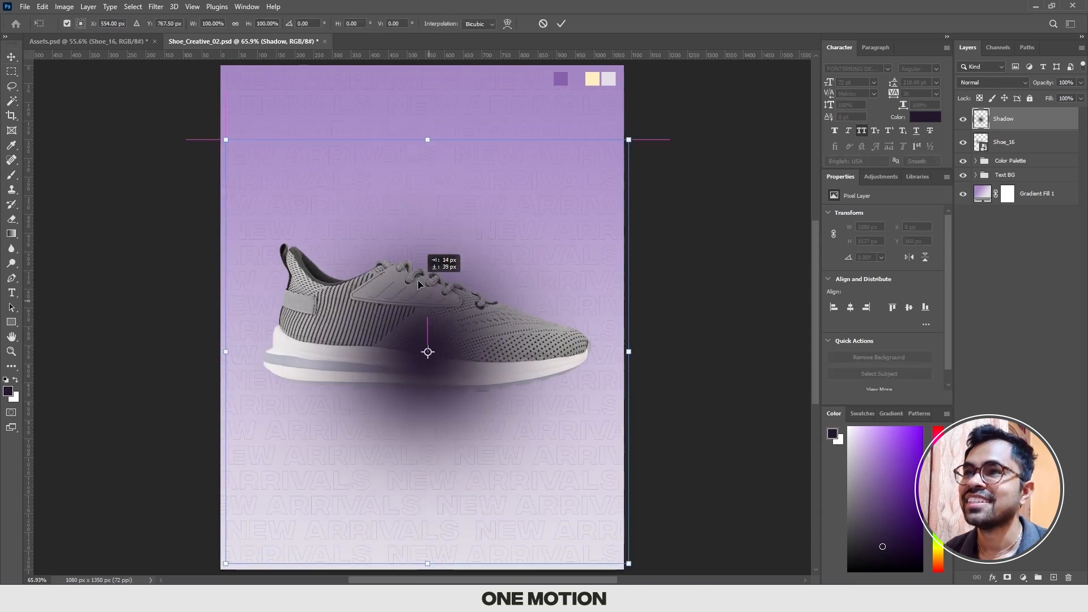
left_click_drag(427, 139, 453, 391)
key("Return")
Step: Centre the flattened shadow under the shoe and stretch it symmetrically to about 151% width
key("ctrl+t")
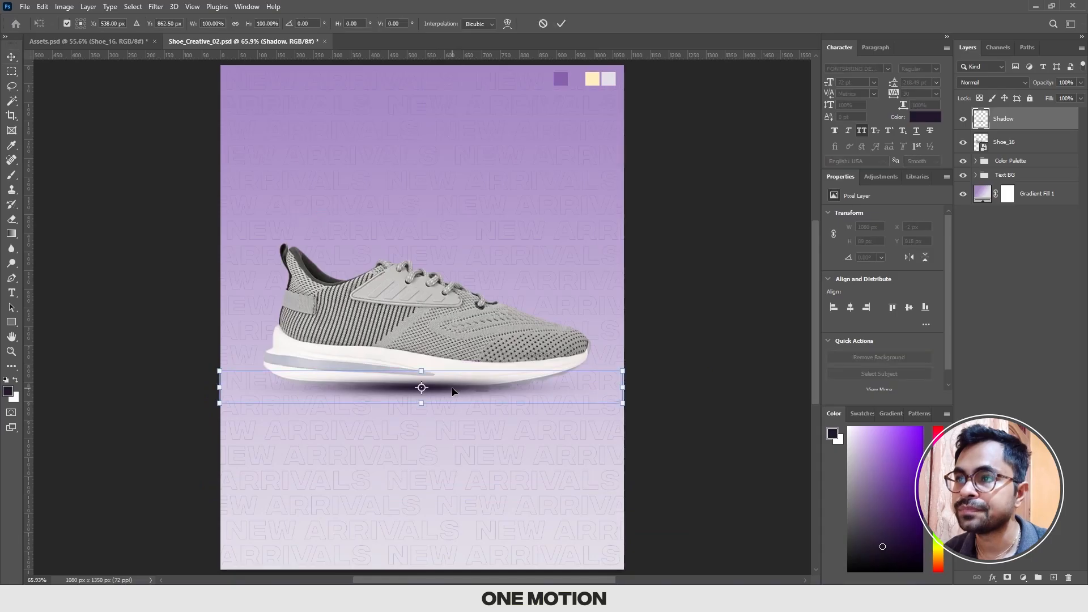
scroll(453, 390, "up", 5)
scroll(426, 391, "up", 4)
left_click_drag(445, 393, 457, 392)
scroll(456, 393, "down", 4)
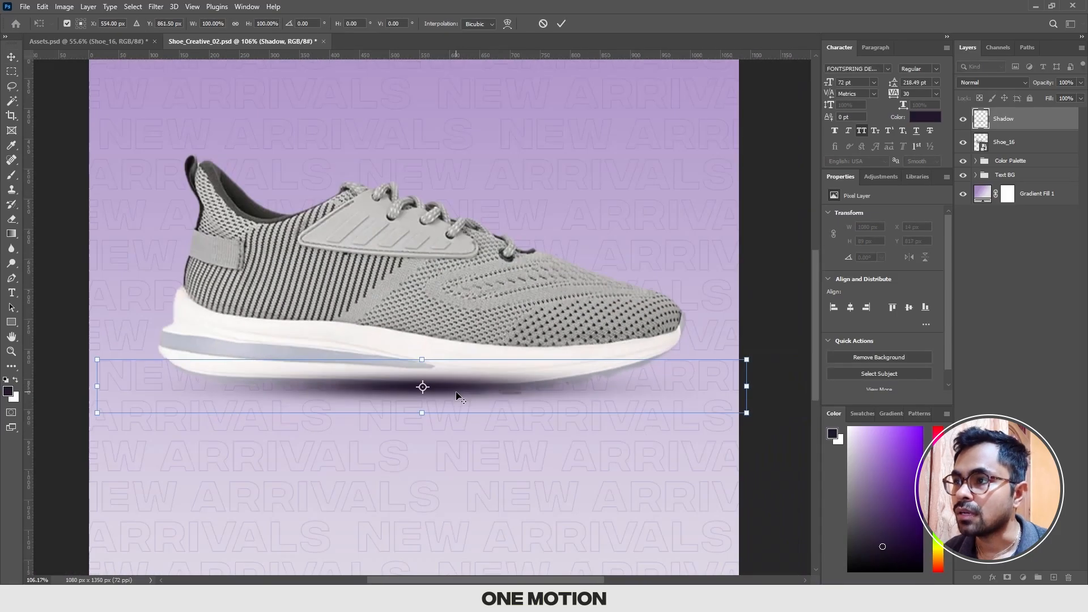
scroll(457, 392, "down", 3)
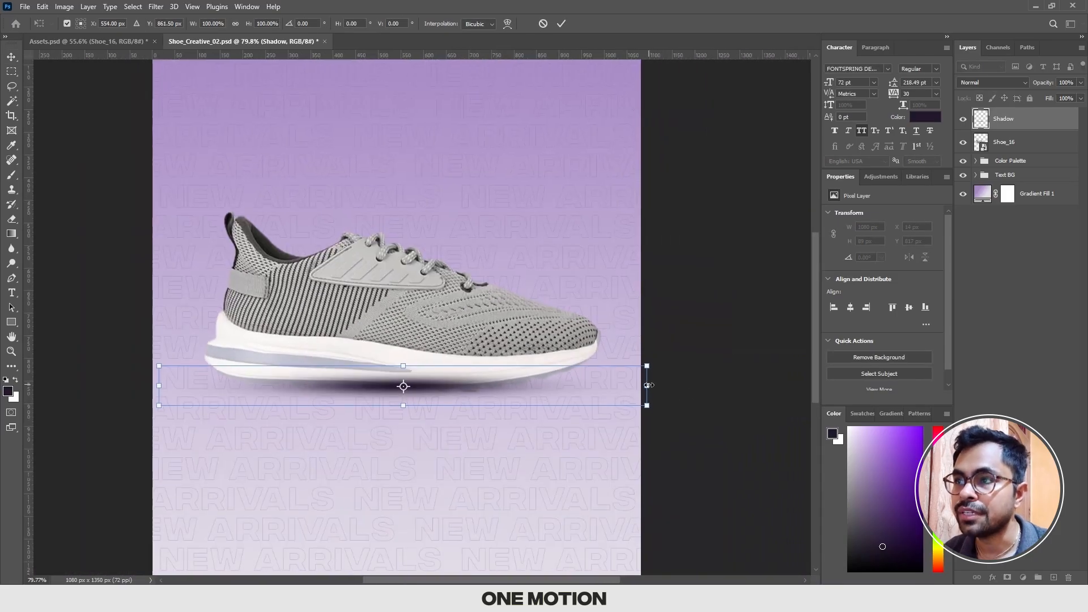
left_click_drag(648, 385, 771, 385)
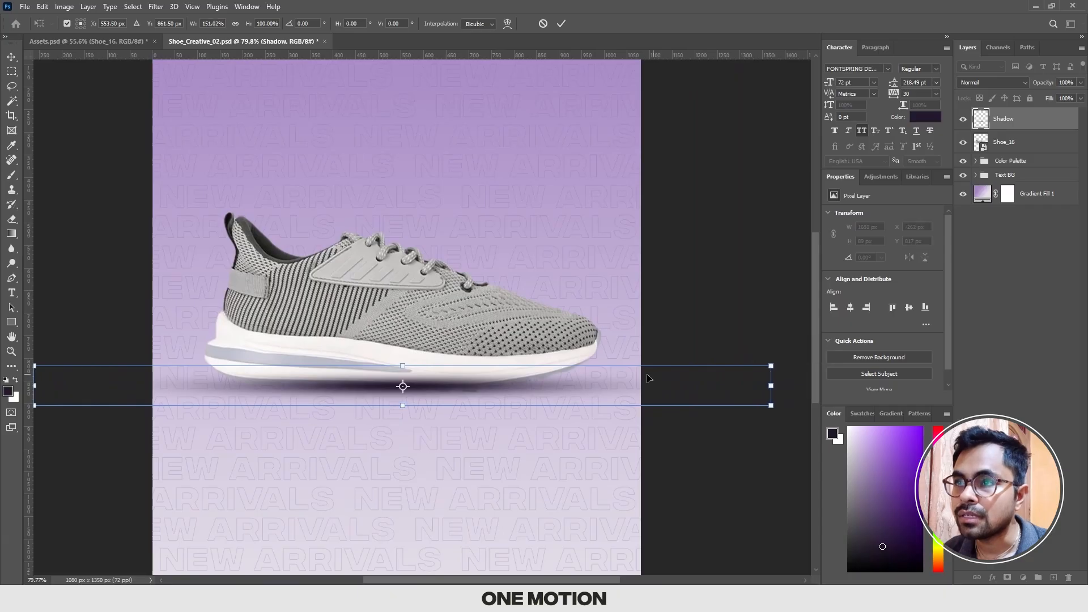
Step: Reduce the shadow's height to about 65% and lower it slightly so it sits just under the sole
scroll(413, 394, "up", 9)
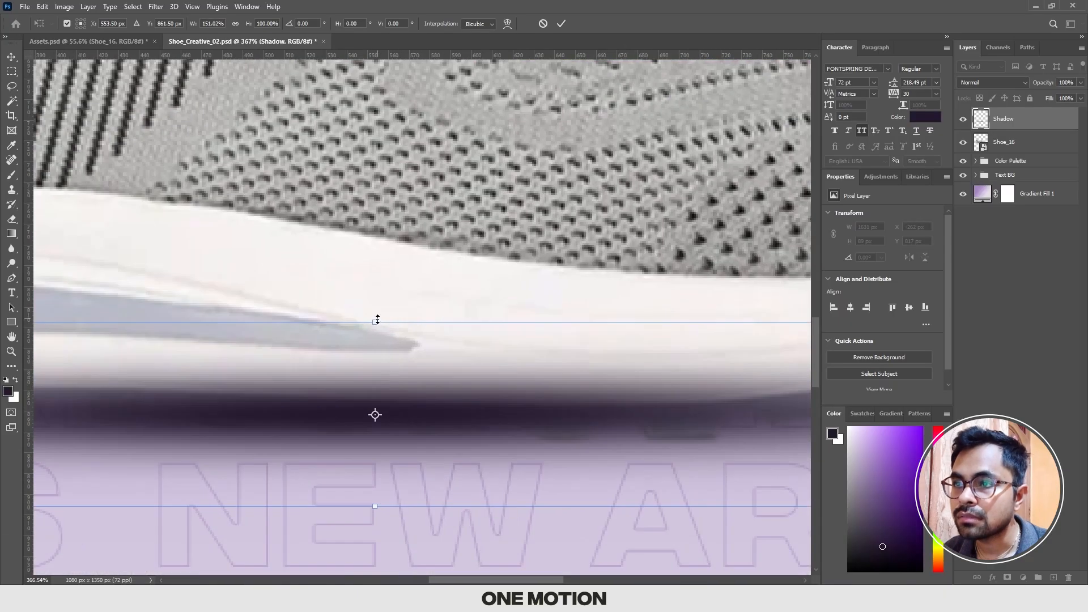
left_click_drag(377, 319, 375, 375)
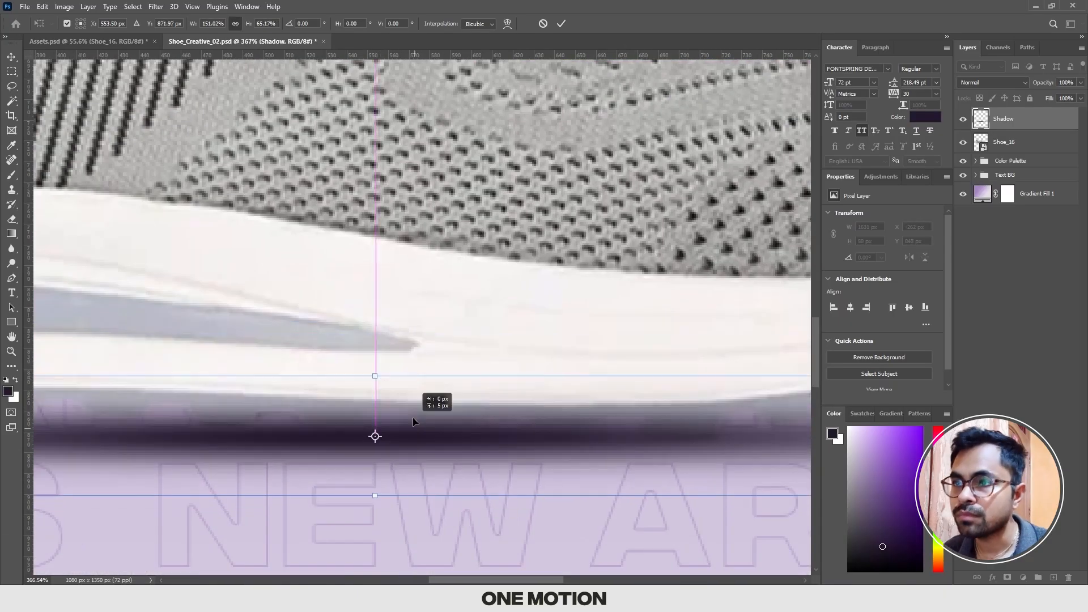
key("Return")
Step: Move the Shadow layer below the Shoe_16 layer so the shadow falls behind the sole
scroll(413, 423, "down", 5)
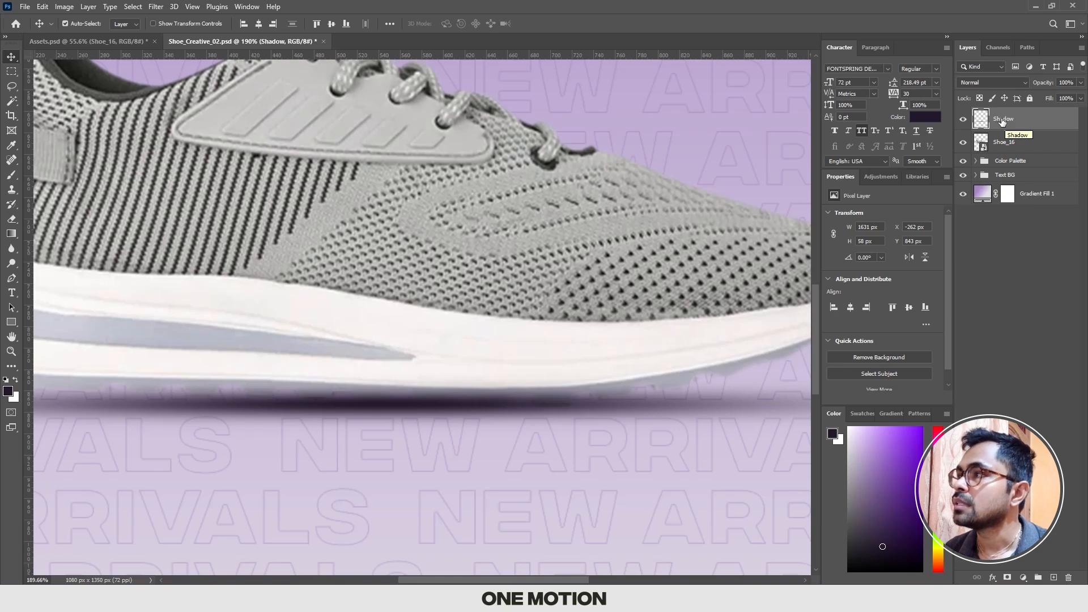
left_click_drag(1003, 121, 1010, 145)
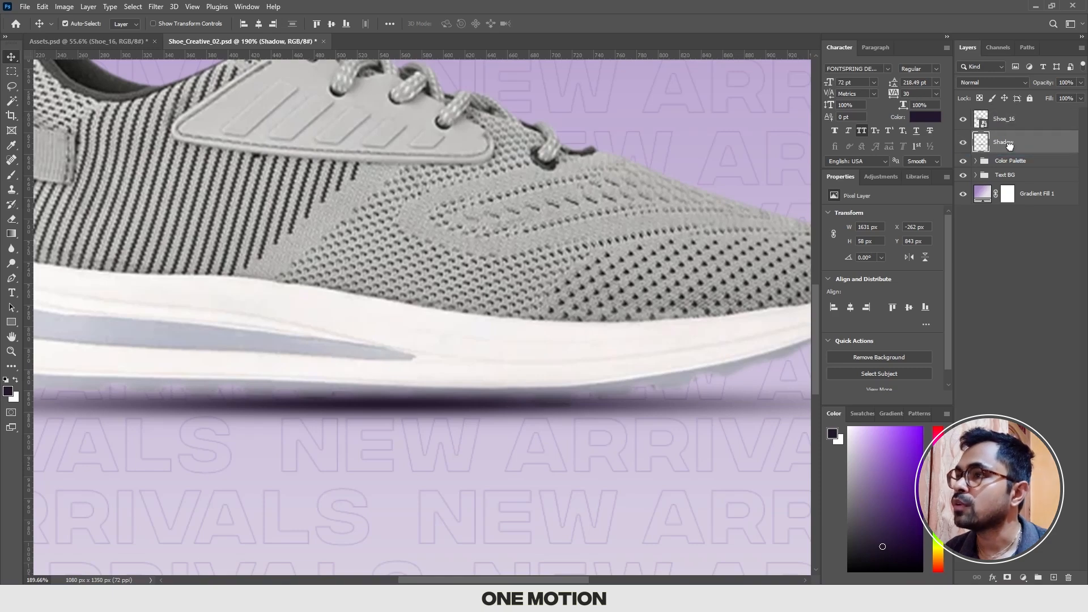
scroll(598, 260, "down", 2)
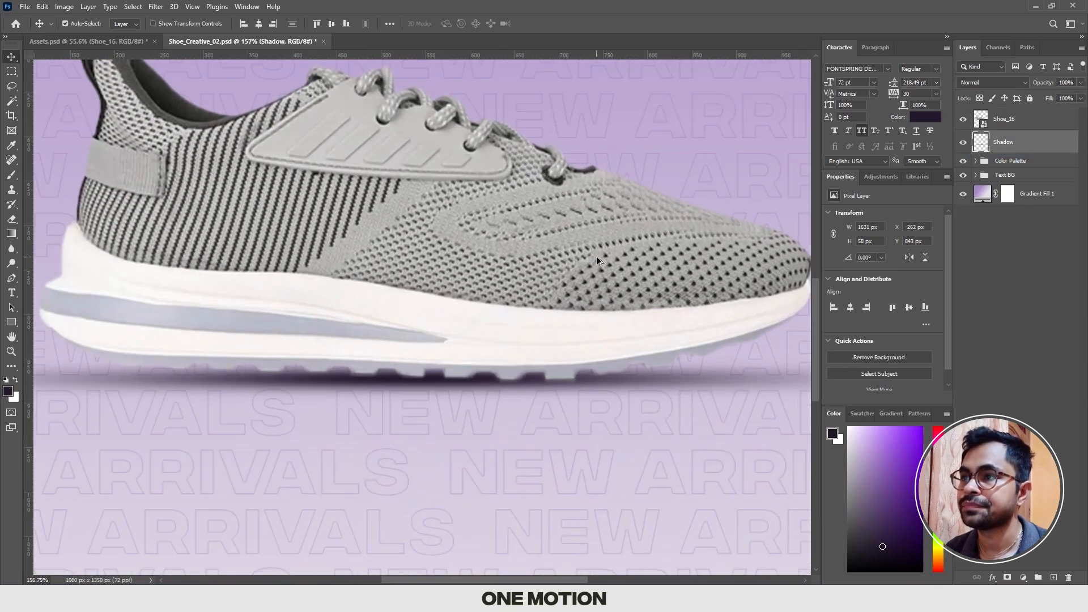
scroll(598, 258, "down", 2)
Step: Raise the shadow about 5 px so it meets the treads of the shoe's sole
key("ctrl+t")
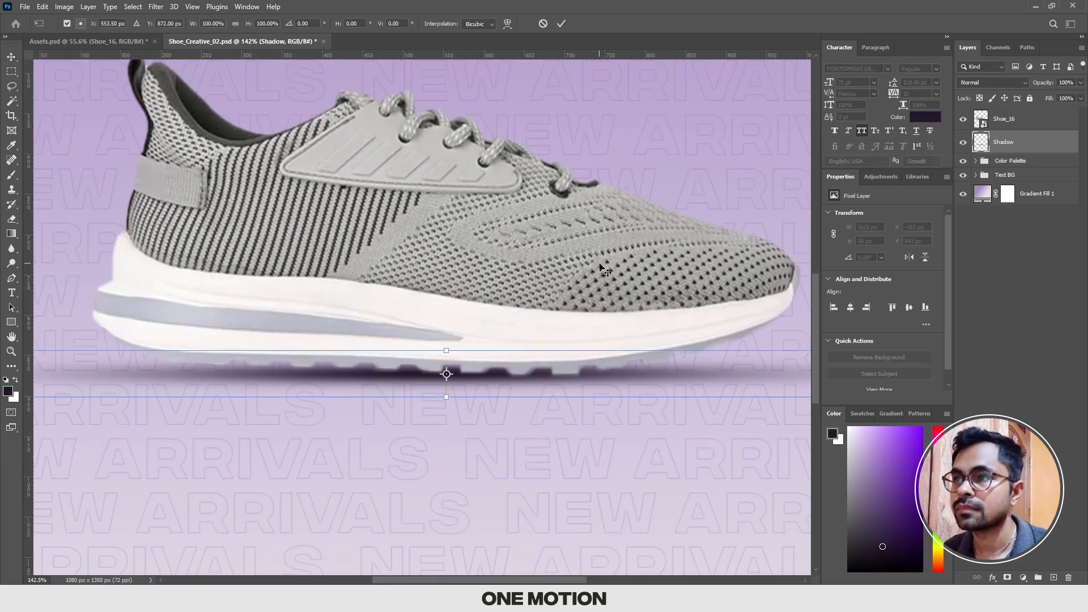
key("Return")
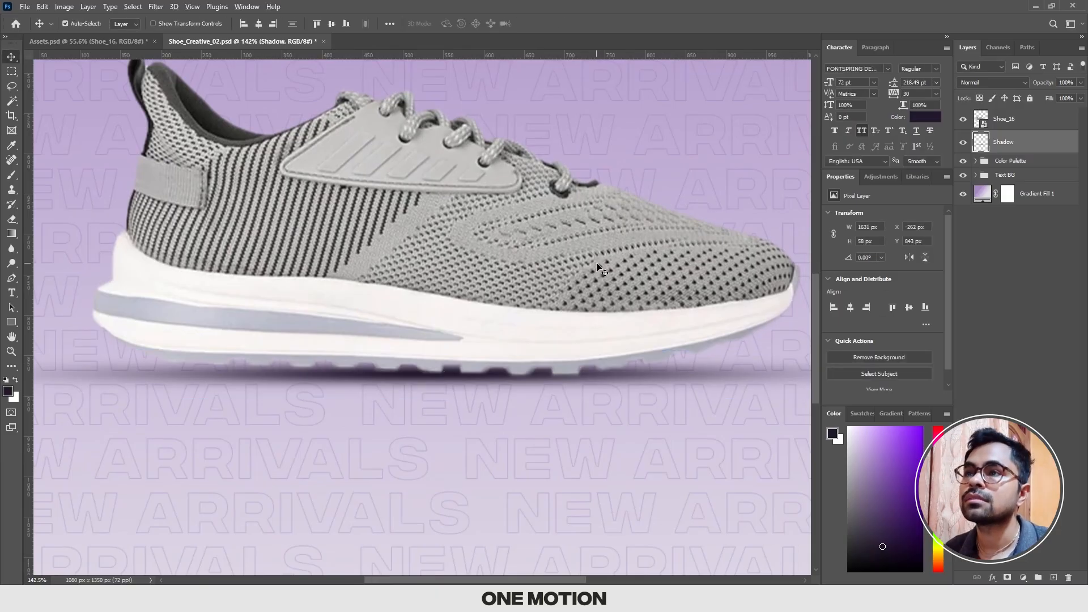
scroll(589, 266, "down", 2)
scroll(578, 270, "down", 1)
key("ctrl+t")
scroll(491, 351, "up", 2)
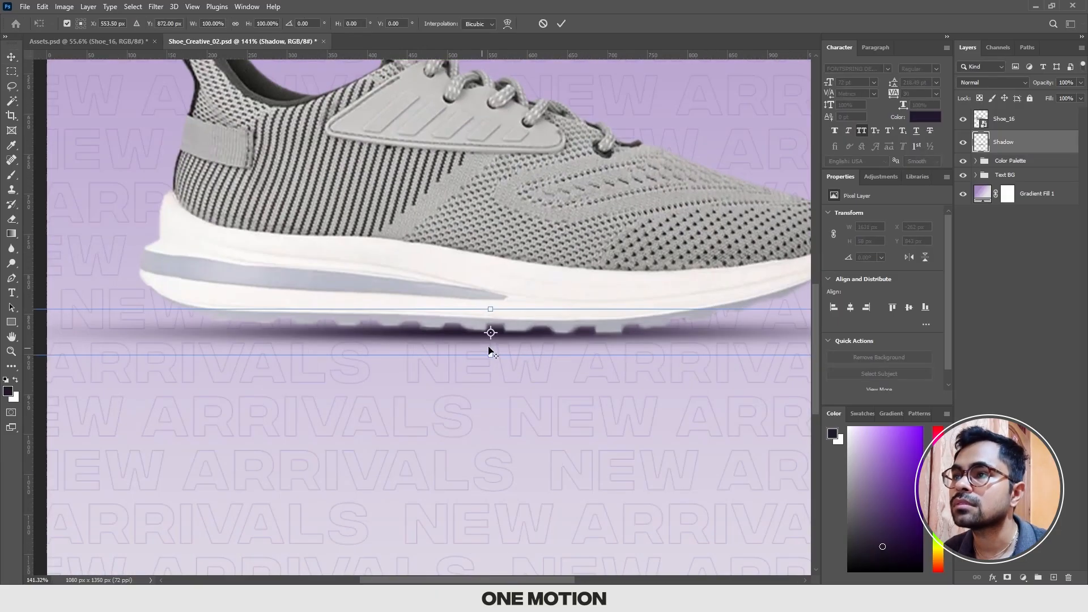
left_click_drag(528, 336, 528, 332)
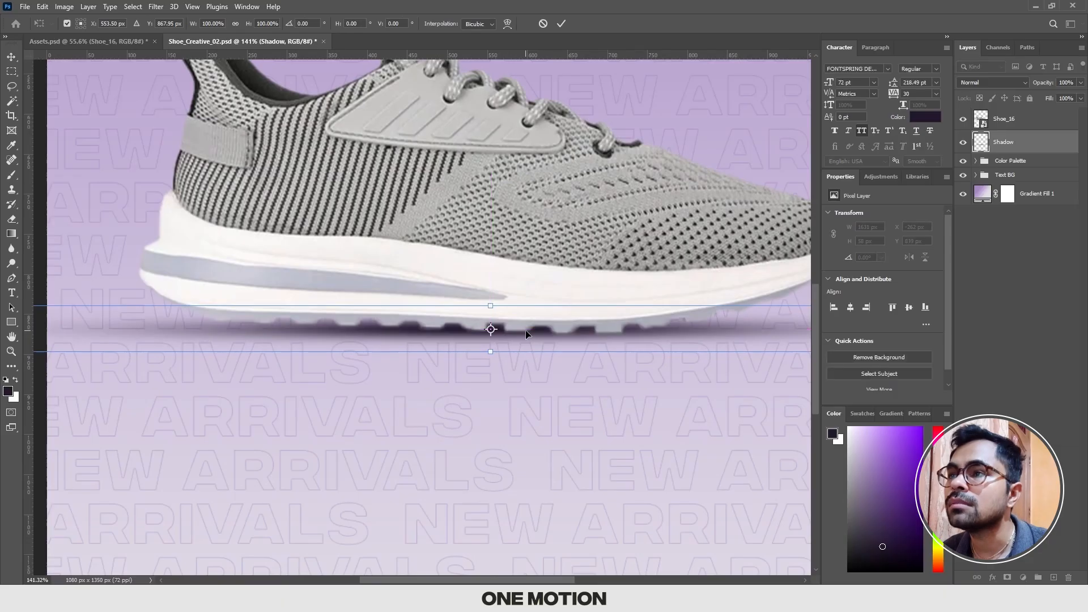
key("Return")
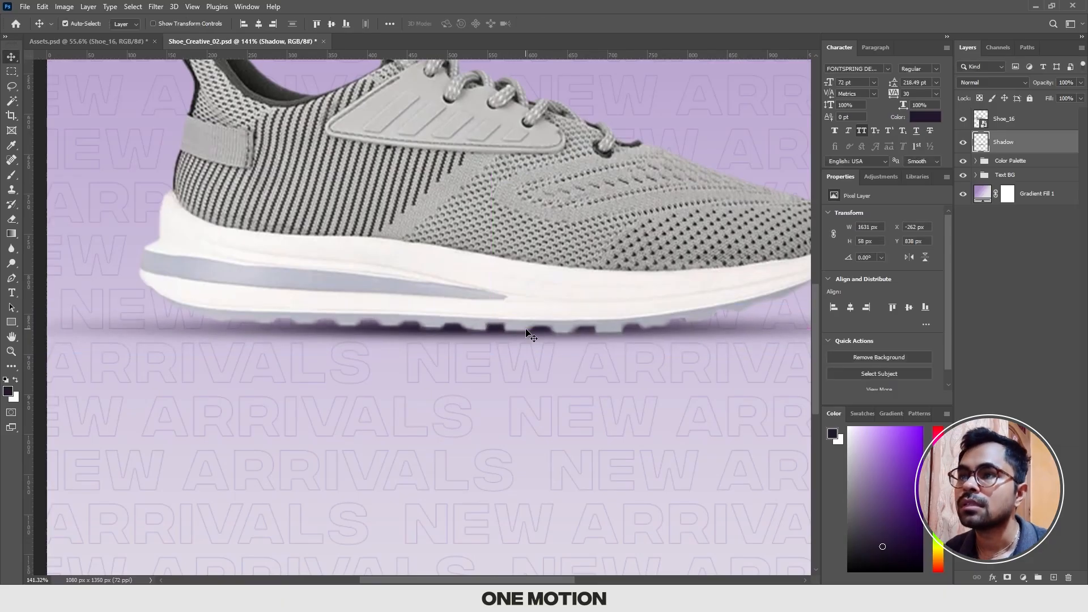
Step: Examine the shadow beneath the toe and heel of the shoe, both close up and from a distance
scroll(565, 334, "down", 4)
scroll(565, 334, "up", 4)
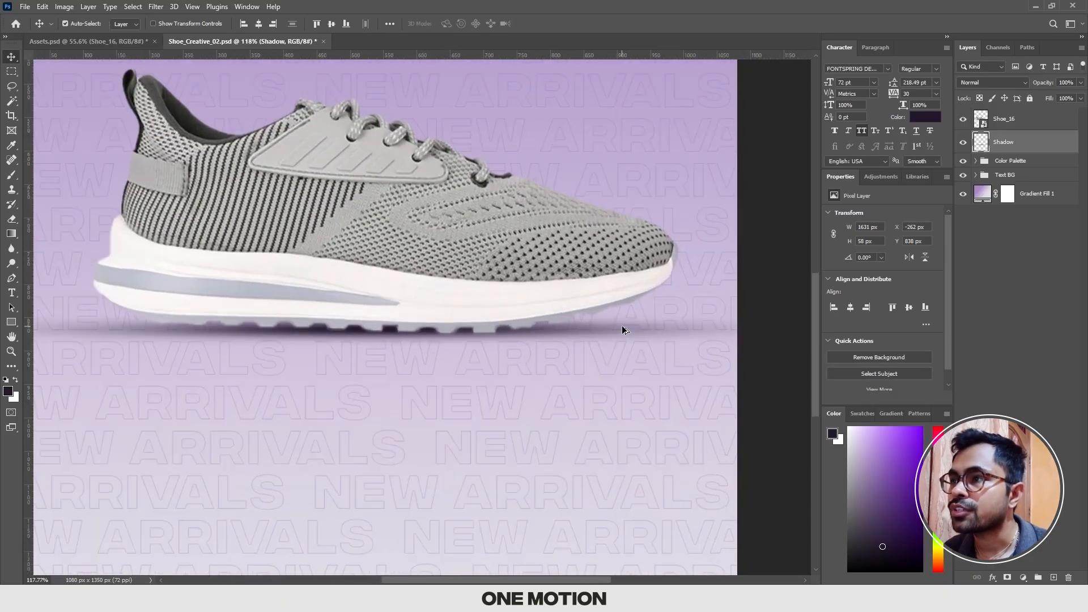
left_click_drag(622, 326, 596, 327)
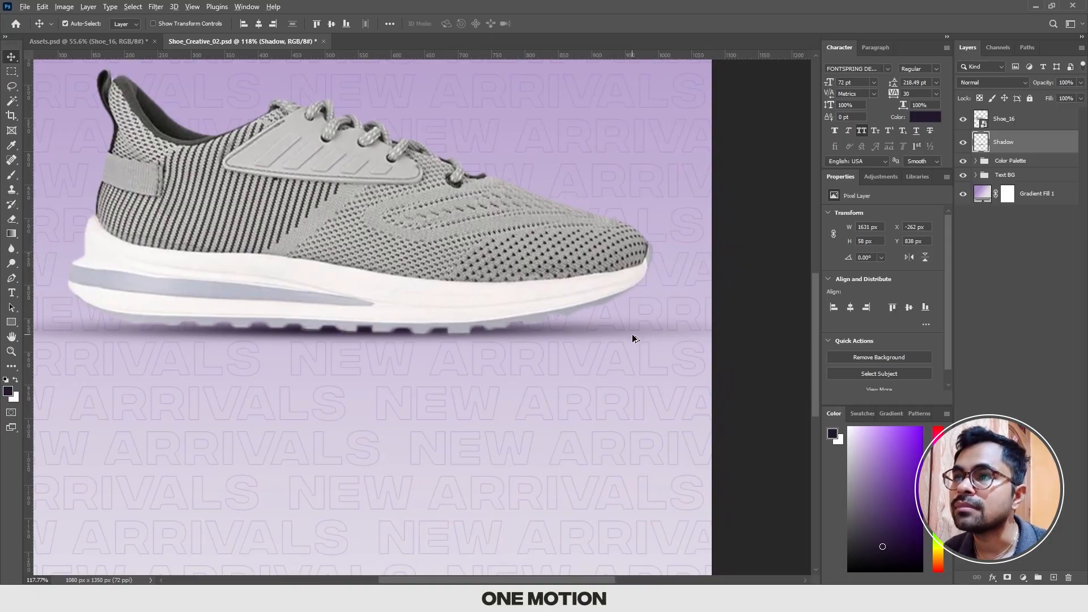
scroll(519, 334, "down", 2)
left_click_drag(429, 333, 689, 329)
scroll(376, 332, "up", 2)
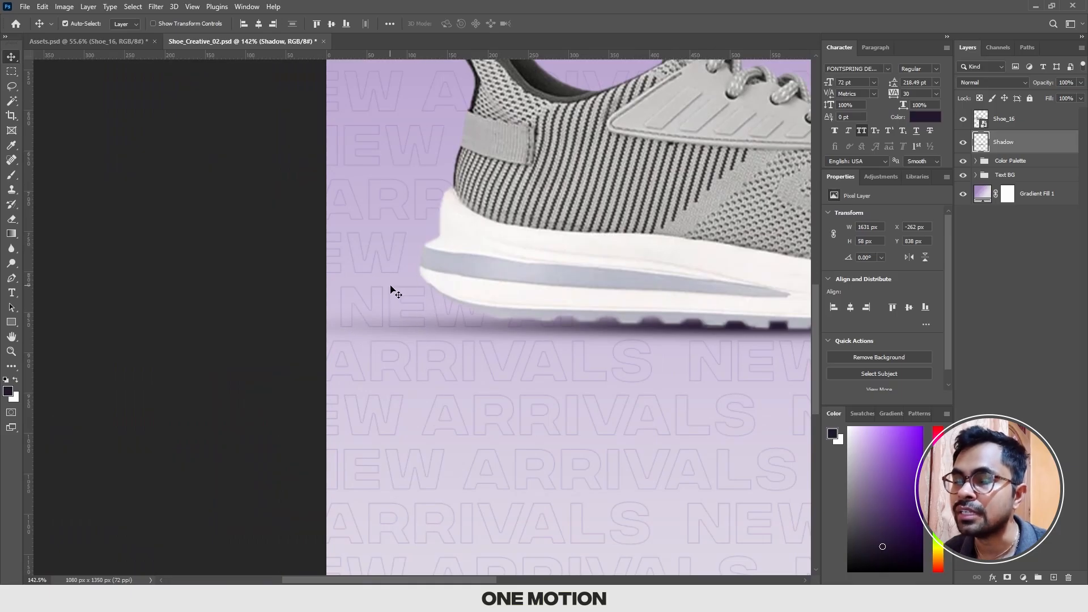
scroll(389, 304, "down", 3)
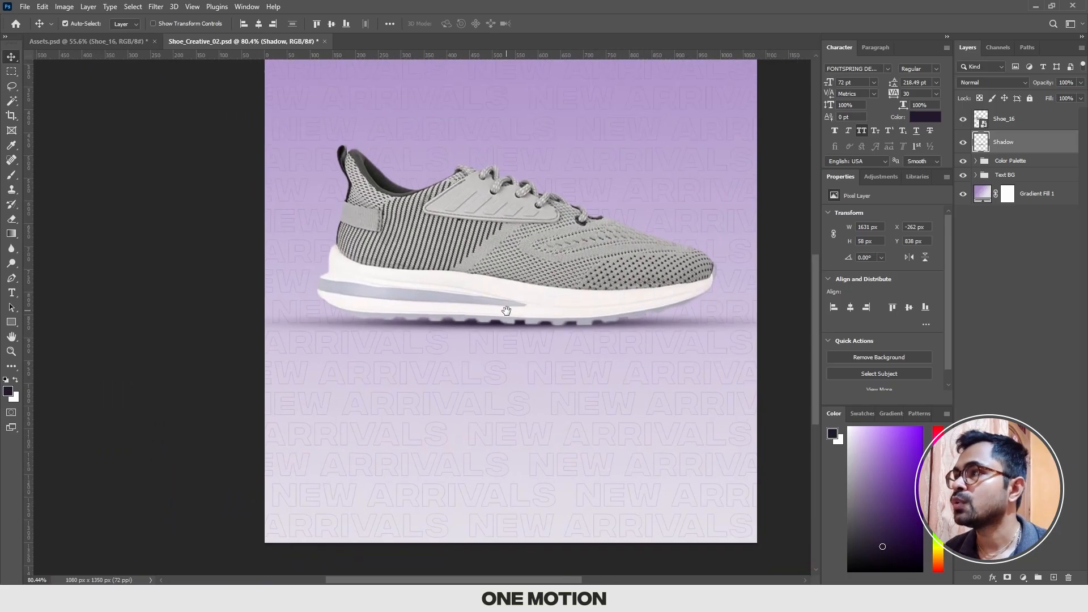
left_click_drag(532, 304, 516, 310)
Step: Narrow the shadow symmetrically to about 88% of its width, making it 1430 px wide
key("ctrl+t")
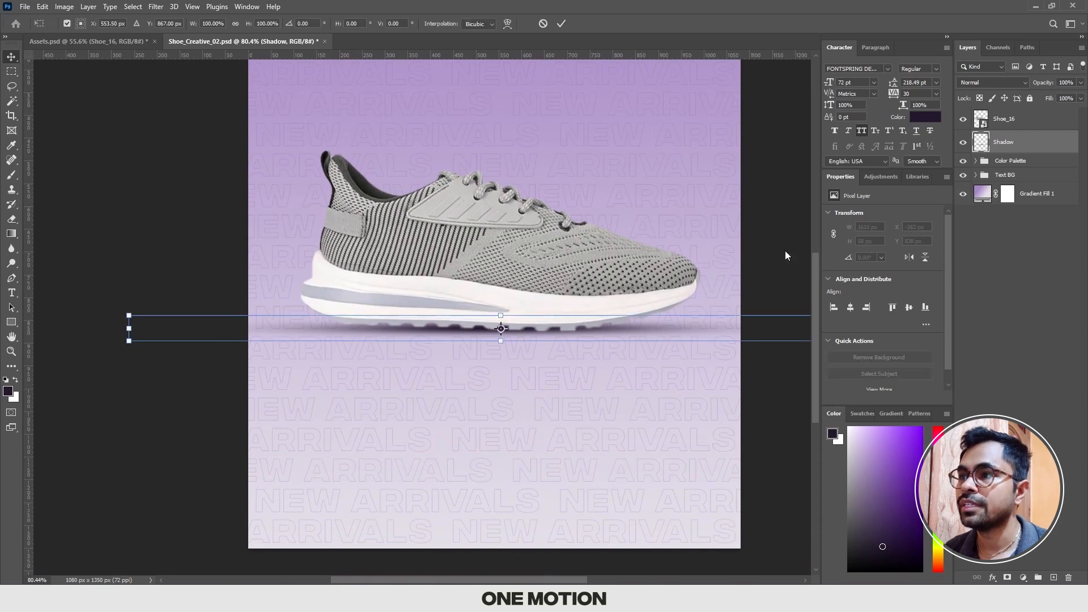
left_click_drag(664, 332, 565, 325)
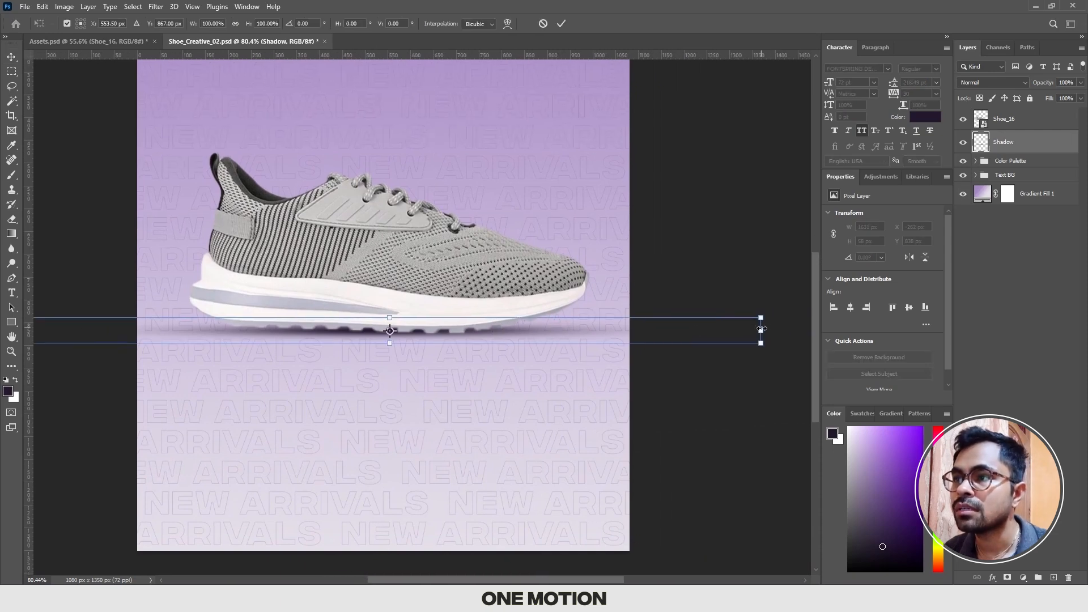
left_click_drag(763, 329, 717, 329)
key("ctrl+z")
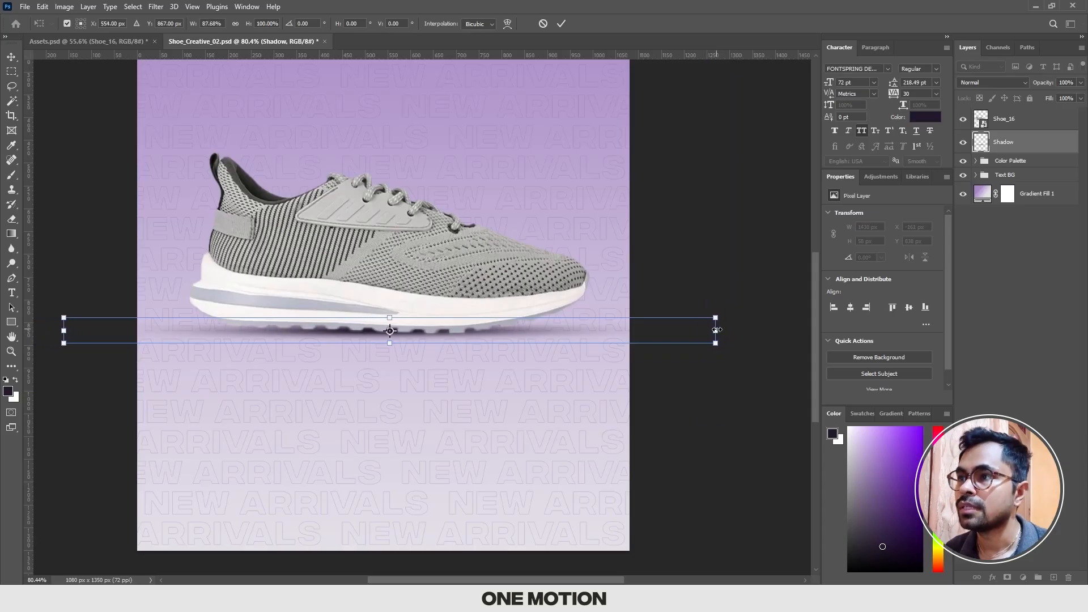
key("Return")
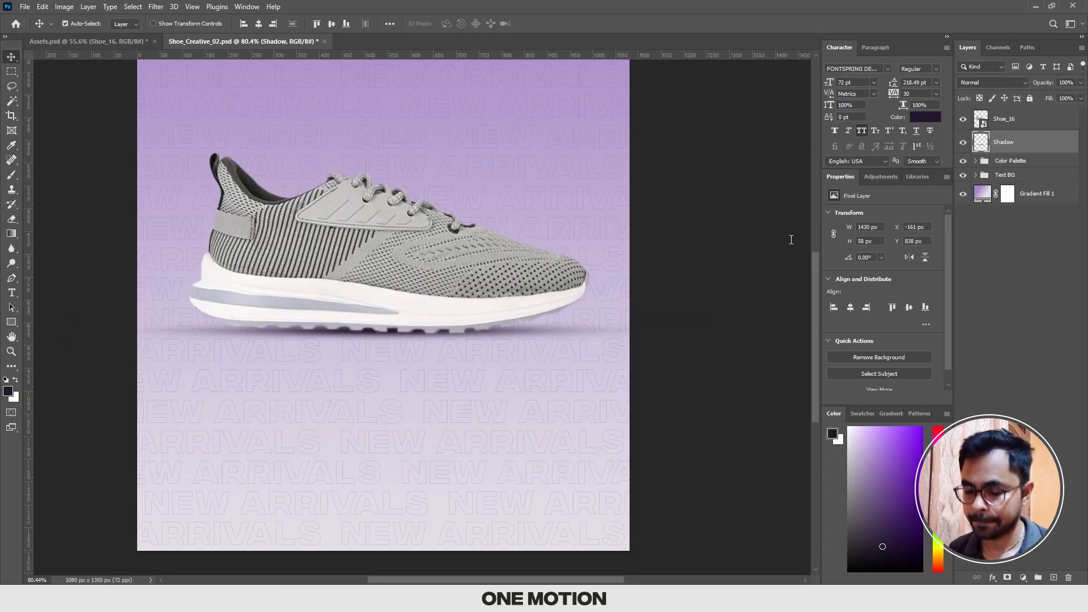
Step: Deselect the Shadow layer, check the composition at actual size and in full, and save the document
left_click(655, 275)
scroll(656, 279, "down", 2)
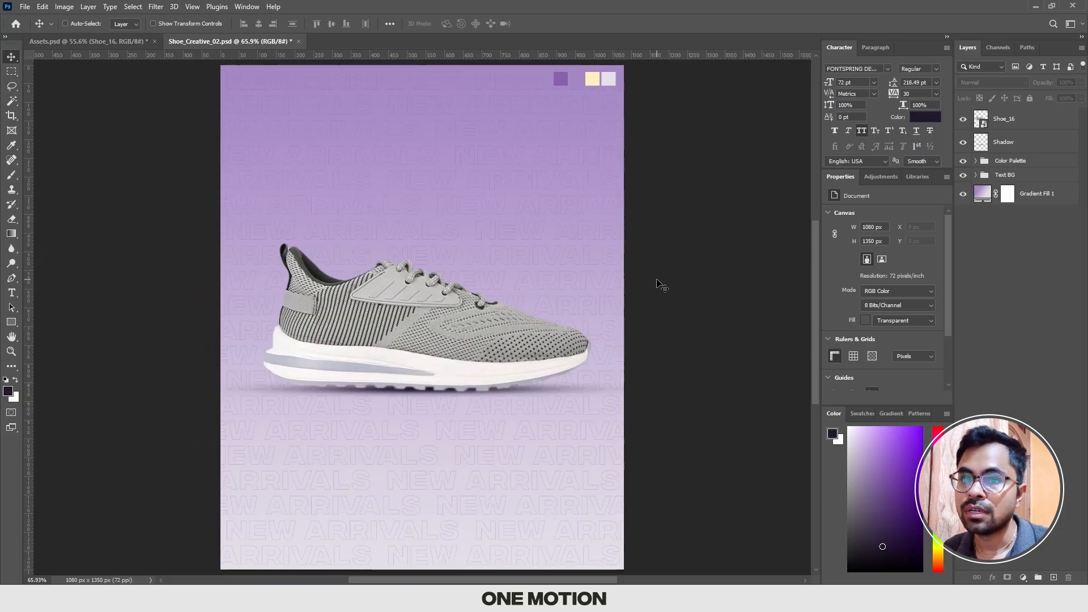
key("ctrl+1")
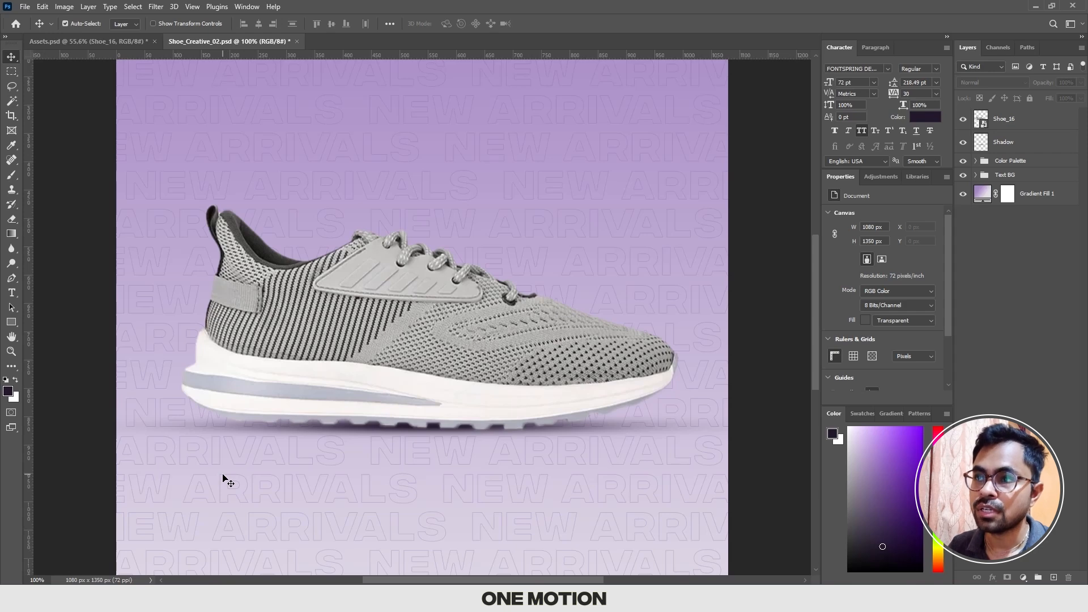
key("ctrl+0")
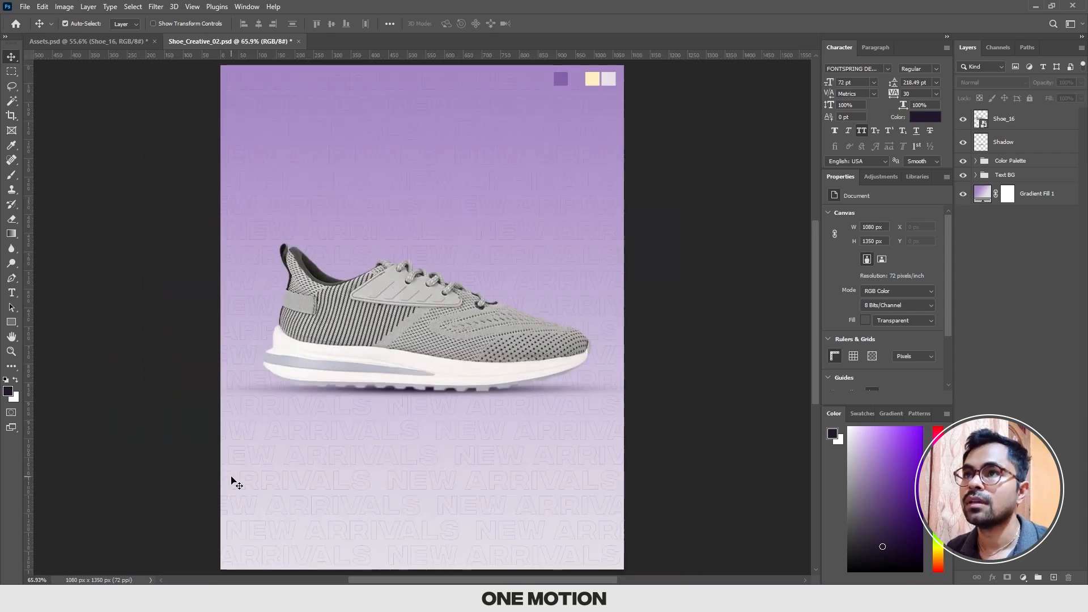
key("ctrl+s")
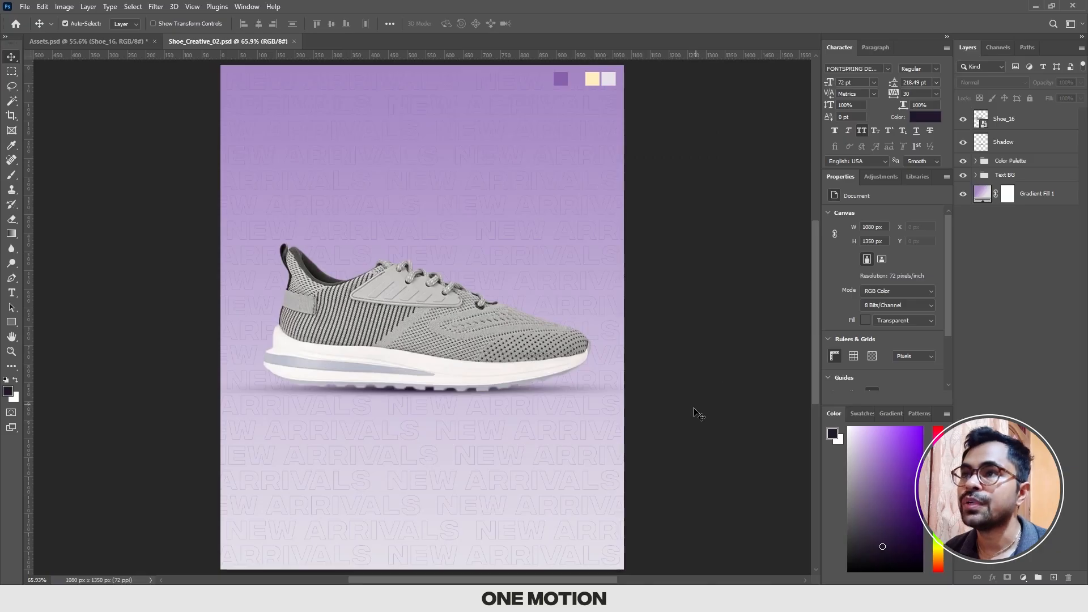
Step: Draw a horizontal rectangle about 1058 × 90 px across the canvas above the shoe, with a 0 px stroke
scroll(674, 277, "down", 1)
scroll(674, 277, "up", 1)
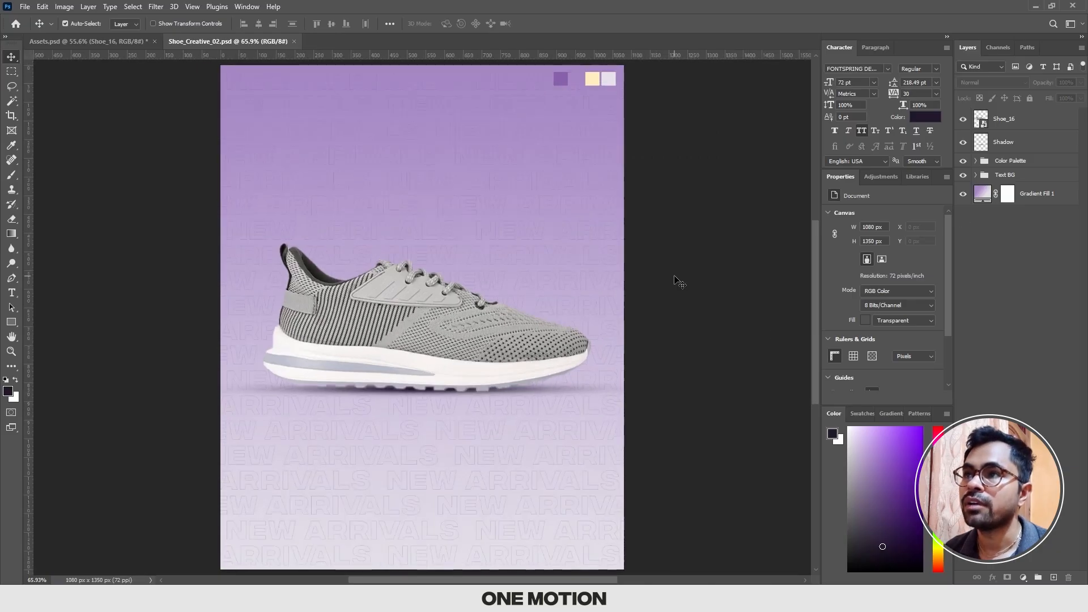
scroll(674, 276, "down", 1)
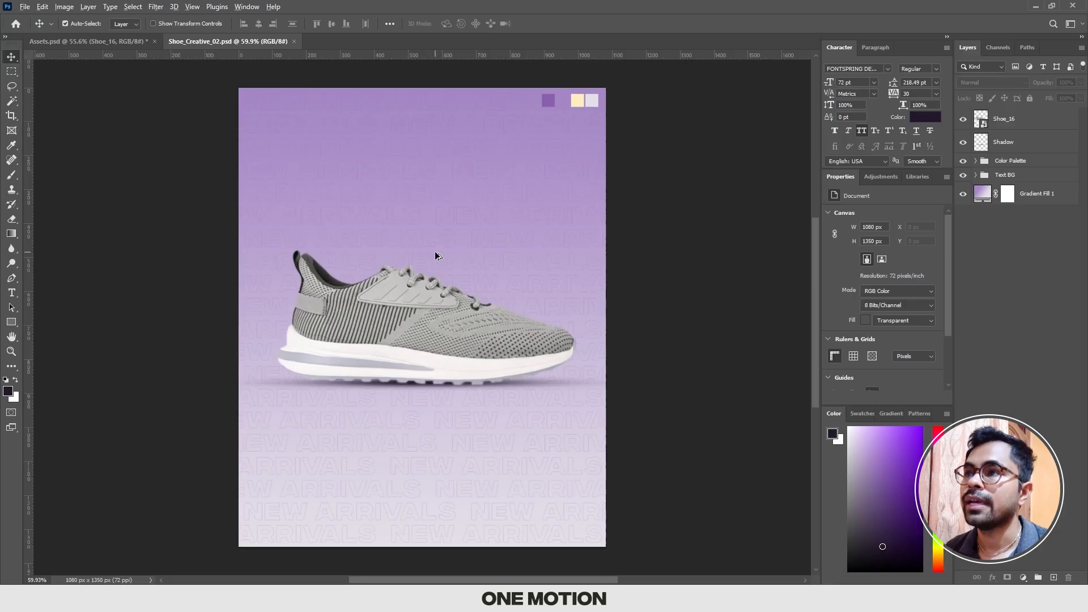
scroll(437, 253, "up", 3)
left_click_drag(458, 328, 445, 319)
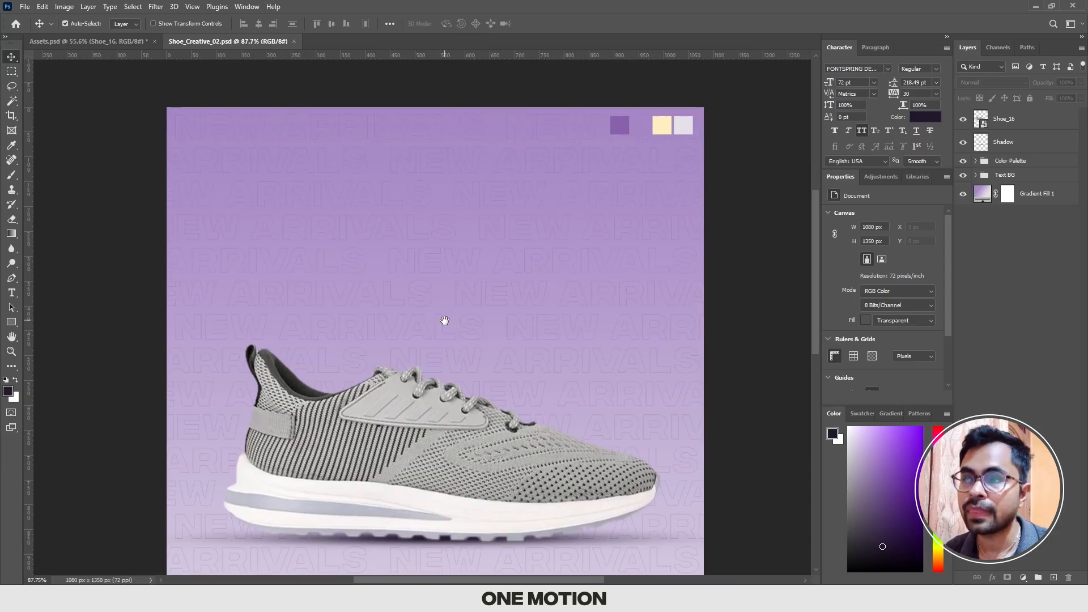
left_click_drag(435, 315, 447, 311)
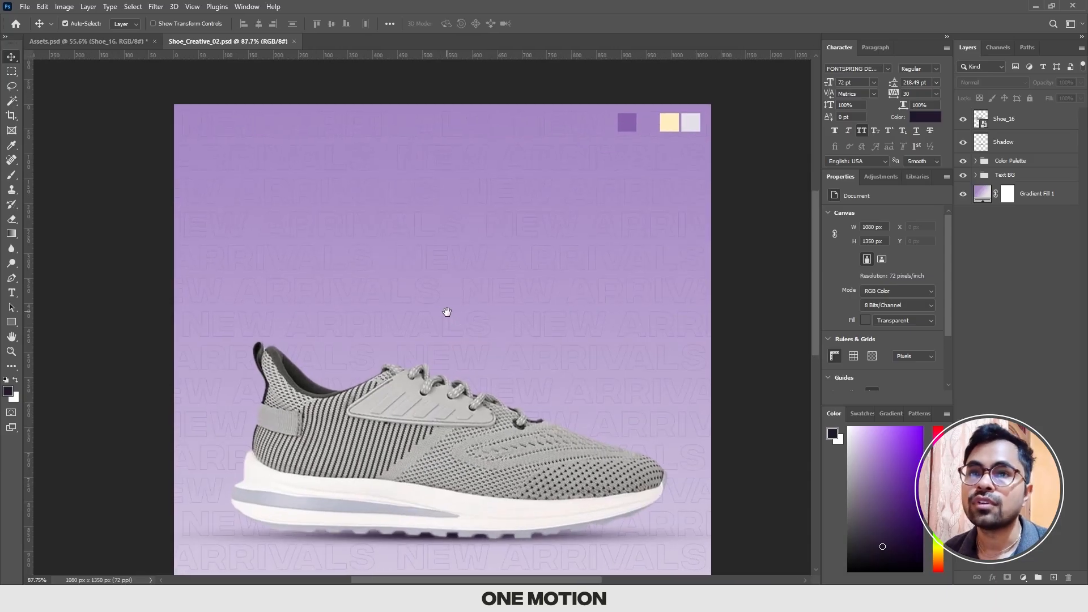
left_click(11, 322)
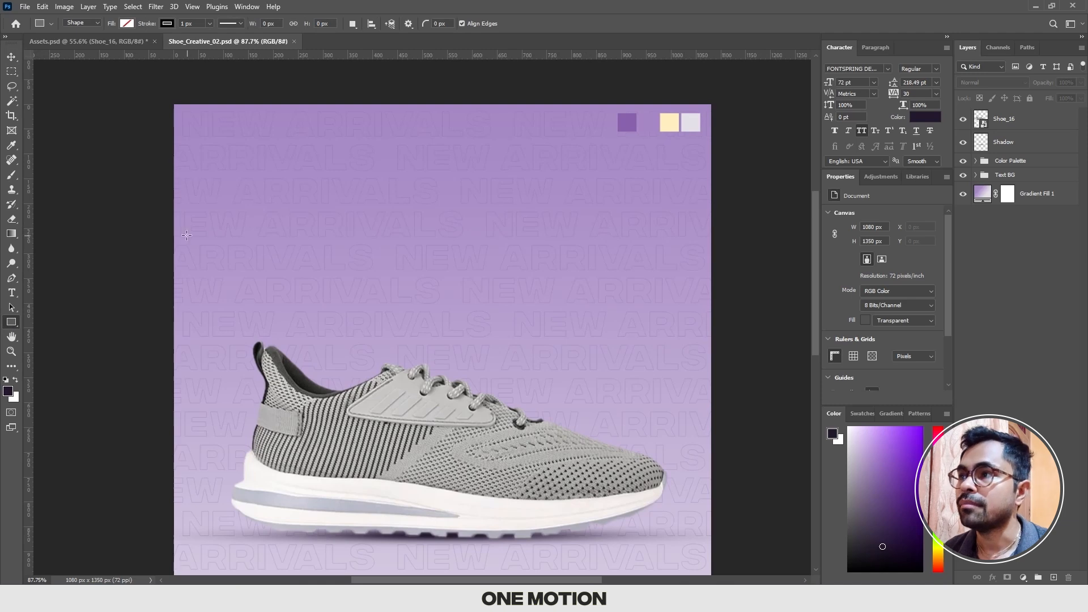
mouse_move(178, 220)
left_mouse_down()
mouse_move(228, 246)
mouse_move(710, 256)
mouse_move(704, 265)
left_mouse_up()
key("v")
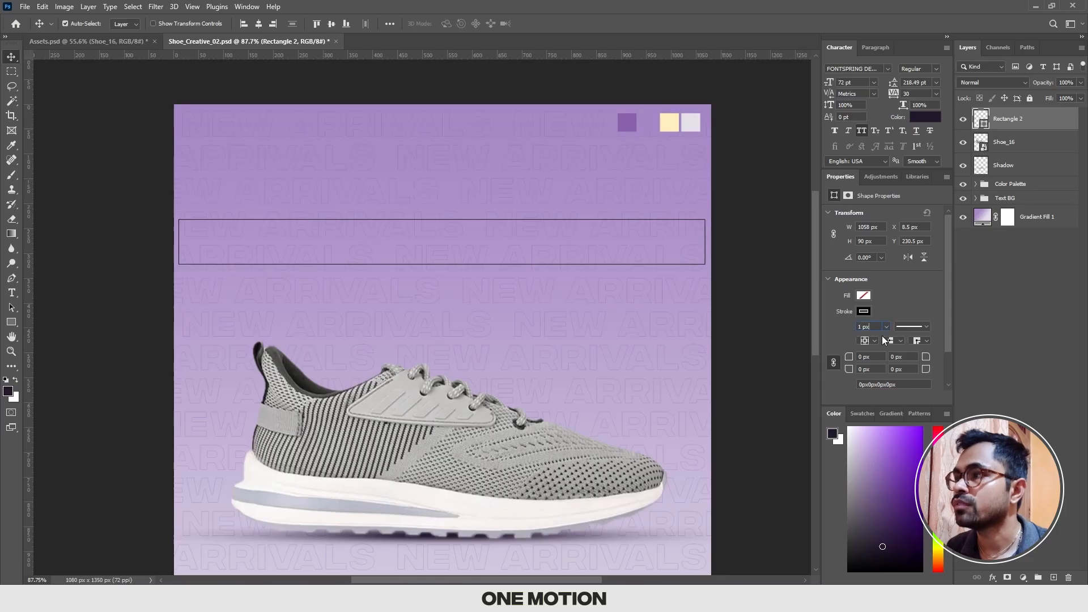
key("BackSpace")
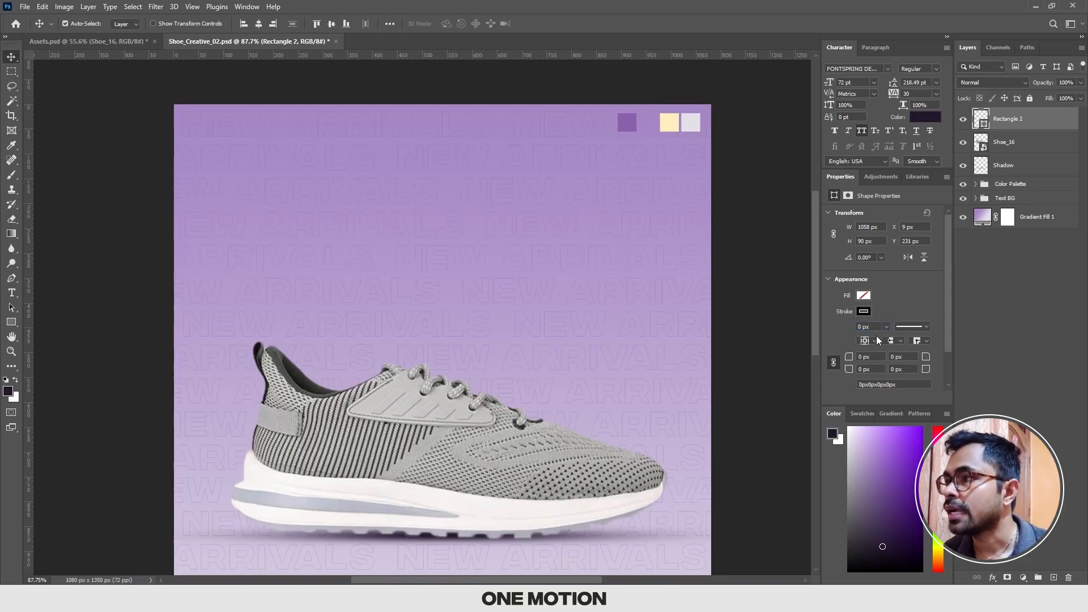
Step: Sample the palette's purple swatch (RGB 135, 97, 172) as the foreground color and fill the rectangle with it
left_click(864, 295)
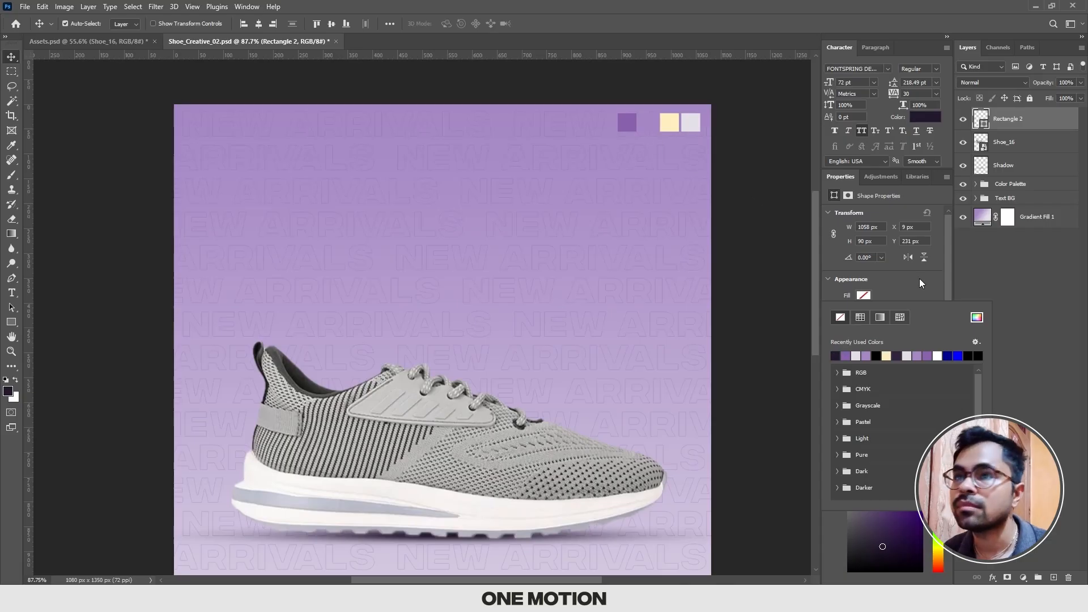
left_click(906, 282)
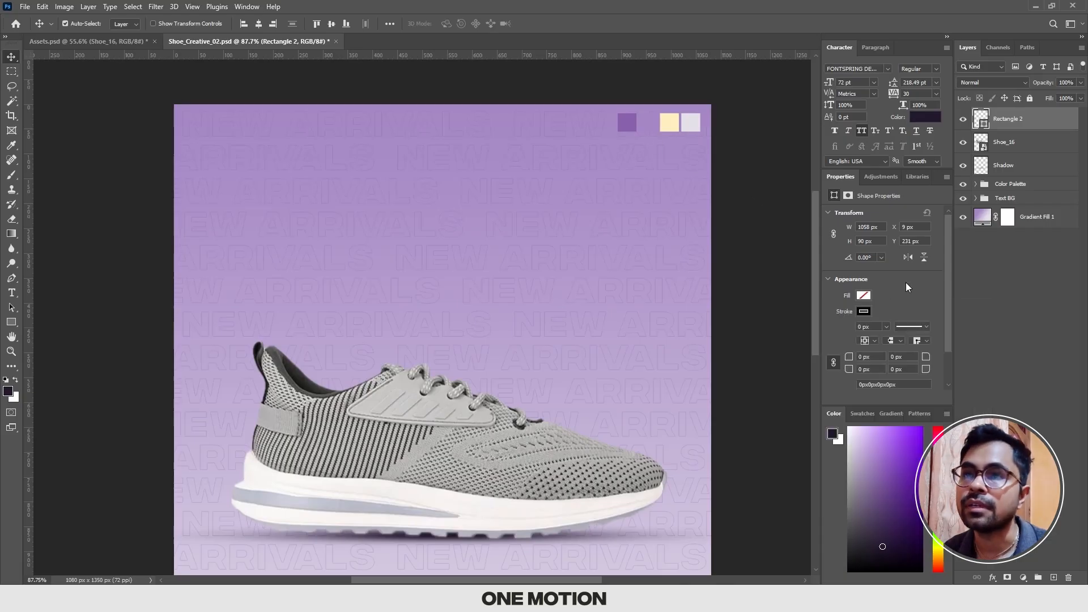
left_click(7, 391)
left_click(623, 124)
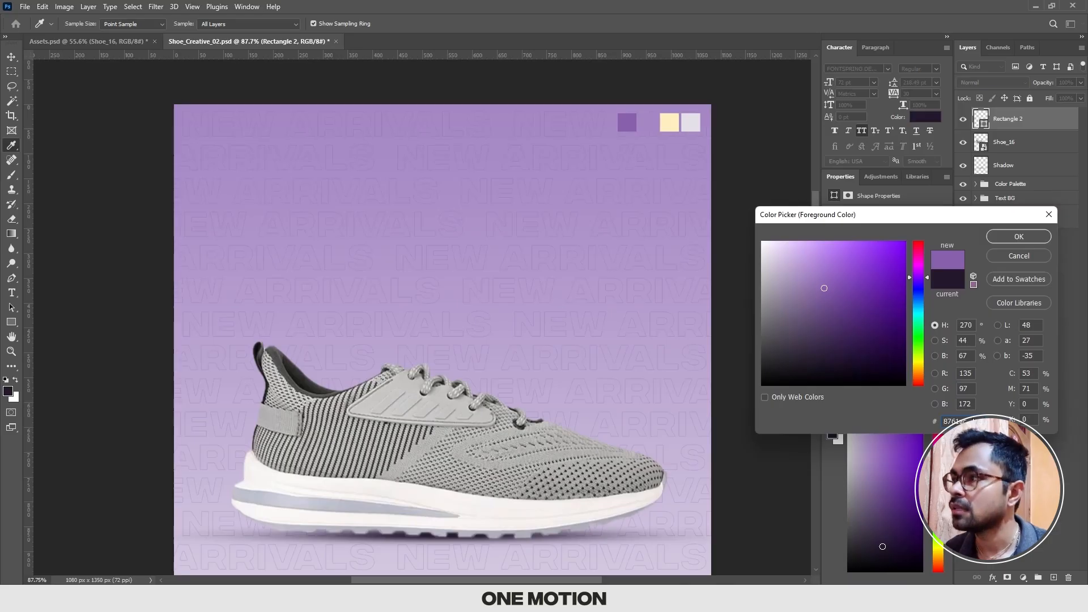
left_click(1016, 236)
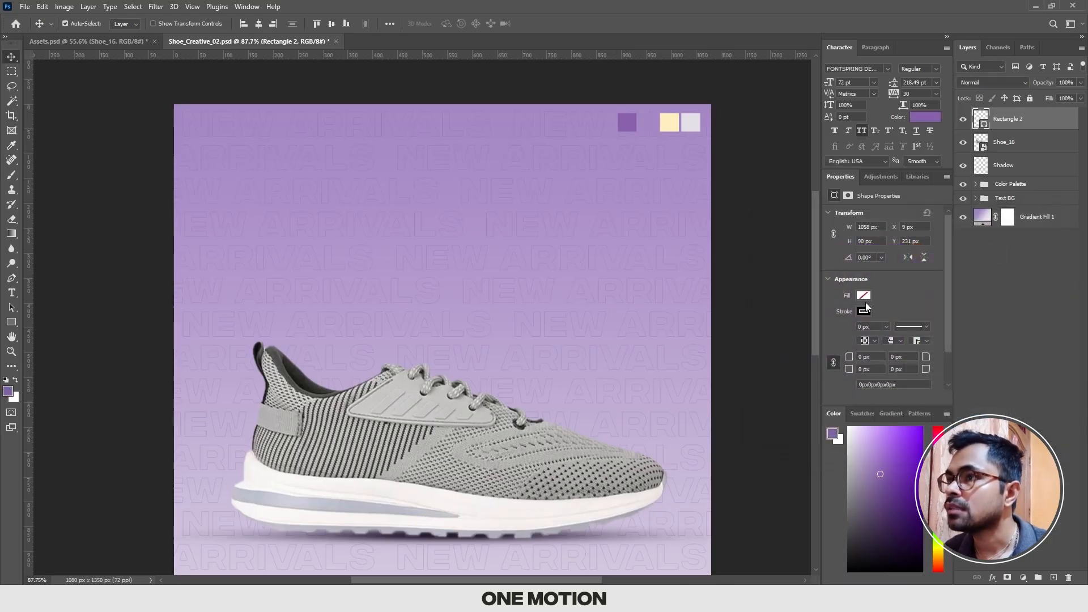
left_click(863, 296)
left_click(835, 356)
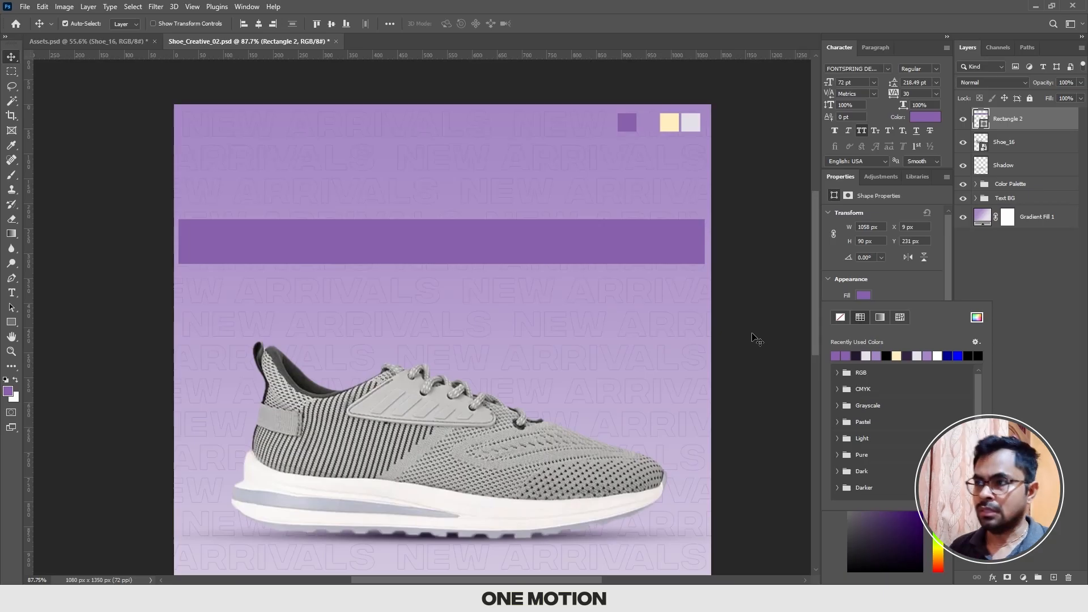
left_click(752, 338)
left_click(668, 255)
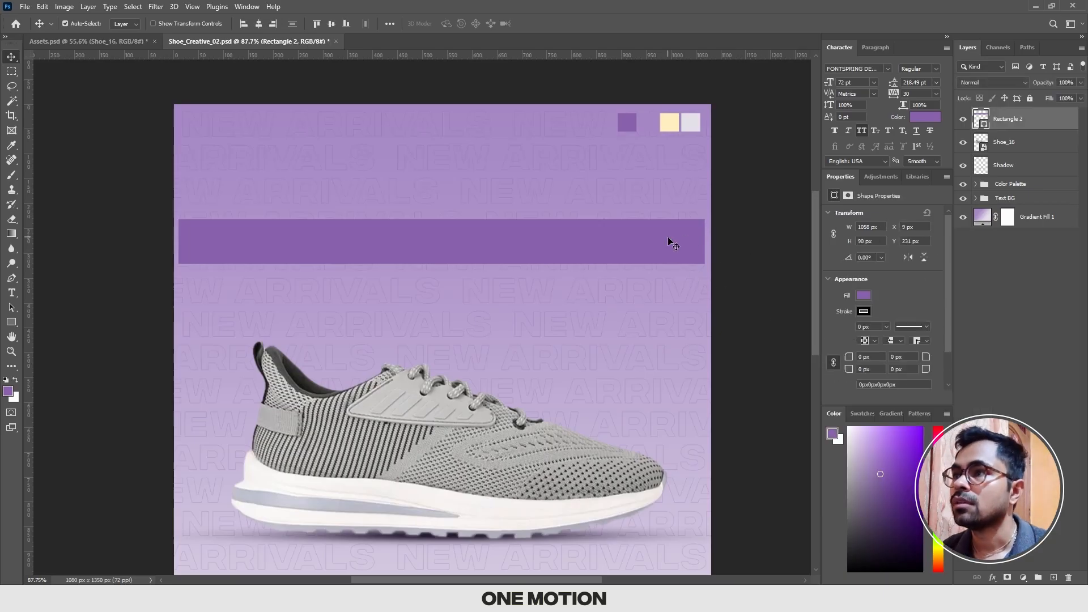
Step: Widen the rectangle symmetrically to about 160%, making it 1694 px wide so it runs past both canvas edges
key("ctrl+t")
scroll(669, 240, "down", 2)
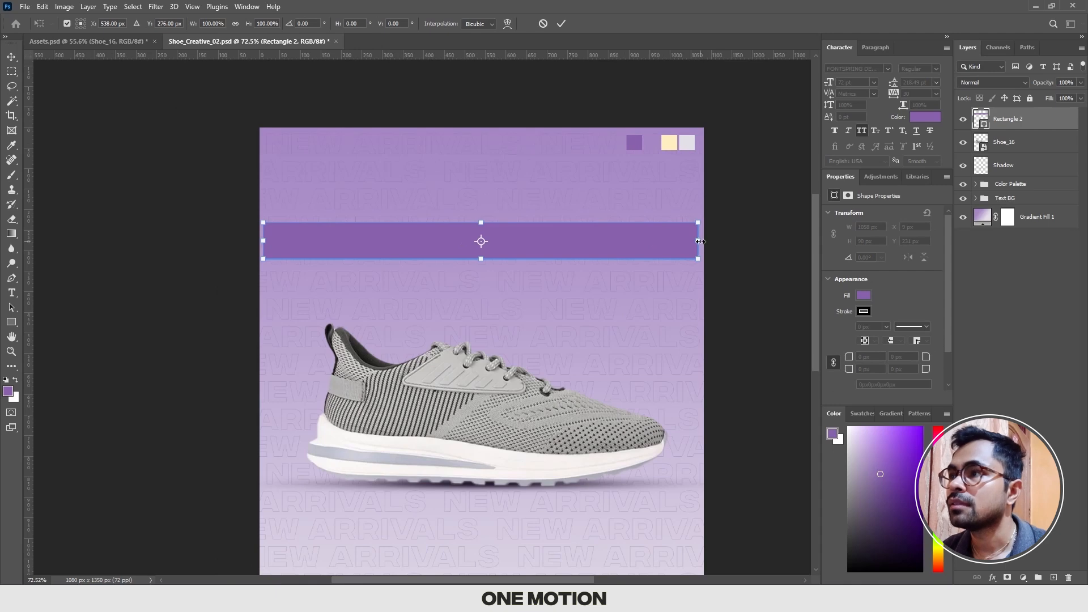
left_click_drag(703, 241, 816, 241)
mouse_move(748, 240)
left_mouse_down()
mouse_move(671, 242)
mouse_move(748, 242)
left_mouse_up()
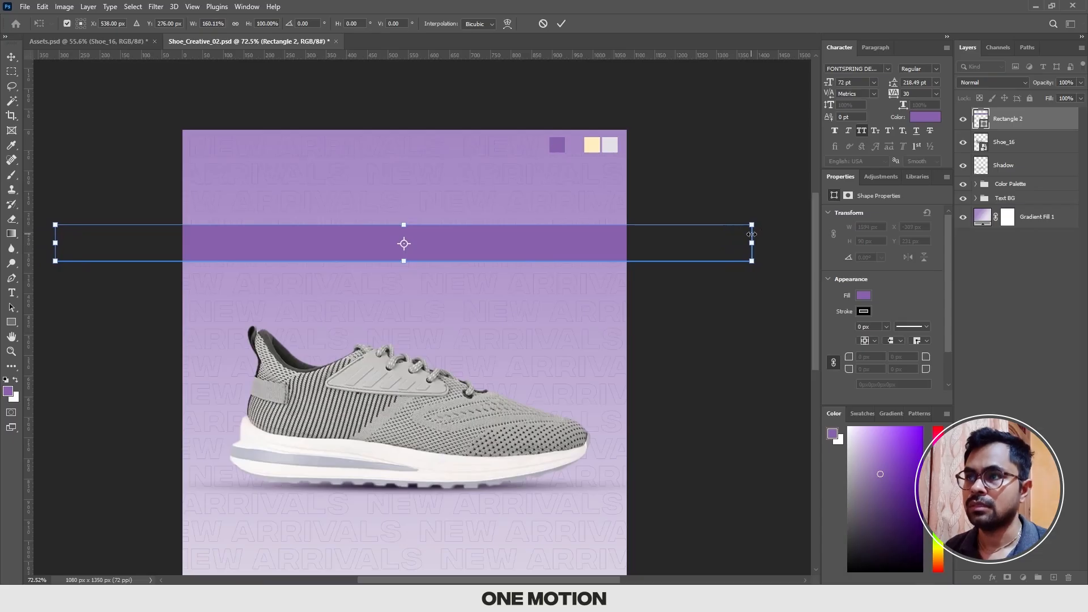
key("Return")
left_click_drag(466, 249, 527, 216)
scroll(527, 216, "down", 3)
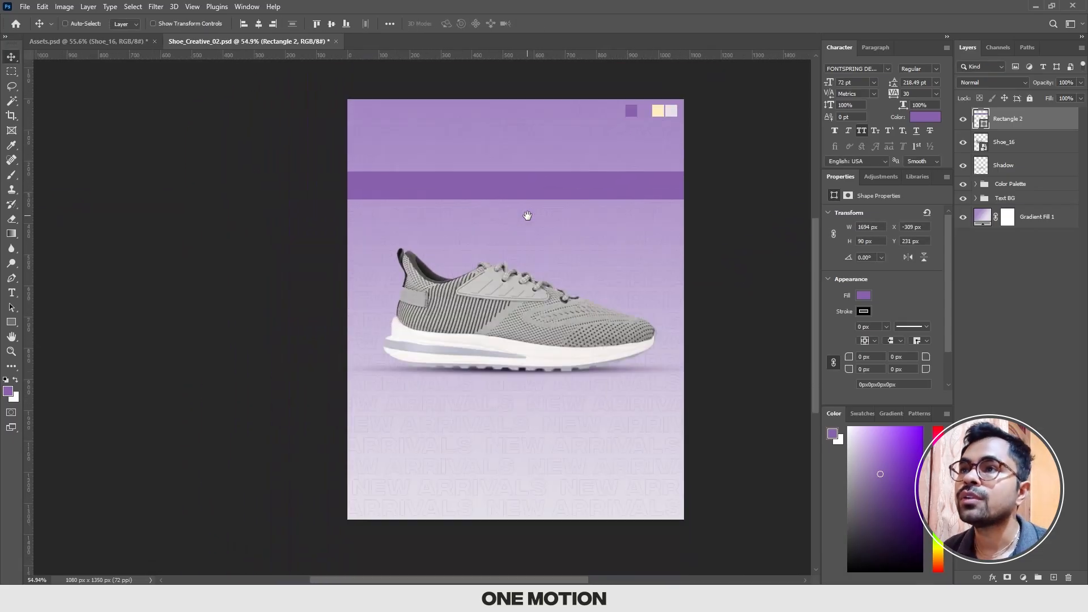
Step: Reduce the purple bar's height to 87 px from its lower edge
scroll(527, 216, "up", 2)
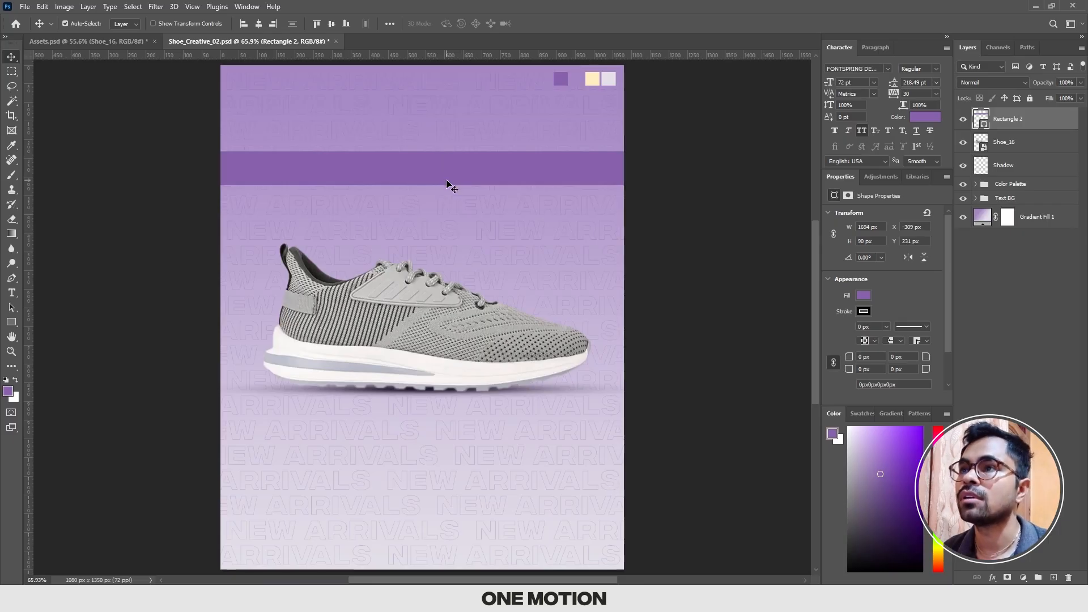
scroll(452, 187, "up", 5)
key("ctrl+t")
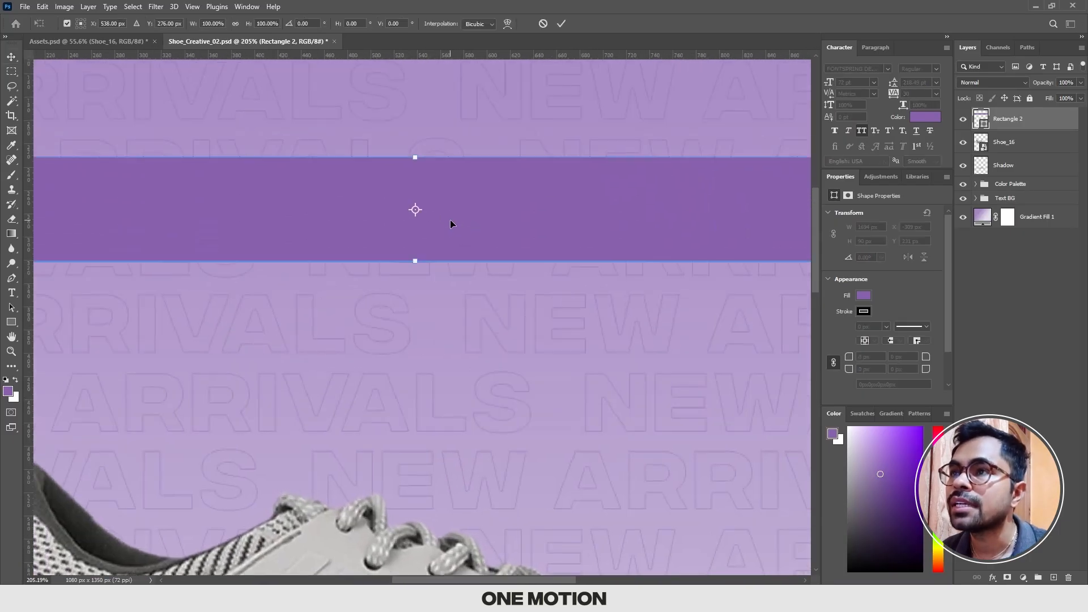
left_click_drag(415, 264, 416, 259)
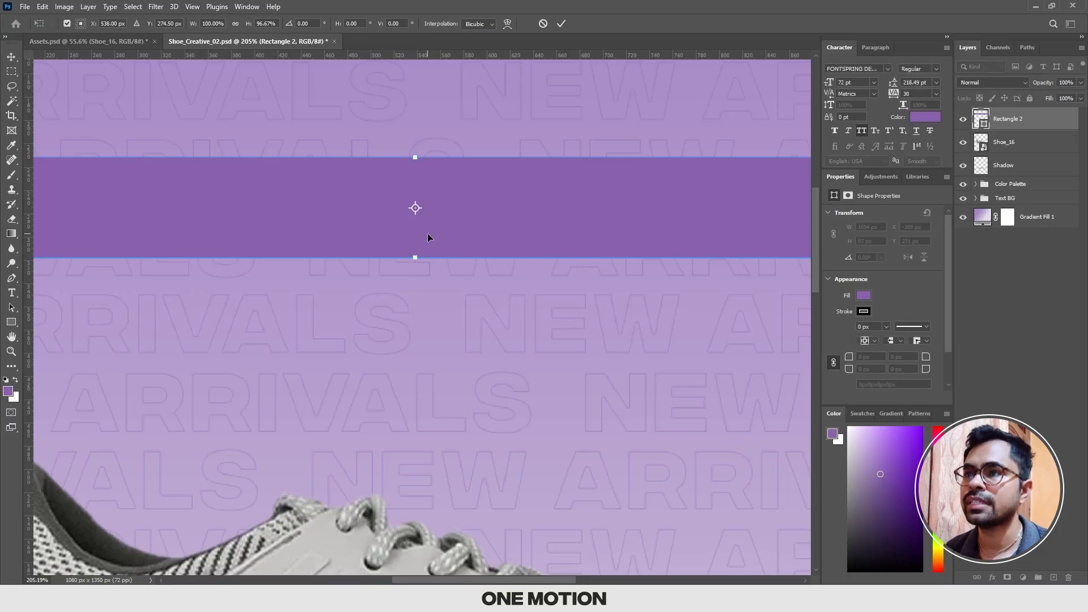
key("Return")
scroll(425, 237, "down", 5)
scroll(427, 239, "down", 2)
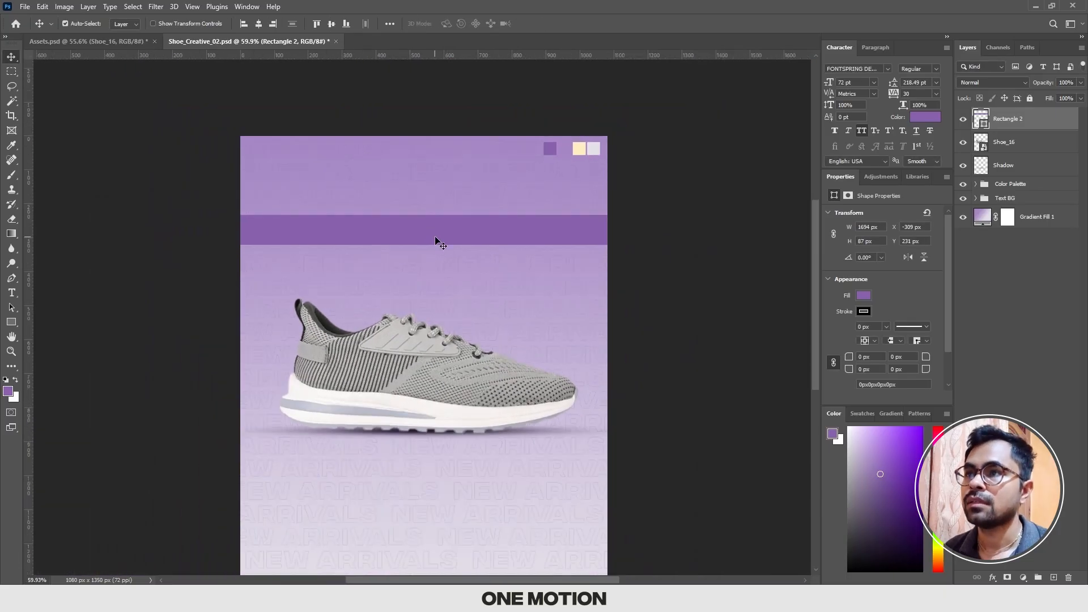
Step: Duplicate the purple bar three times, stacking the copies below it with narrow gaps down over the top of the shoe
left_click_drag(426, 239, 456, 292)
scroll(439, 190, "down", 1)
scroll(441, 190, "up", 2)
scroll(441, 188, "down", 1)
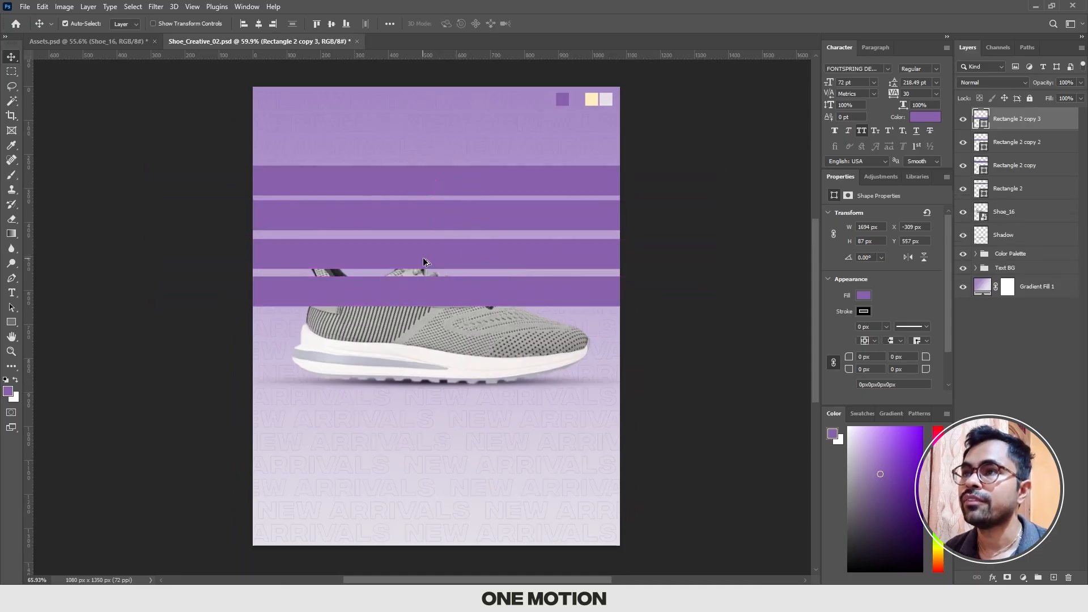
scroll(484, 284, "up", 3)
left_click_drag(511, 241, 474, 242)
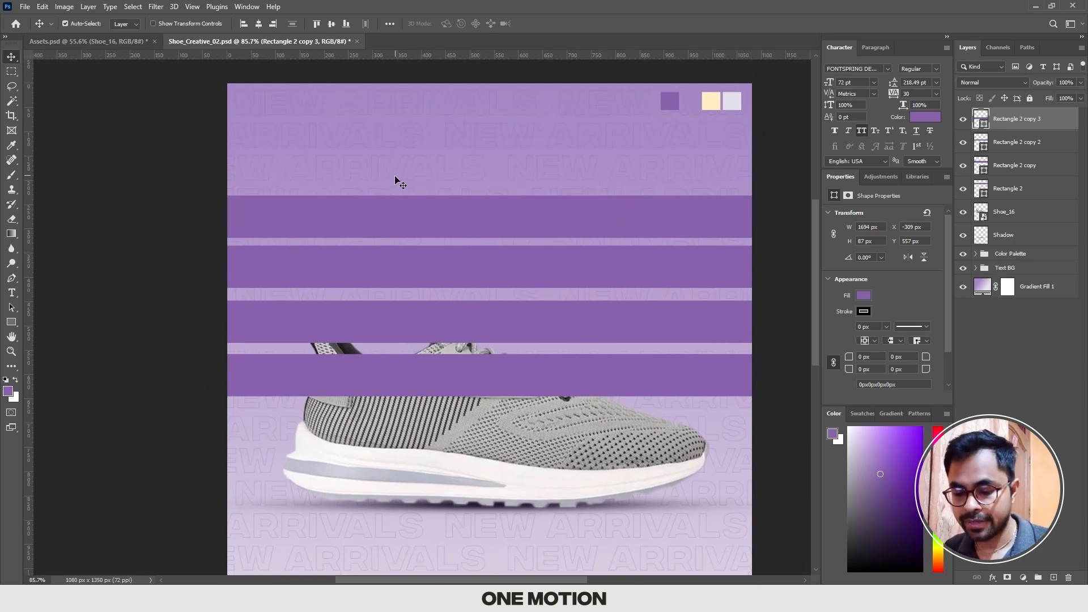
key("t")
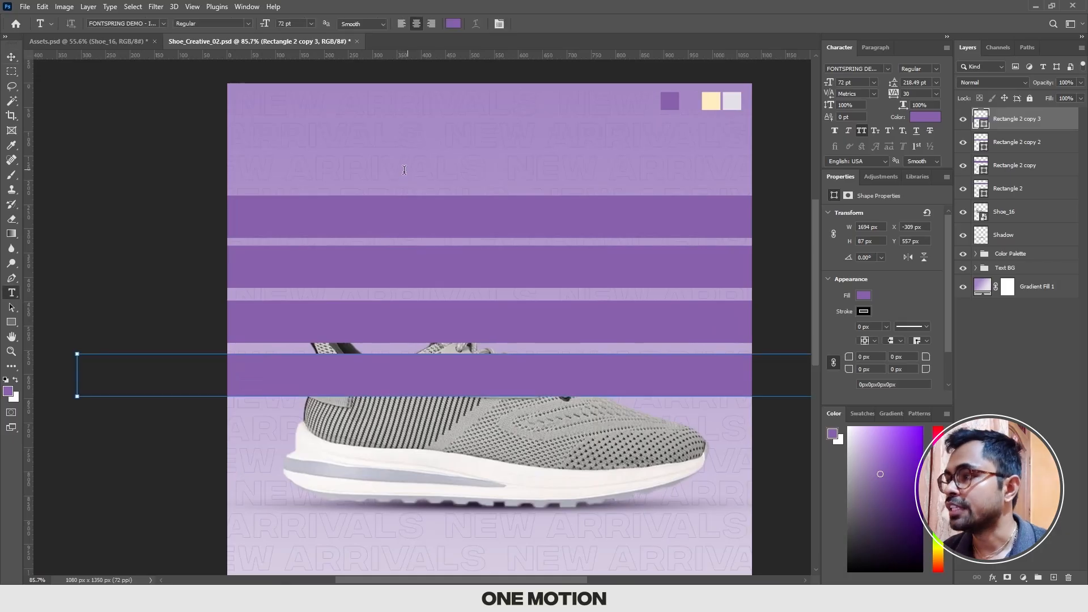
left_click(403, 175)
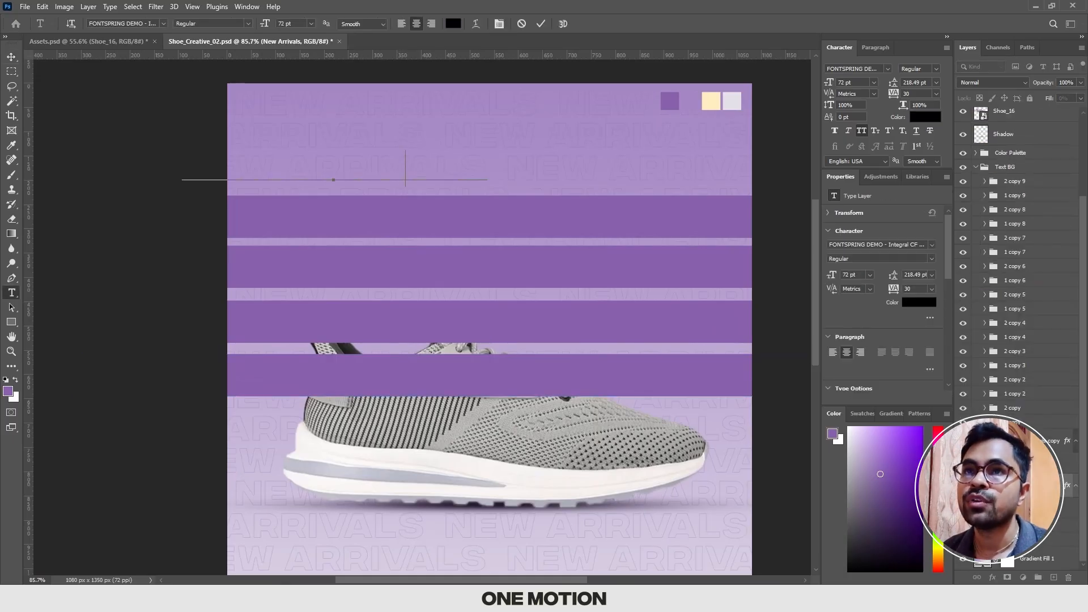
left_click(17, 59)
left_click(59, 113)
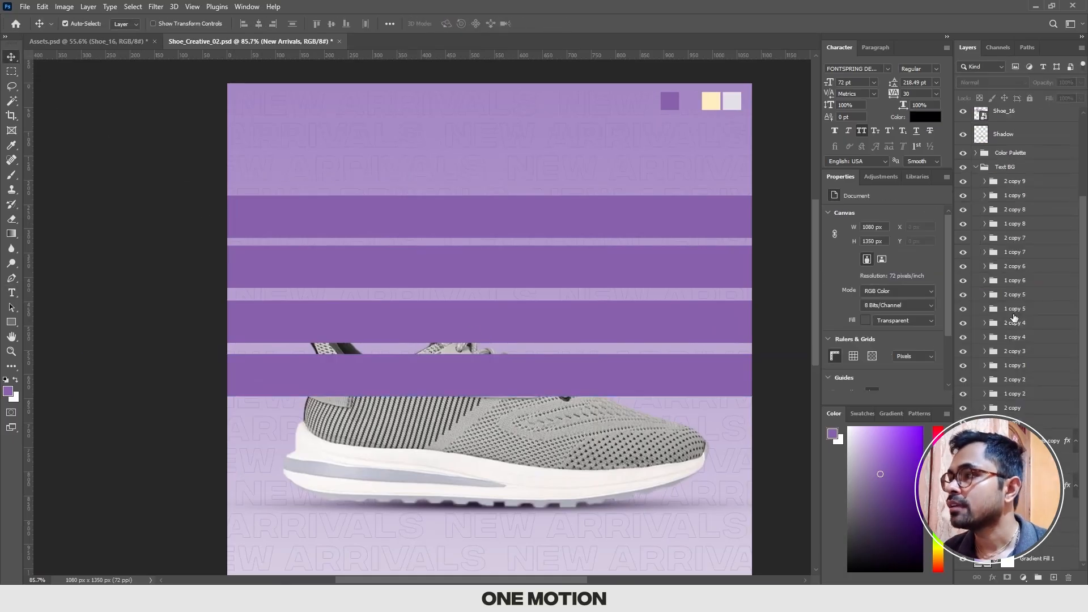
scroll(997, 170, "up", 5)
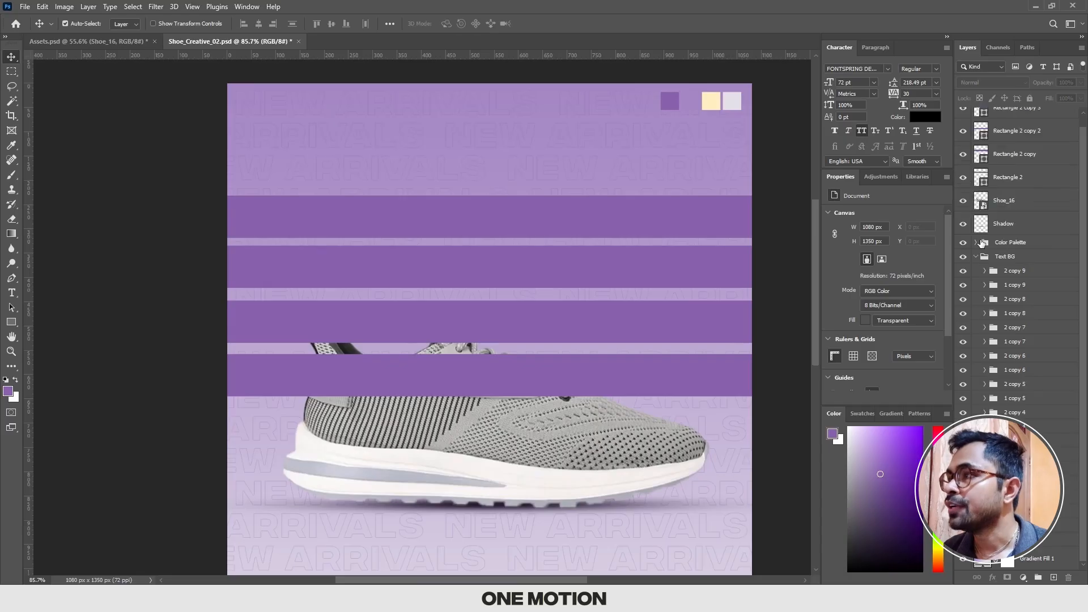
left_click(976, 267)
Step: Duplicate the Text BG group and hide the original group
left_click(1014, 272)
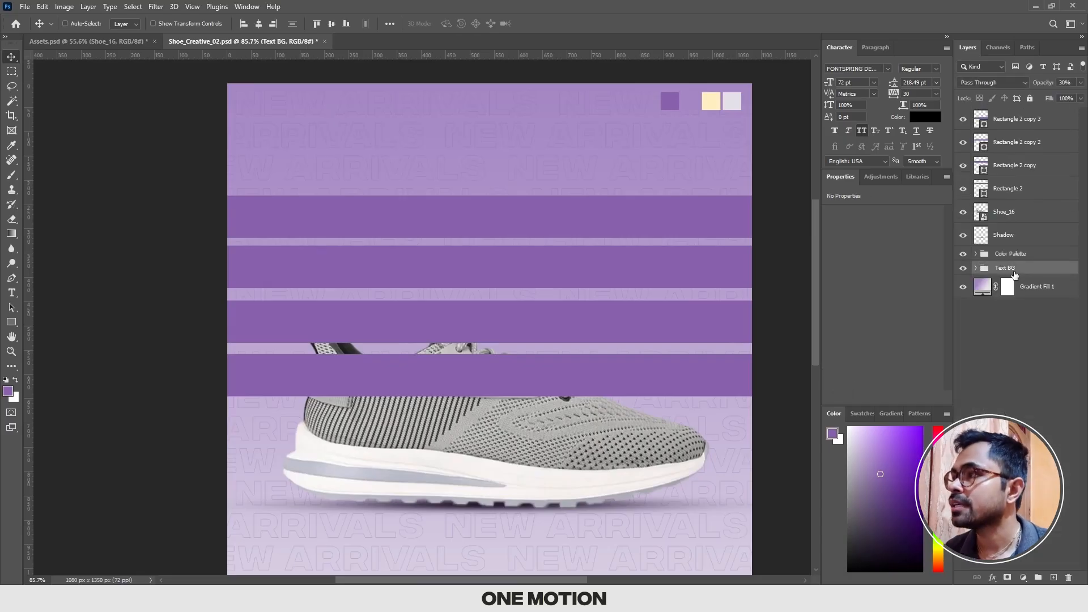
key("ctrl+j")
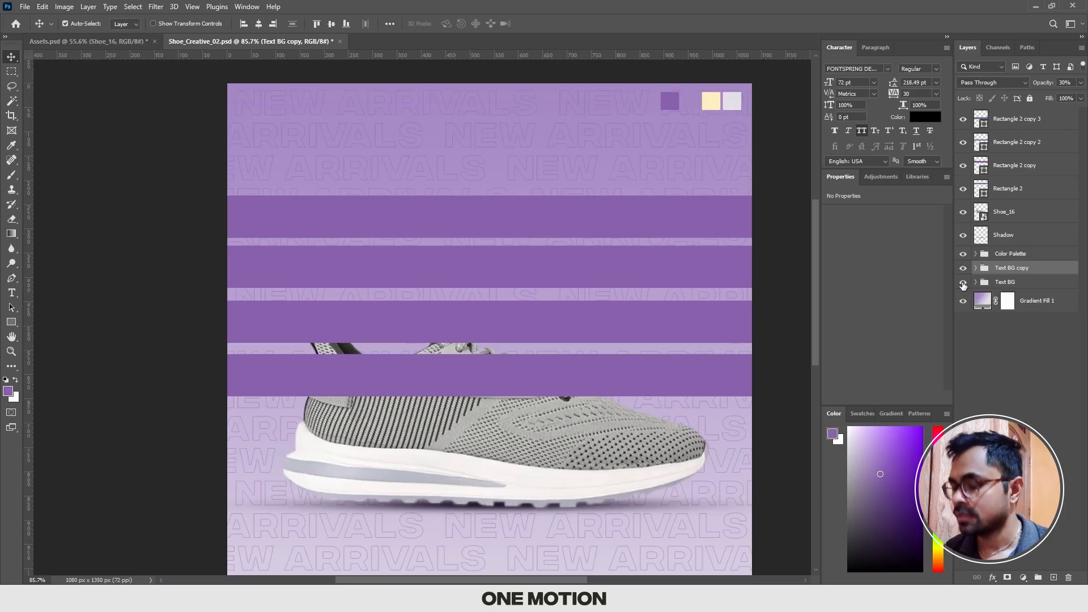
left_click(963, 282)
Step: Rename the duplicated group to Text BG and convert it to a smart object
double_click(1026, 268)
key("Right")
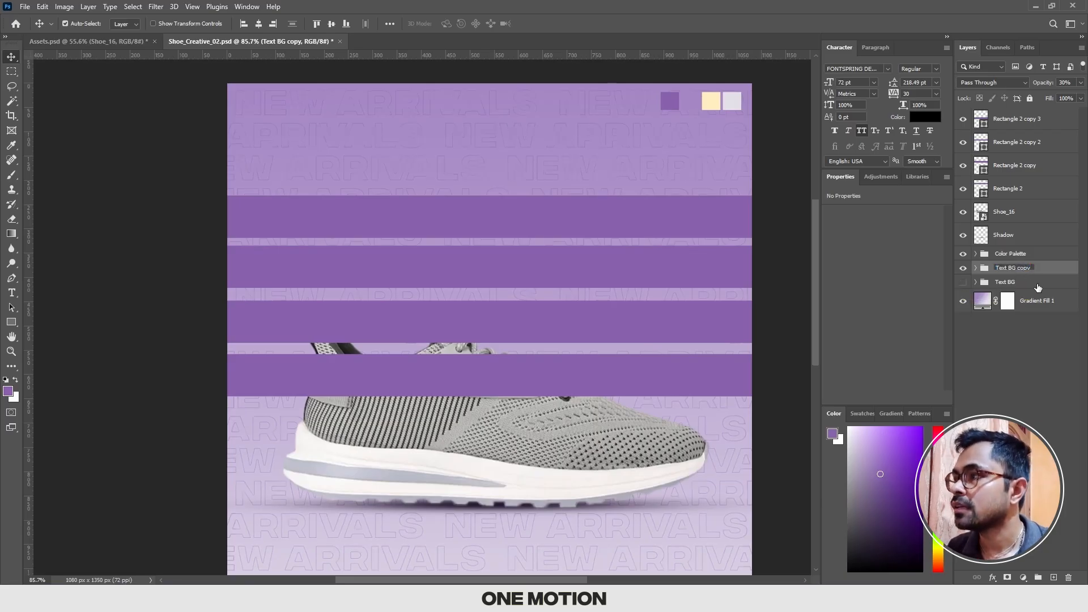
key("BackSpace")
key("Return")
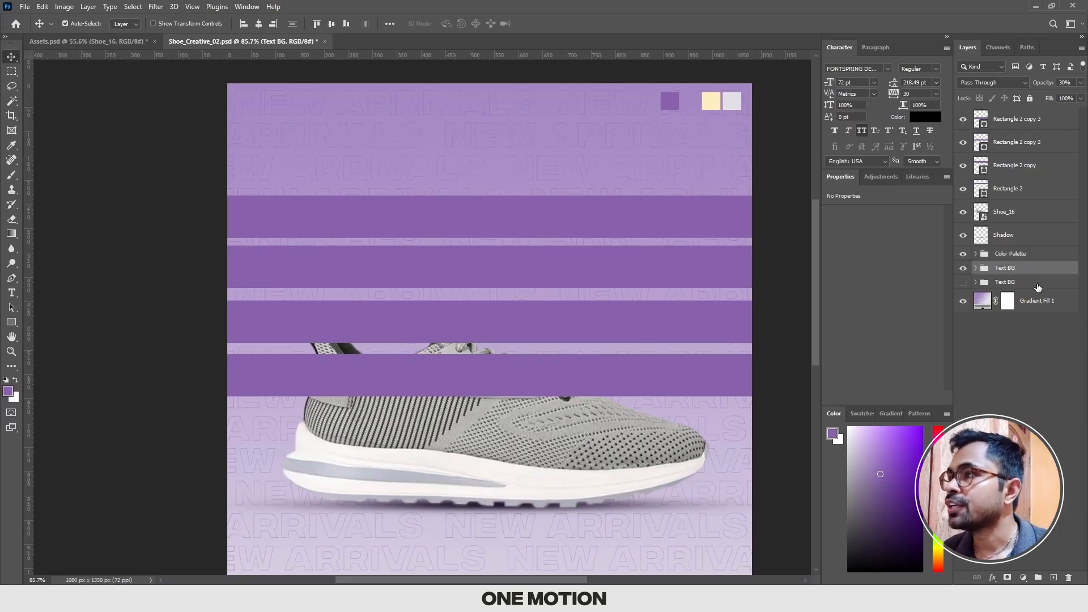
right_click(1011, 269)
left_click(957, 272)
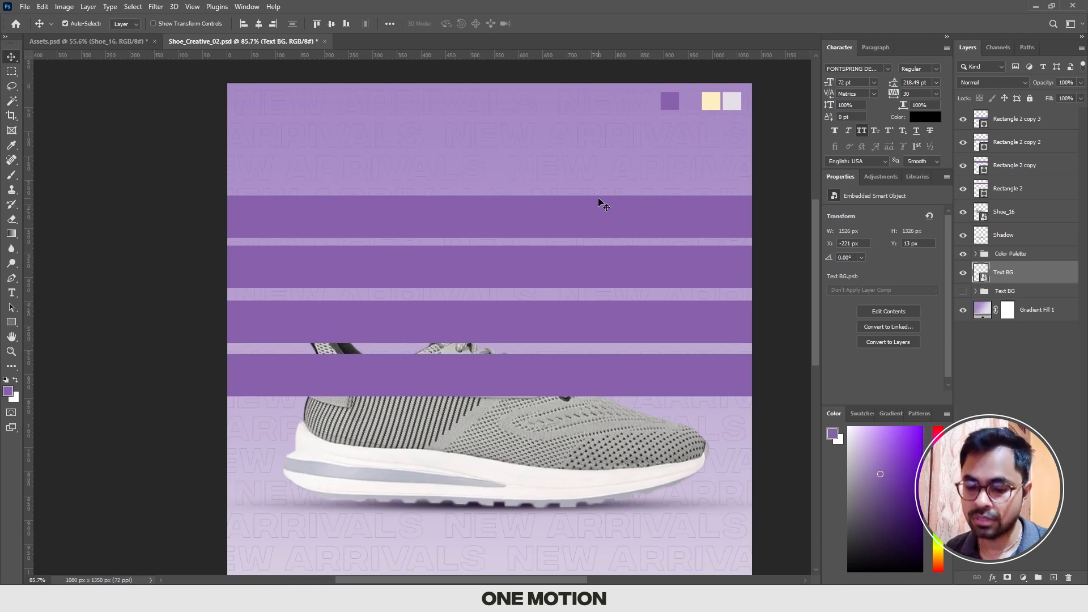
Step: Add the black 72 pt text SALE in the empty area above the topmost purple bar
scroll(505, 175, "up", 3)
key("t")
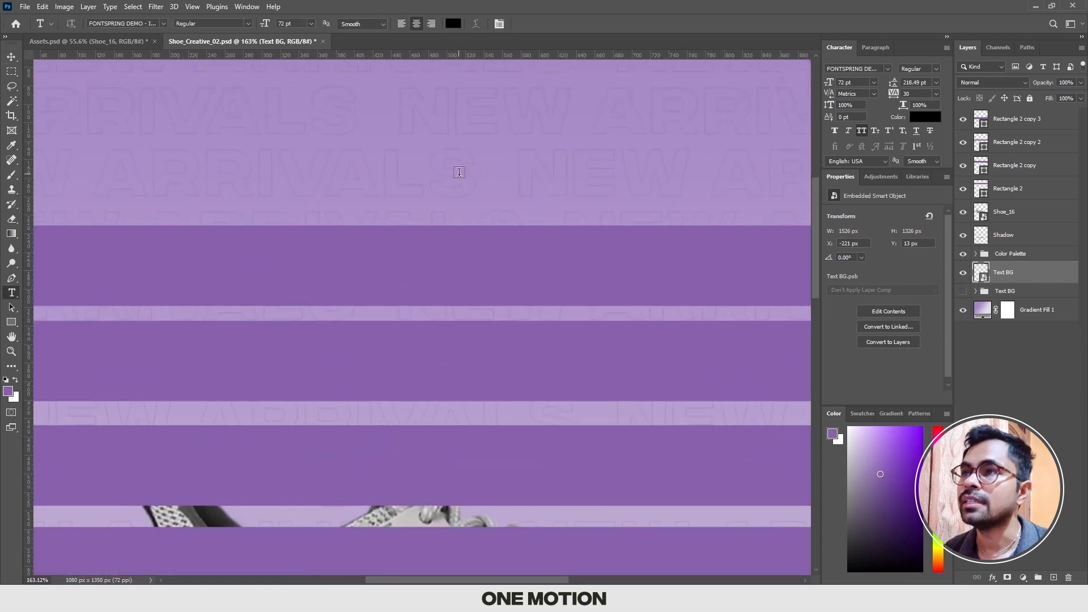
left_click(459, 171)
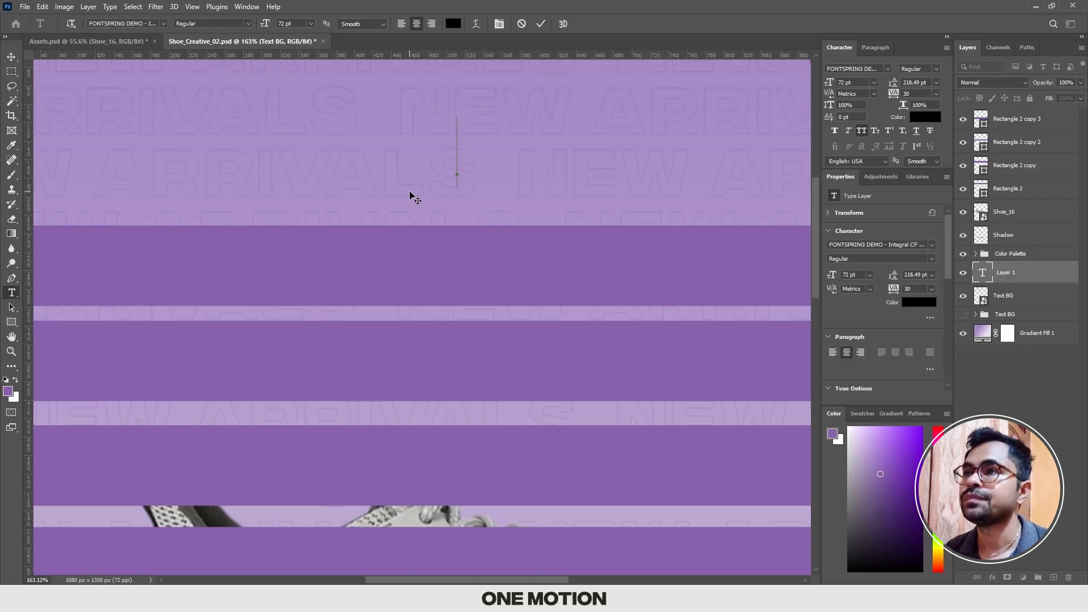
scroll(458, 178, "down", 1)
scroll(457, 178, "down", 1)
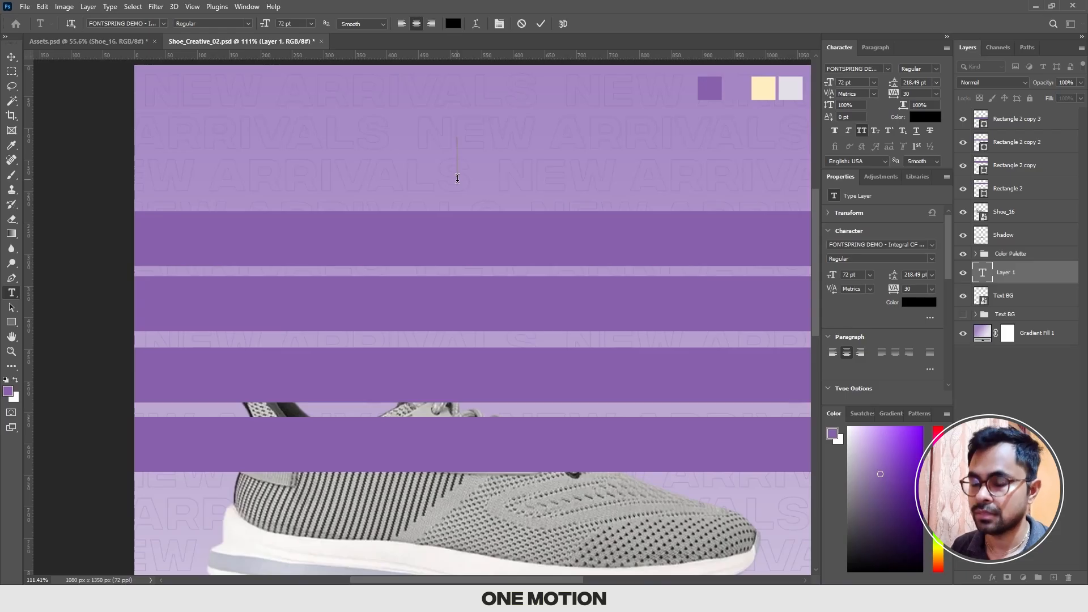
type("LAE")
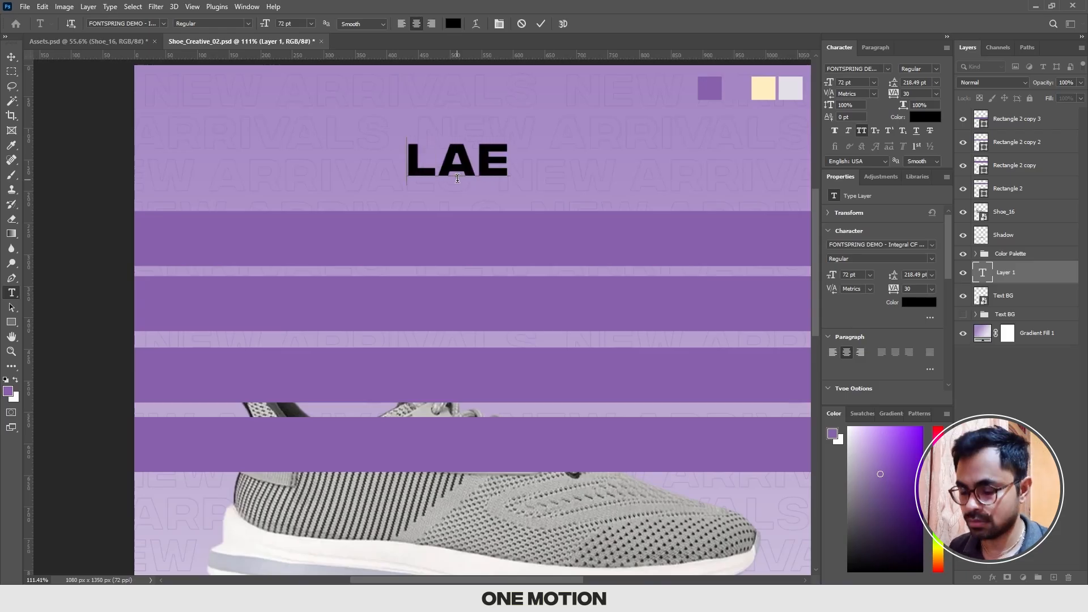
type("S")
key("shift+Right")
key("shift+Right")
key("shift+Right")
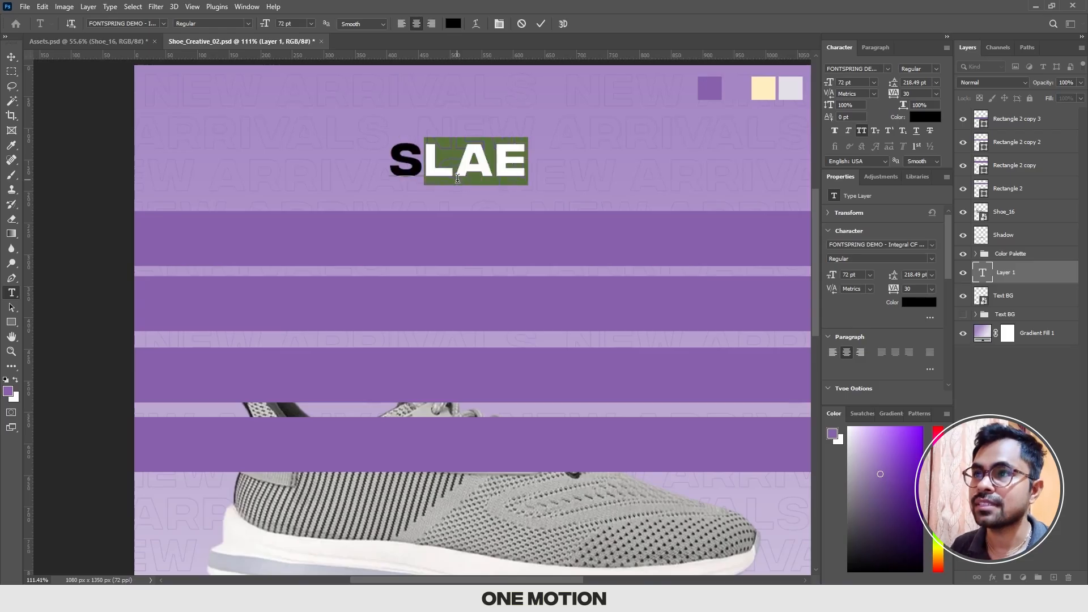
key("ctrl+a")
type("SALE")
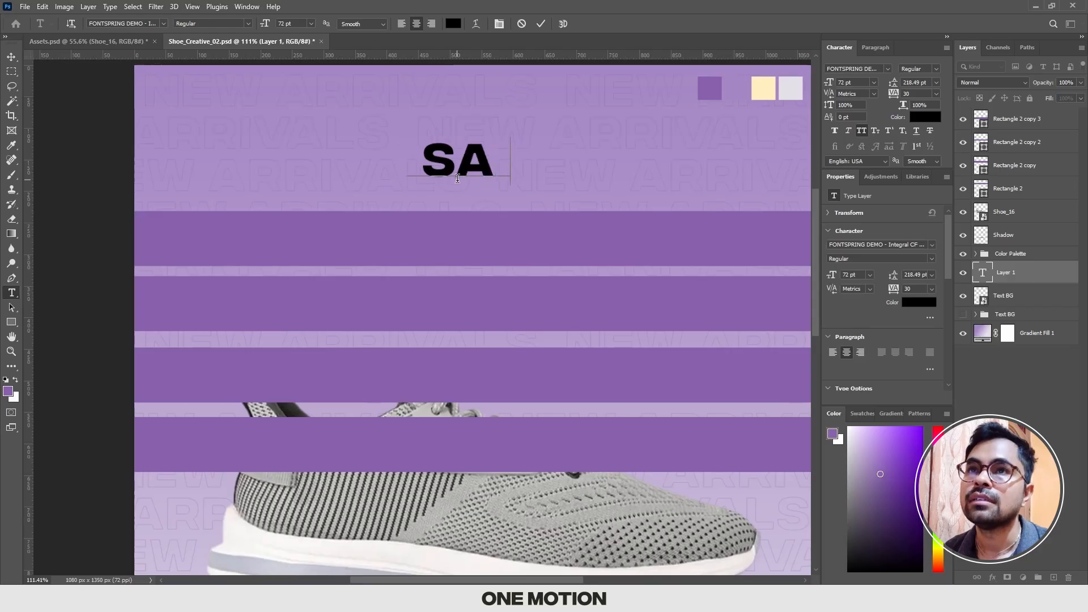
left_click(12, 56)
Step: Move the SALE text to the canvas's left side and duplicate it three times to make a horizontal row of four
scroll(469, 162, "down", 4)
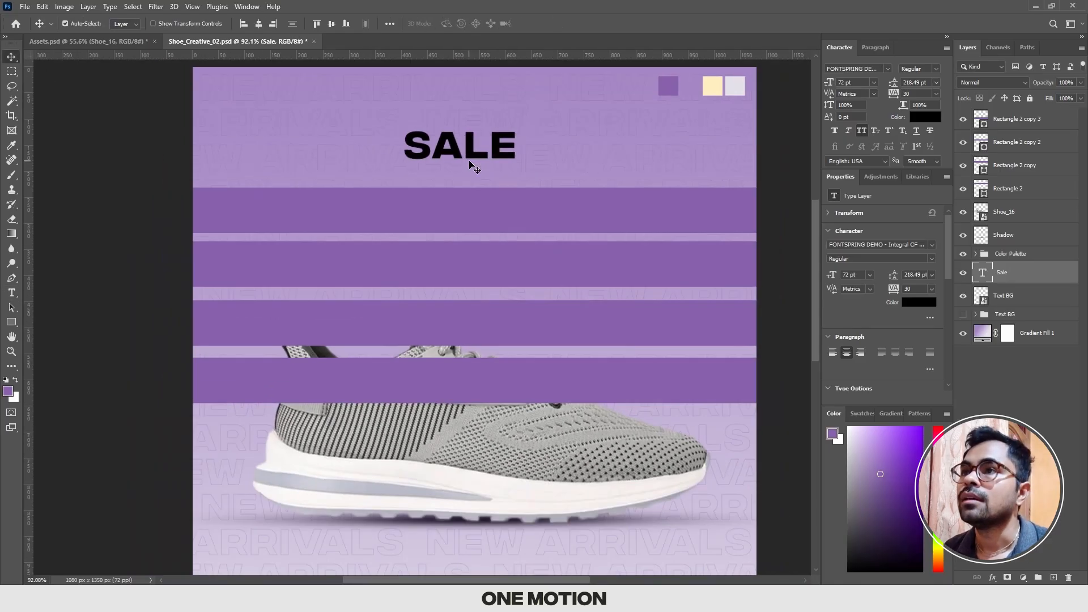
left_click_drag(470, 158, 517, 175)
left_click(398, 164, "shift")
key("ctrl+t")
left_click_drag(398, 164, 407, 165)
left_click(477, 173)
left_click_drag(477, 171, 488, 172)
left_click_drag(492, 171, 612, 169)
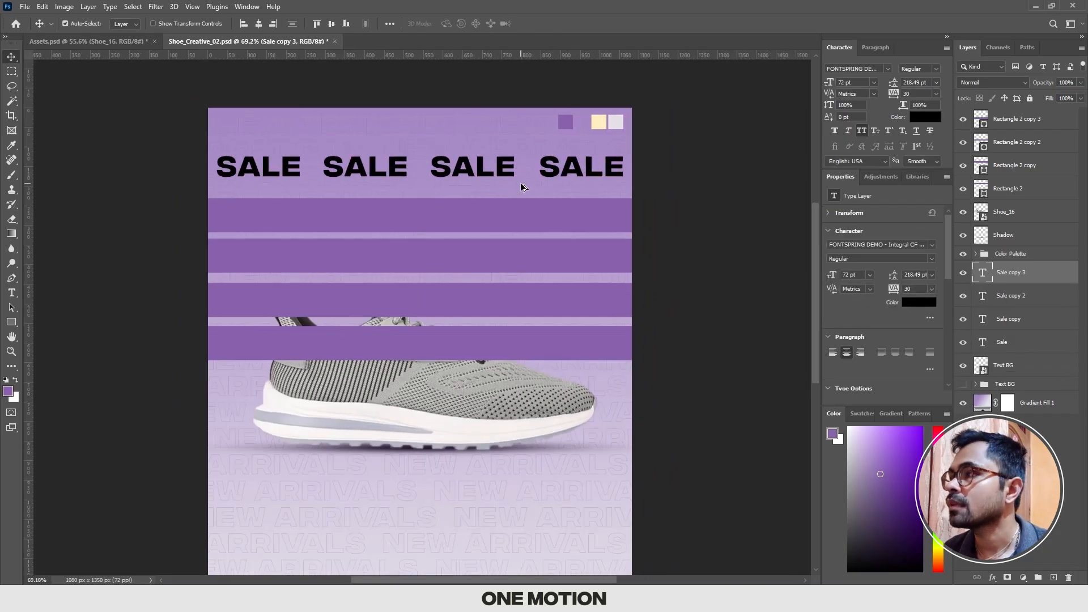
Step: Distribute the horizontal spacing of the four SALE texts evenly, aligned to the selection instead of the canvas
left_click(1022, 344, "shift")
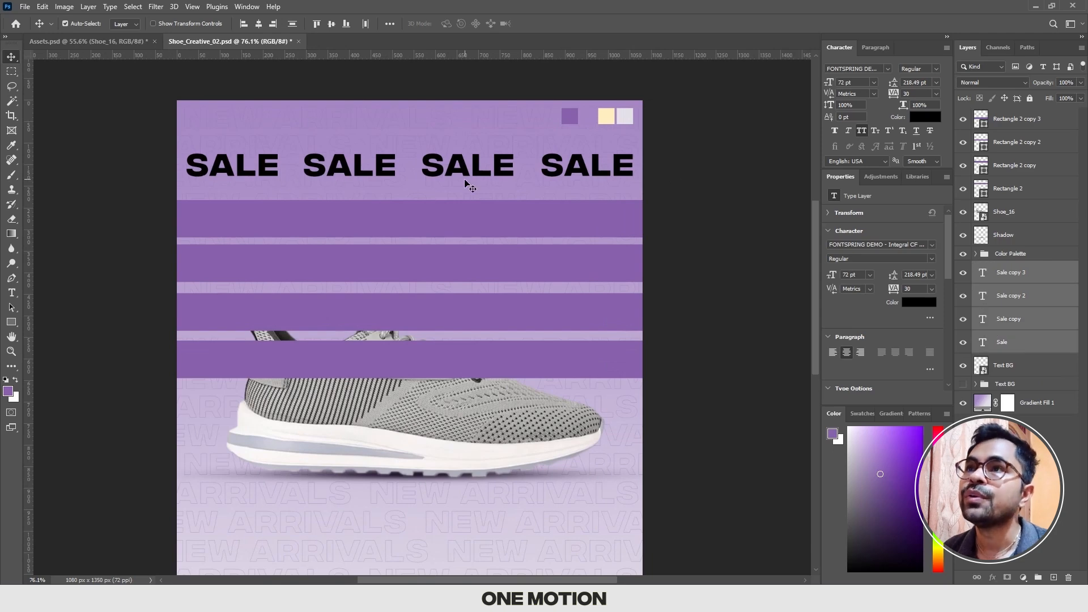
left_click(389, 25)
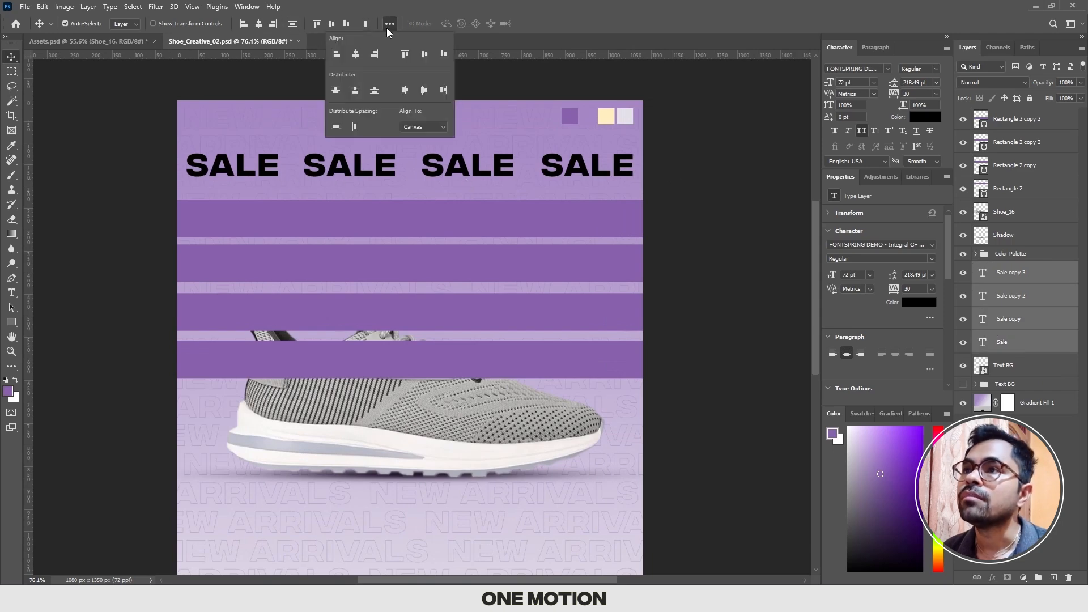
left_click(420, 127)
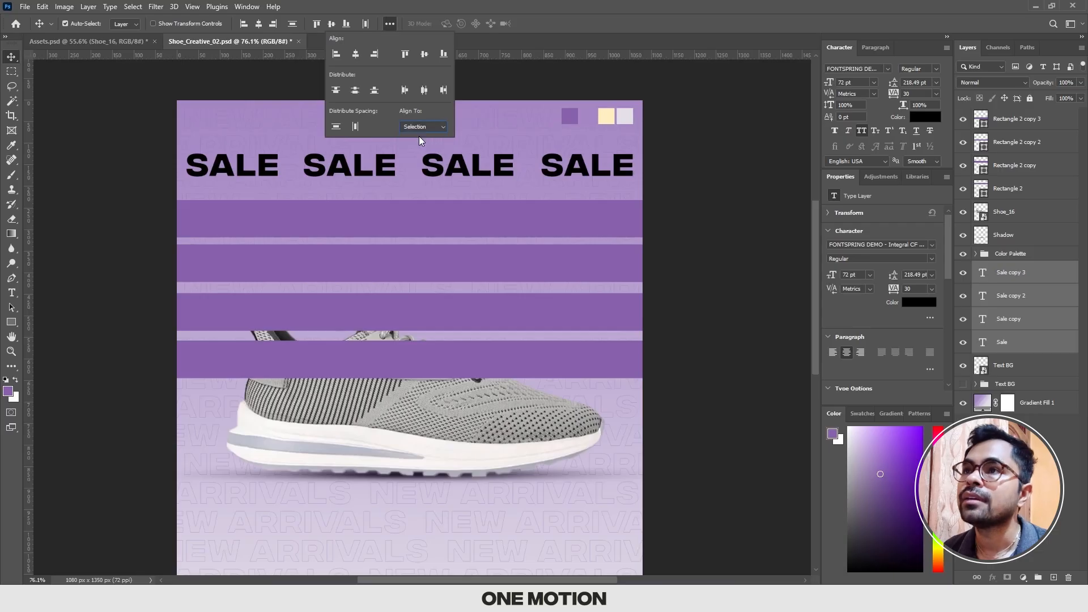
left_click(355, 128)
left_click(281, 91)
scroll(353, 120, "down", 2)
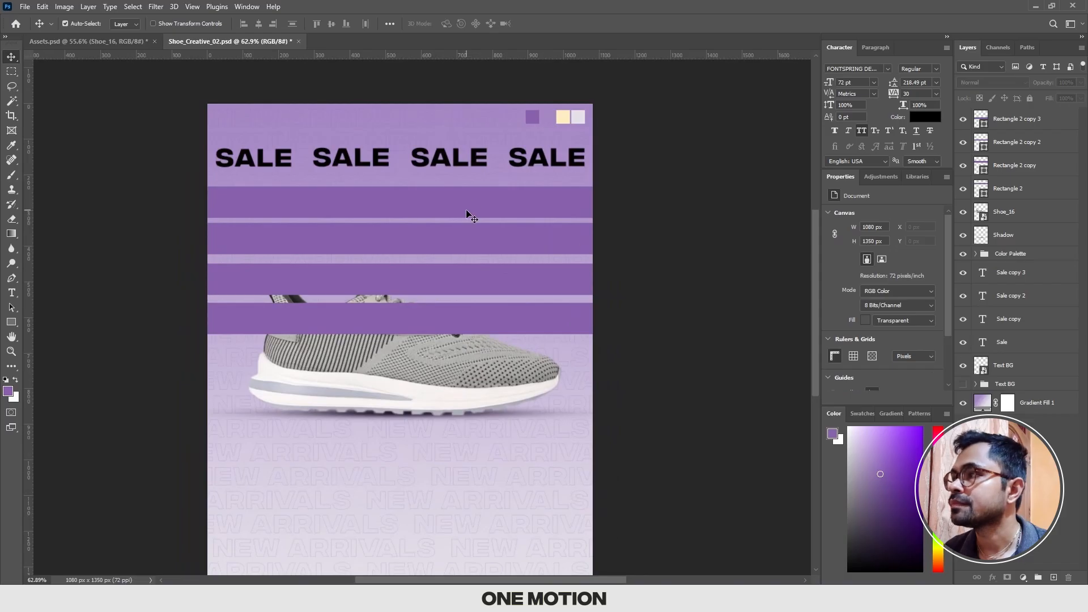
Step: Bring all four SALE text layers to the front of the layer stack, above the purple bars
left_click(1007, 279)
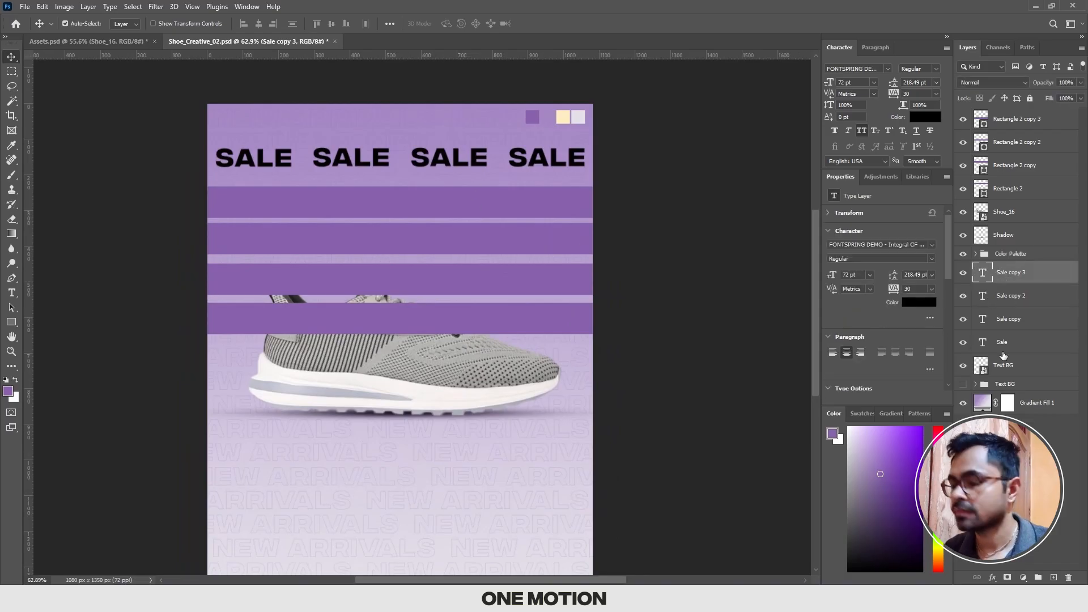
left_click(1003, 356, "shift")
key("ctrl+shift+bracketright")
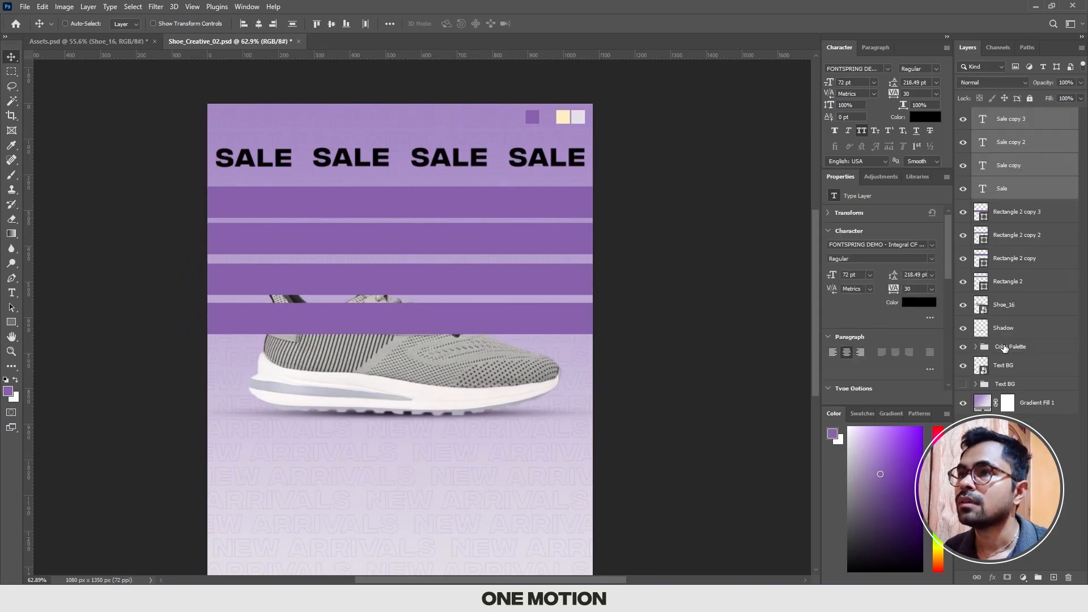
key("ctrl+t")
key("Escape")
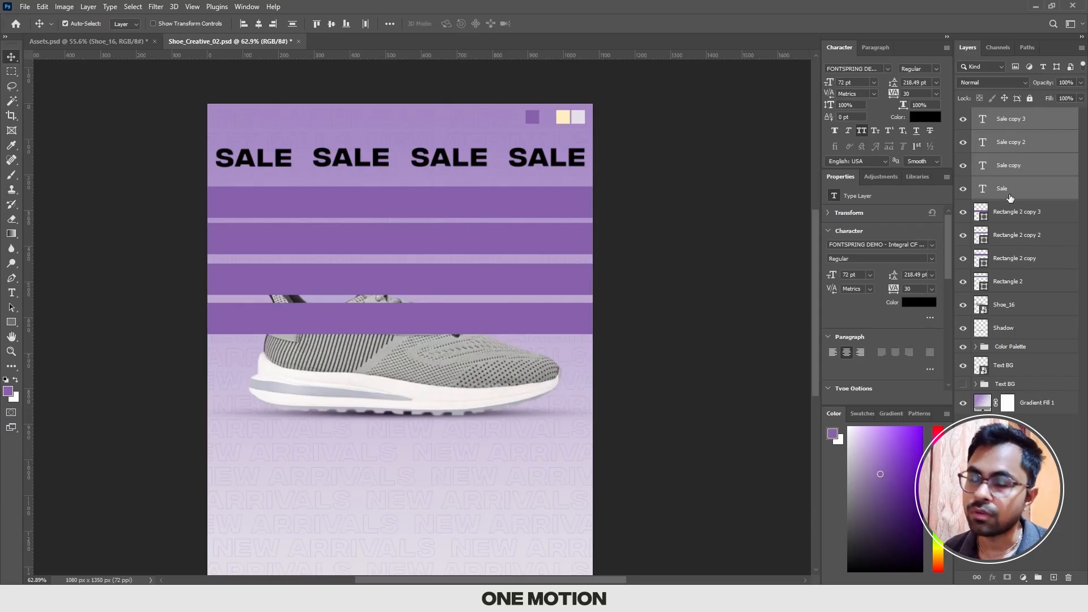
Step: Select the lowest purple bar's layer, Rectangle 2 copy 3, directly beneath the SALE text layers
left_click(1009, 216)
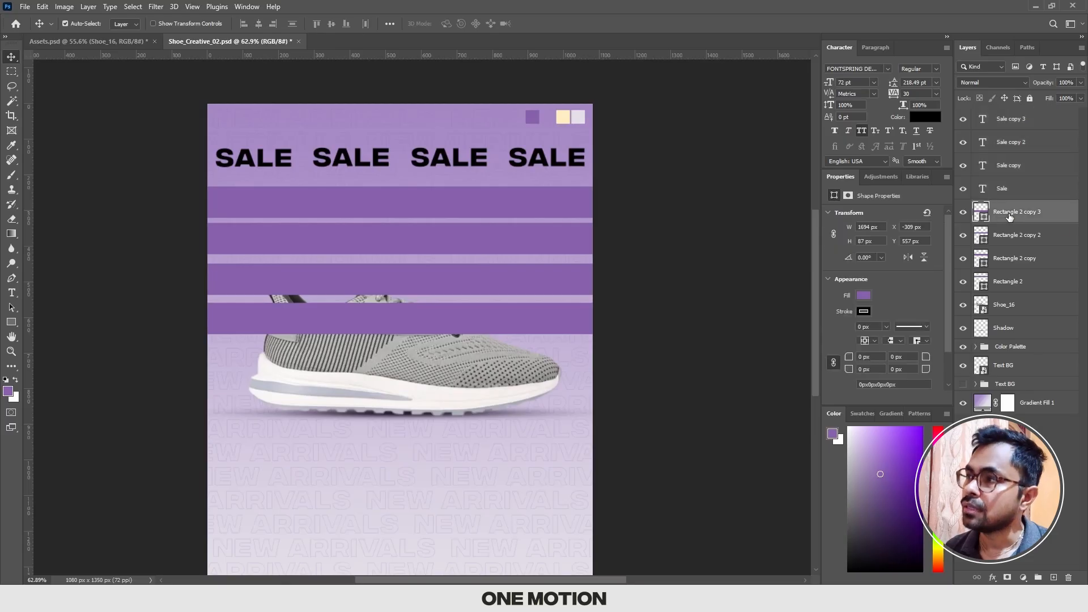
mouse_move(1009, 216)
left_mouse_down()
mouse_move(1008, 199)
mouse_move(1007, 215)
left_mouse_up()
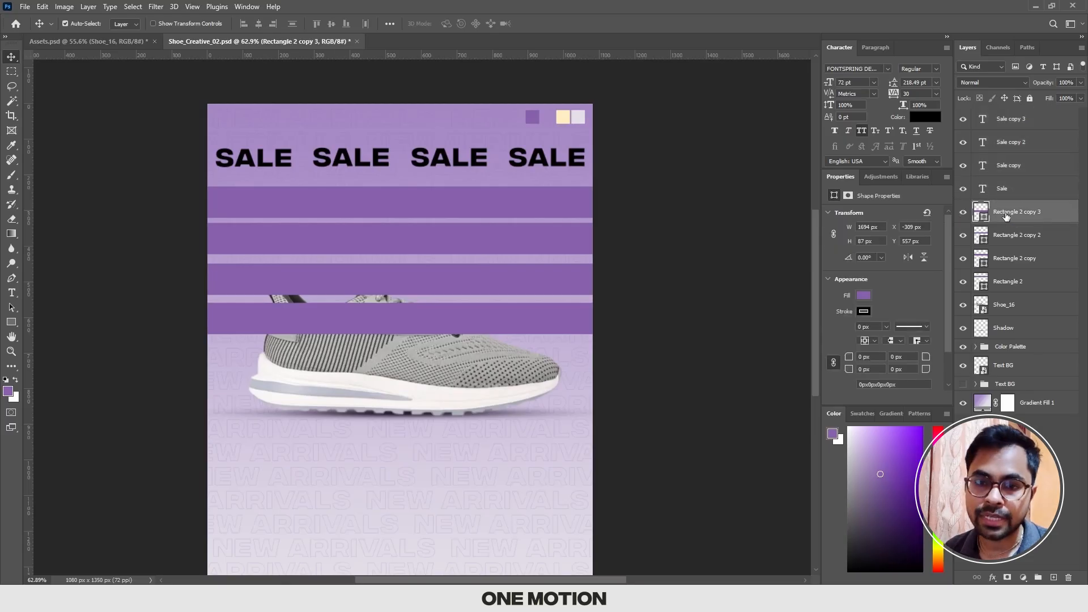
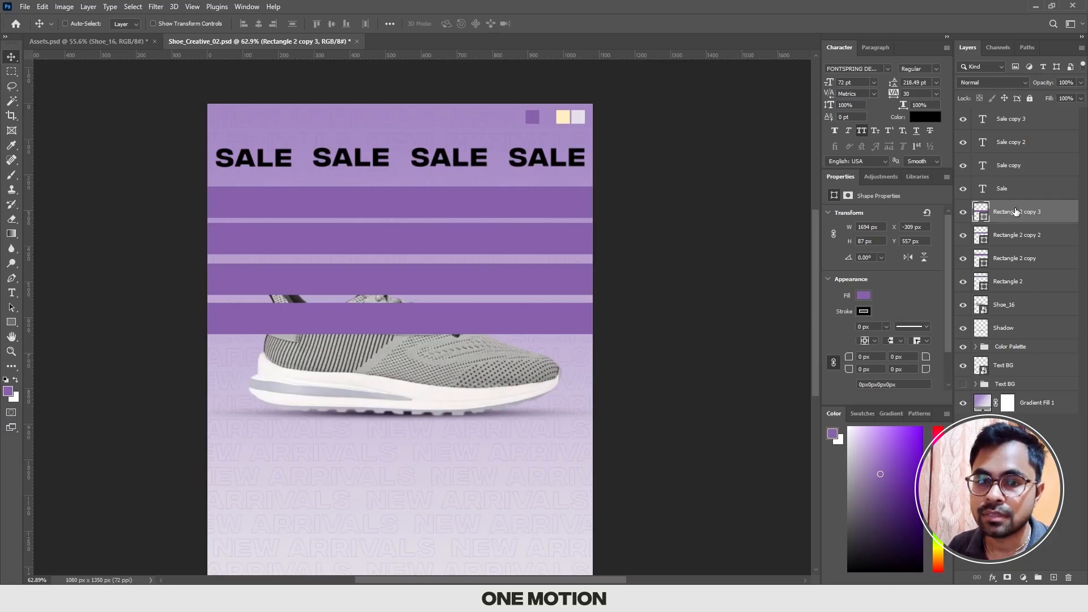
Step: Move the Rectangle 2 copy 3 layer up and down the stack one level at a time, ending directly beneath the SALE text layers
key("ctrl+bracketright")
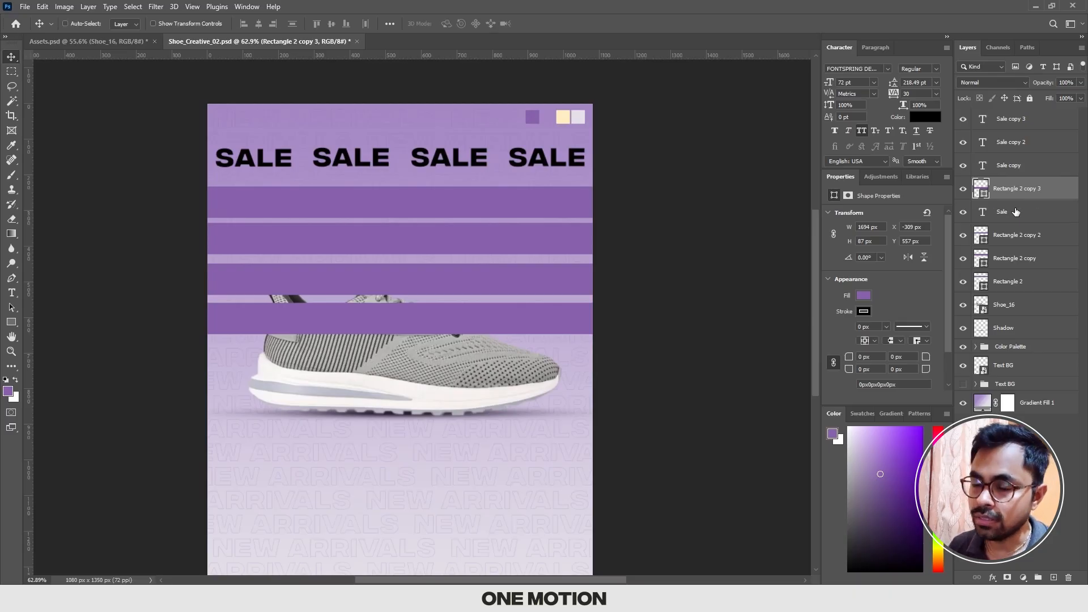
key("ctrl+bracketright")
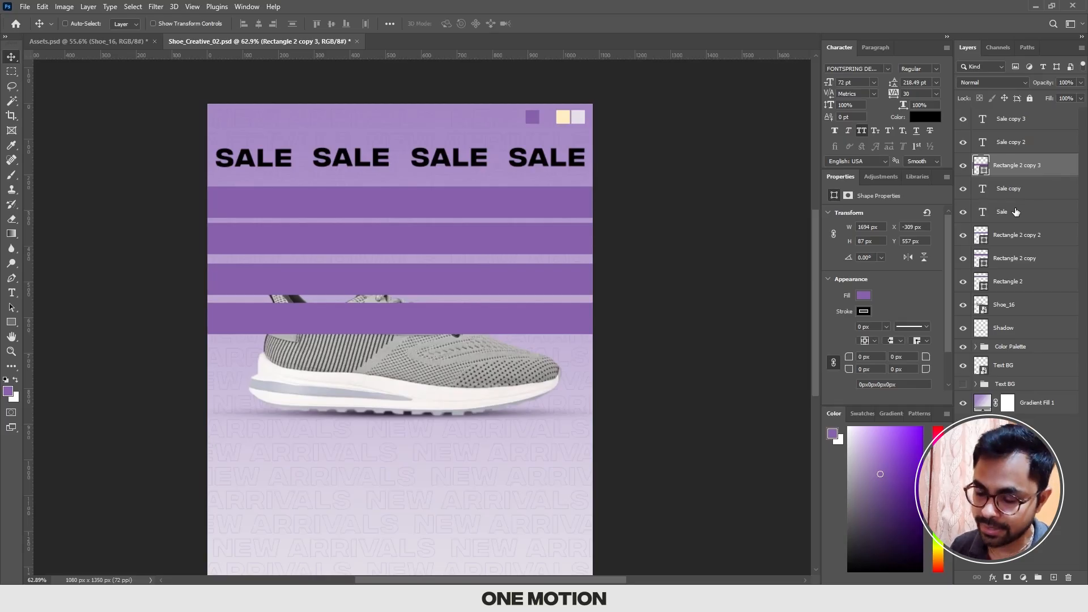
key("ctrl+bracketright")
key("ctrl+bracketright")
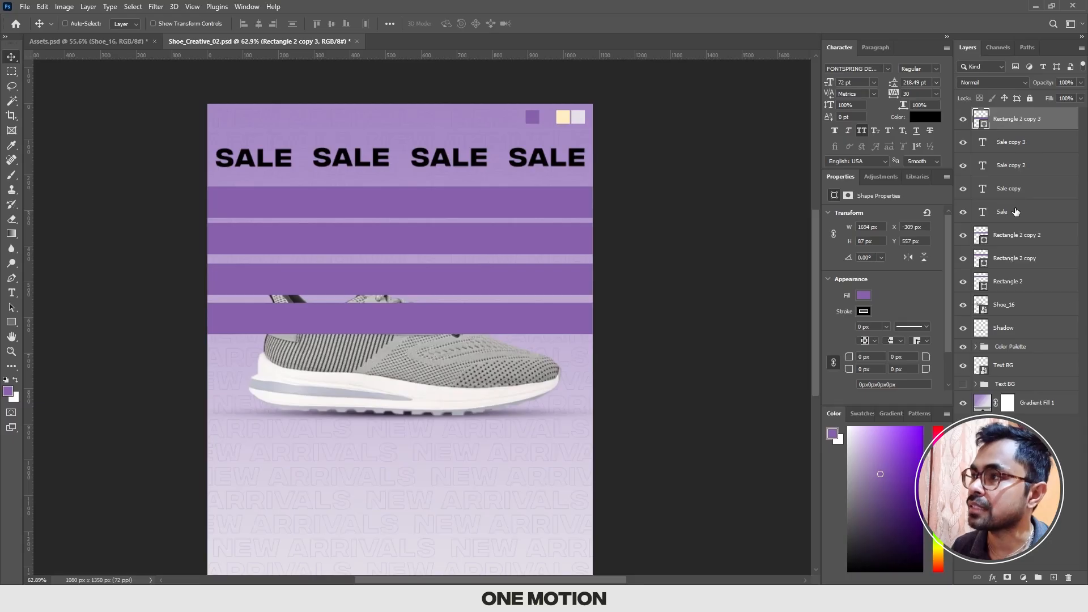
key("ctrl+bracketleft")
key("ctrl+bracketleft")
key("ctrl+bracketleft")
key("ctrl+bracketleft")
key("ctrl+bracketleft")
key("ctrl+bracketleft")
key("ctrl+bracketleft")
key("ctrl+bracketright")
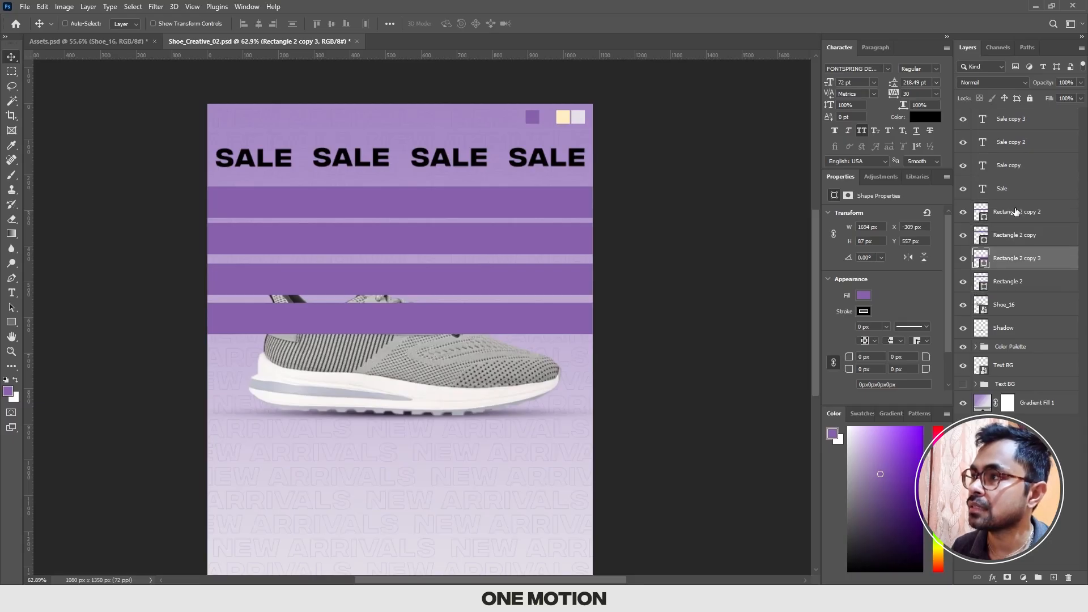
key("ctrl+bracketright")
key("ctrl+bracketright")
key("ctrl+bracketright")
key("ctrl+bracketright")
key("ctrl+bracketright")
key("ctrl+bracketright")
key("ctrl+bracketleft")
key("ctrl+bracketleft")
key("ctrl+bracketleft")
key("ctrl+bracketleft")
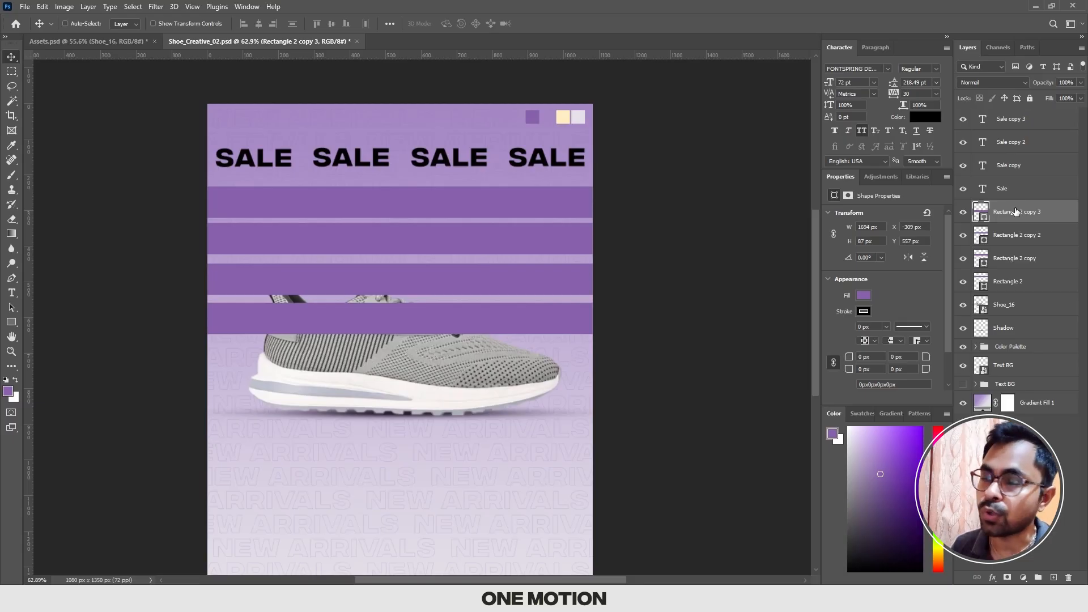
Step: Send Rectangle 2 copy 3 to the very front and very back of the stack, ending directly beneath the SALE text layers
key("ctrl+shift+bracketright")
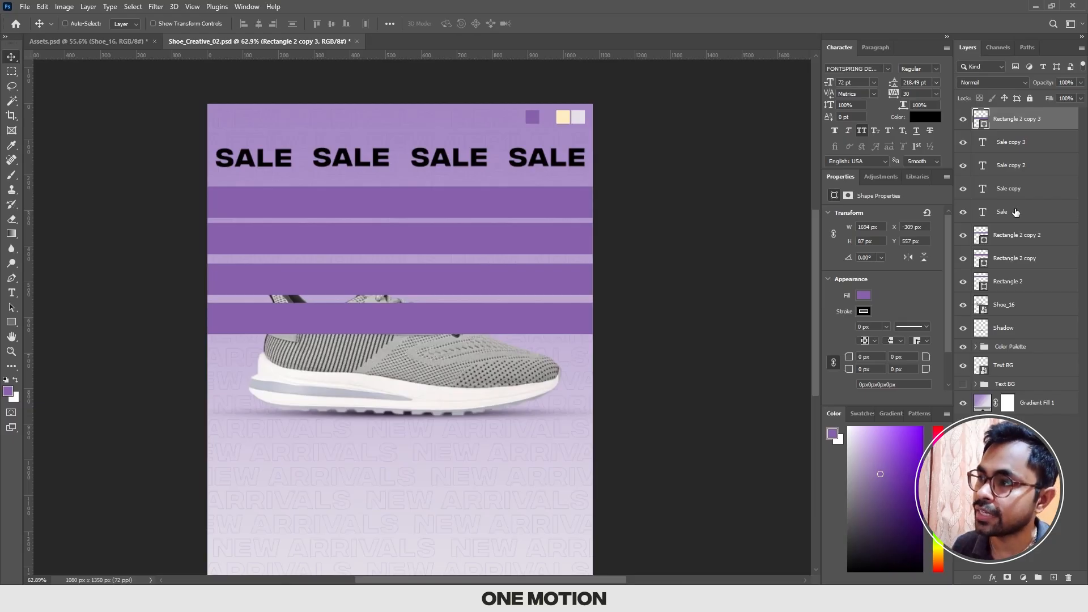
key("ctrl+shift+bracketleft")
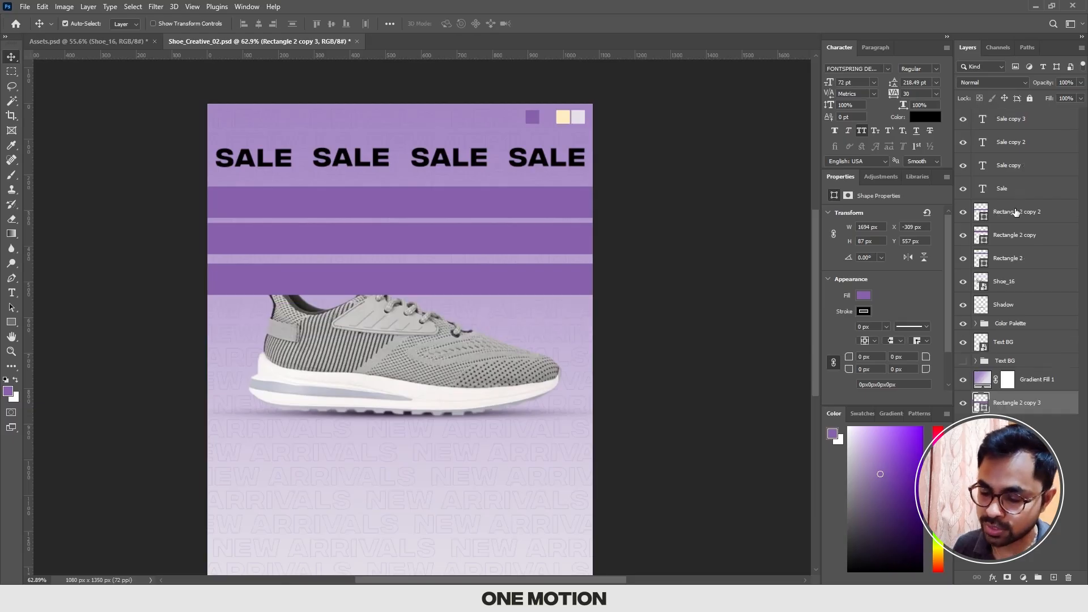
key("ctrl+shift+bracketright")
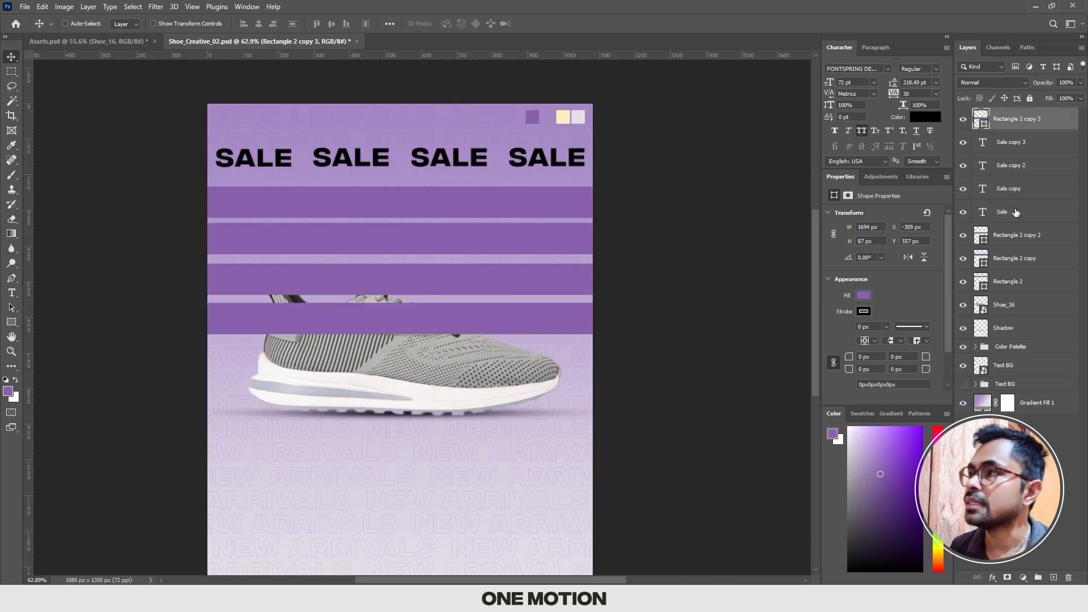
key("ctrl+bracketleft")
key("ctrl+bracketleft")
key("ctrl+bracketleft")
key("ctrl+bracketleft")
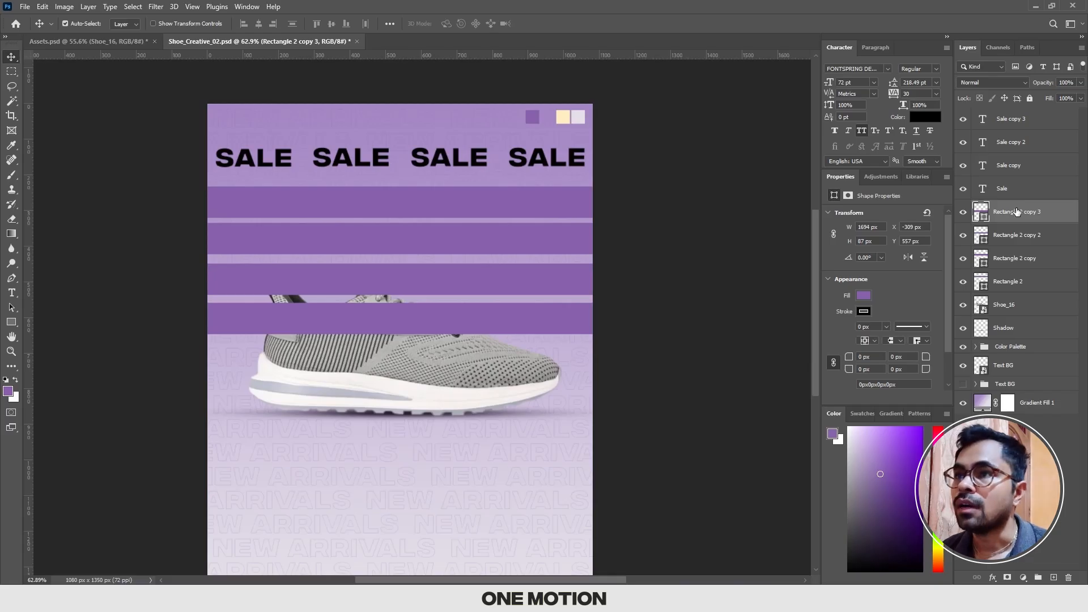
Step: Select all four SALE text layers and move the row down onto the top purple bar
scroll(410, 199, "up", 3)
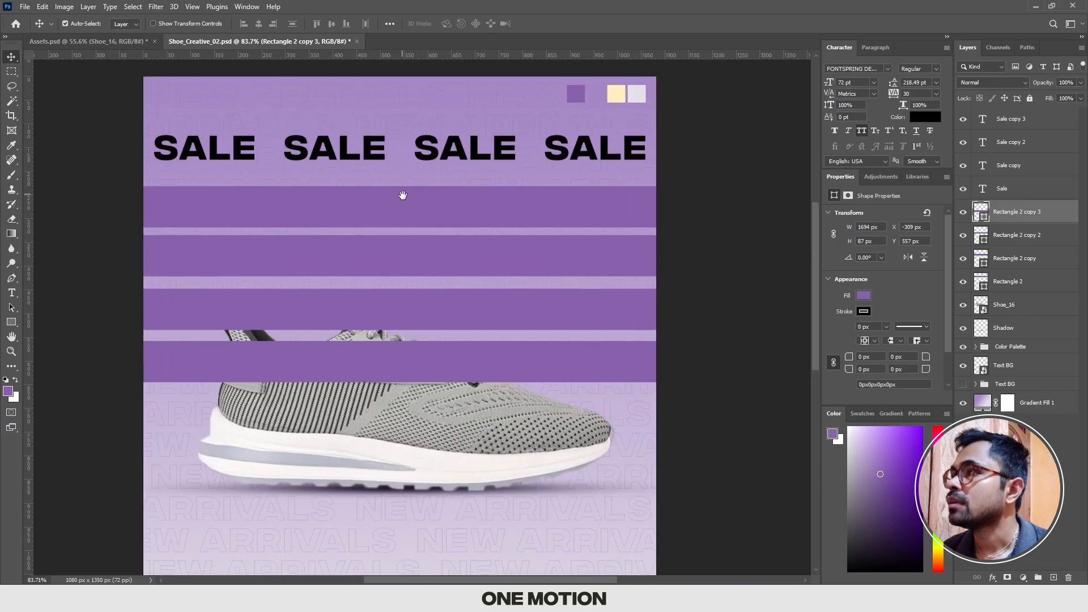
left_click(1004, 186)
left_click(1020, 124, "shift")
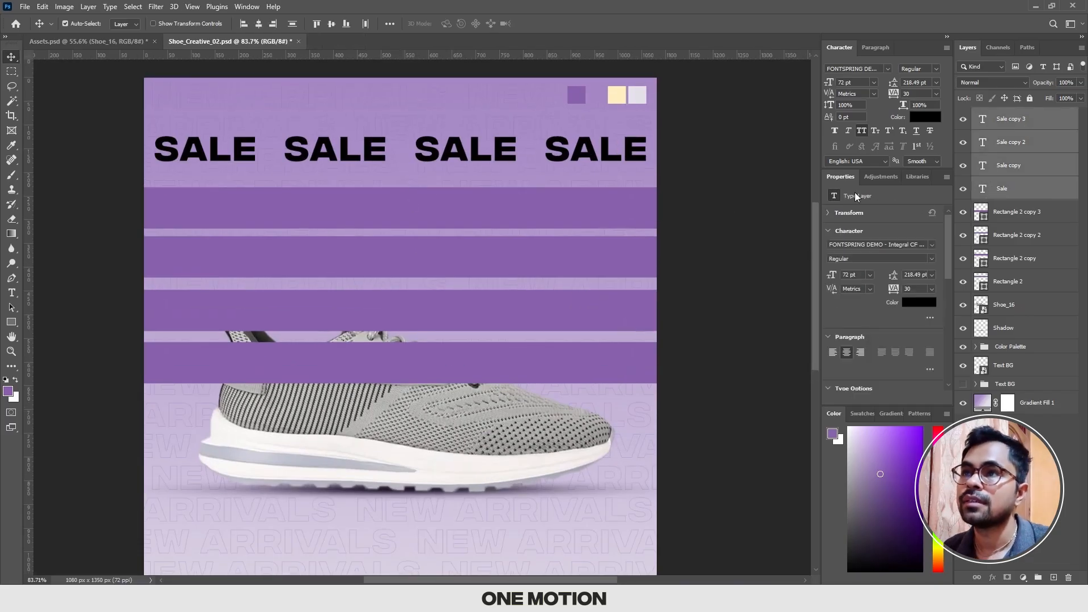
scroll(301, 171, "up", 2)
key("ctrl+t")
left_click_drag(379, 160, 368, 224)
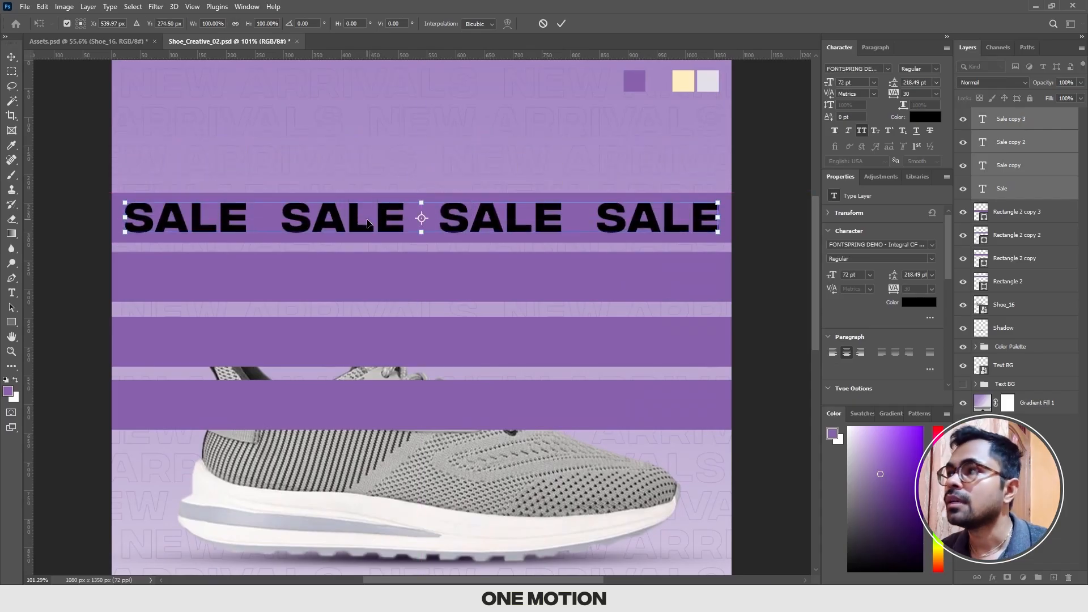
key("Return")
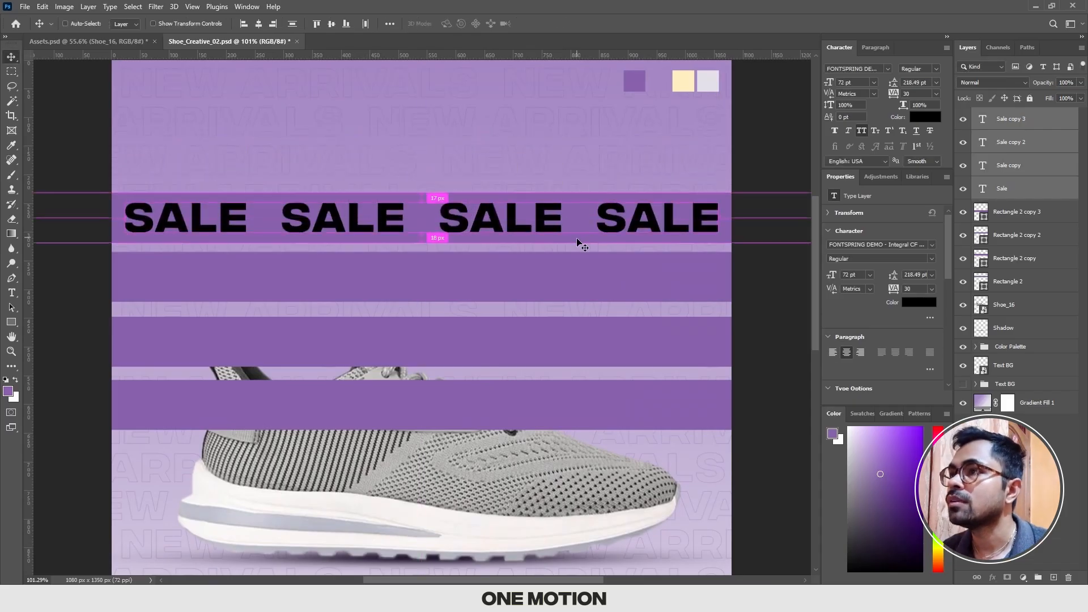
Step: Group the four SALE text layers with the top purple bar, Rectangle 2, and name the group Sale Group
left_click(963, 213)
left_click(964, 213)
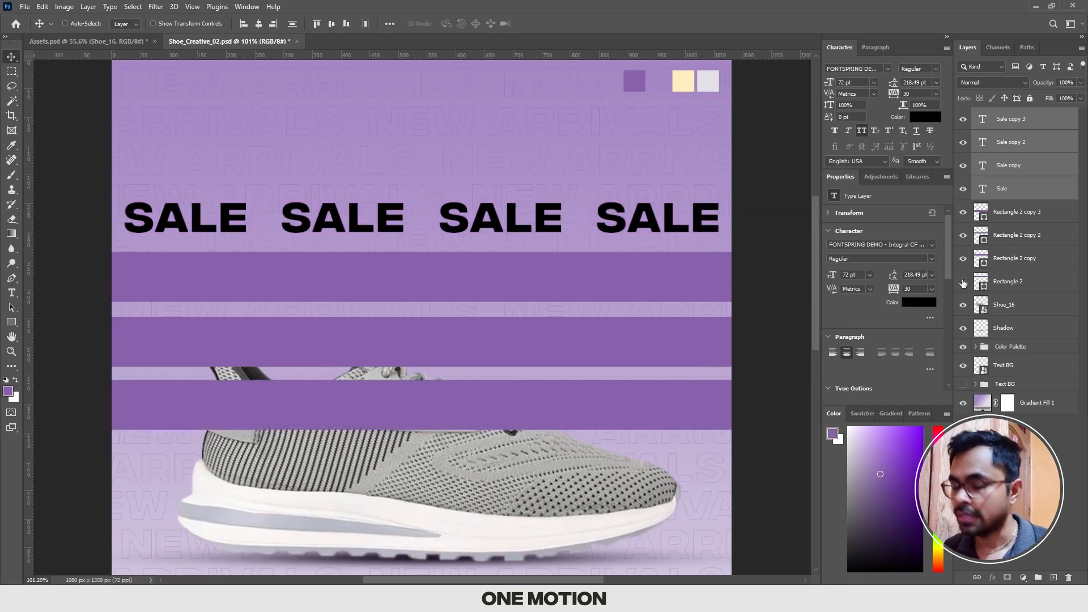
left_click(1028, 286)
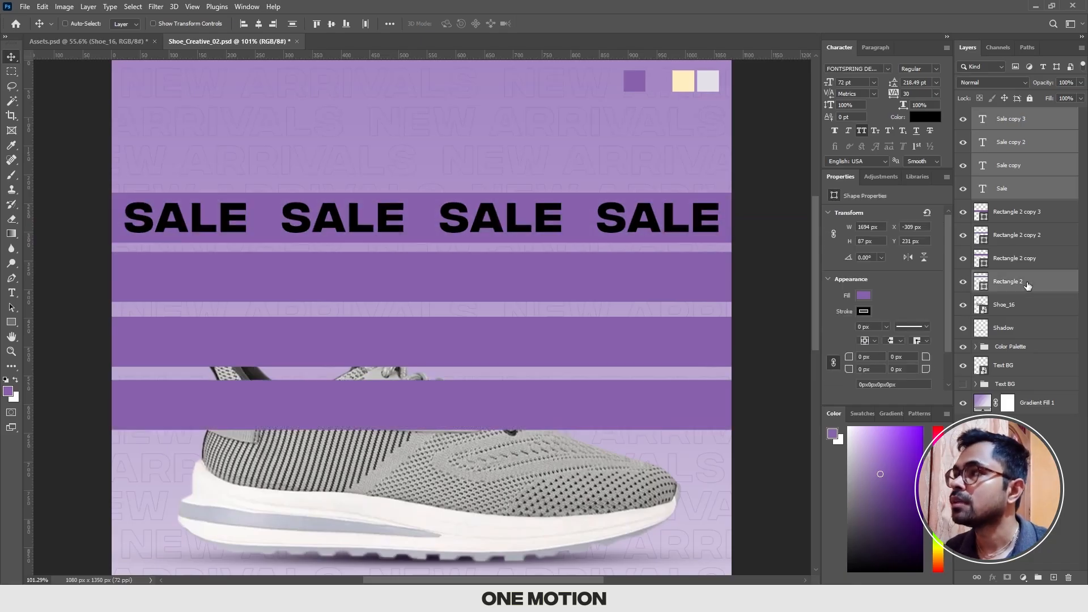
key("ctrl+g")
double_click(1008, 115)
type("Sa")
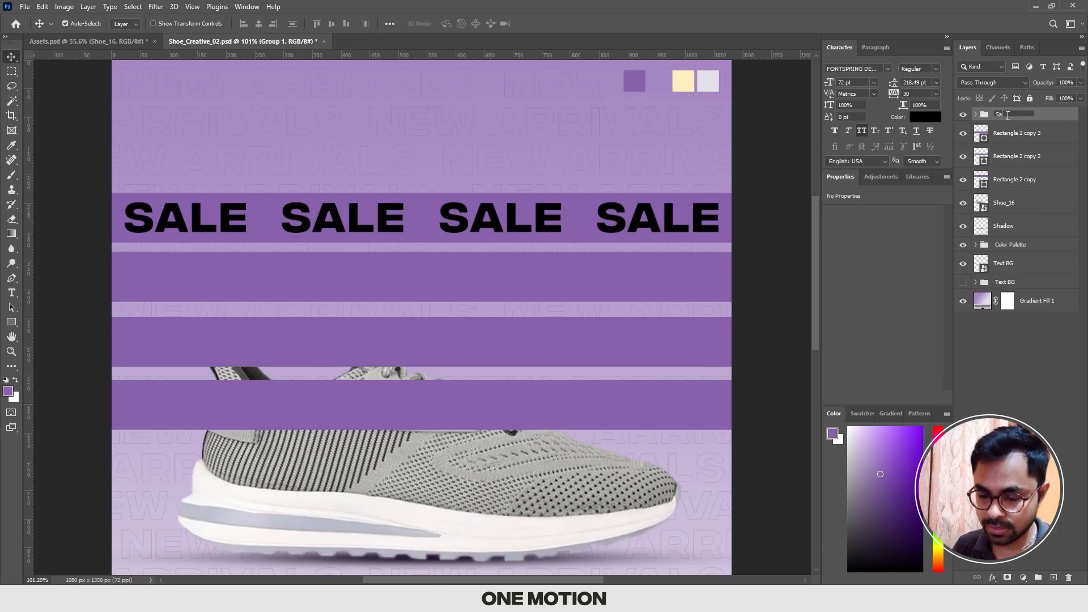
type("le Group")
key("Return")
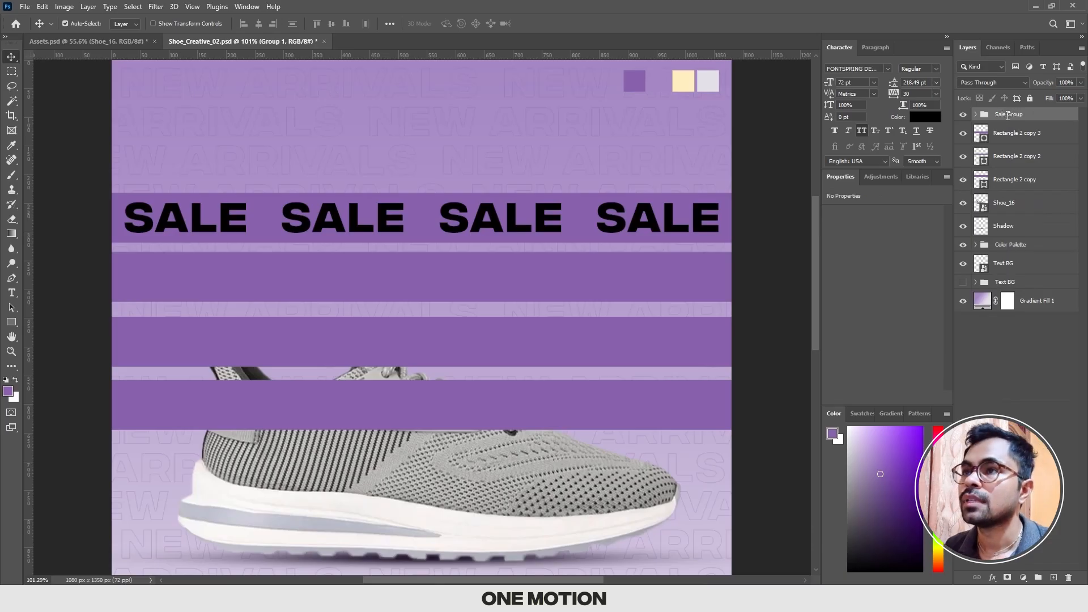
Step: Duplicate the second SALE text straight down onto the second purple bar and move the copy's layer out of Sale Group
scroll(600, 235, "down", 2)
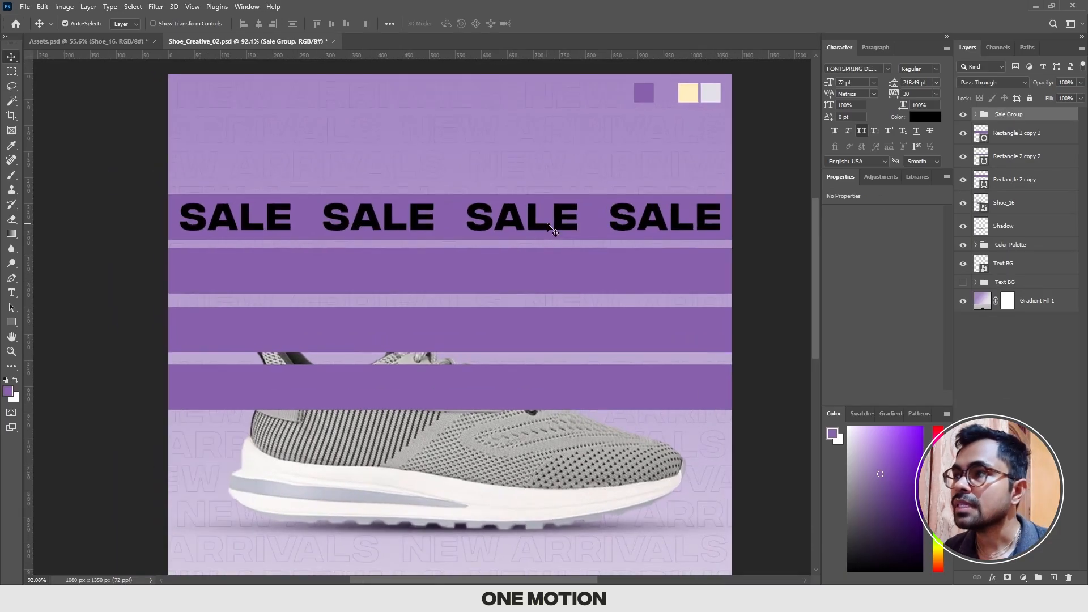
left_click_drag(546, 222, 545, 205)
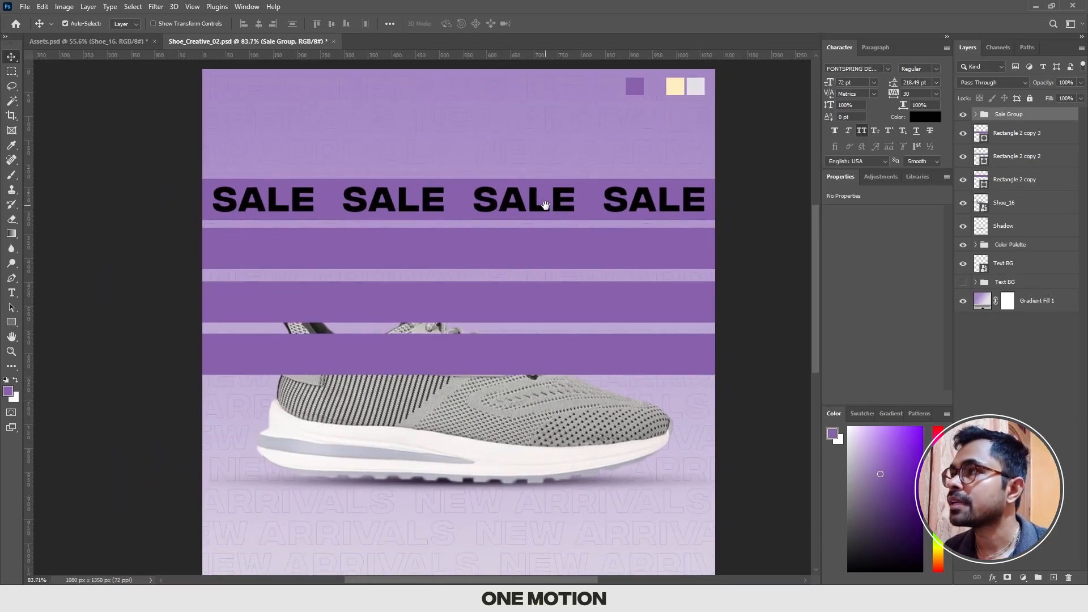
left_click(975, 114)
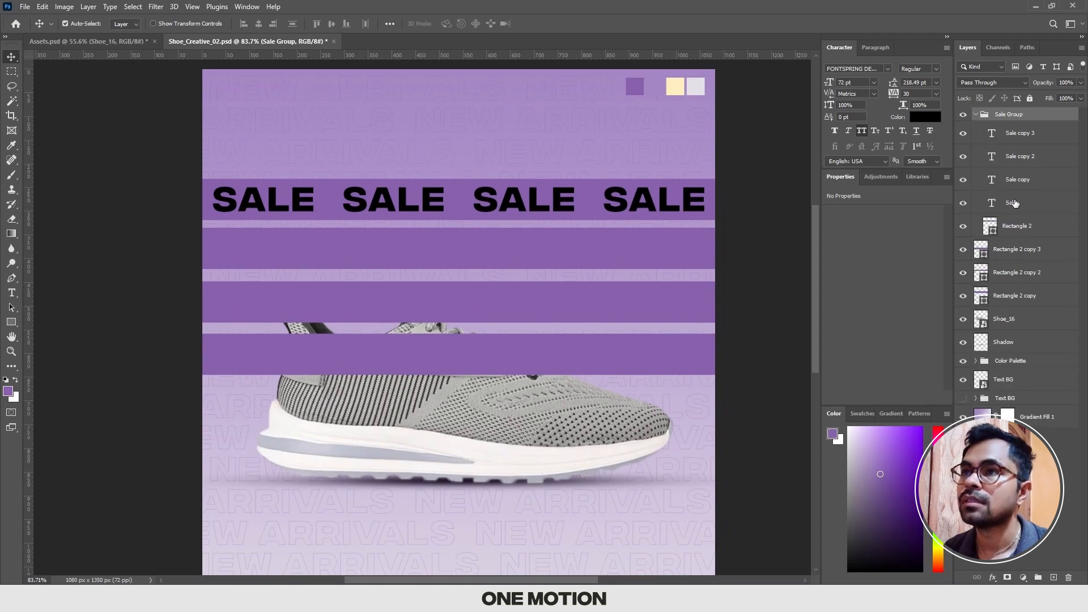
scroll(449, 200, "up", 2)
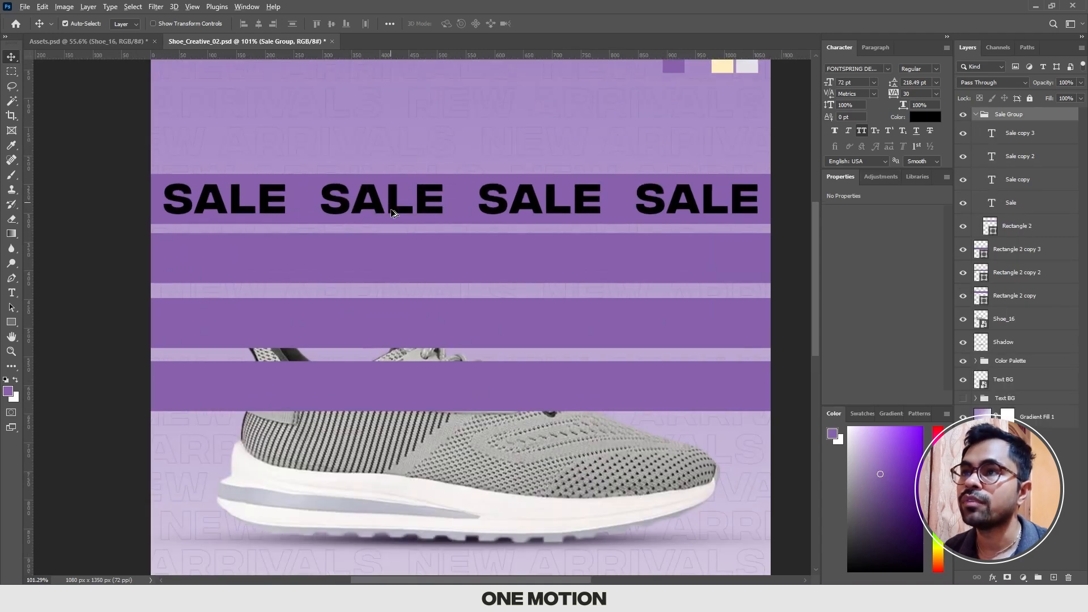
left_click_drag(387, 204, 390, 263)
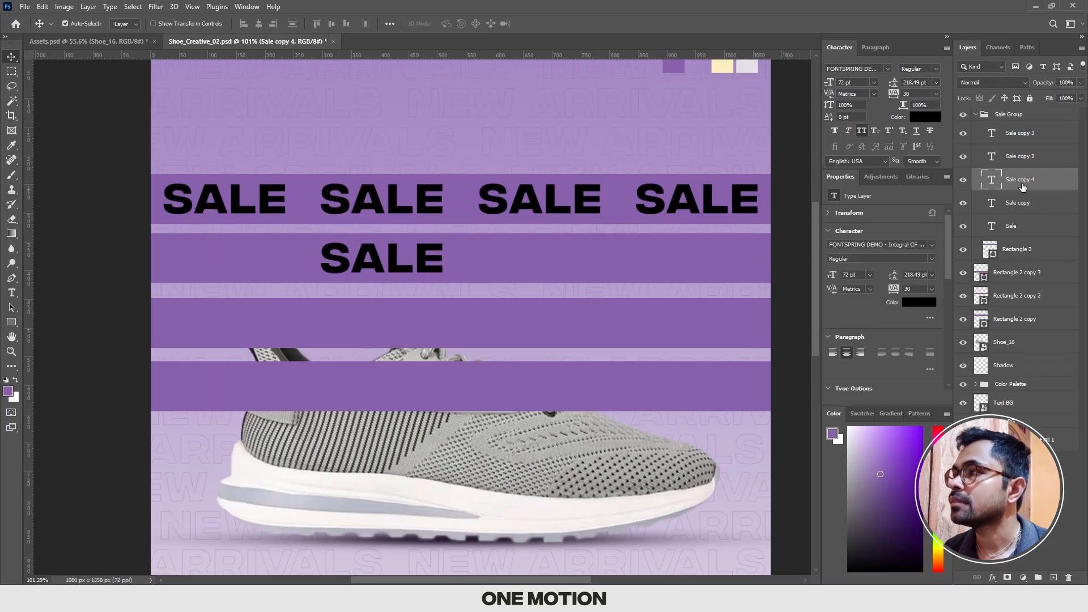
left_click_drag(1014, 259, 1013, 256)
left_click(976, 114)
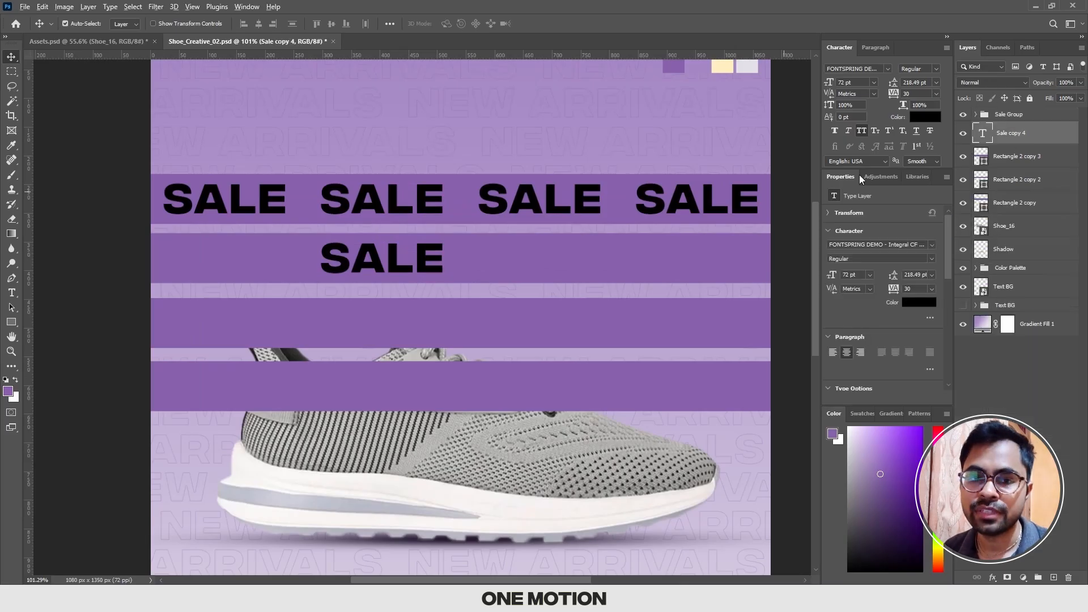
Step: Duplicate the second bar's SALE text twice and move the uppermost copy straight down onto the lowest purple bar
scroll(510, 220, "down", 2)
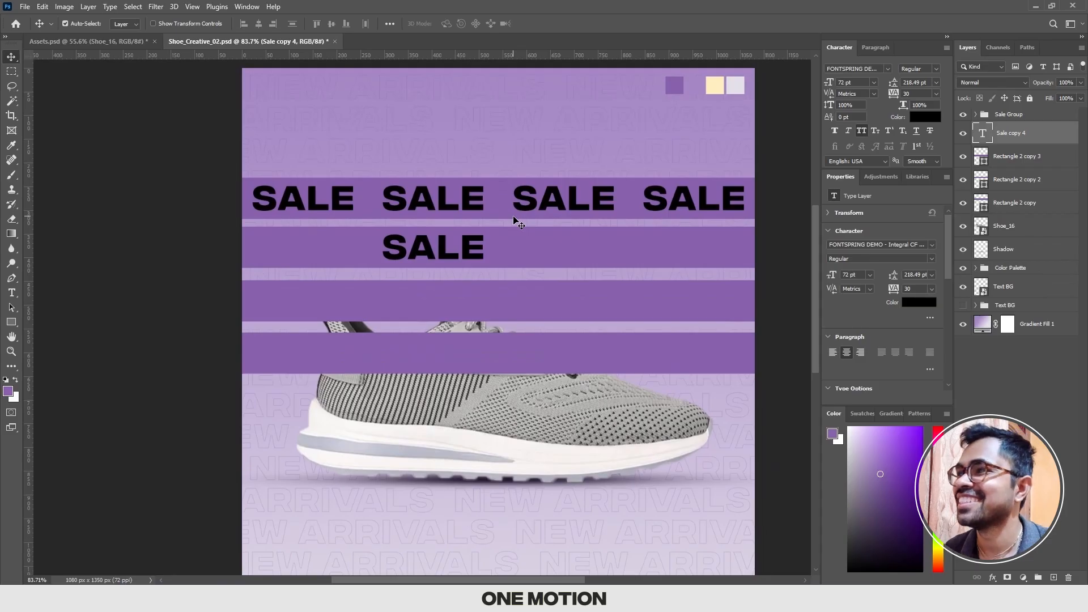
scroll(498, 217, "down", 1)
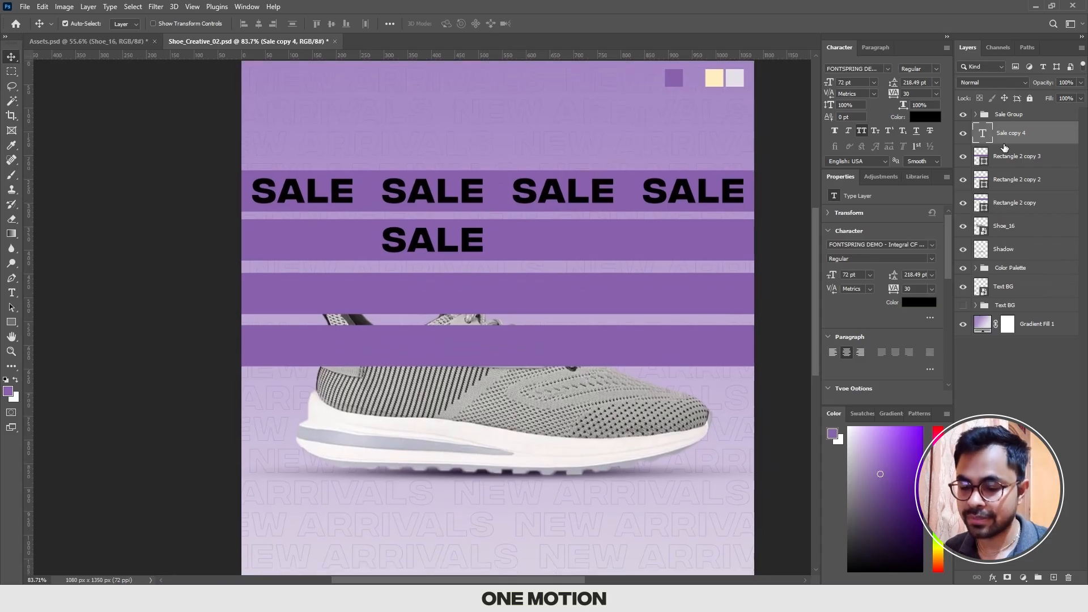
key("ctrl+j")
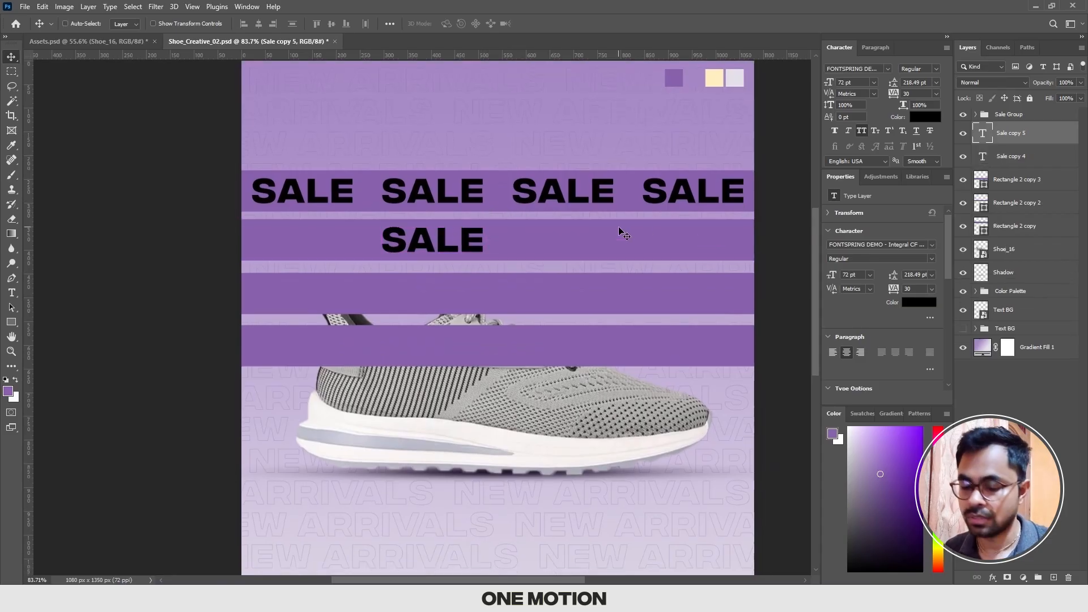
key("ctrl+j")
key("ctrl+t")
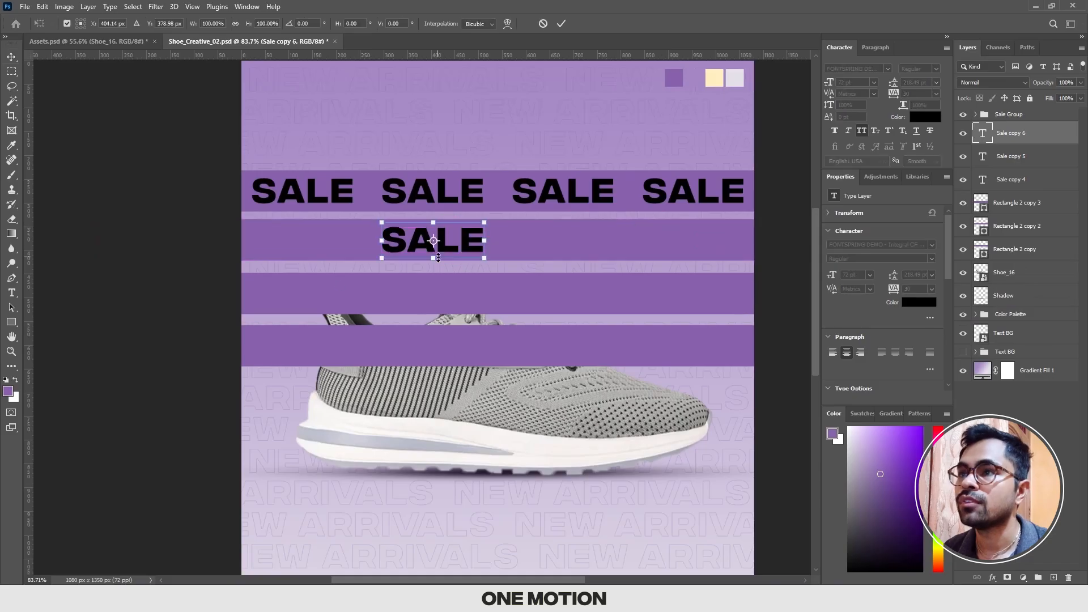
left_click_drag(465, 245, 464, 353)
left_click_drag(464, 351, 464, 350)
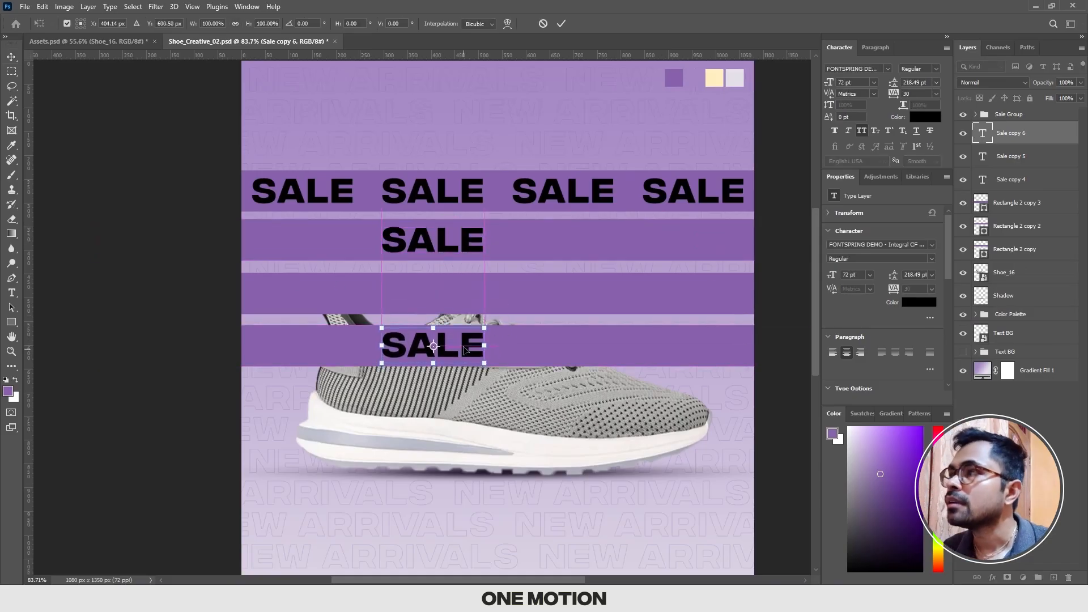
key("Return")
Step: Move the Sale copy 5 text straight down onto the third purple bar
left_click(990, 160)
key("ctrl+t")
left_click_drag(453, 242, 453, 291)
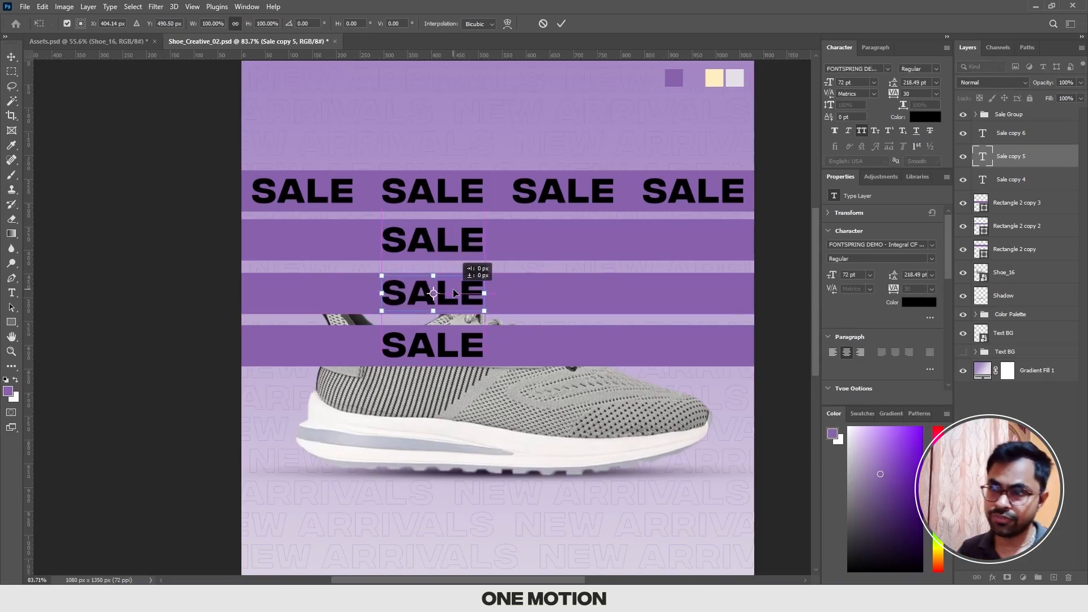
key("Return")
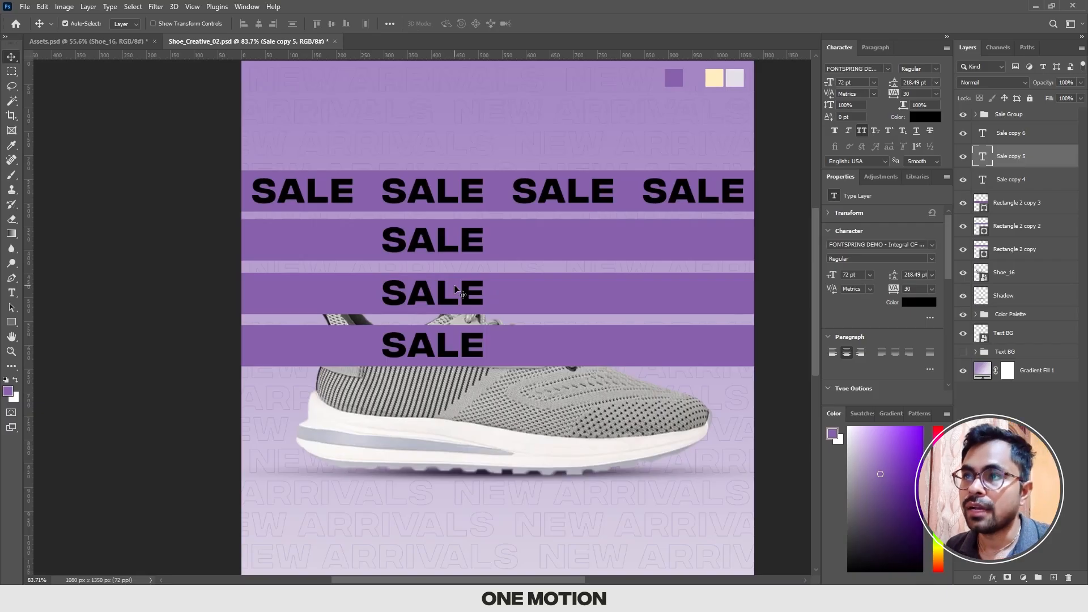
Step: Replace the SALE text on the second purple bar with NEW ARRIVALS
scroll(434, 245, "up", 4)
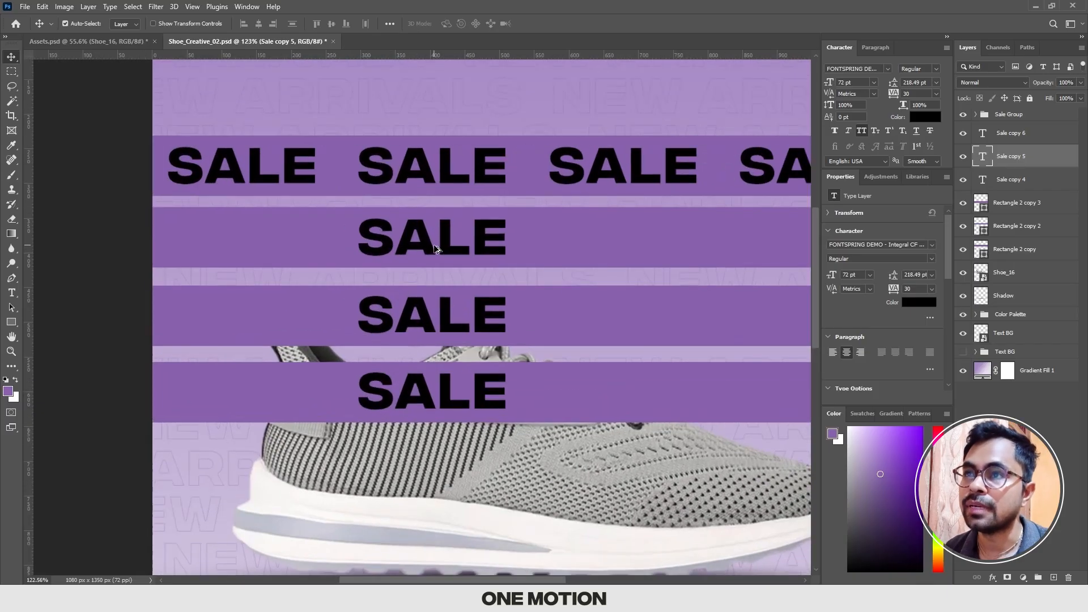
left_click_drag(424, 244, 387, 277)
scroll(416, 264, "down", 2)
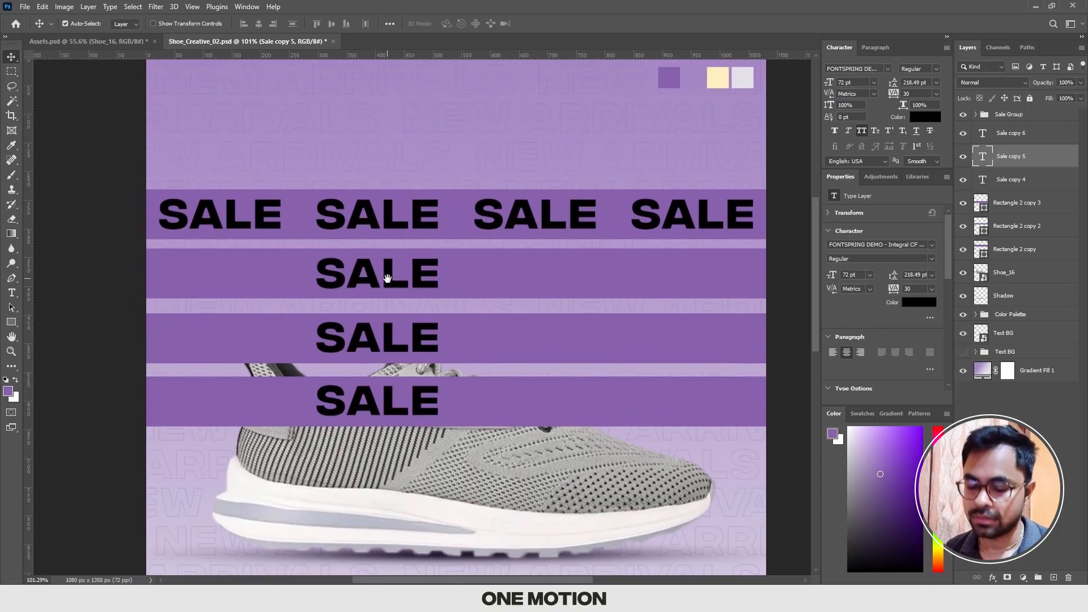
scroll(387, 278, "up", 1)
key("t")
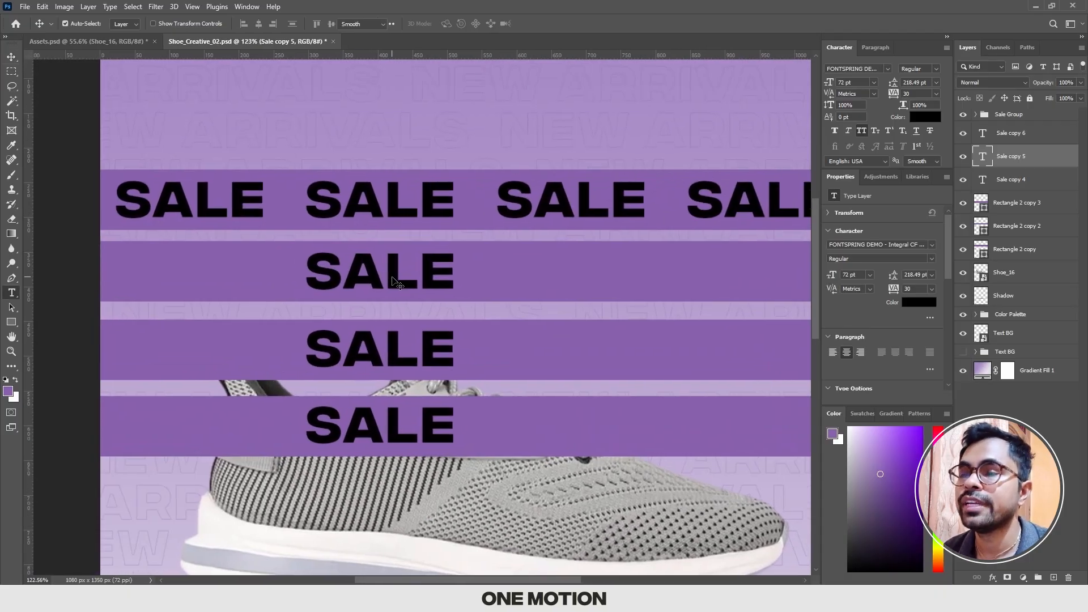
left_click(392, 276)
key("ctrl+a")
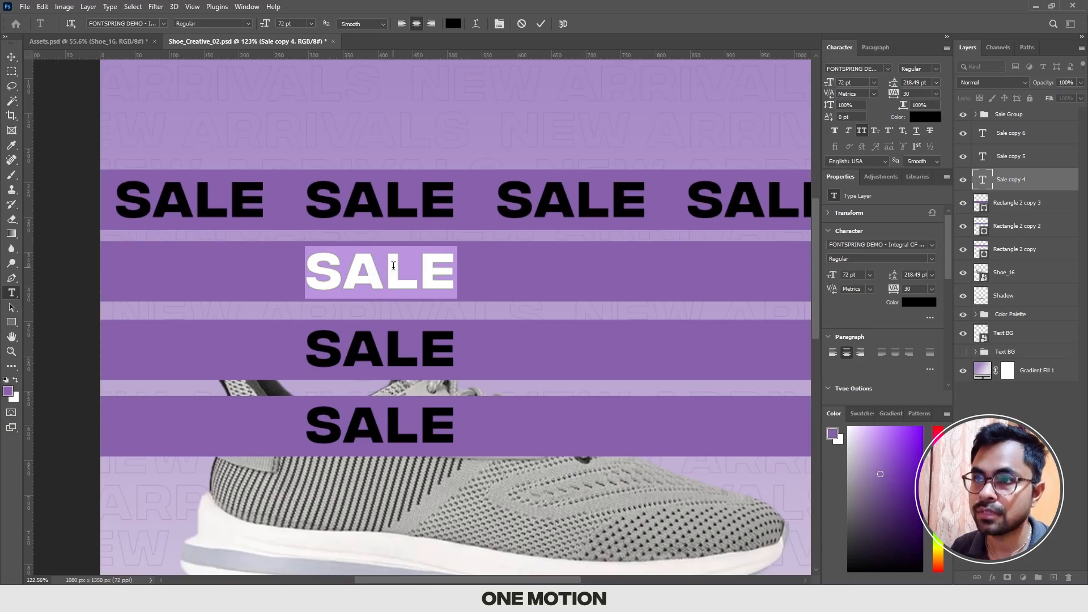
type("NEW AR")
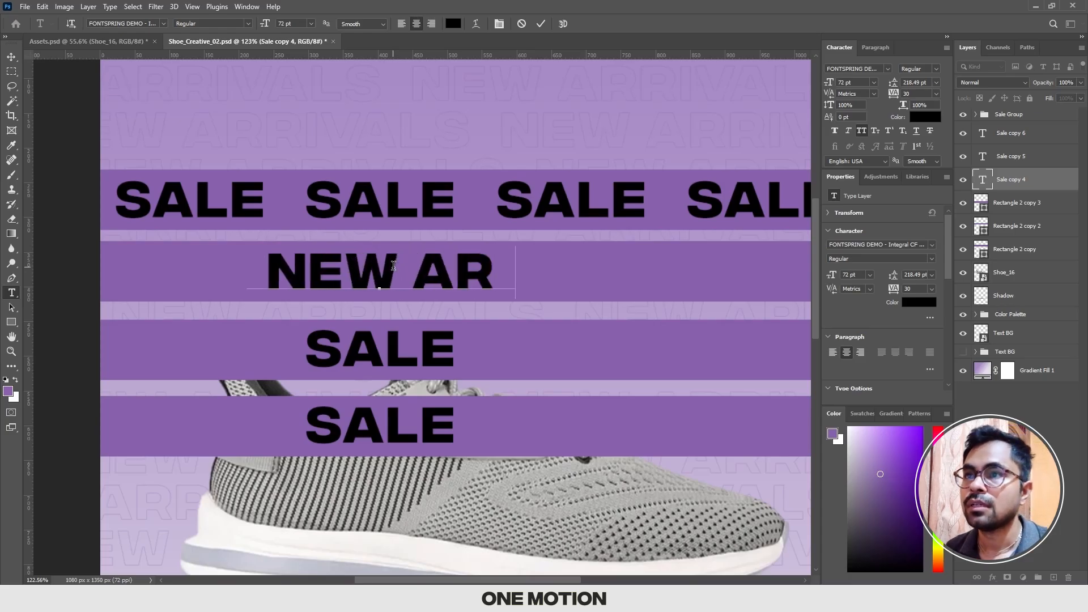
type("RIVALS")
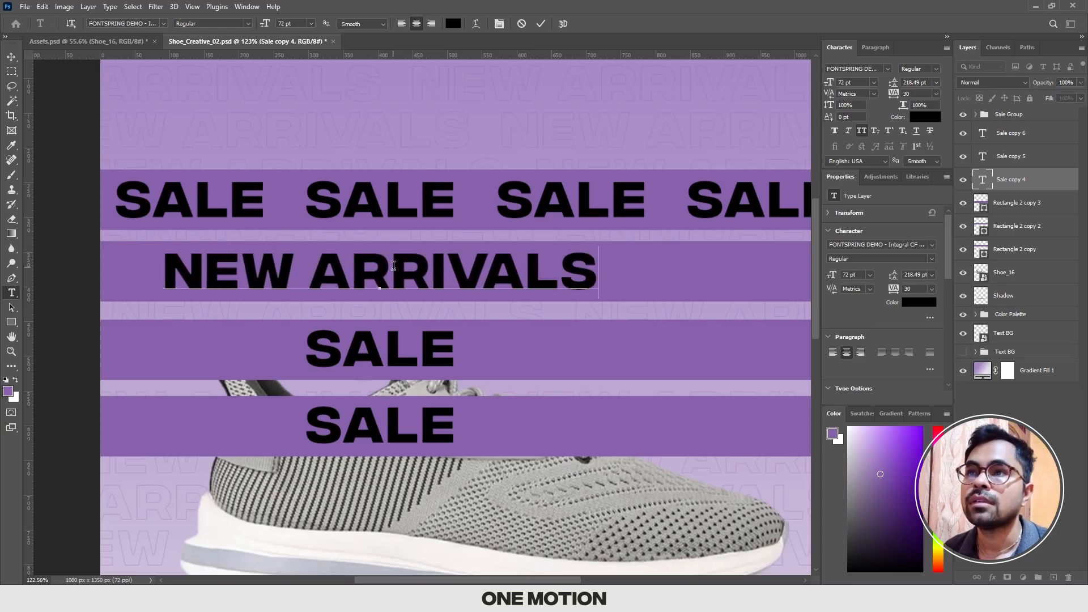
left_click(12, 57)
Step: Replace the SALE text on the third purple bar with SHOPPING DAYS
scroll(429, 288, "down", 2)
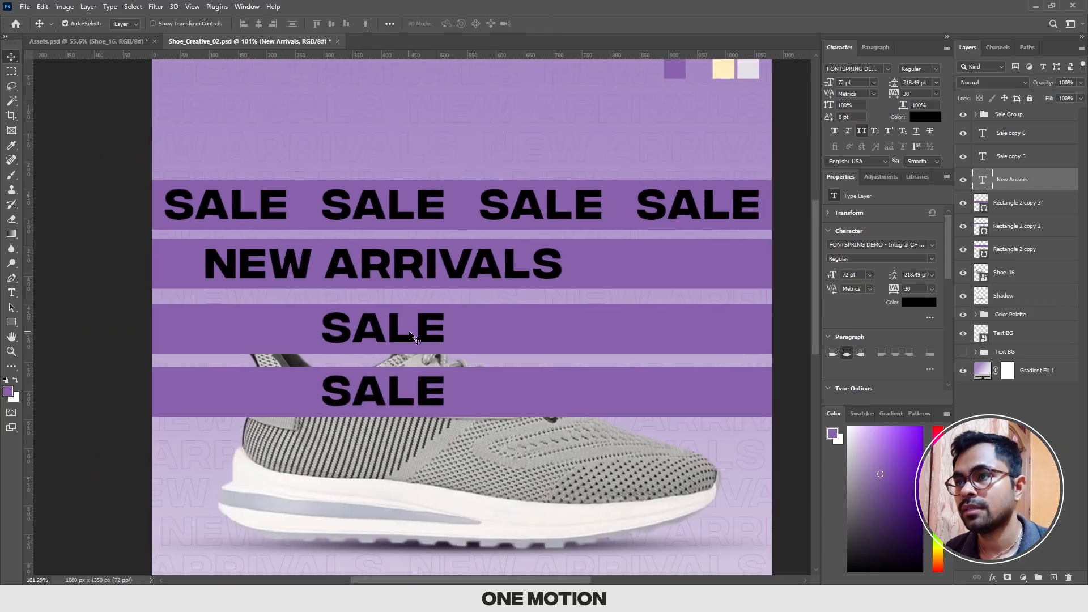
left_click(395, 340)
double_click(395, 339)
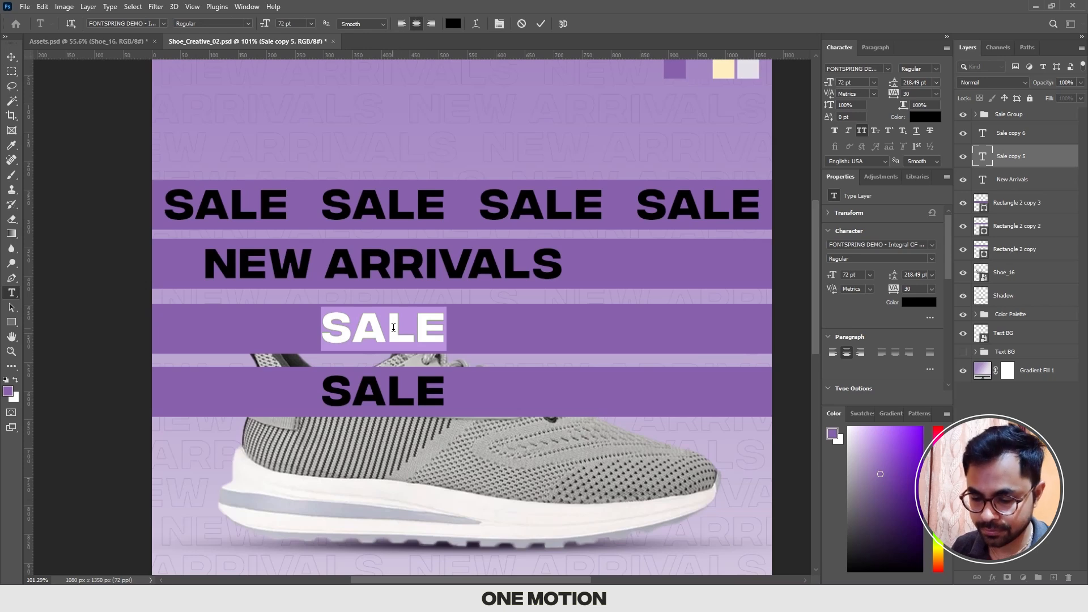
type("SHOPP")
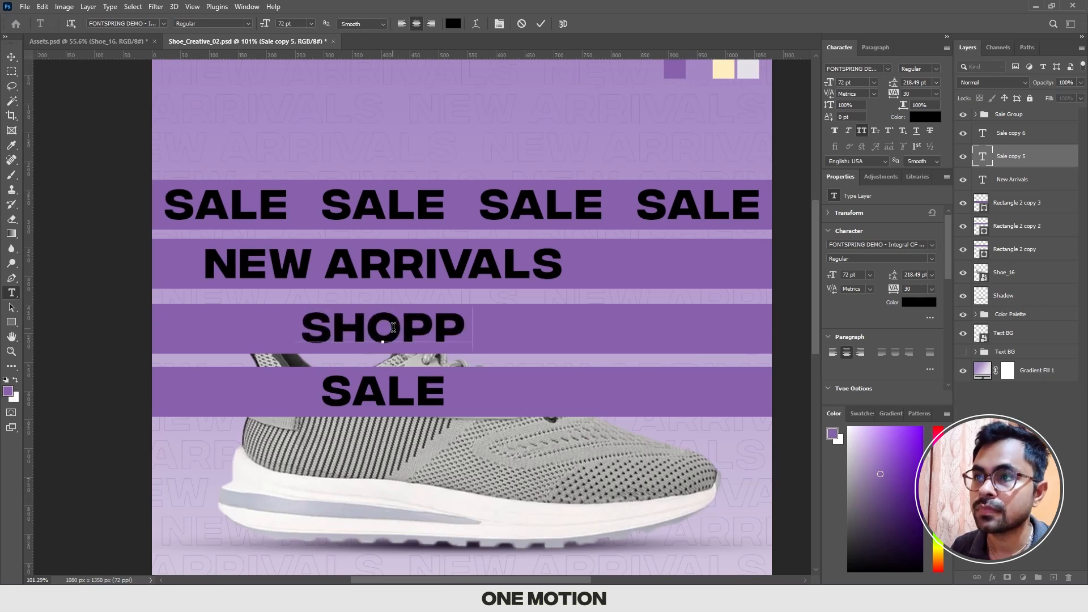
type("ING DAYS")
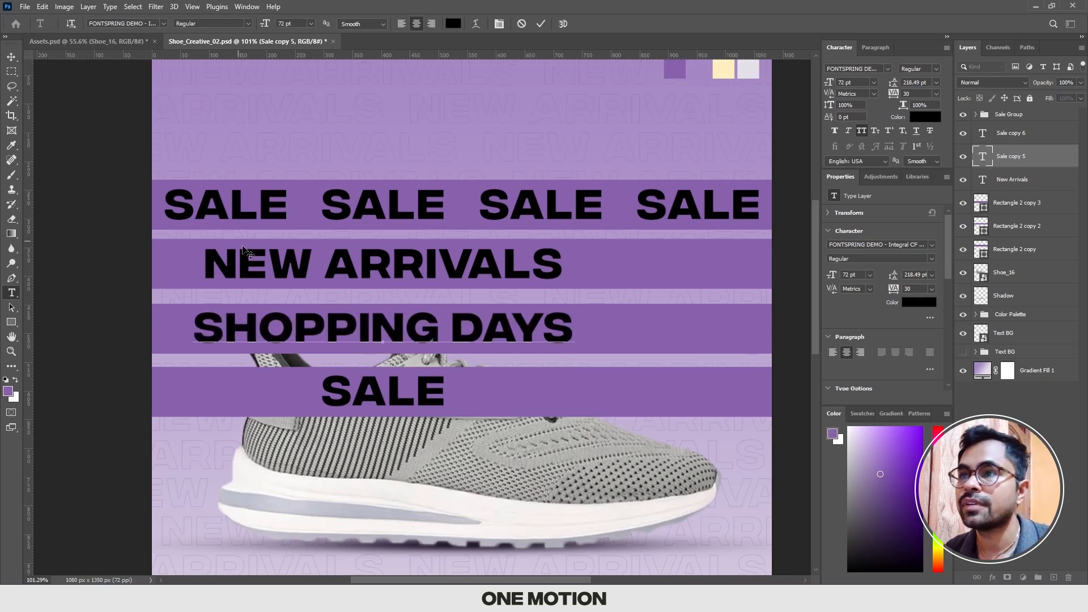
left_click(12, 57)
Step: Duplicate the SALE text along the lowest purple bar so that four evenly spaced copies span its width
scroll(391, 345, "down", 1)
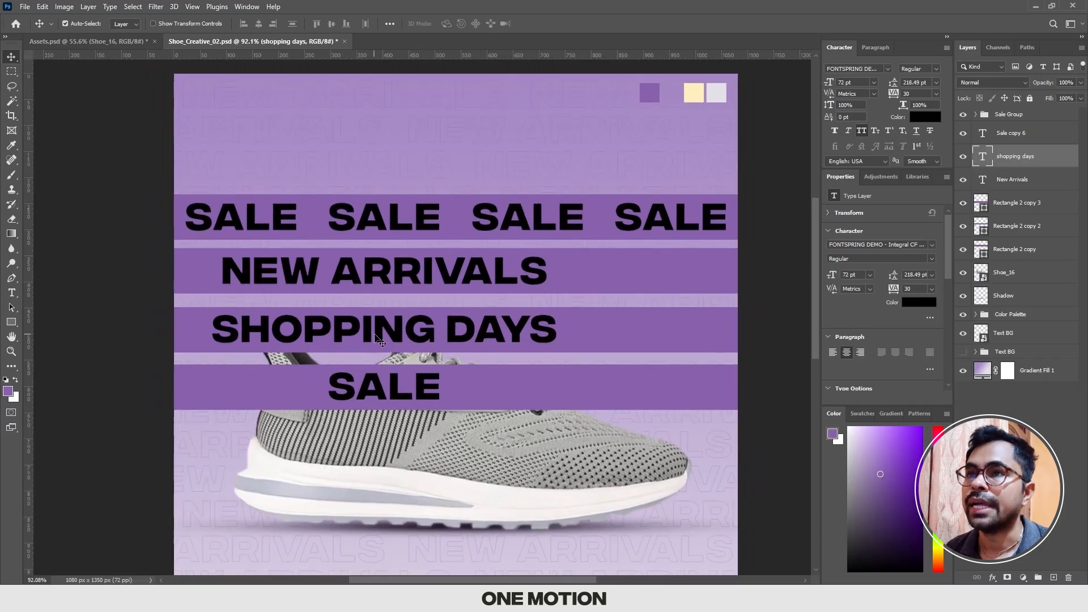
left_click_drag(378, 336, 392, 335)
scroll(392, 334, "up", 1)
scroll(392, 333, "down", 1)
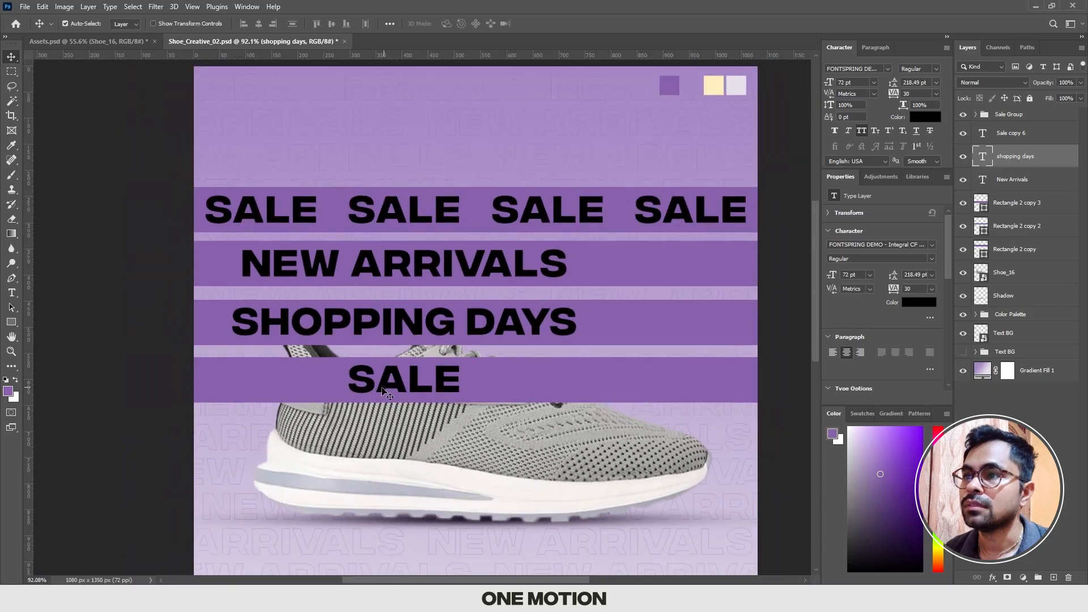
mouse_move(443, 380)
left_mouse_down()
mouse_move(305, 381)
mouse_move(448, 390)
left_mouse_up()
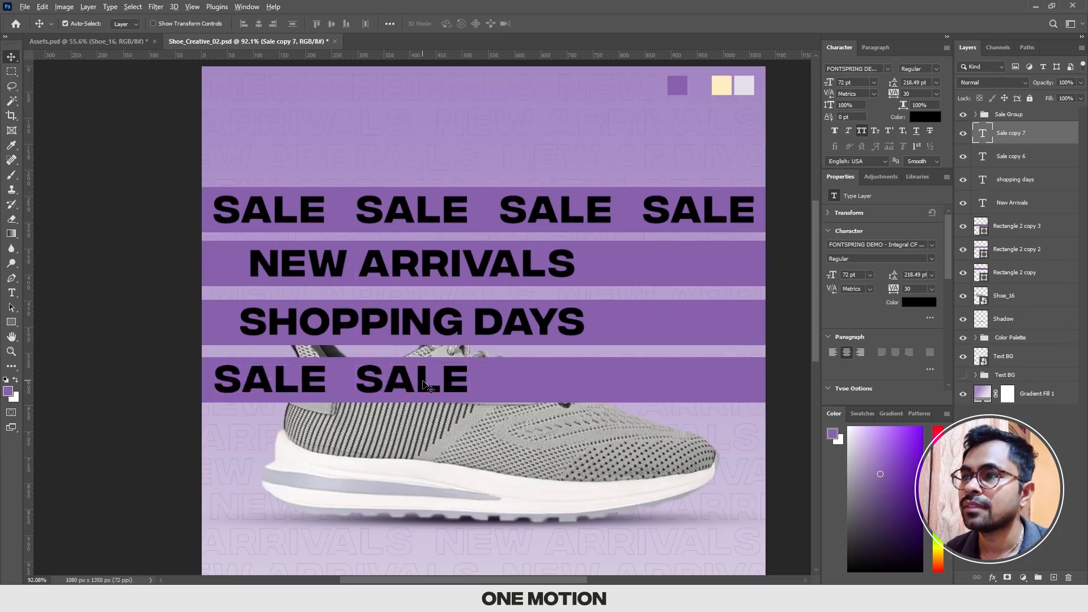
left_click_drag(451, 384, 667, 375)
scroll(686, 376, "down", 1)
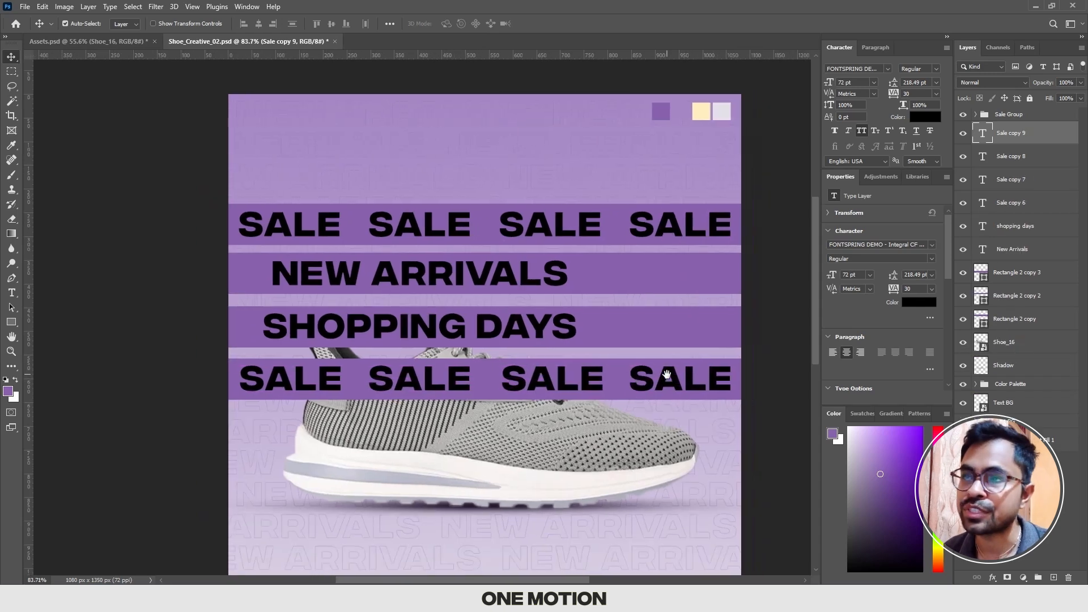
Step: Shift SHOPPING DAYS to the left end of the third bar and duplicate it to the right past the canvas edge
scroll(439, 404, "up", 1)
left_click_drag(439, 403, 370, 377)
scroll(370, 377, "down", 1)
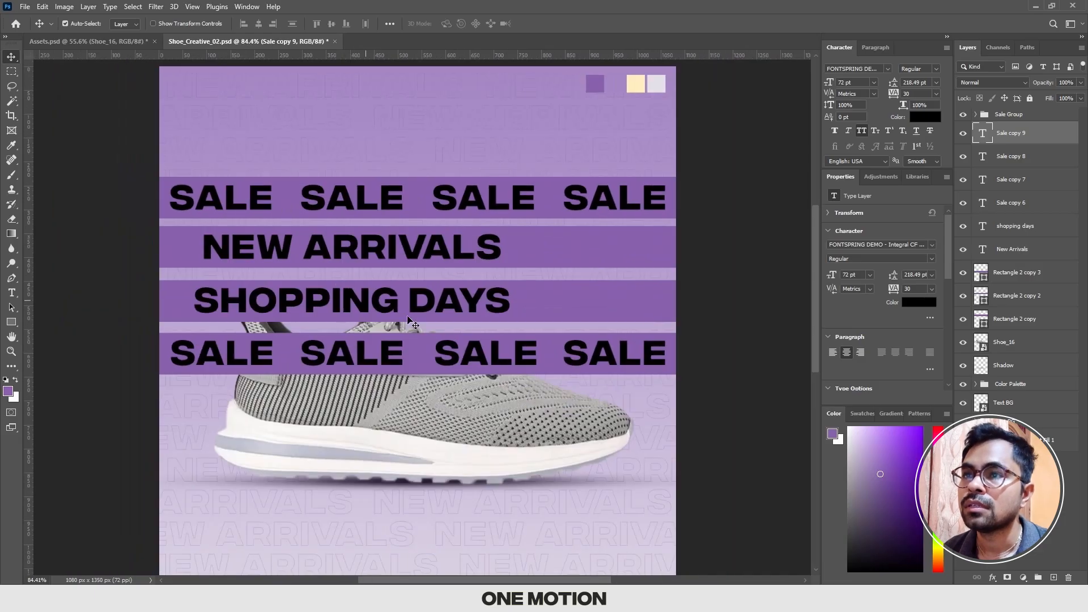
scroll(417, 312, "up", 1)
left_click_drag(412, 301, 770, 297)
Step: Shift NEW ARRIVALS to the left end of the second bar, try a duplicate beside it, and delete that copy
left_click_drag(186, 233, 151, 233)
left_click_drag(152, 233, 515, 233)
scroll(517, 237, "down", 1)
scroll(516, 237, "up", 1)
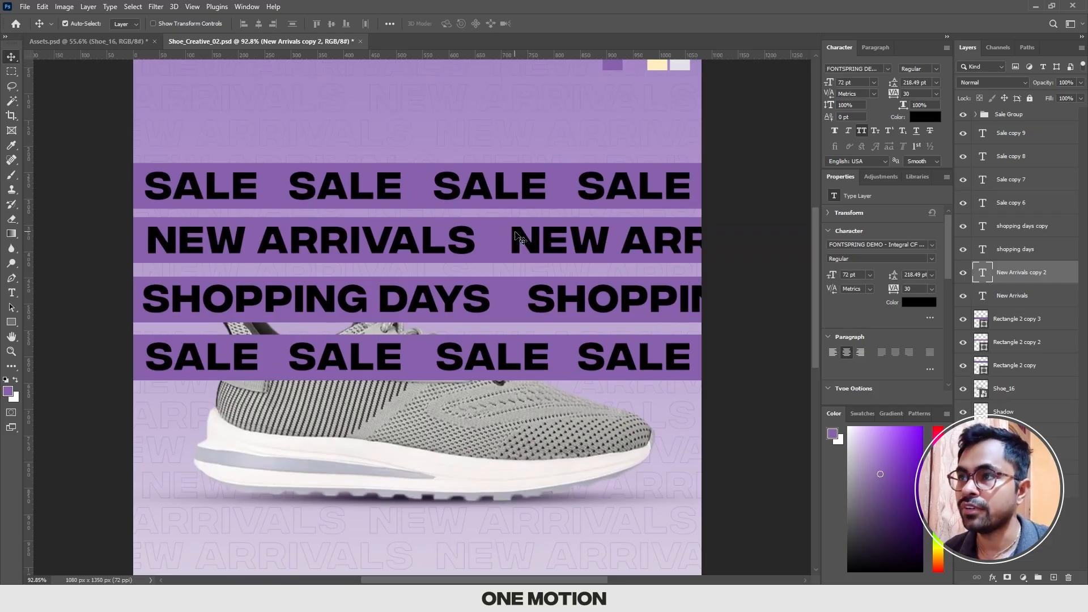
key("Delete")
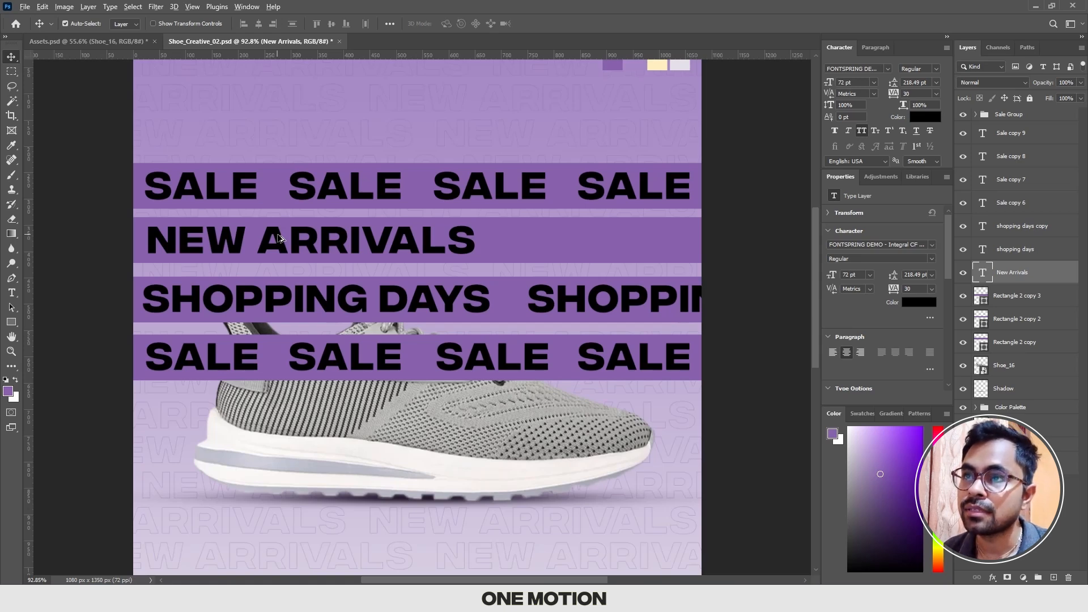
Step: Duplicate NEW ARRIVALS horizontally along the second bar, placing the copy just right of the original so it runs past the canvas edge
left_click_drag(278, 238, 425, 237)
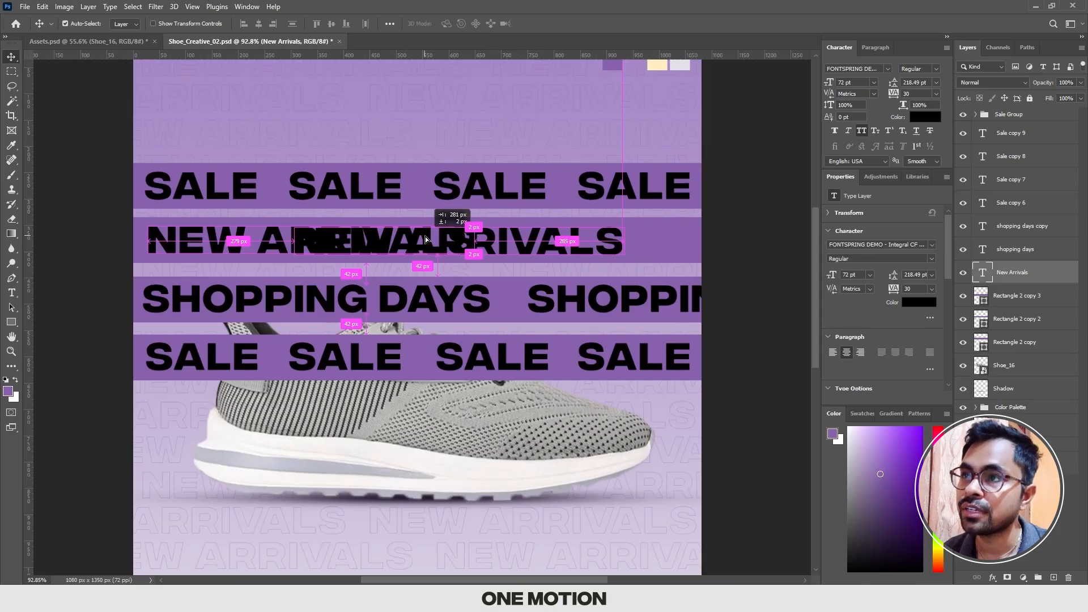
left_click_drag(425, 238, 640, 236)
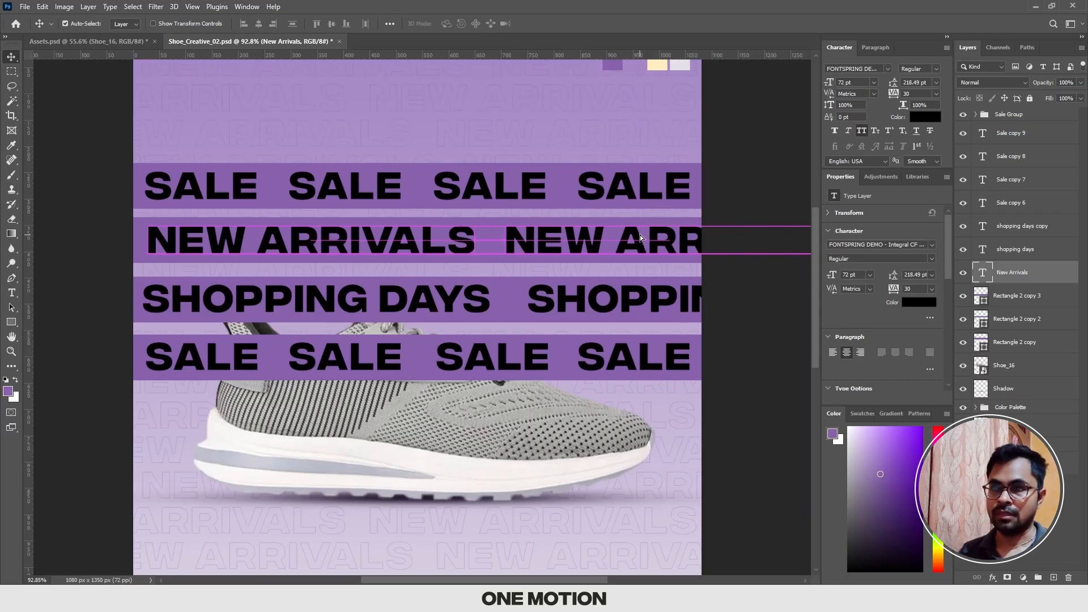
scroll(638, 235, "down", 1)
scroll(632, 237, "down", 3)
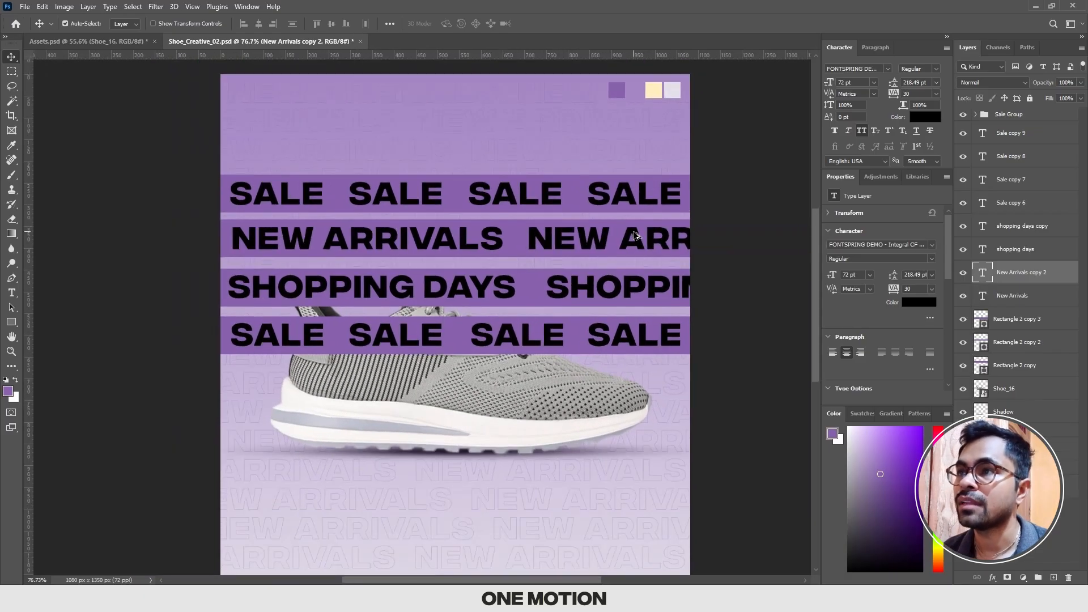
scroll(556, 230, "up", 1)
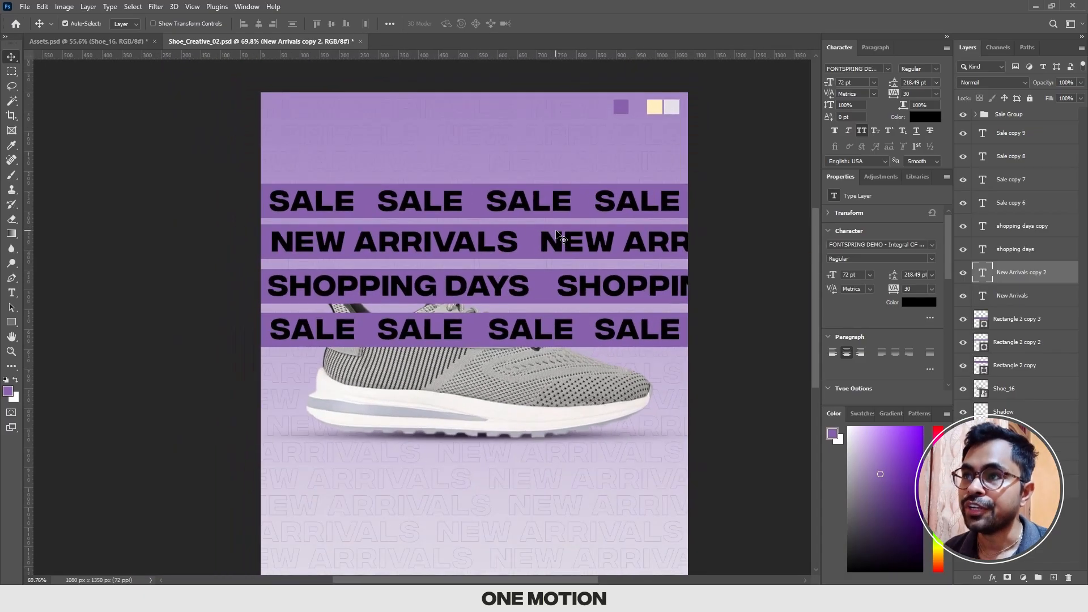
scroll(556, 230, "down", 2)
left_click_drag(556, 231, 548, 224)
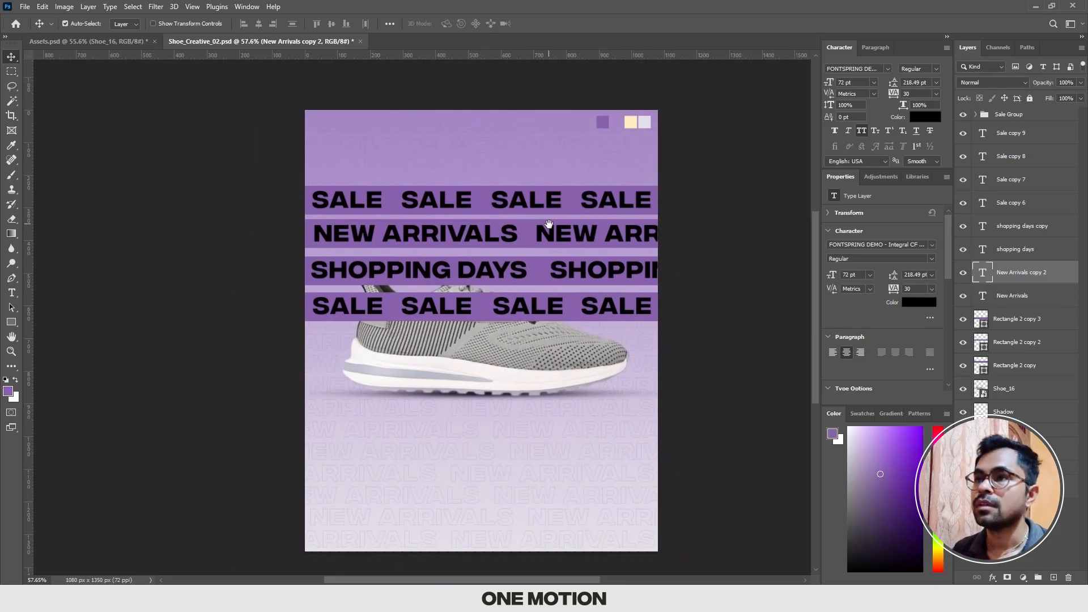
left_click_drag(426, 219, 390, 217)
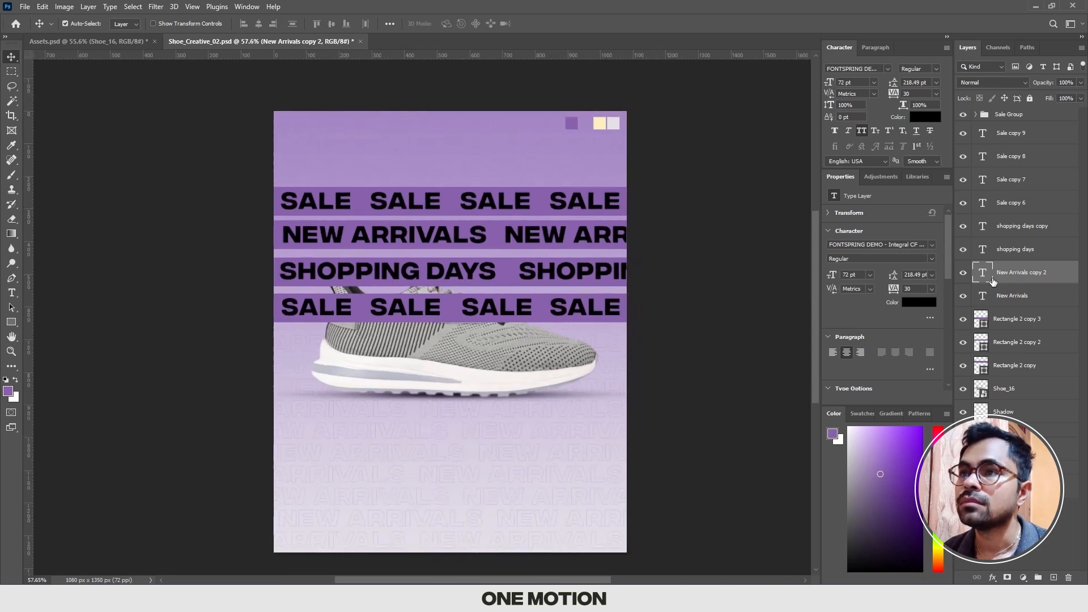
Step: Group the lowest bar, Rectangle 2 copy 3, with its four SALE text layers and name the group Sale Group 2
scroll(411, 235, "up", 1)
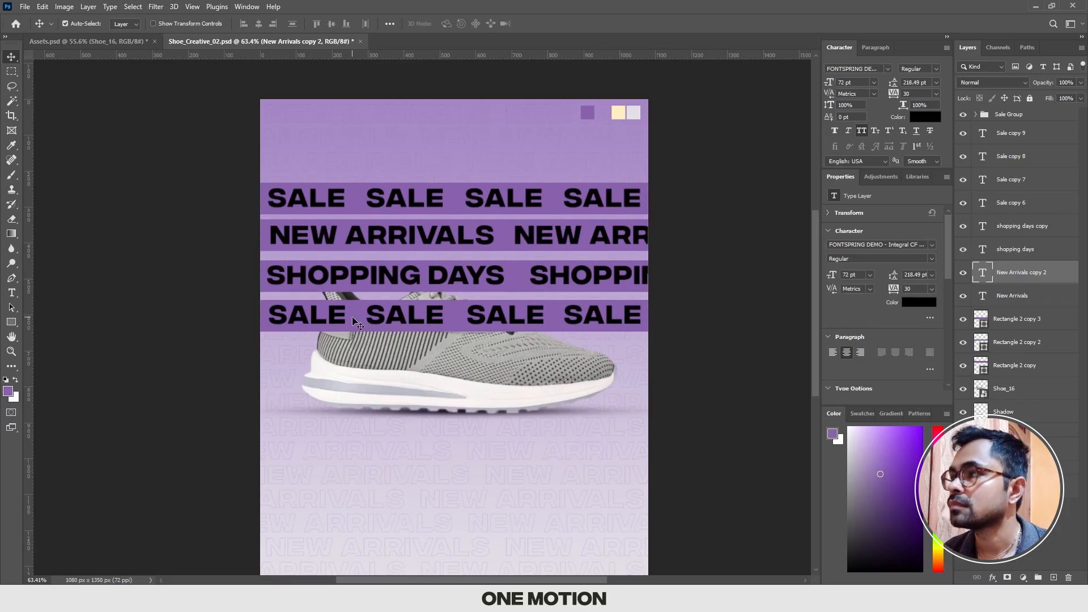
left_click(353, 317)
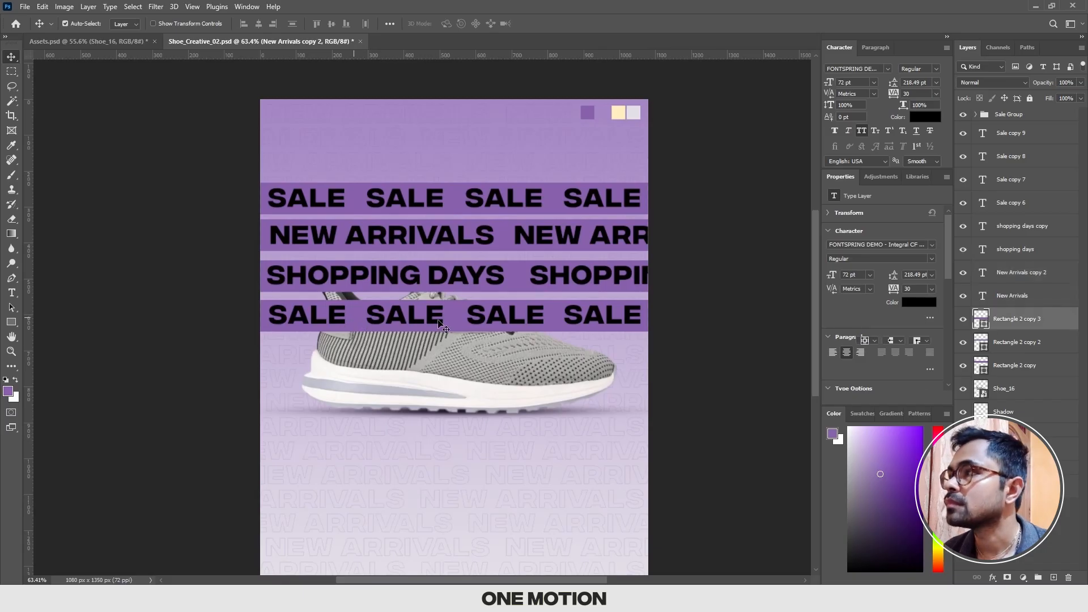
left_click(1008, 142, "ctrl")
left_click(1012, 163, "ctrl")
left_click(1013, 185, "ctrl")
left_click(1013, 213, "ctrl")
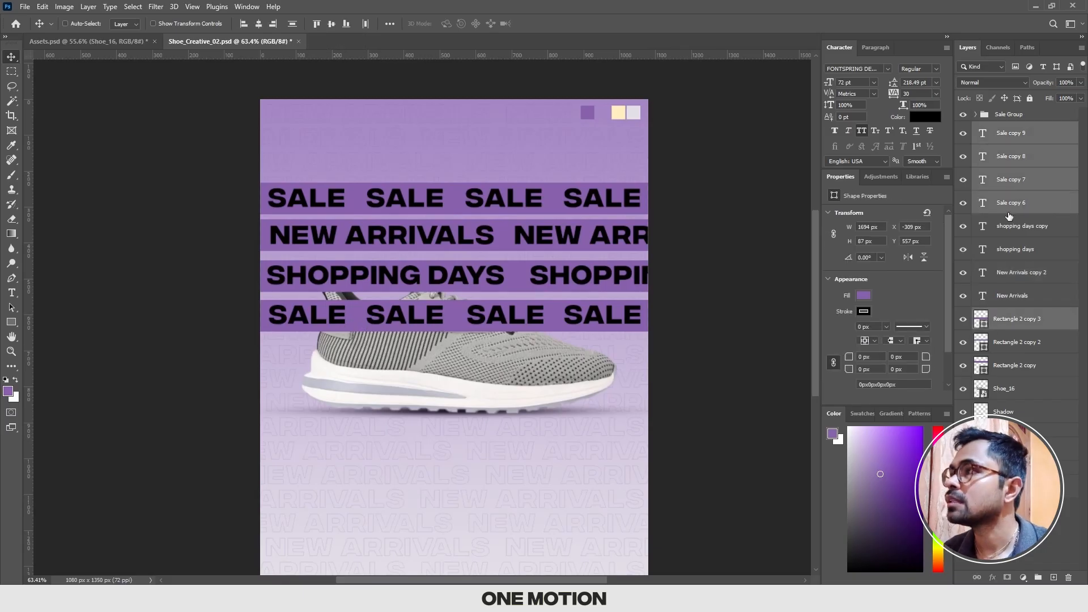
key("ctrl+g")
double_click(1011, 131)
type("Sale G")
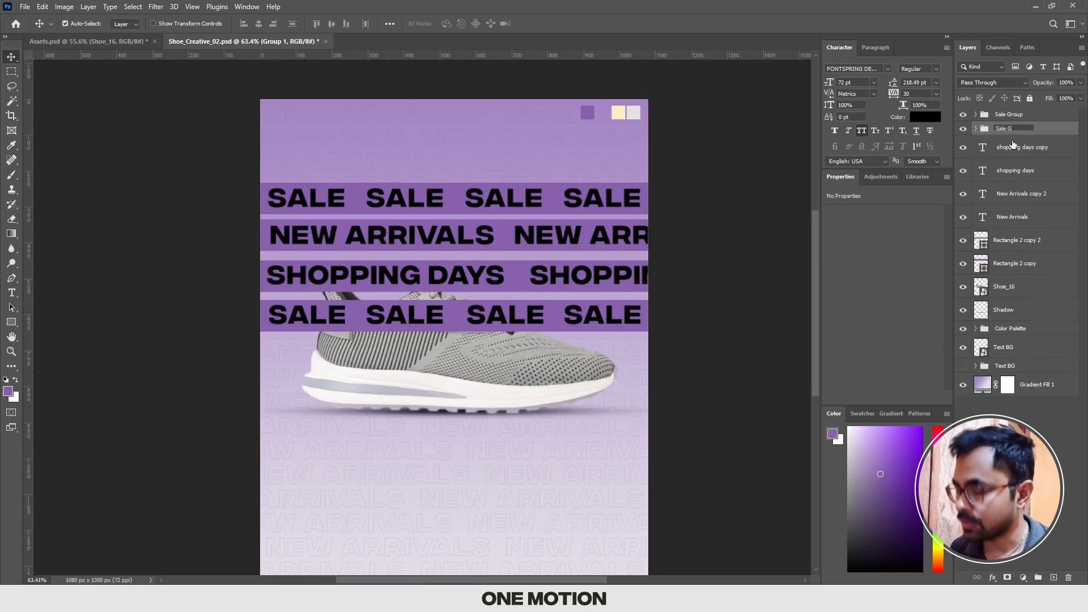
type("roup 2")
key("Return")
Step: Group both shopping days text layers with Rectangle 2 copy 2 and name the group ShoppinG Days Group
left_click(1016, 169)
left_click(1018, 149, "ctrl")
double_click(963, 263)
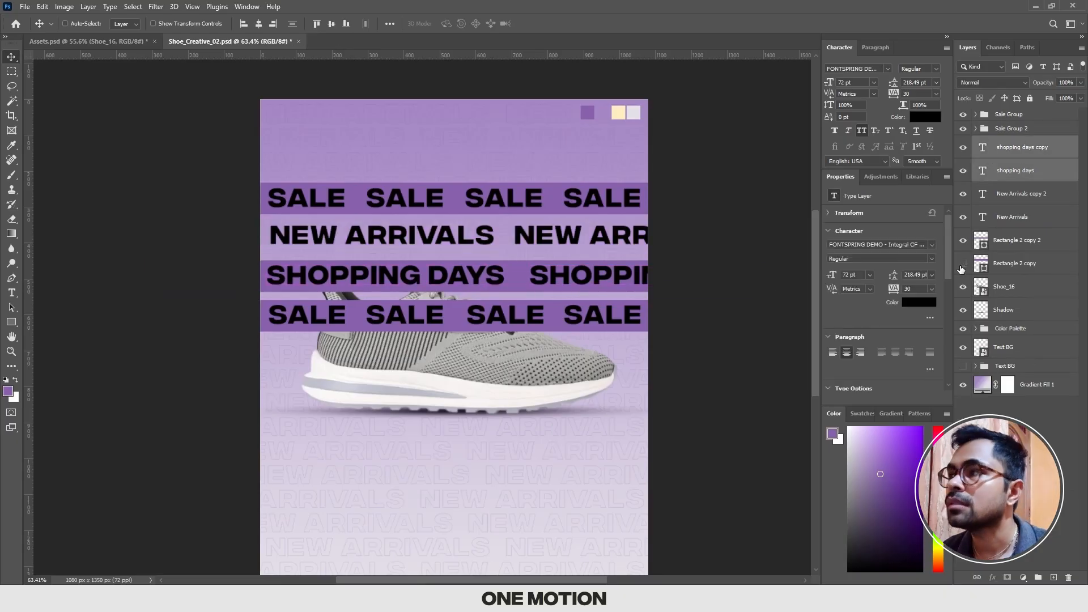
left_click(1016, 241, "ctrl")
key("ctrl+g")
double_click(1007, 143)
type("ShoppinG Days Group")
key("Return")
Step: Group both New Arrivals text layers with Rectangle 2 copy and name the group New Arrival Group
left_click(999, 167)
left_click(1020, 210, "shift")
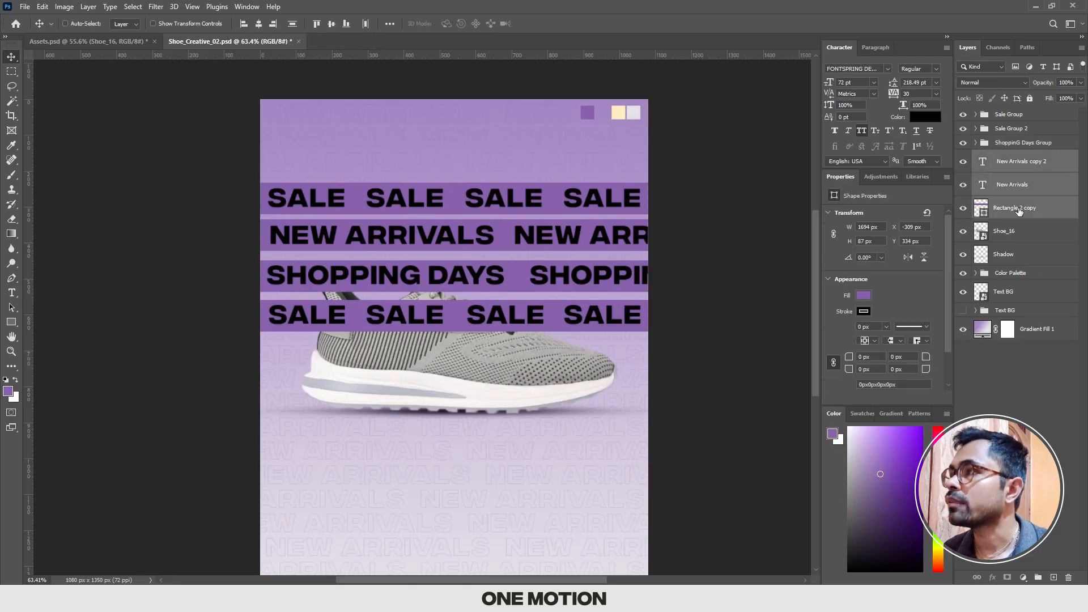
key("ctrl+g")
double_click(1007, 157)
type("new Arrival Group")
key("Return")
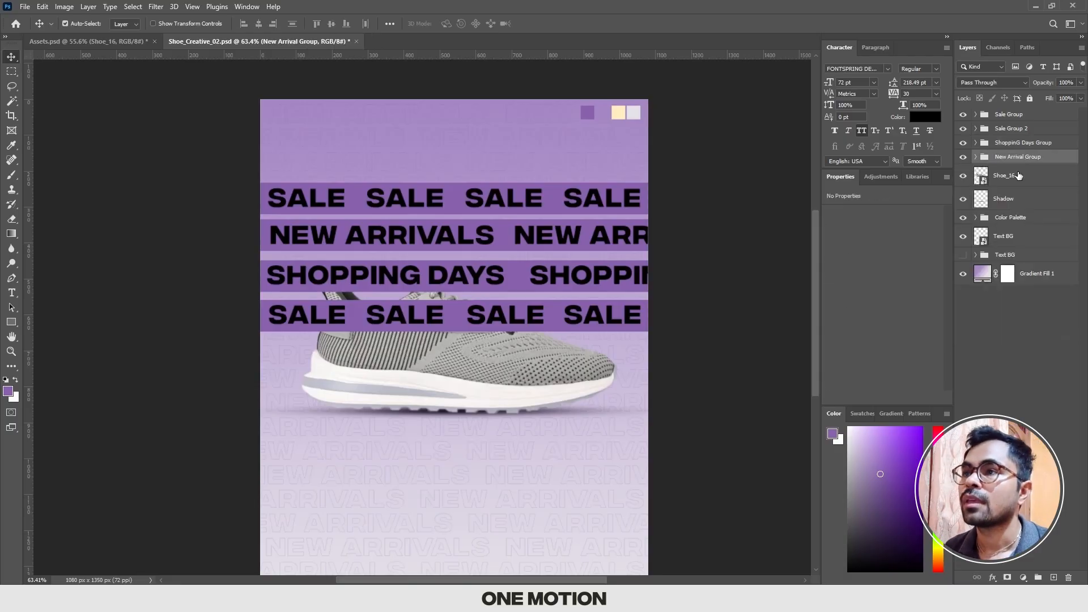
Step: Rotate New Arrival Group 15° and move it up so it slopes down across the upper right of the poster
scroll(595, 283, "down", 1)
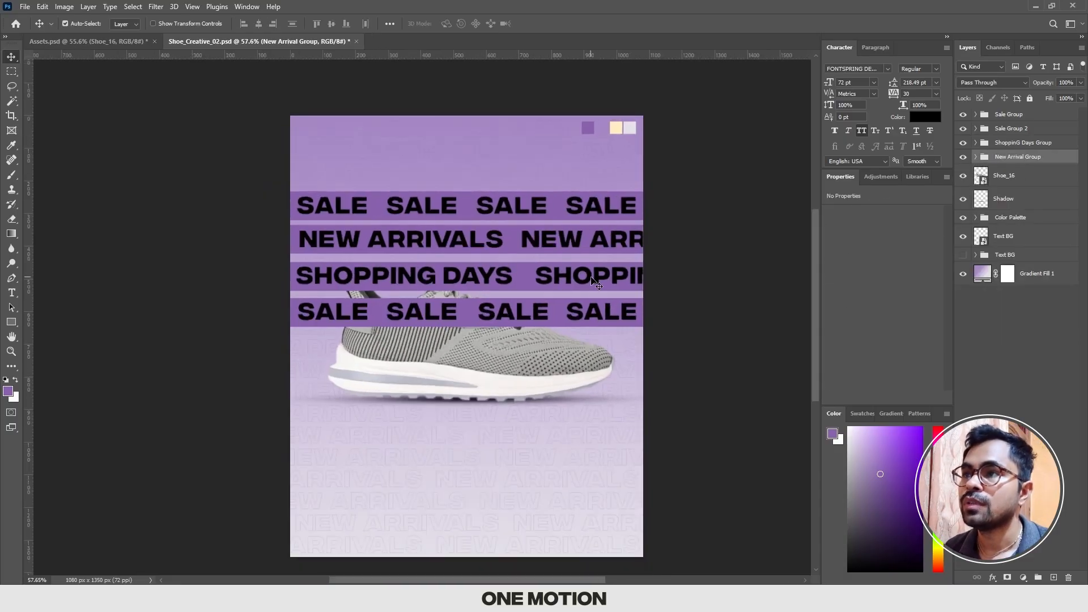
left_click_drag(547, 272, 548, 265)
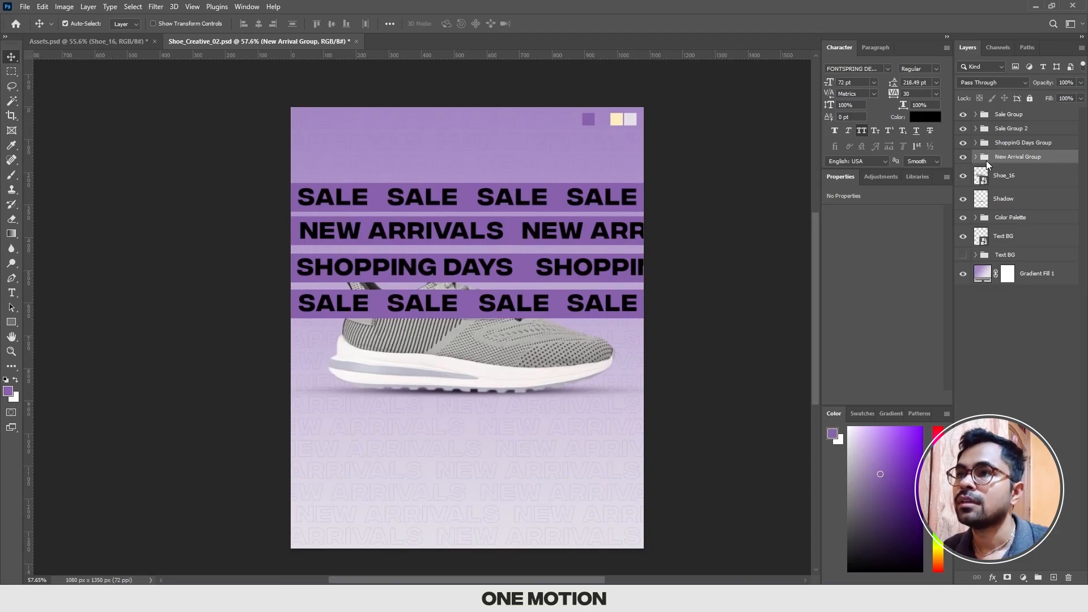
key("ctrl+t")
left_click_drag(581, 226, 573, 146)
left_click_drag(760, 130, 786, 172)
left_click_drag(615, 179, 567, 116)
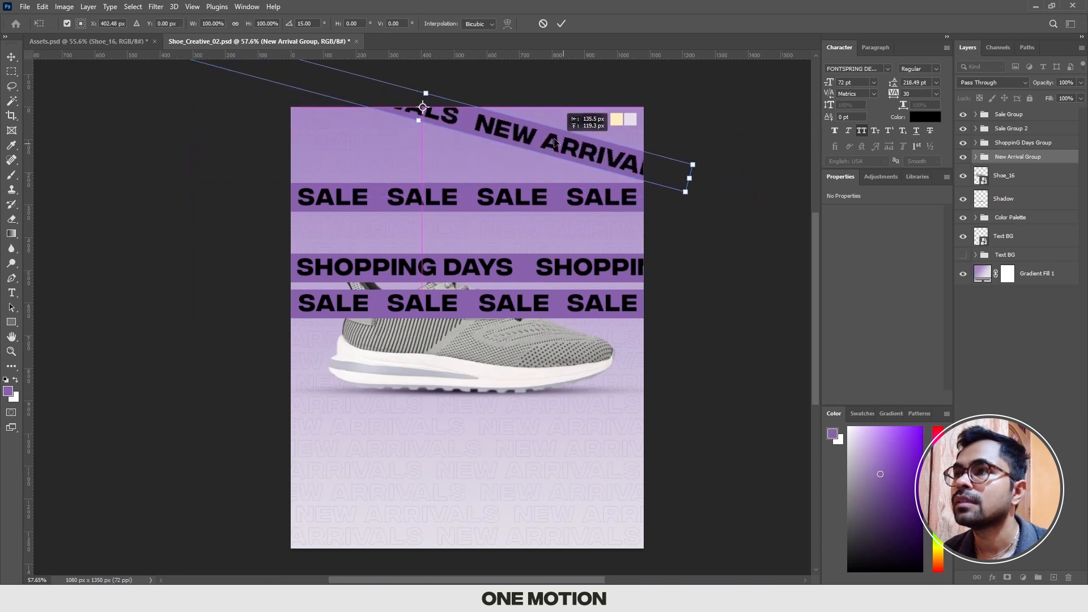
key("Return")
Step: Tilt Sale Group upward to the right across the New Arrivals bar, and move Sale Group 2 to the poster's bottom, tilted downward to the right
left_click(1008, 114)
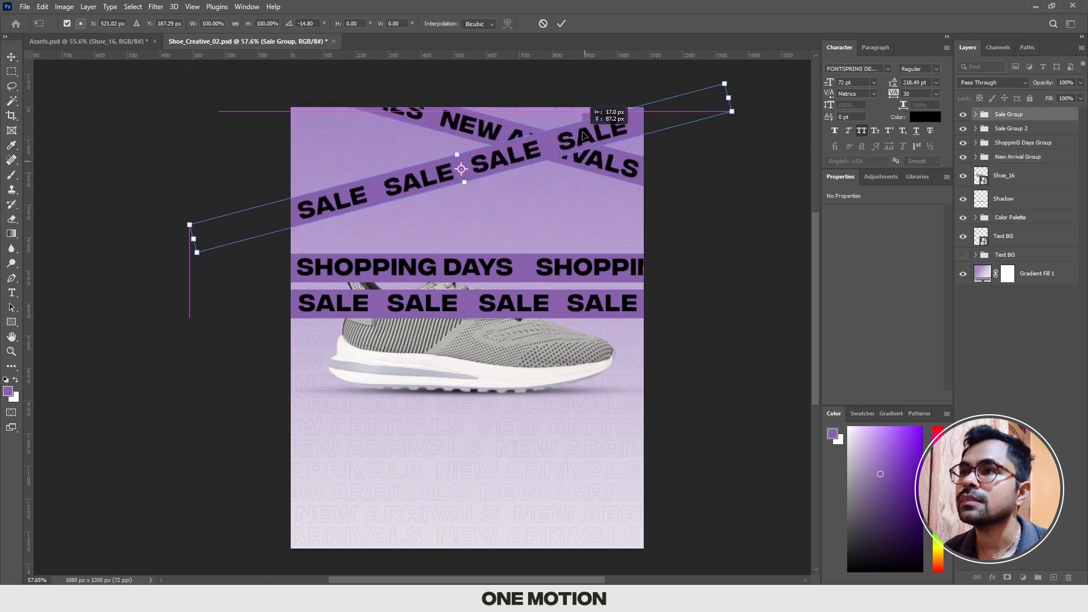
key("Return")
left_click(1011, 128)
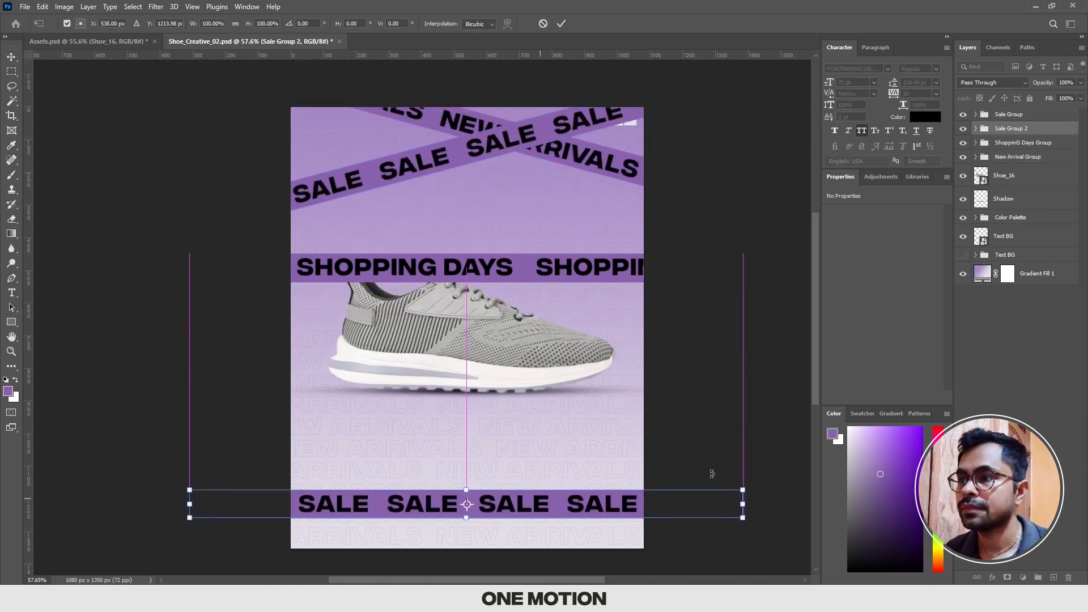
key("Return")
left_click(1011, 115)
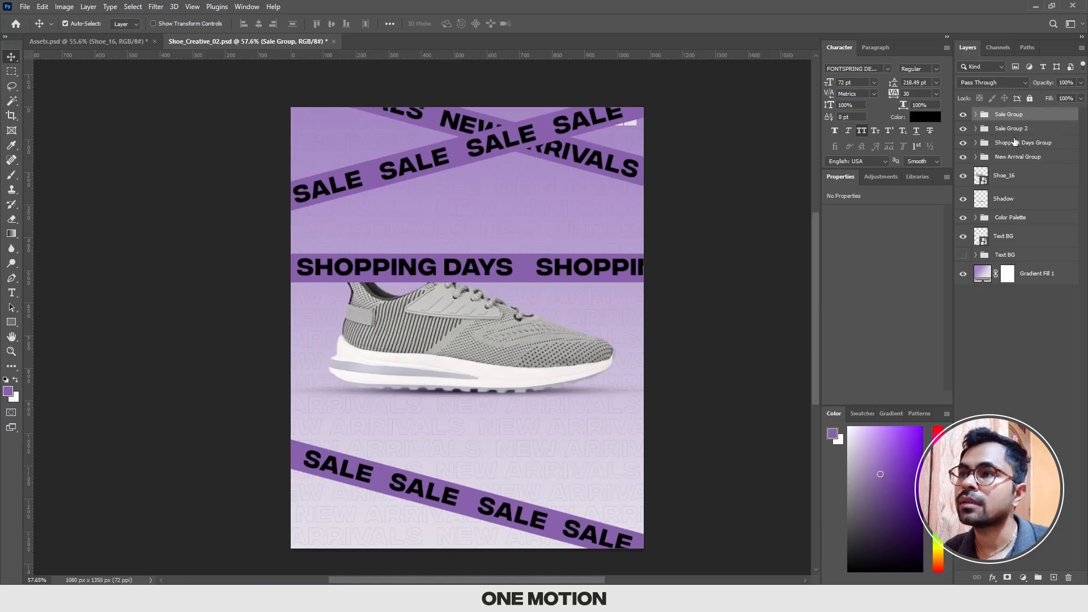
Step: Rotate ShoppinG Days Group -15° and move it to the poster's bottom so it crosses the Sale Group 2 bar
left_click(1020, 143)
key("ctrl+t")
left_click_drag(633, 233, 604, 470)
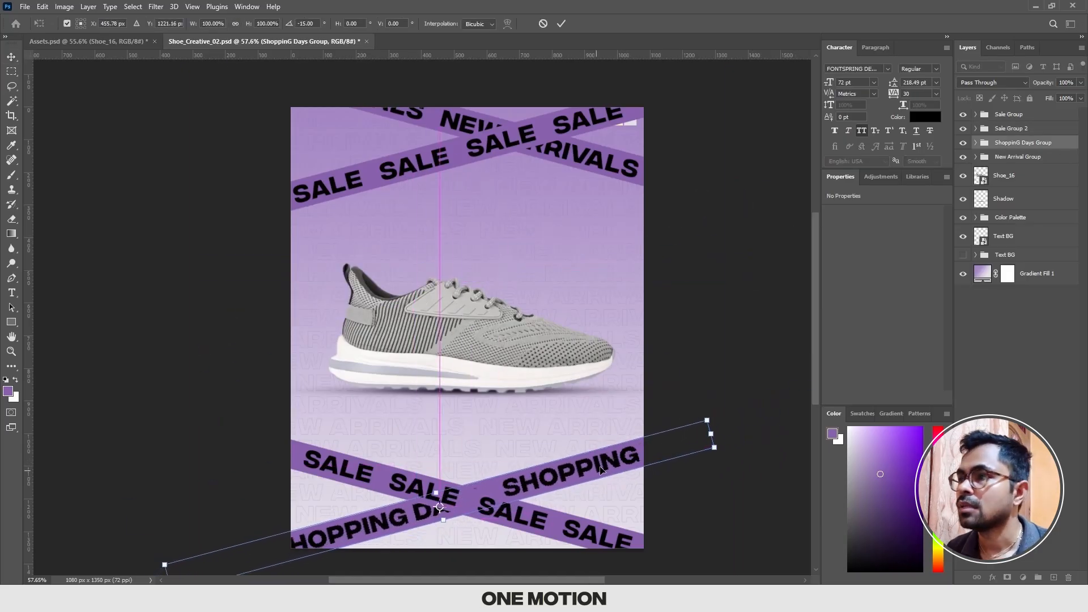
key("Return")
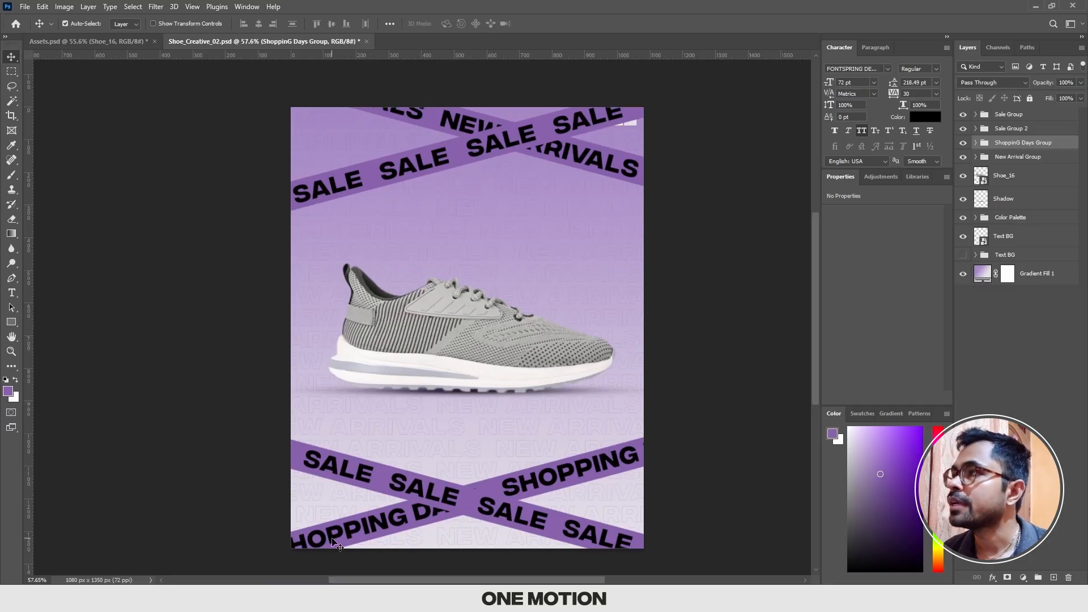
Step: Move Sale Group and Sale Group 2 below New Arrival Group in the layer order
left_click(1010, 129)
left_click(1009, 116, "ctrl")
key("ctrl+bracketleft")
key("ctrl+bracketleft")
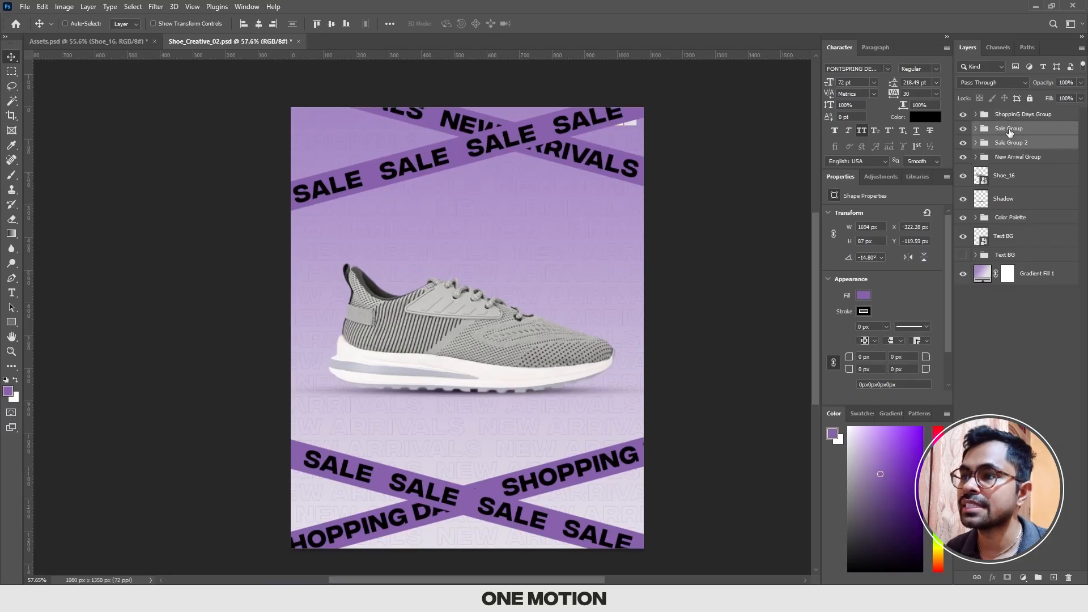
left_click(712, 382)
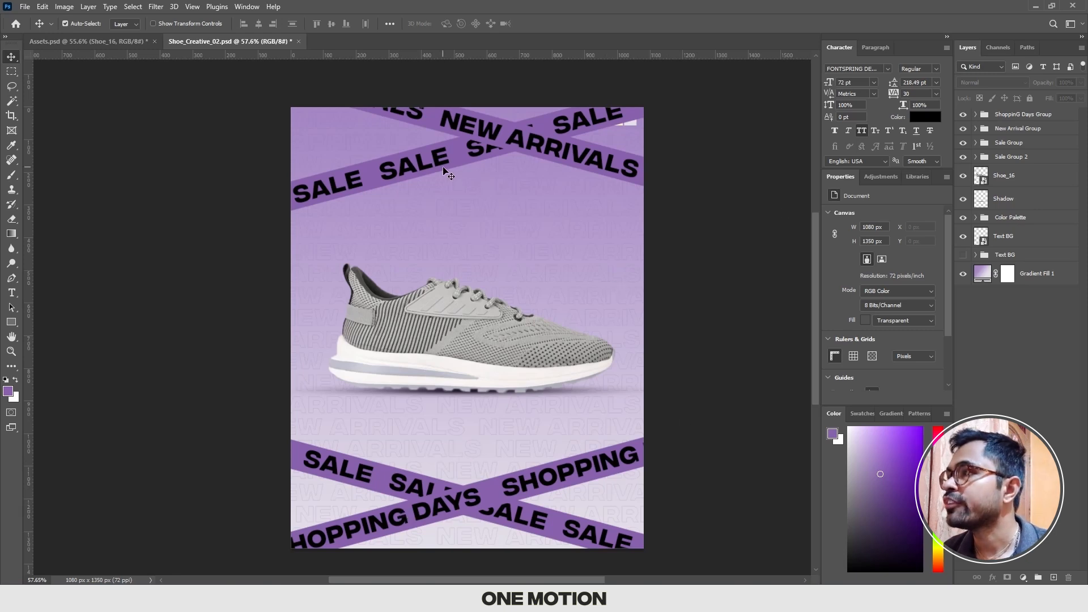
Step: Bring the Color Palette group to the top of the layer stack and move its swatches to the open area above the shoe's toe
left_click(1012, 220)
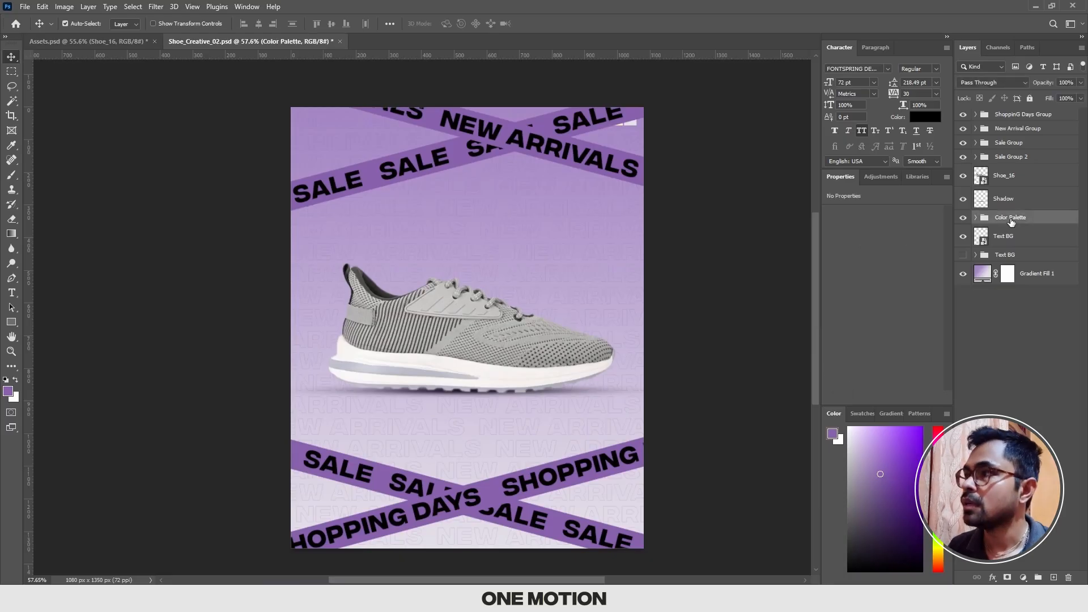
key("ctrl+shift+bracketright")
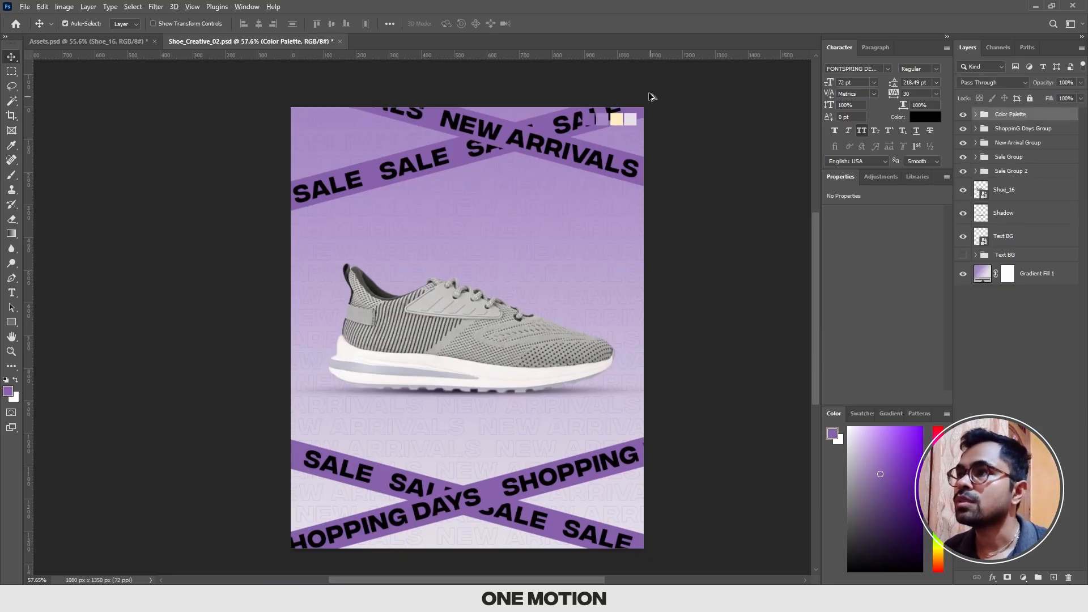
key("ctrl+t")
left_click_drag(641, 101, 639, 246)
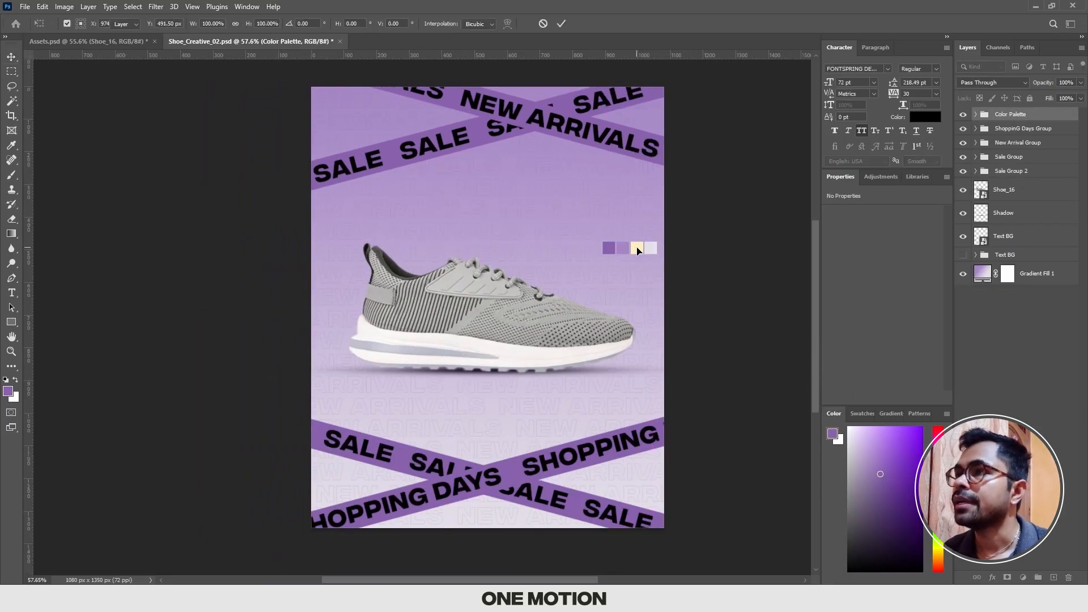
key("Return")
scroll(633, 247, "up", 2)
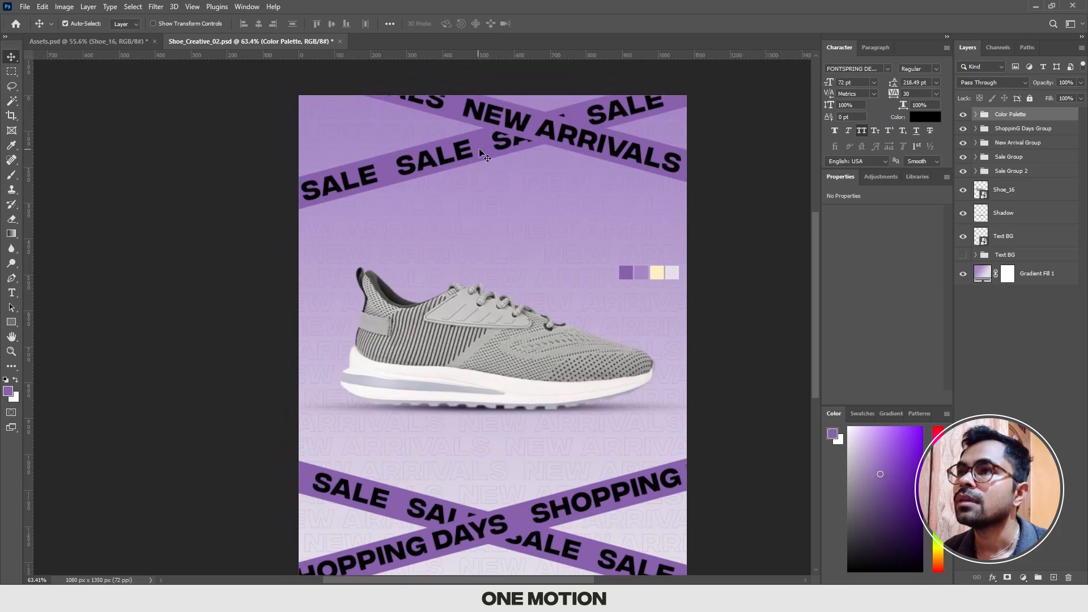
Step: Fill Rectangle 2 copy, the New Arrivals bar, with the palette's cream color
left_click(492, 121)
left_click(1011, 208)
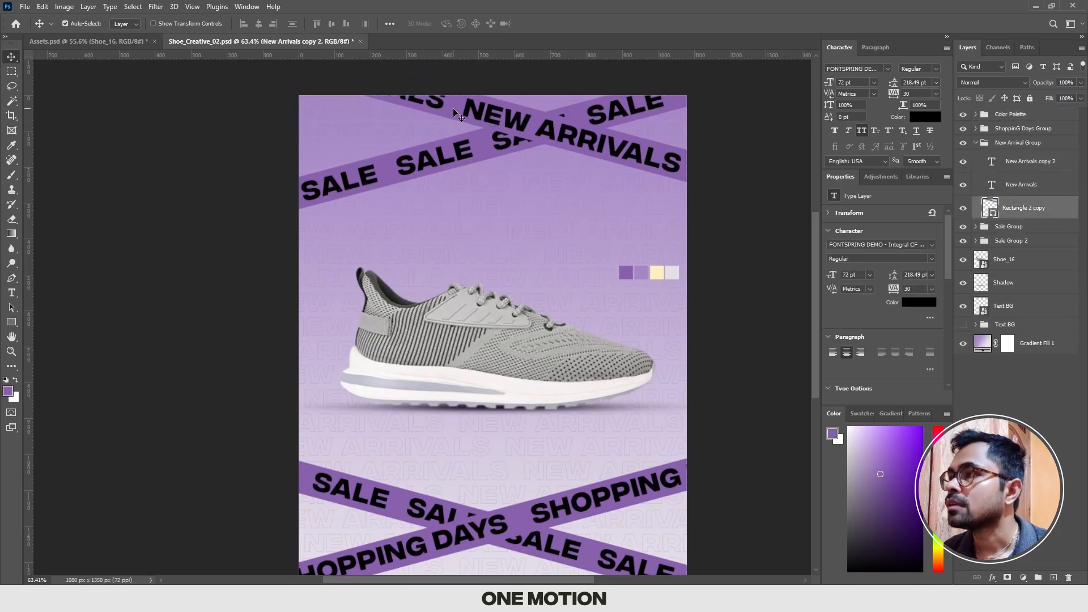
left_click(862, 295)
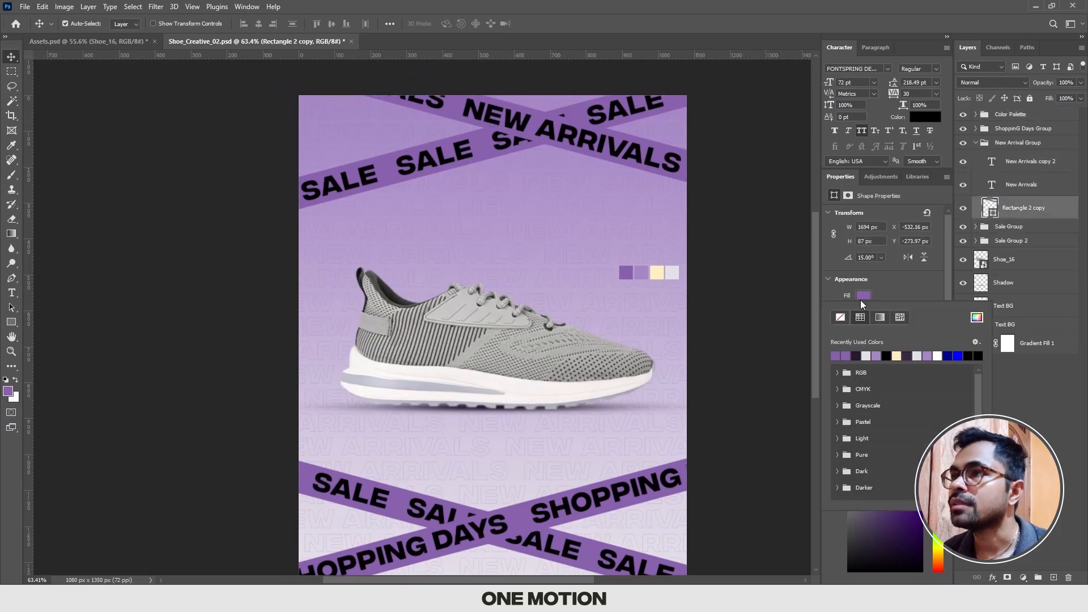
left_click(897, 356)
left_click(807, 324)
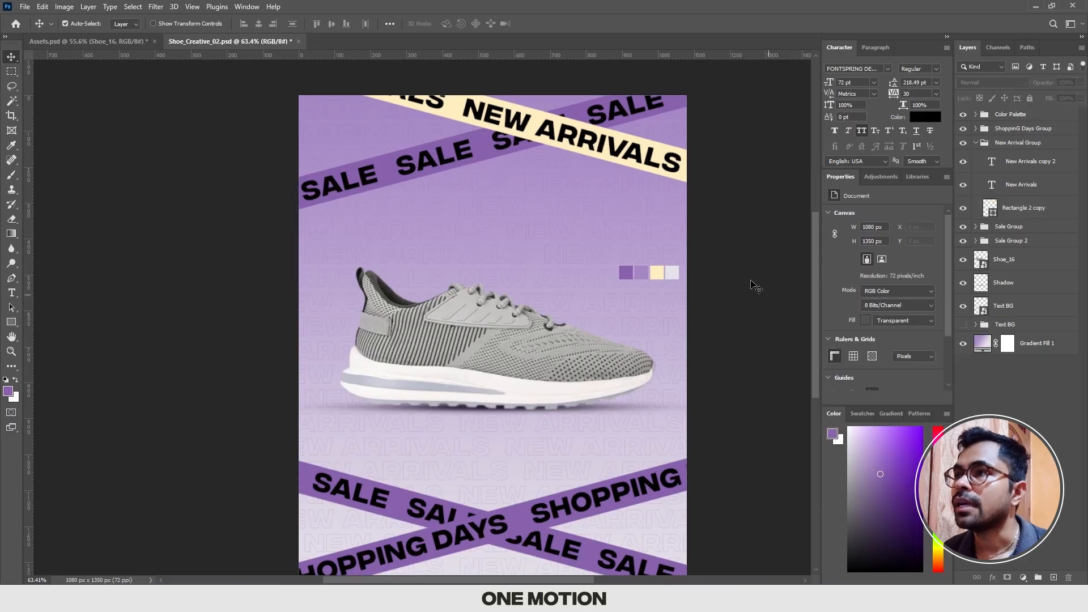
Step: Recolor both New Arrivals text layers on the cream bar with the palette's dark purple
left_click(628, 154)
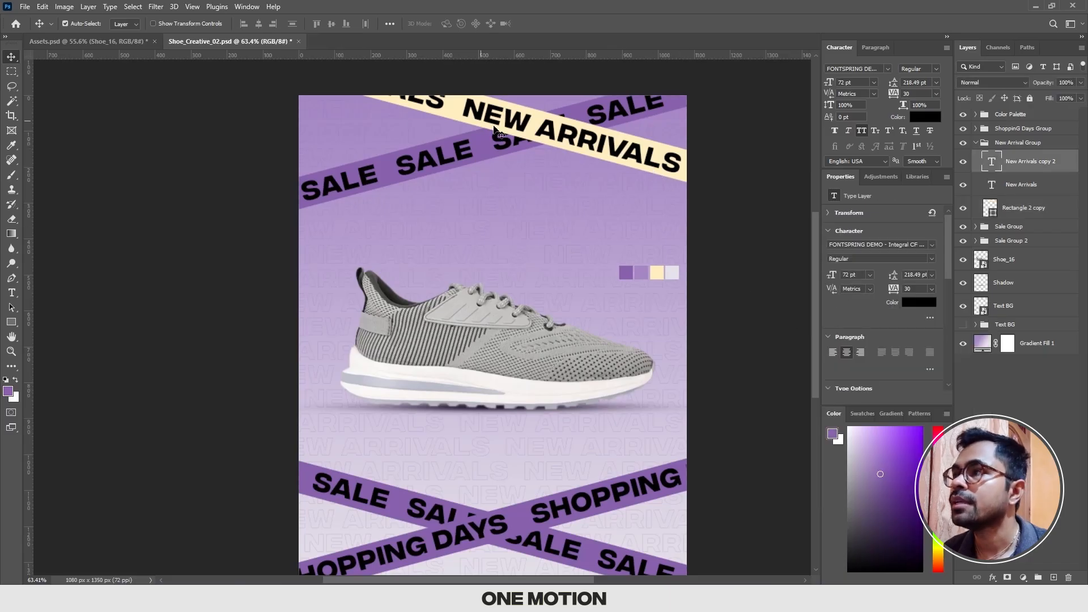
left_click(447, 110, "shift")
left_click(924, 117)
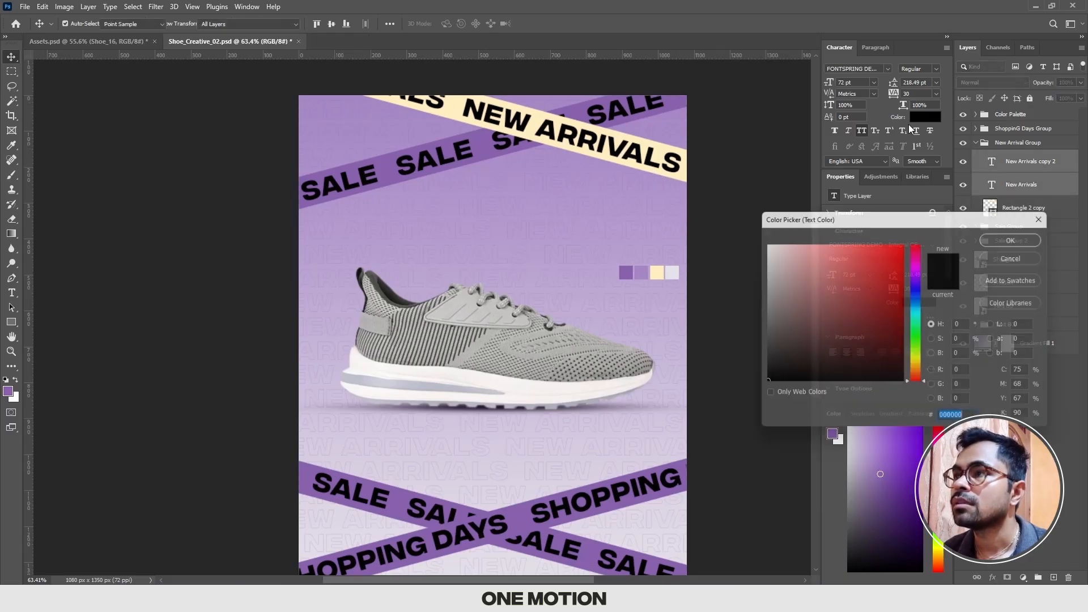
left_click(657, 272)
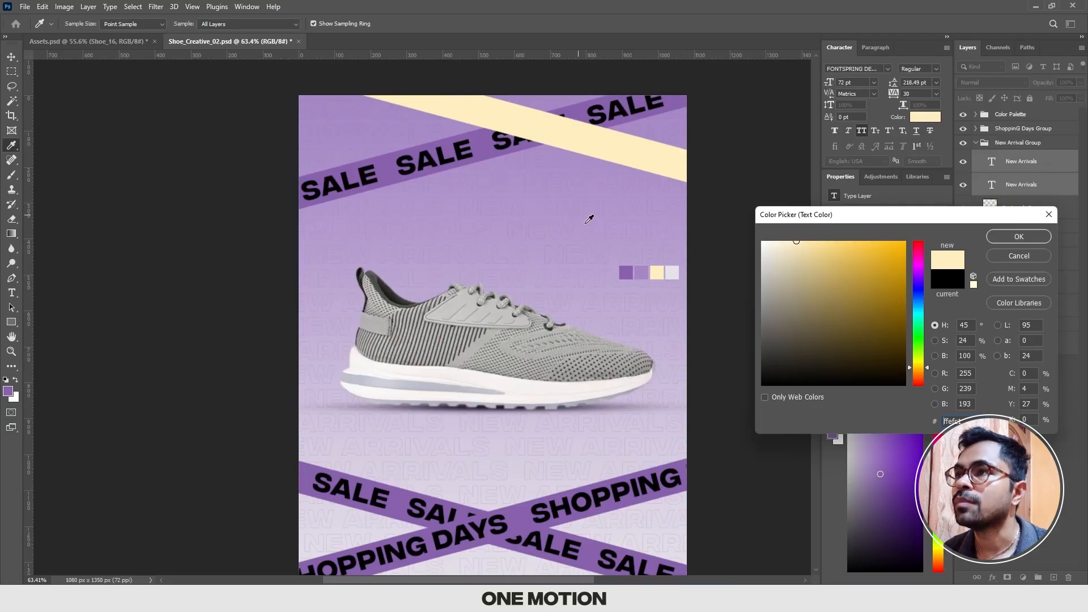
left_click(627, 272)
key("Return")
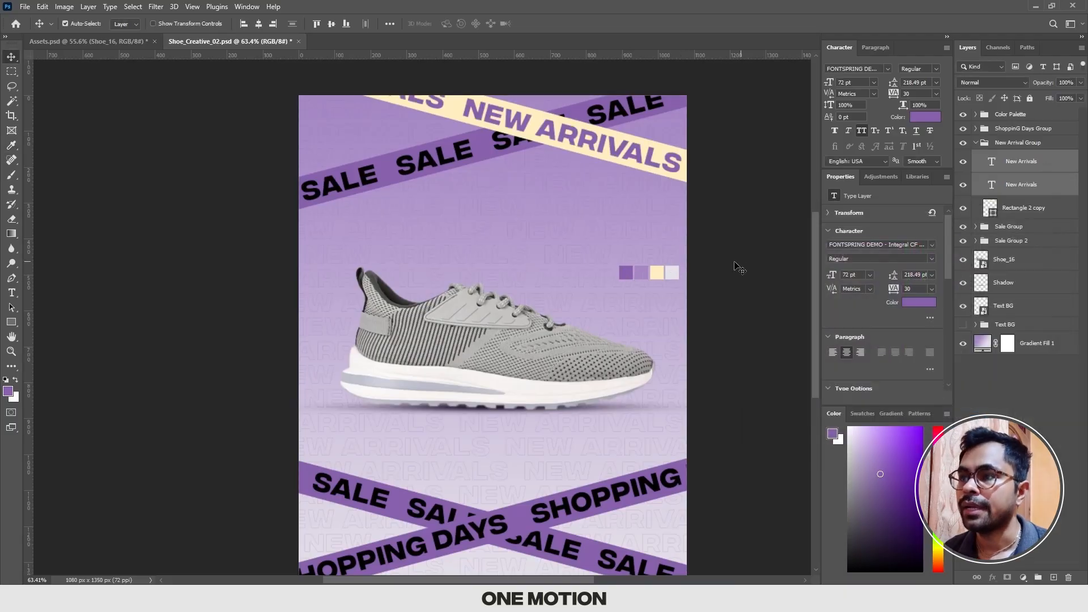
left_click(740, 267)
left_click_drag(660, 305, 671, 244)
scroll(671, 245, "down", 2)
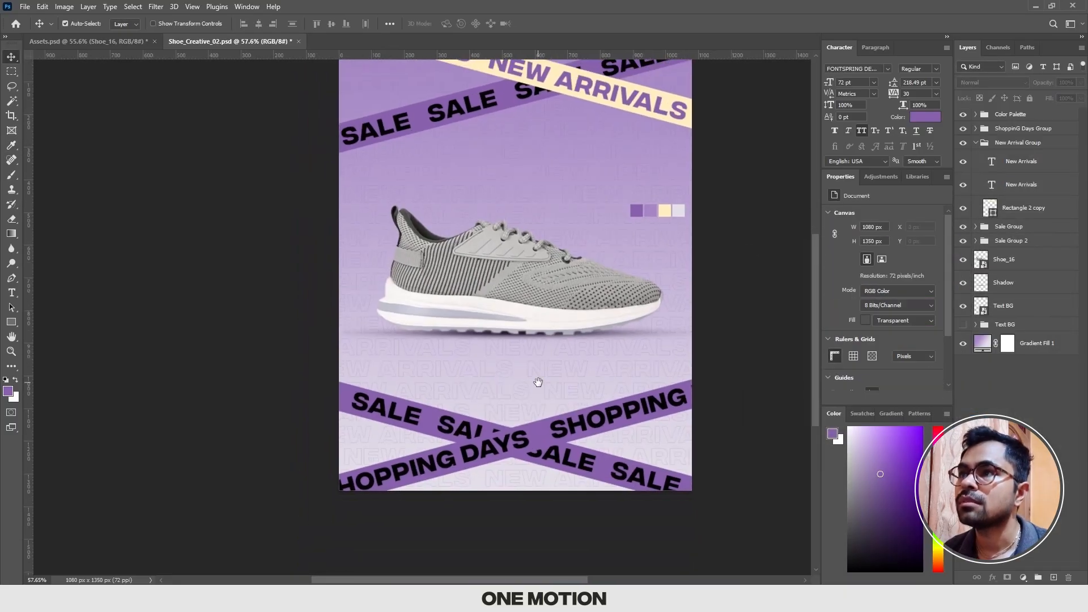
left_click_drag(538, 382, 551, 413)
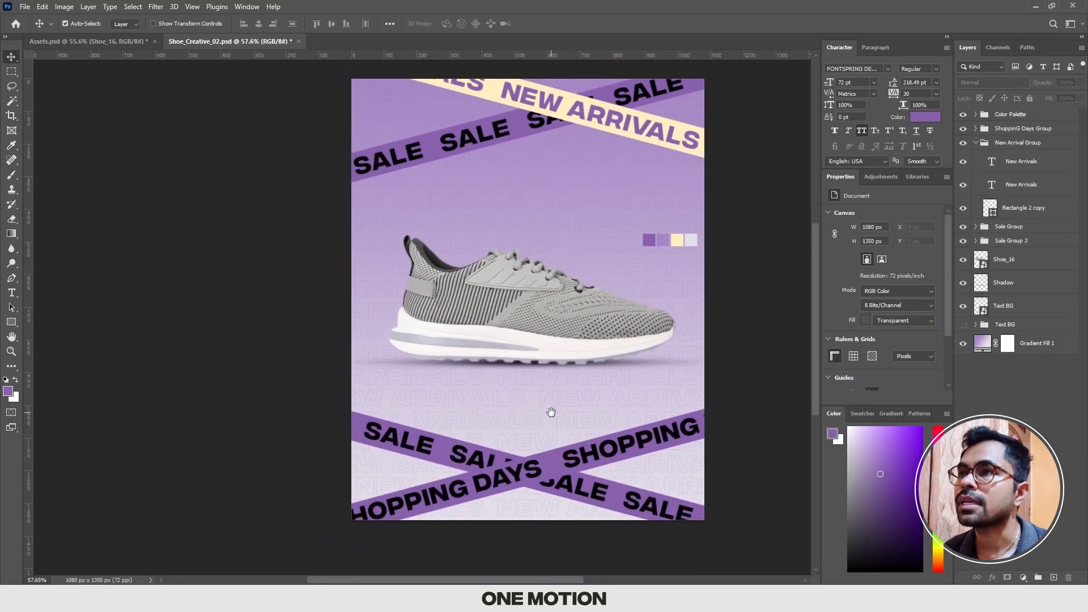
Step: Recolor all four Sale text layers in Sale Group with the palette's light grey
left_click(465, 141)
left_click_drag(466, 141, 460, 186)
left_click(400, 200, "shift")
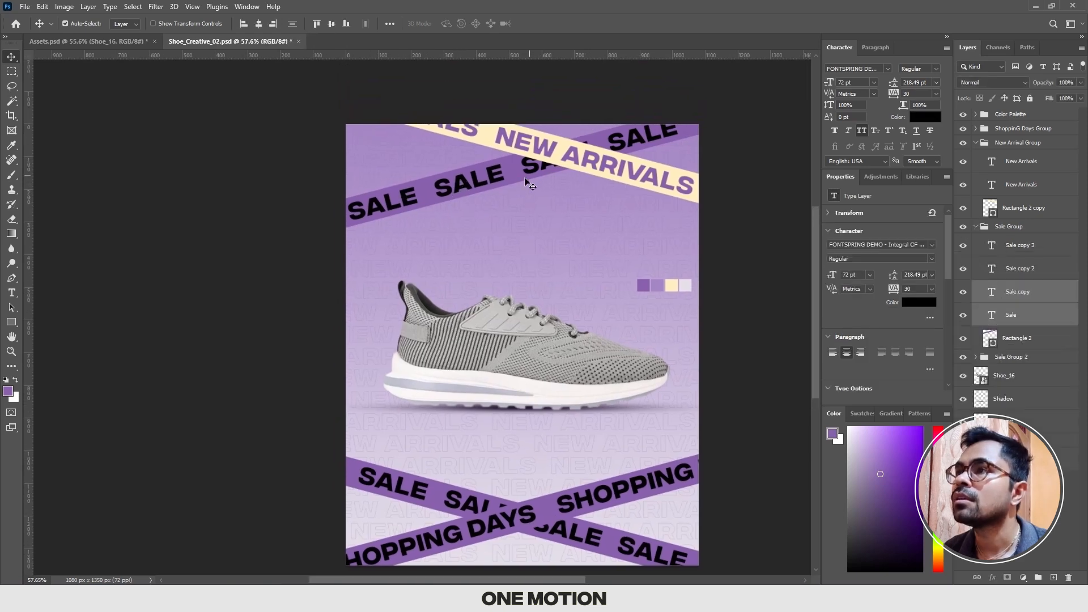
left_click(631, 136, "shift")
left_click(629, 141, "shift")
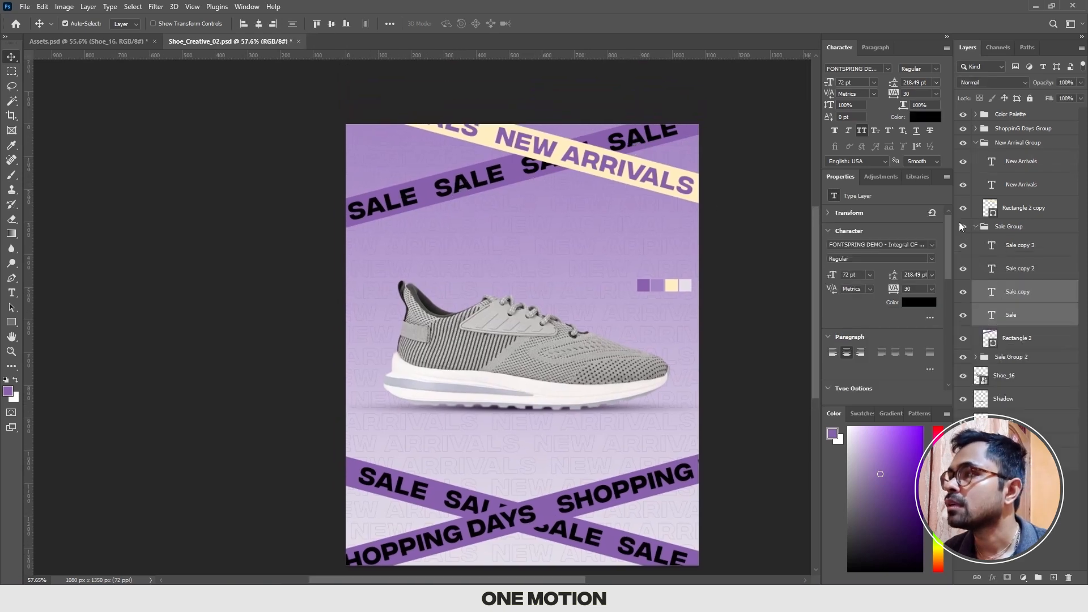
left_click(1022, 269, "shift")
left_click(1020, 254, "shift")
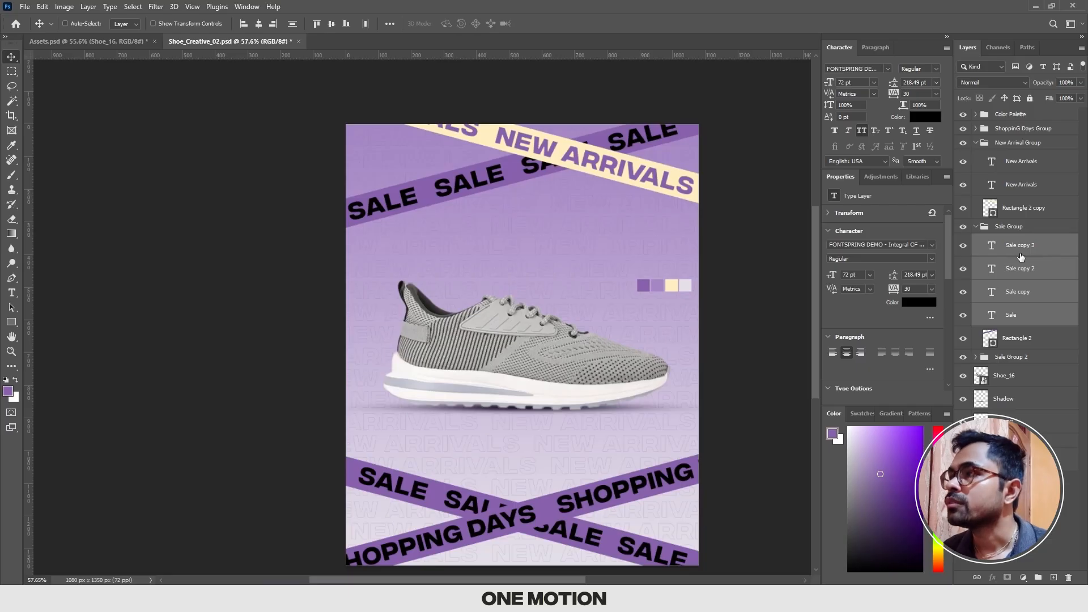
key("ctrl+t")
key("Escape")
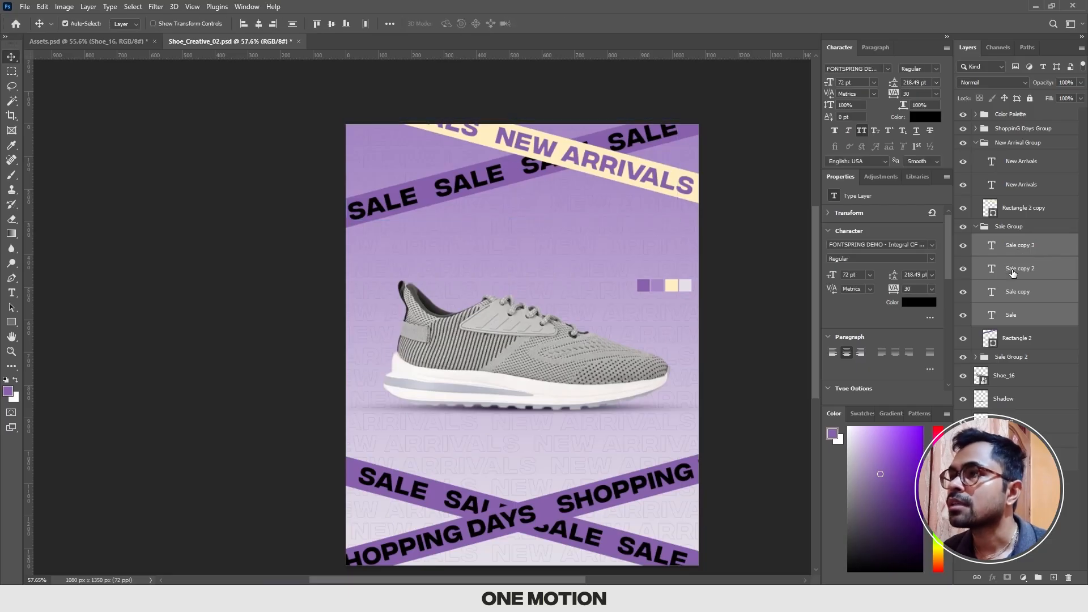
left_click(924, 118)
left_click(685, 285)
key("Return")
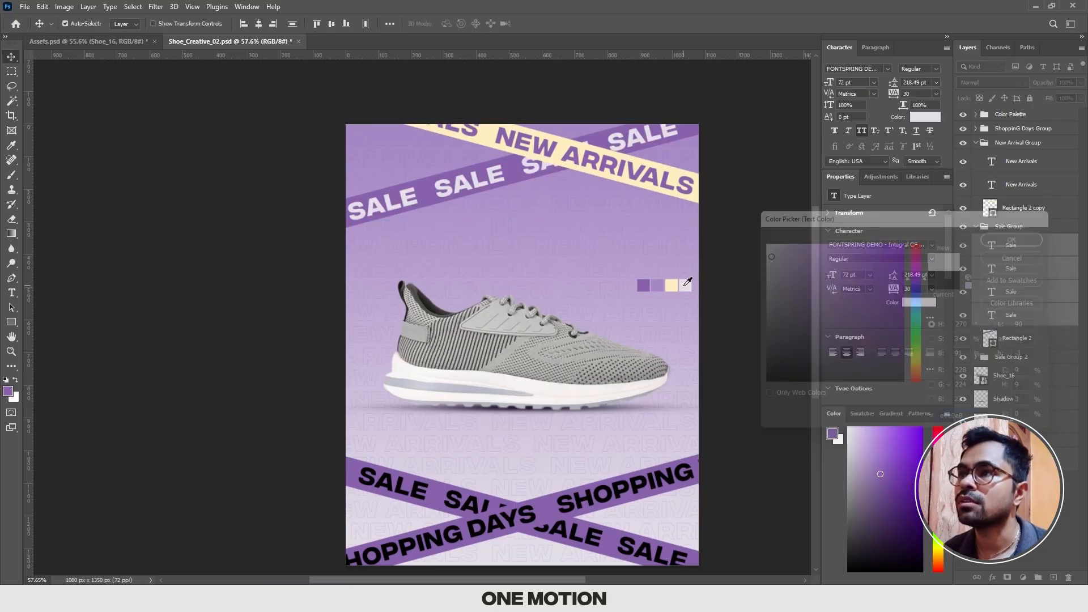
left_click_drag(763, 320, 759, 291)
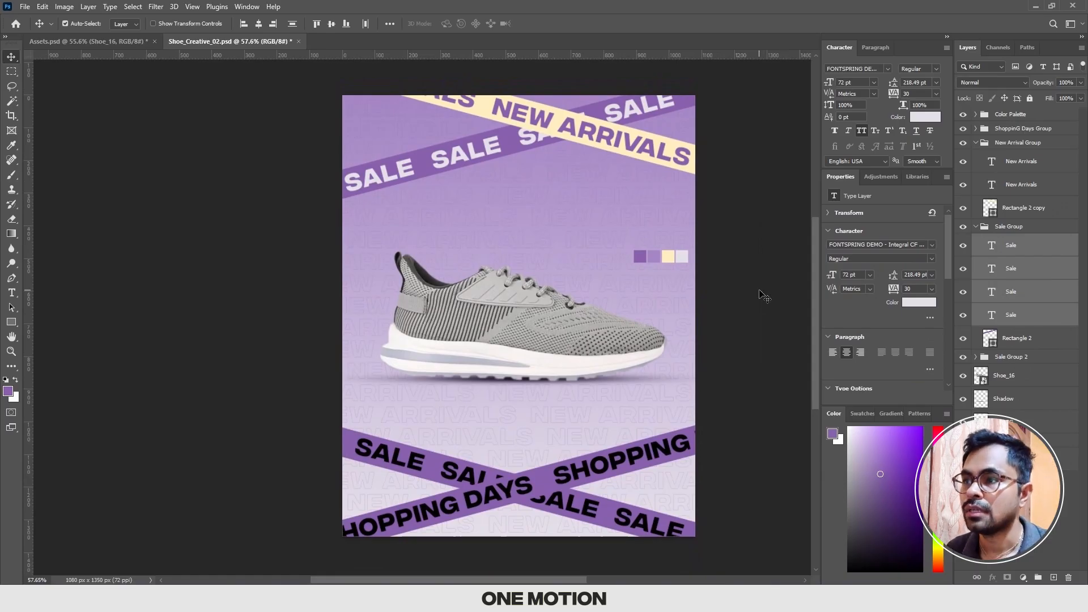
Step: Fill Rectangle 2 copy 2, the Shopping Days bar, with the palette's cream color
scroll(558, 426, "up", 2)
scroll(557, 428, "down", 4)
left_click(547, 439)
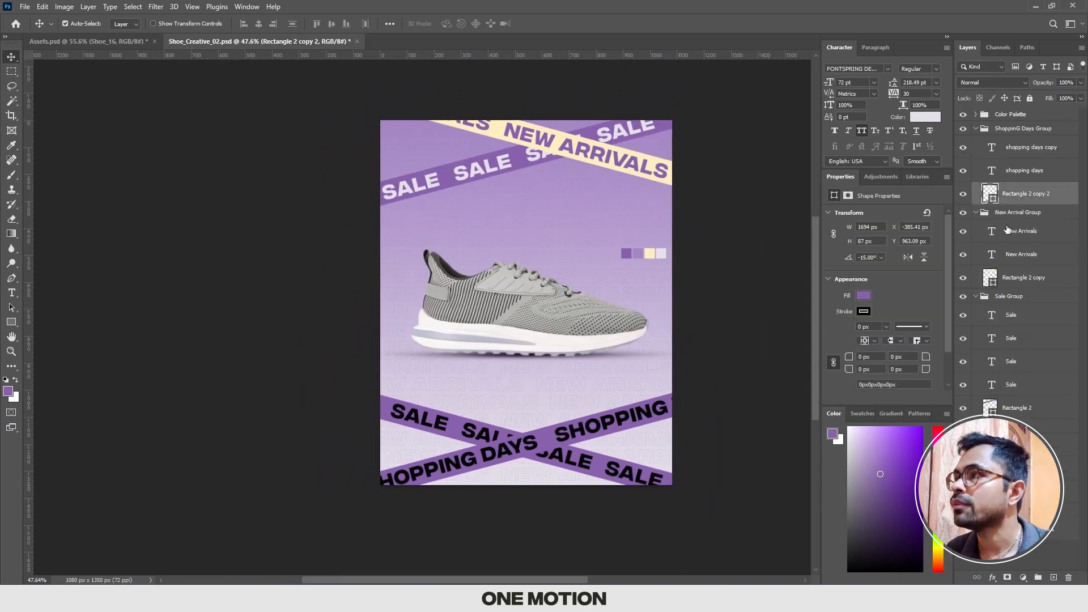
left_click(863, 295)
left_click(856, 356)
scroll(570, 482, "up", 10)
Step: Recolor both shopping days text layers with the dark purple of the Sale bar
left_click(1023, 129)
left_click(1031, 147)
left_click(1024, 170, "shift")
key("ctrl+t")
key("Return")
scroll(491, 332, "down", 2)
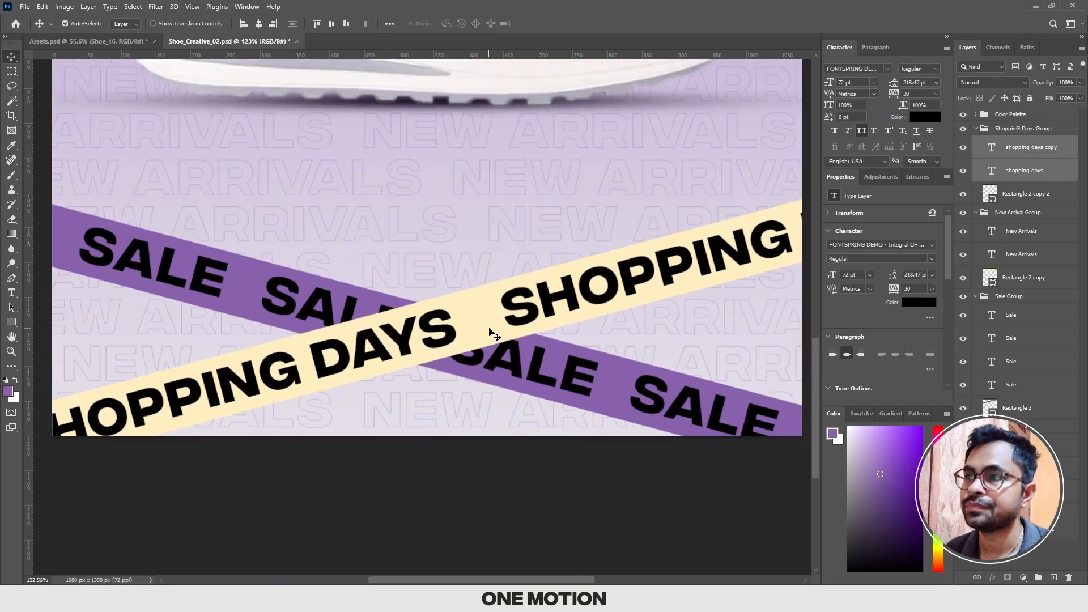
left_click(925, 117)
left_click(595, 367)
key("Return")
Step: Recolor the Sale text layers in Sale Group 2 with the palette's light grey
scroll(583, 369, "down", 2)
left_click(925, 116)
left_click(503, 321)
key("Return")
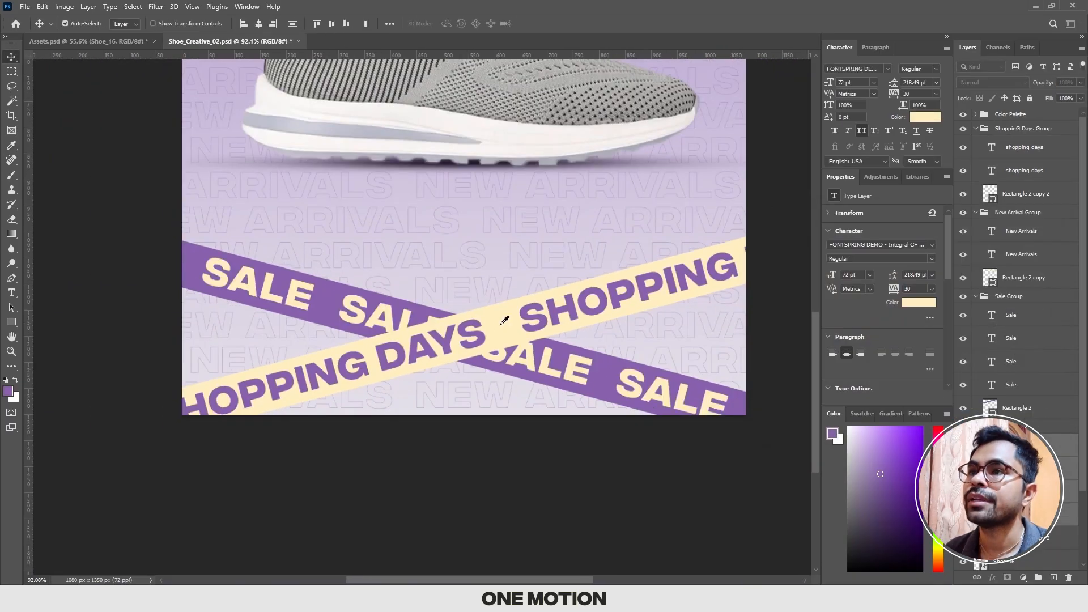
scroll(499, 323, "down", 7)
left_click(663, 218)
scroll(631, 245, "up", 2)
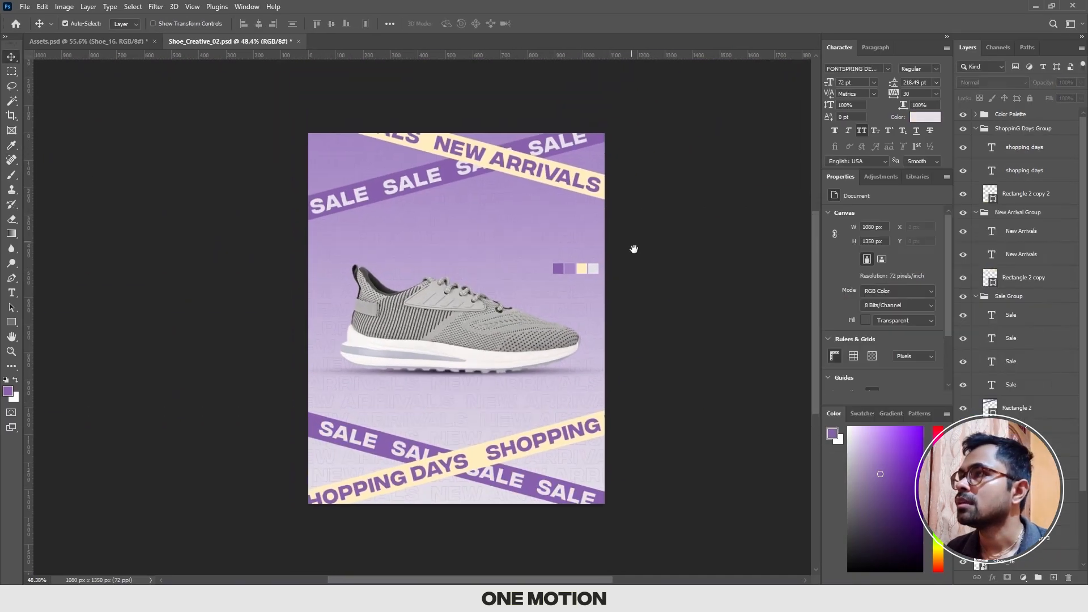
Step: Collapse ShoppinG Days Group, New Arrival Group, Sale Group and Sale Group 2 in the layer stack
left_click(975, 129)
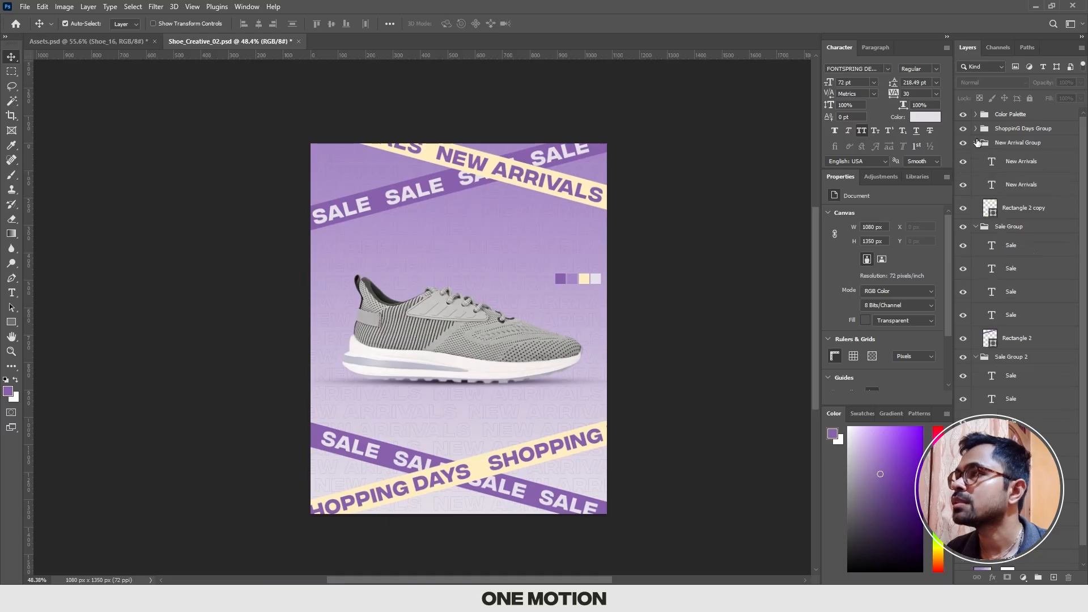
left_click(975, 143)
left_click(975, 157)
left_click(975, 171)
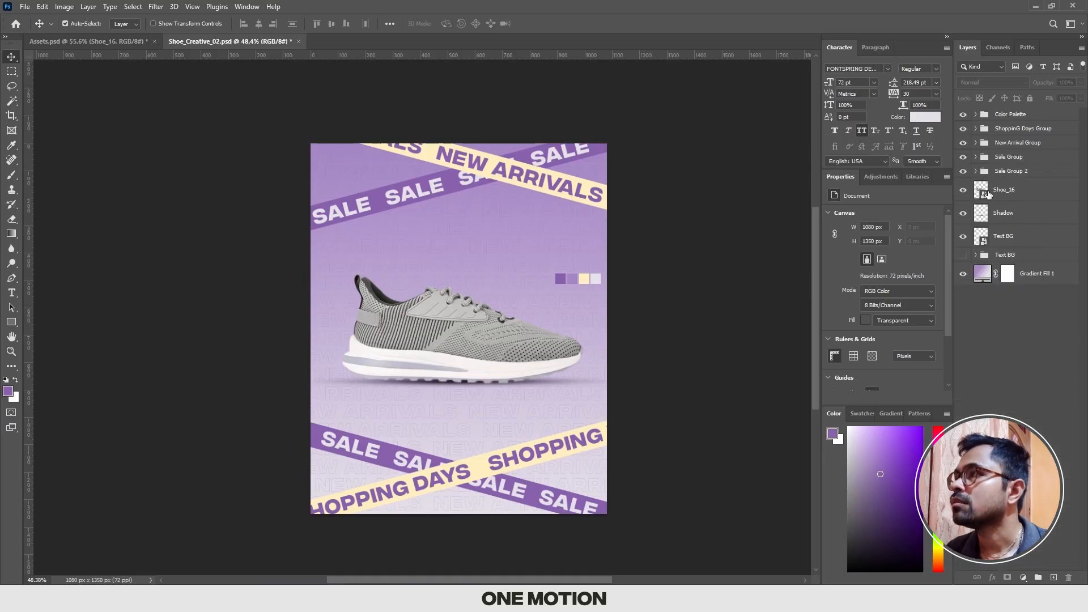
Step: Hide the Color Palette group
left_click(1029, 171)
left_click(998, 115)
left_click(963, 115)
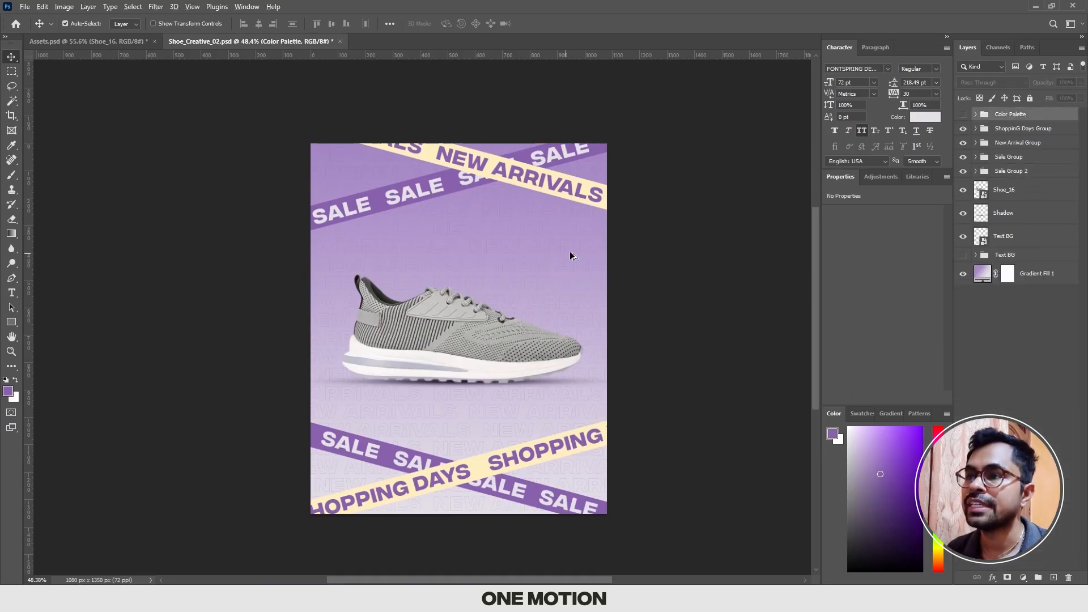
scroll(569, 251, "up", 3)
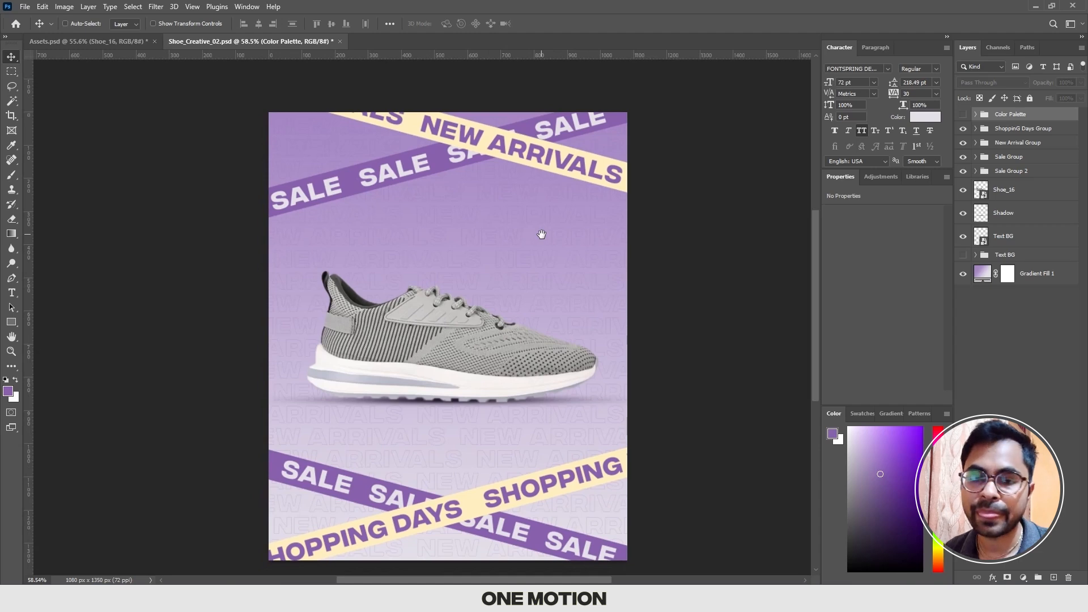
scroll(541, 234, "up", 1)
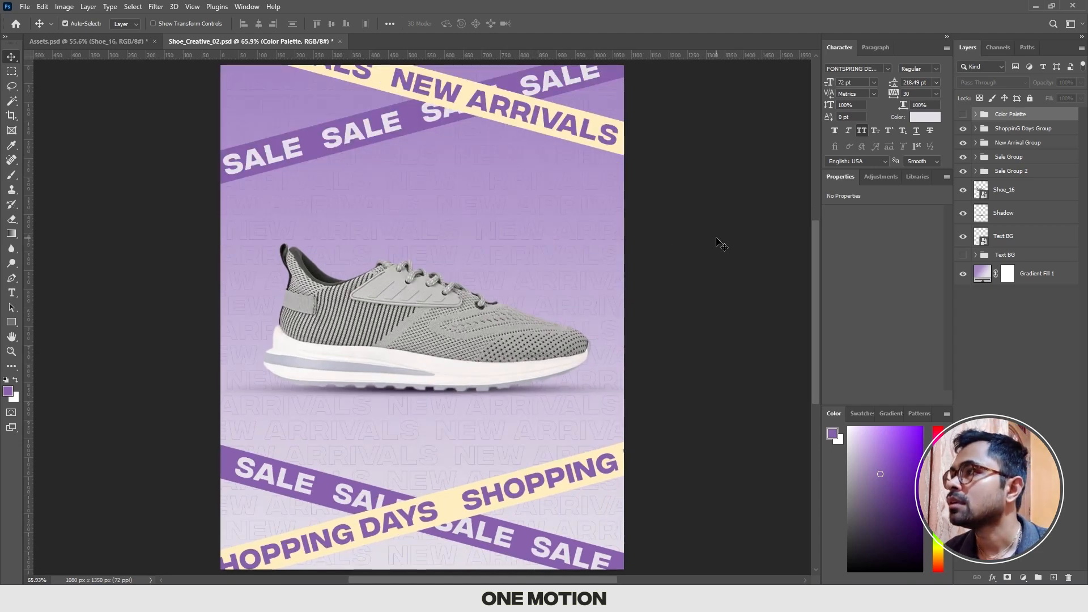
Step: Group the Shoe_16 and Shadow layers and name the group Shoe
left_click(1006, 215)
left_click(1005, 189, "shift")
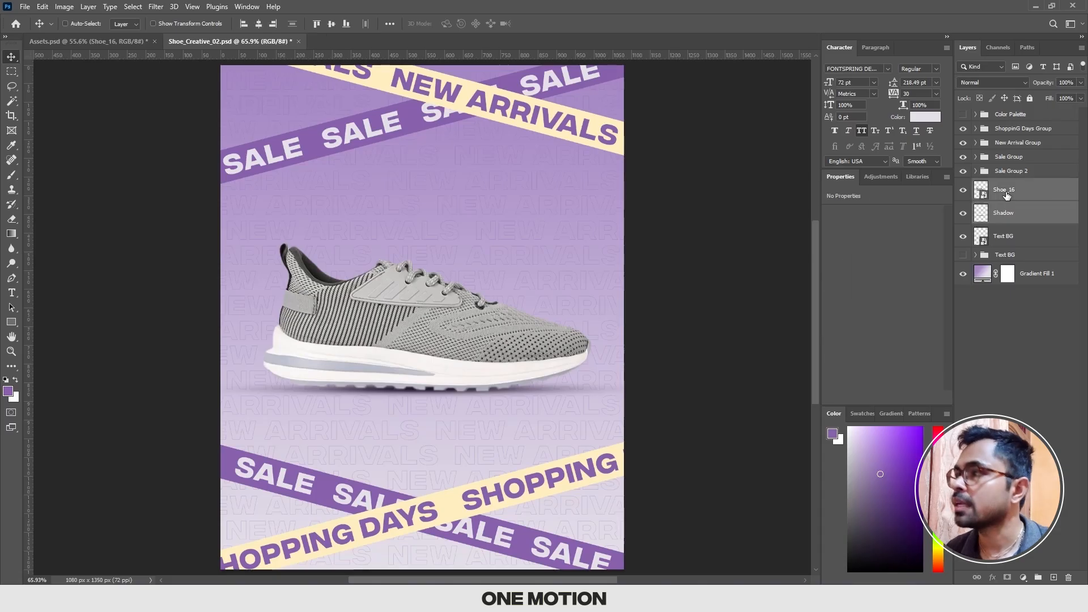
key("ctrl+g")
double_click(1005, 185)
type("Shoe")
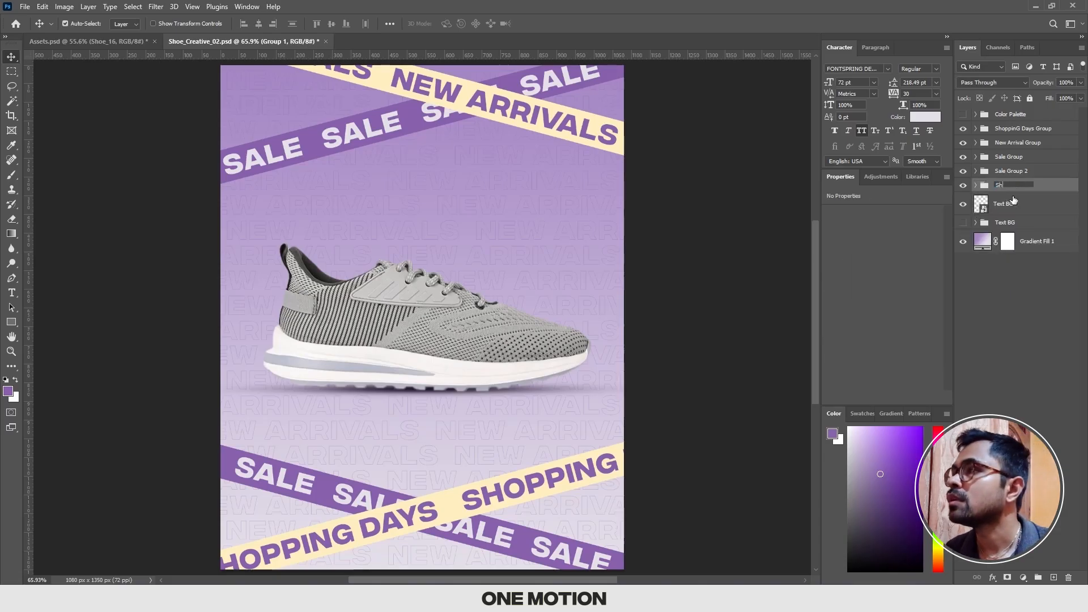
key("Return")
Step: Copy the Logo layer from Assets.psd into Shoe_Creative_02.psd, placing it directly above Sale Group 2
left_click(1004, 206)
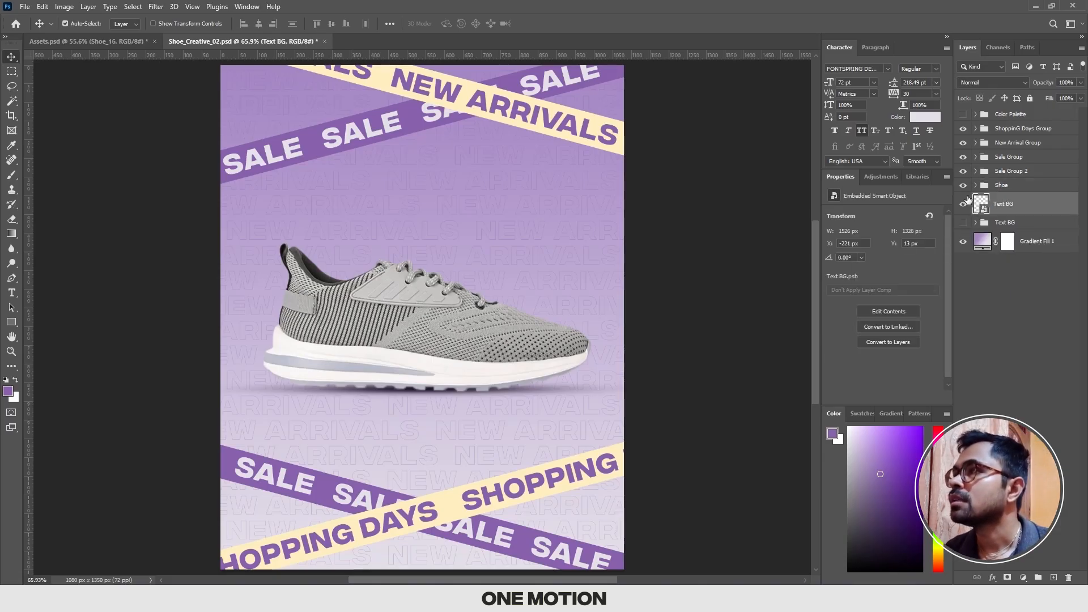
left_click(1012, 175)
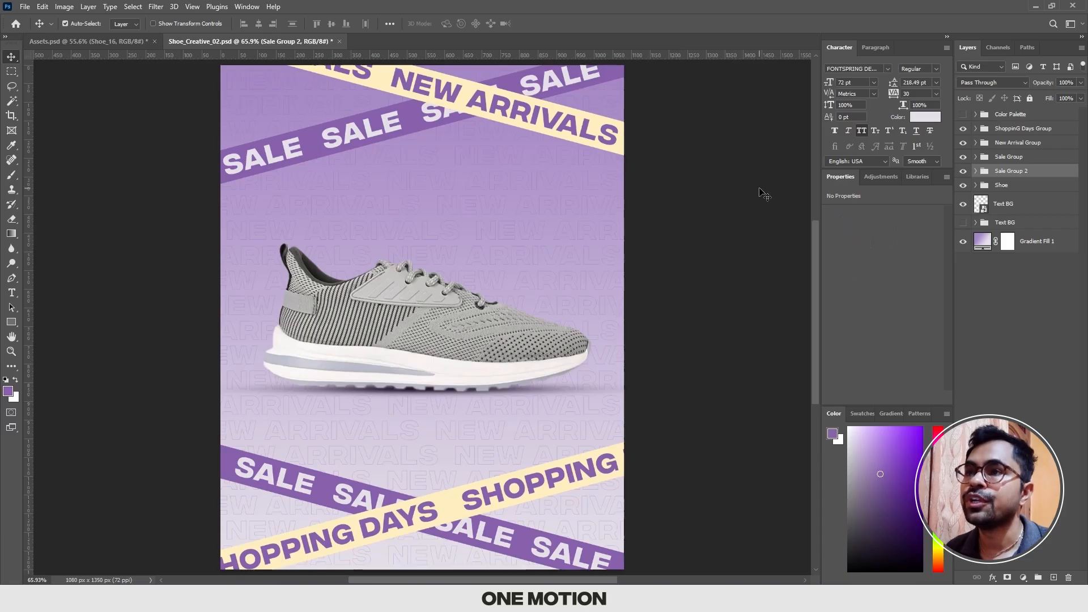
scroll(765, 194, "down", 1)
left_click_drag(722, 196, 726, 196)
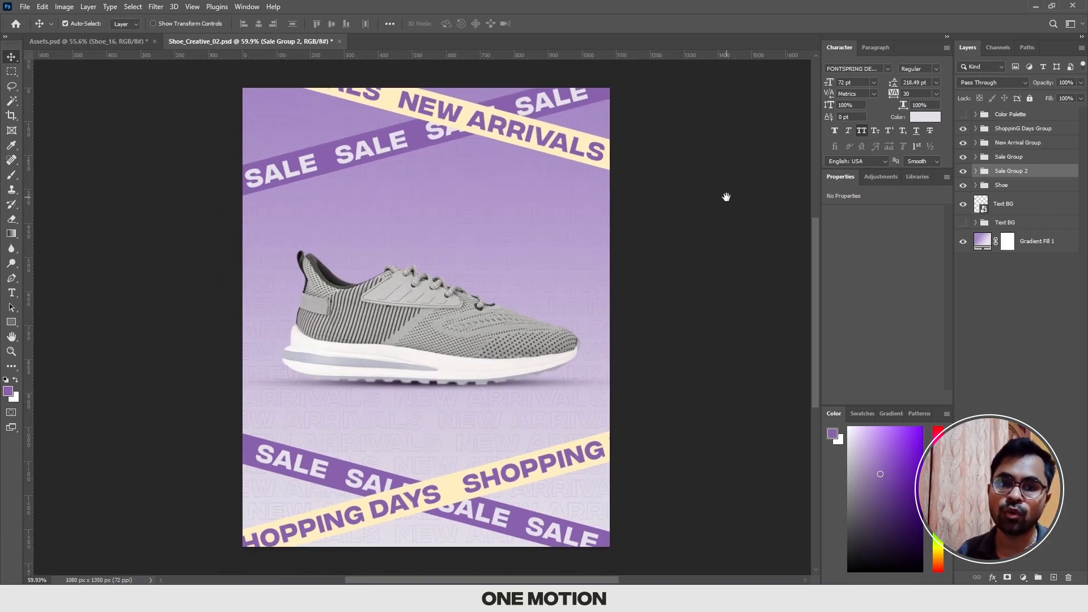
left_click(72, 43)
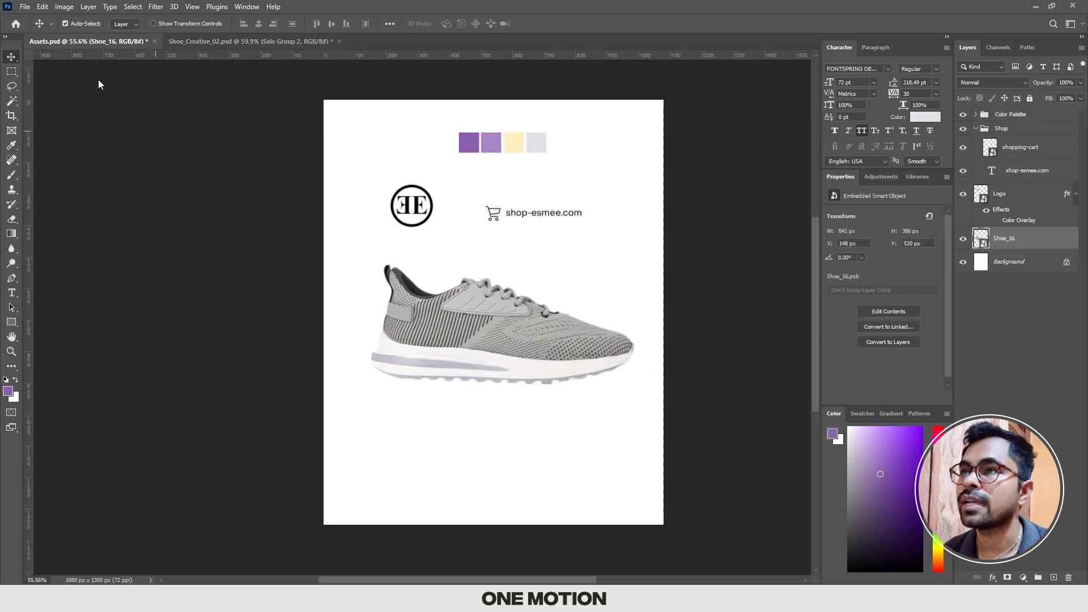
scroll(414, 210, "up", 3)
left_click(415, 211)
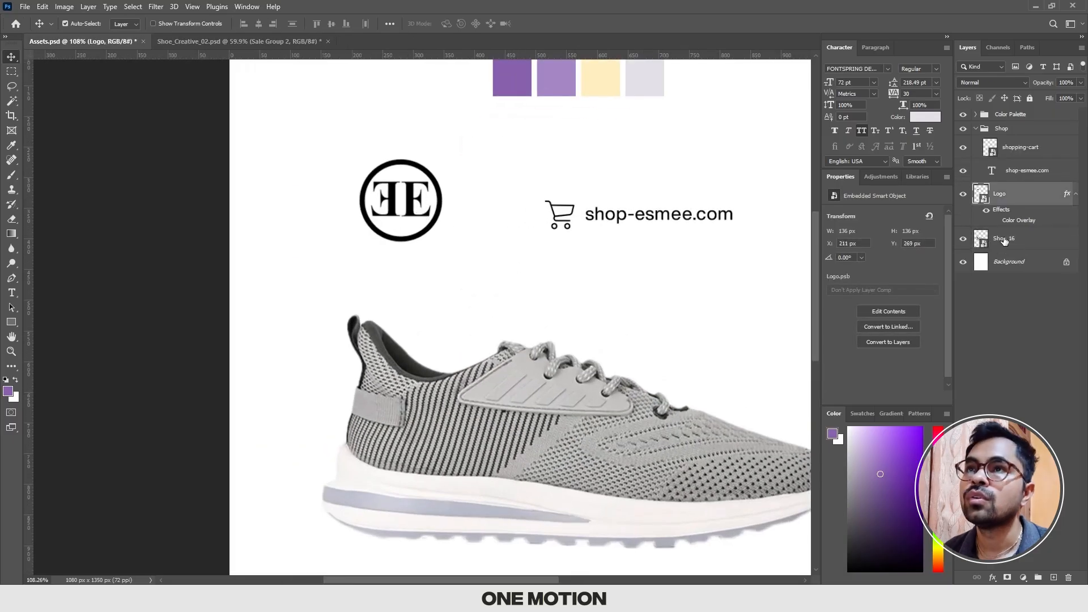
left_click_drag(1010, 196, 452, 163)
Step: Move the logo to the poster's upper right, just below the cream New Arrivals bar
key("ctrl+t")
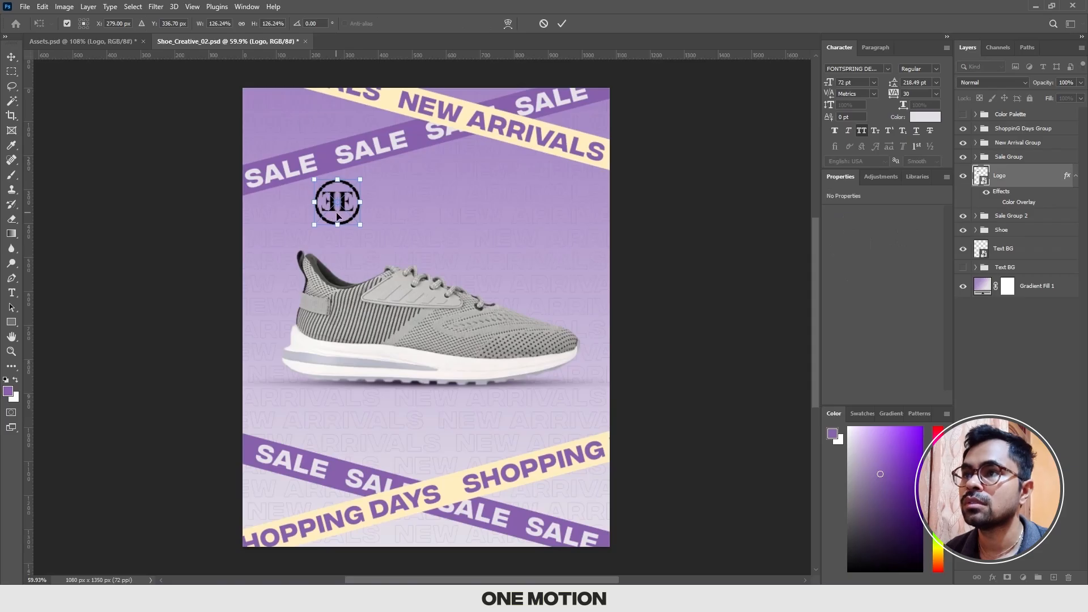
left_click_drag(339, 213, 501, 187)
key("Return")
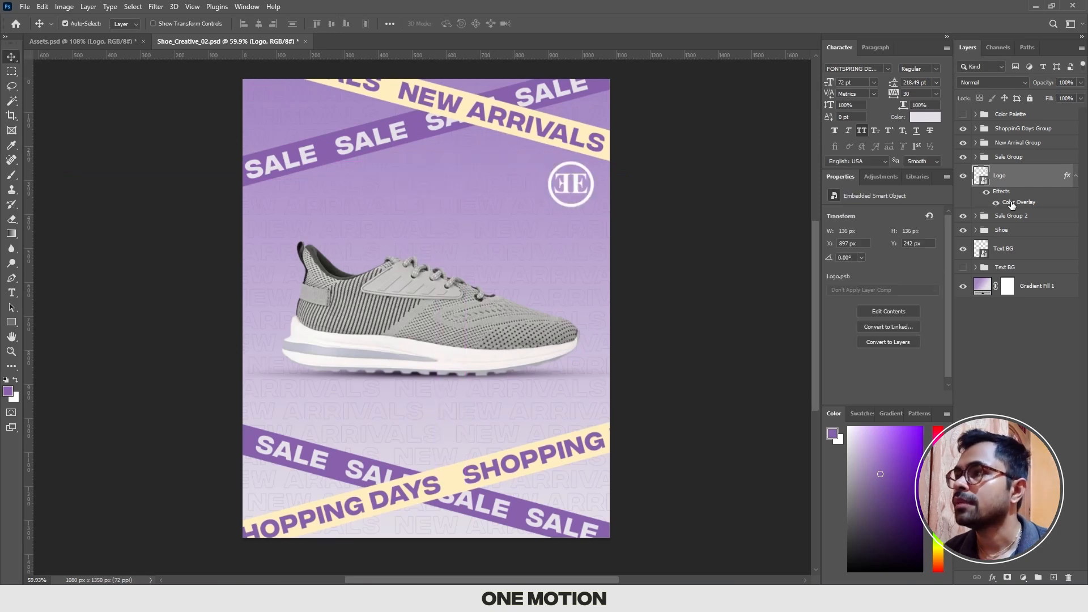
Step: Set the logo's Color Overlay to white (ffffff)
double_click(1011, 206)
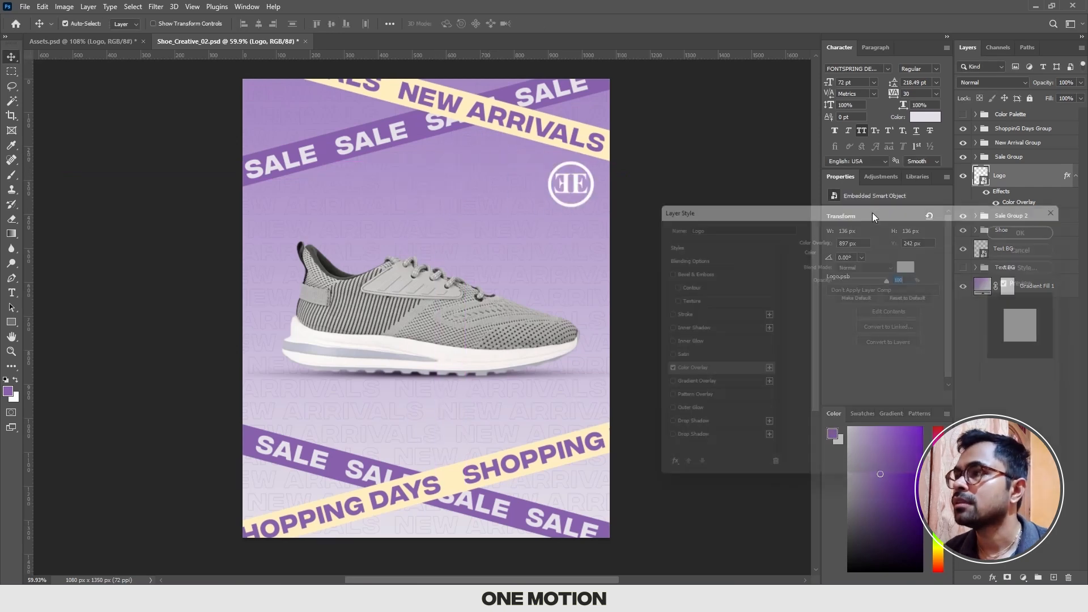
left_click(922, 266)
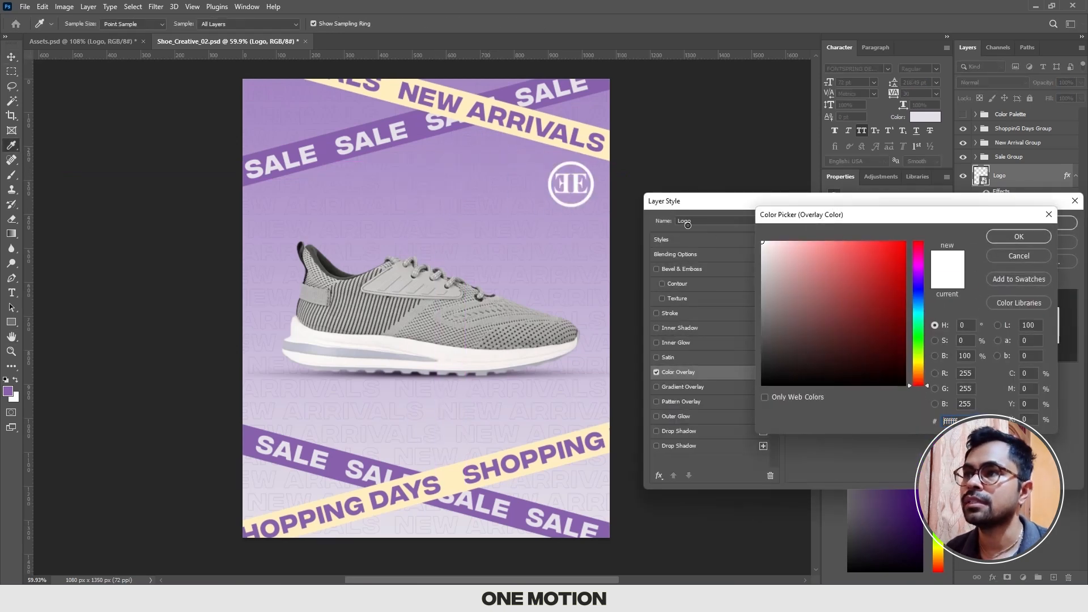
key("Return")
key("Return")
scroll(675, 230, "down", 1)
scroll(675, 231, "up", 1)
left_click_drag(585, 231, 612, 223)
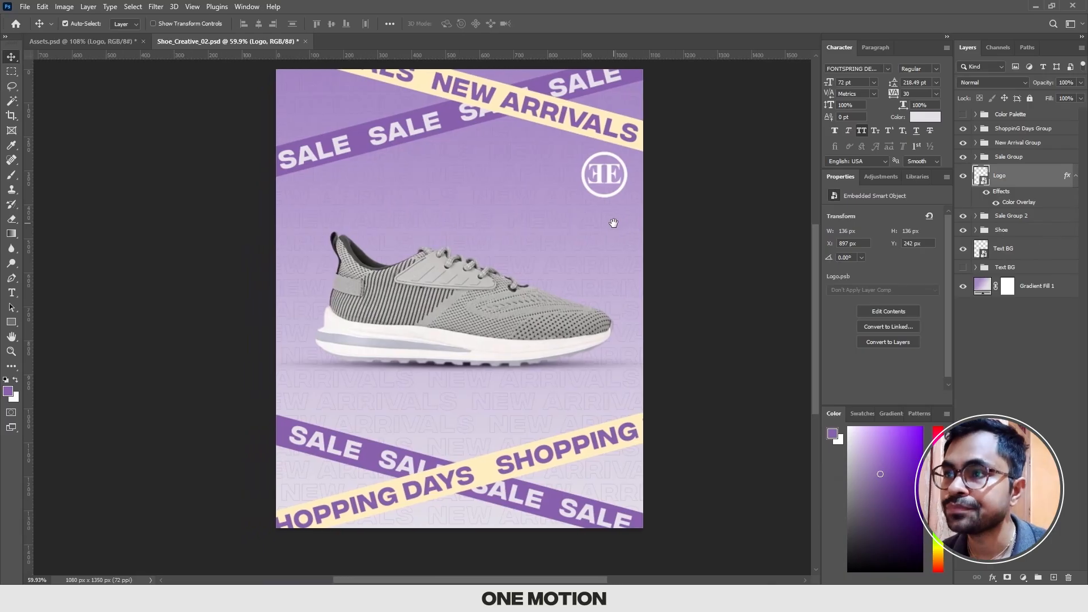
left_click_drag(583, 278, 586, 278)
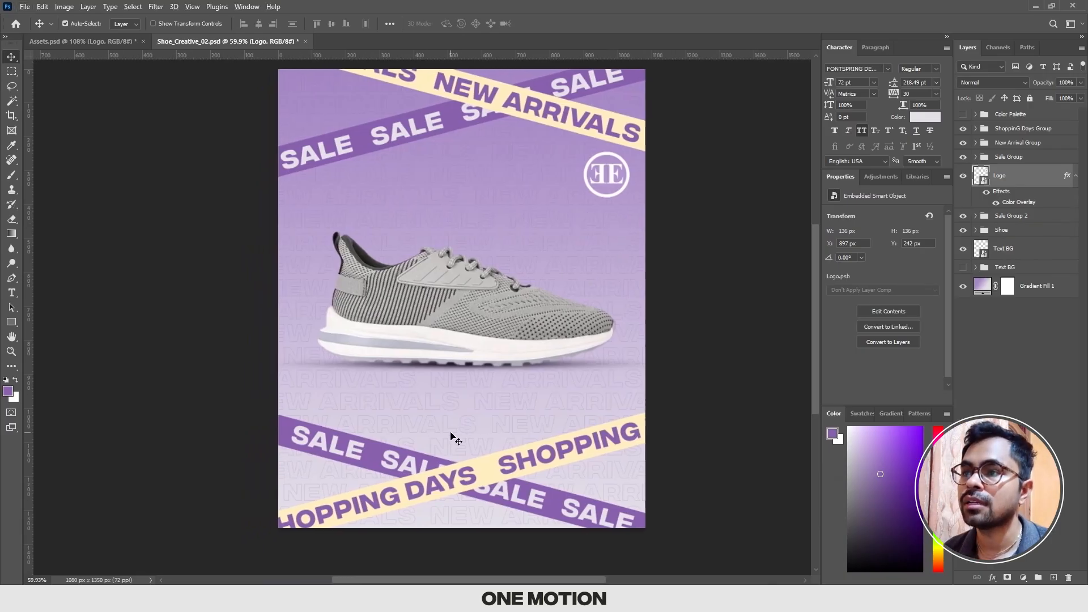
left_click_drag(456, 414, 441, 433)
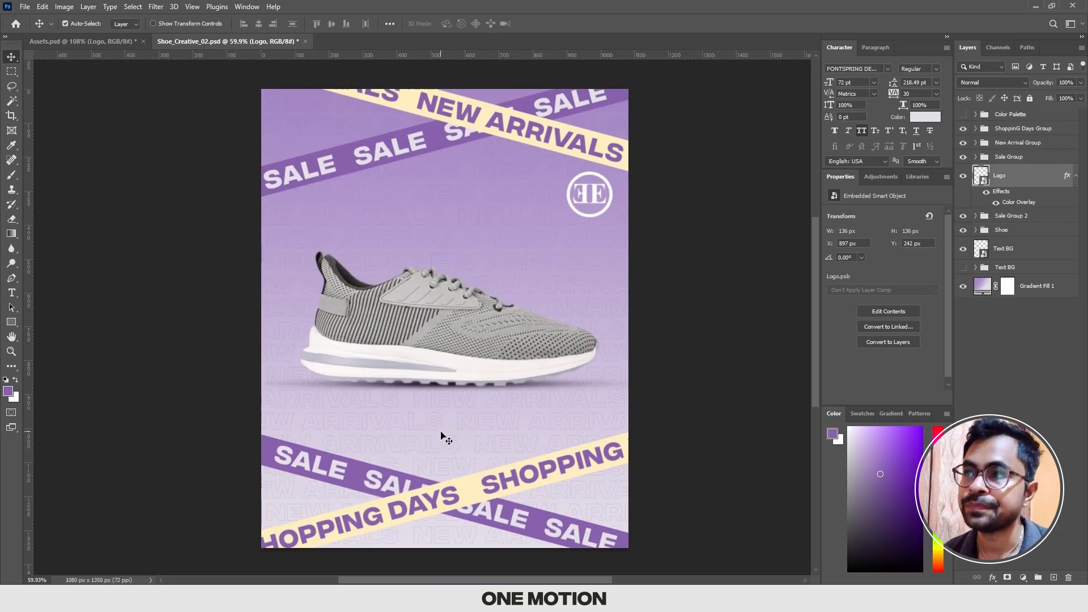
left_click(746, 393)
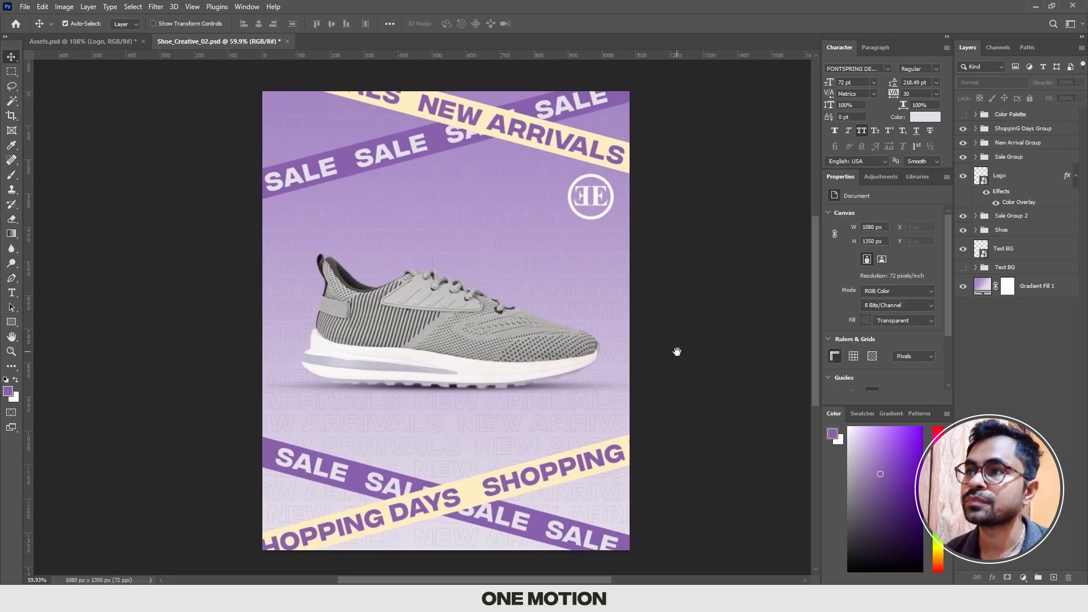
left_click_drag(677, 352, 672, 350)
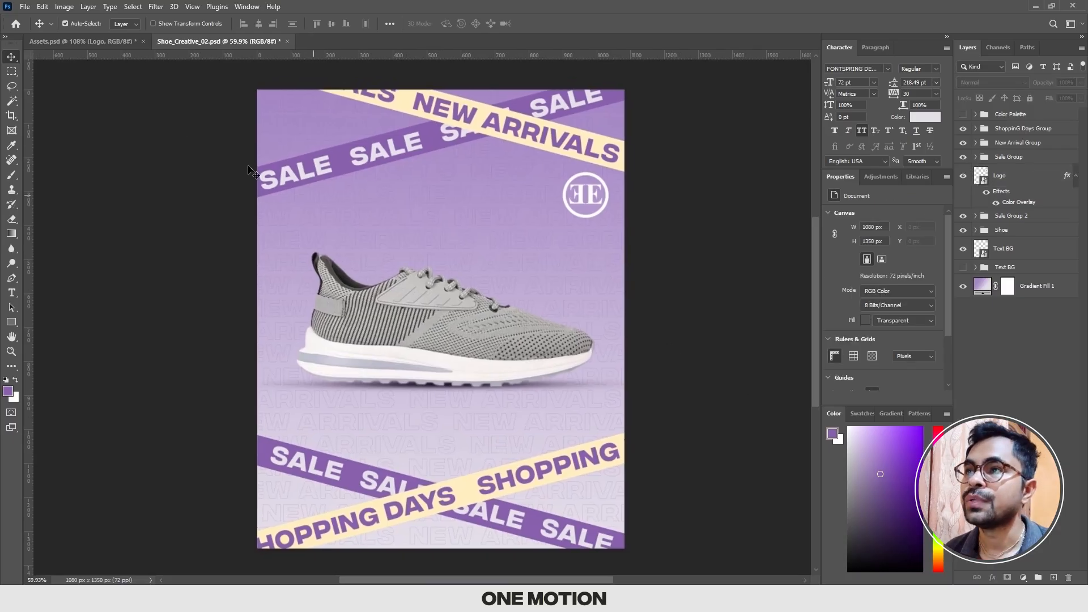
Step: Copy the Shop group with the cart icon and shop-esmee.com text from Assets.psd into Shoe_Creative_02.psd
left_click(96, 51)
scroll(474, 275, "up", 2)
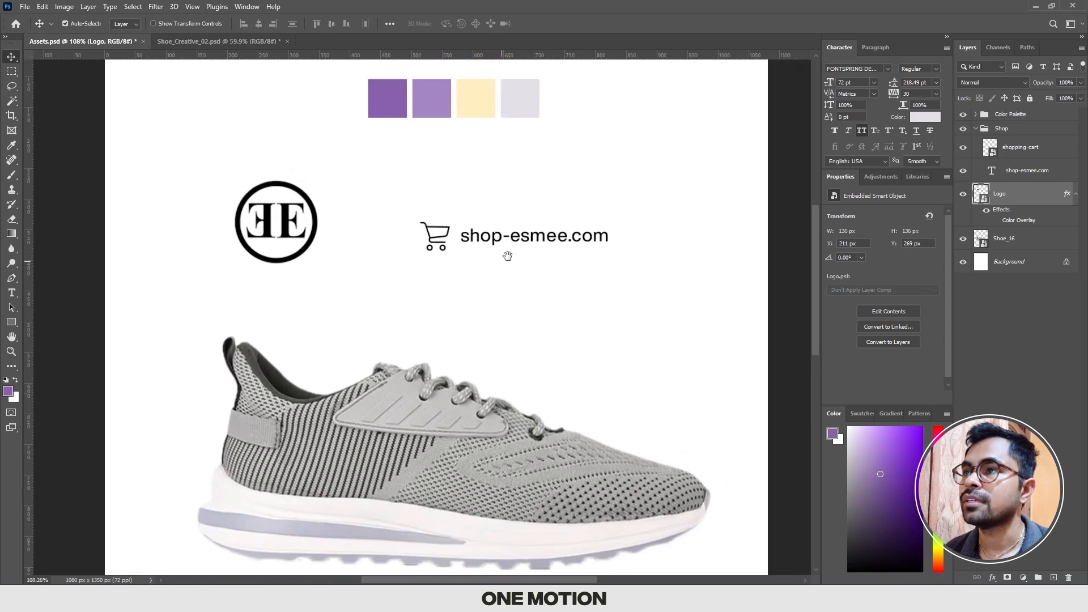
scroll(477, 253, "up", 1)
scroll(486, 253, "down", 1)
left_click_drag(486, 252, 476, 259)
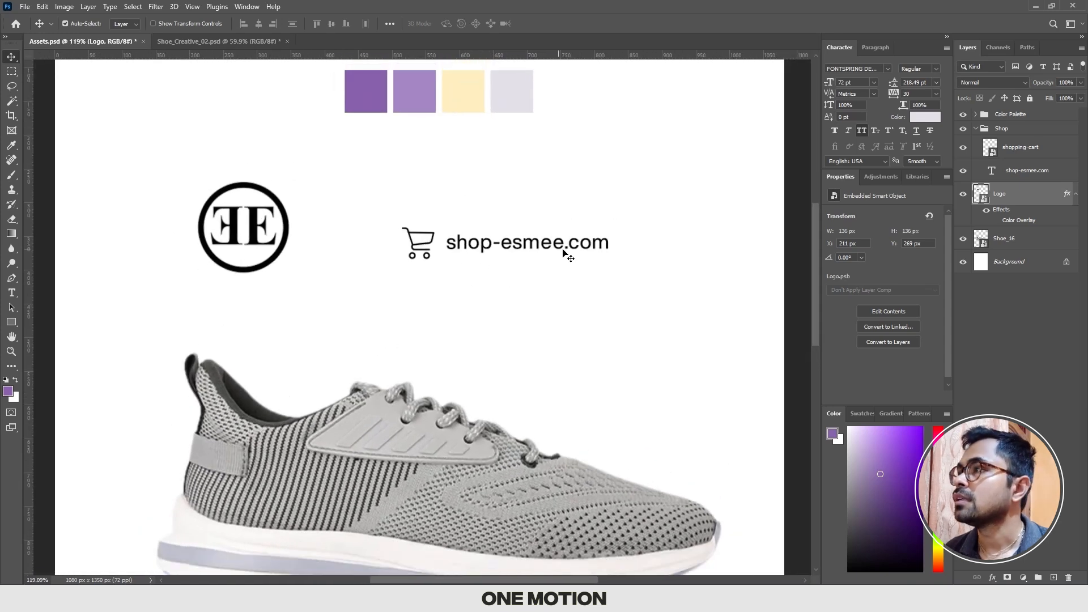
left_click(1012, 131)
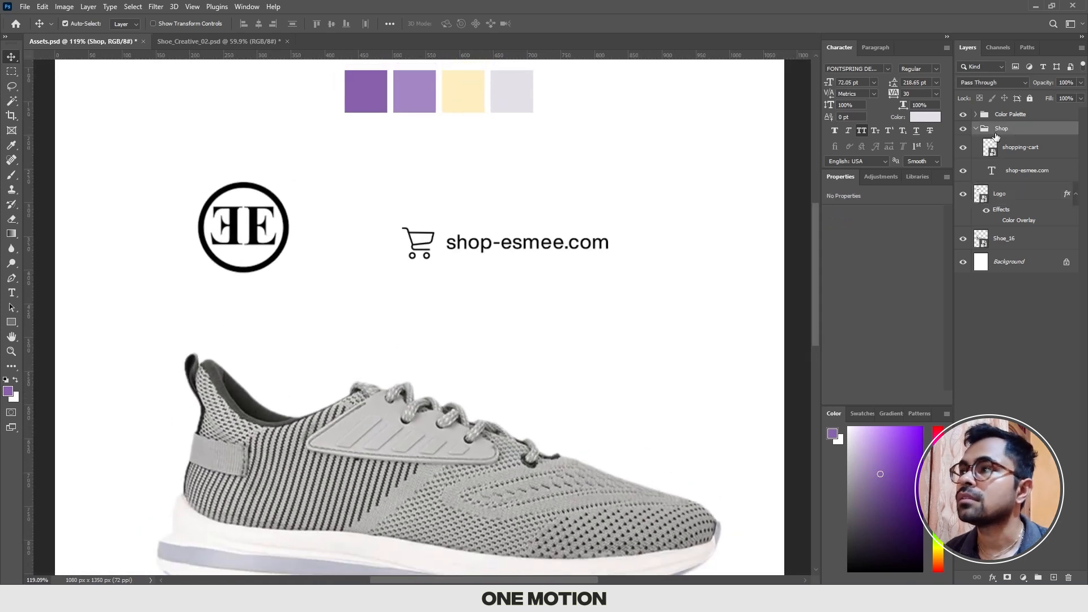
left_click(963, 128)
left_click(963, 128)
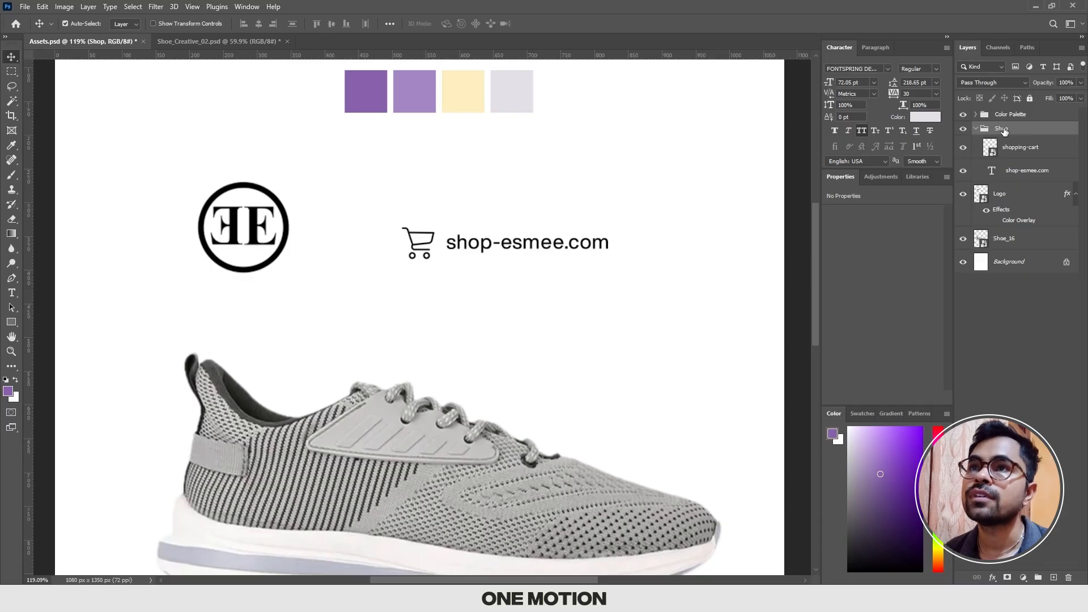
left_click_drag(1006, 132, 366, 208)
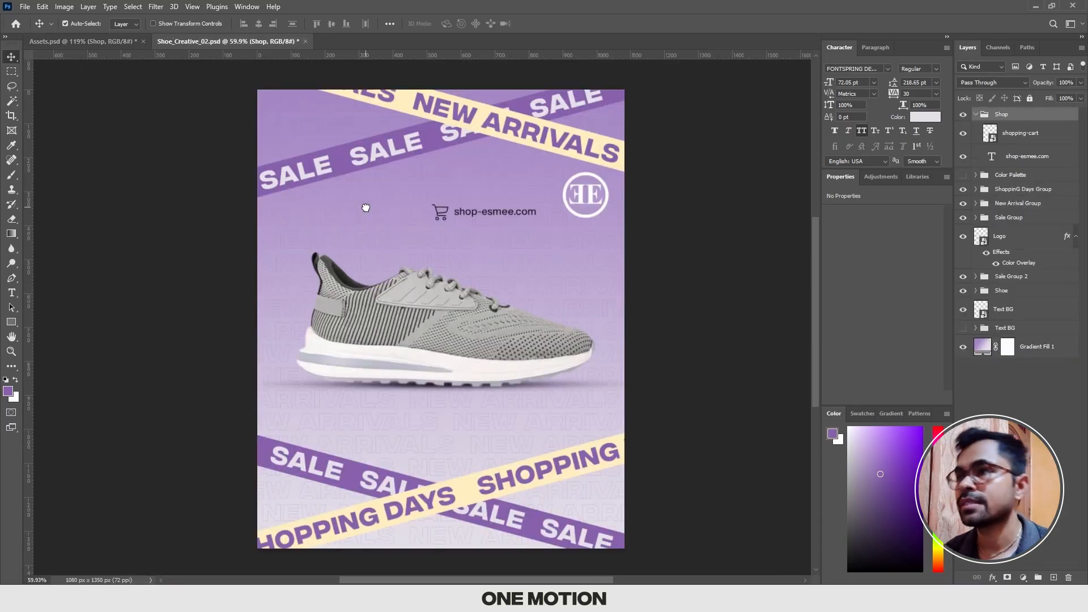
Step: Rotate the Shop group -15° and place it just above the word SHOPPING on the lower cream bar
key("ctrl+t")
left_click_drag(498, 216, 646, 399)
scroll(419, 446, "up", 3)
scroll(451, 408, "down", 2)
scroll(528, 432, "down", 2)
scroll(513, 413, "up", 3)
scroll(638, 400, "up", 2)
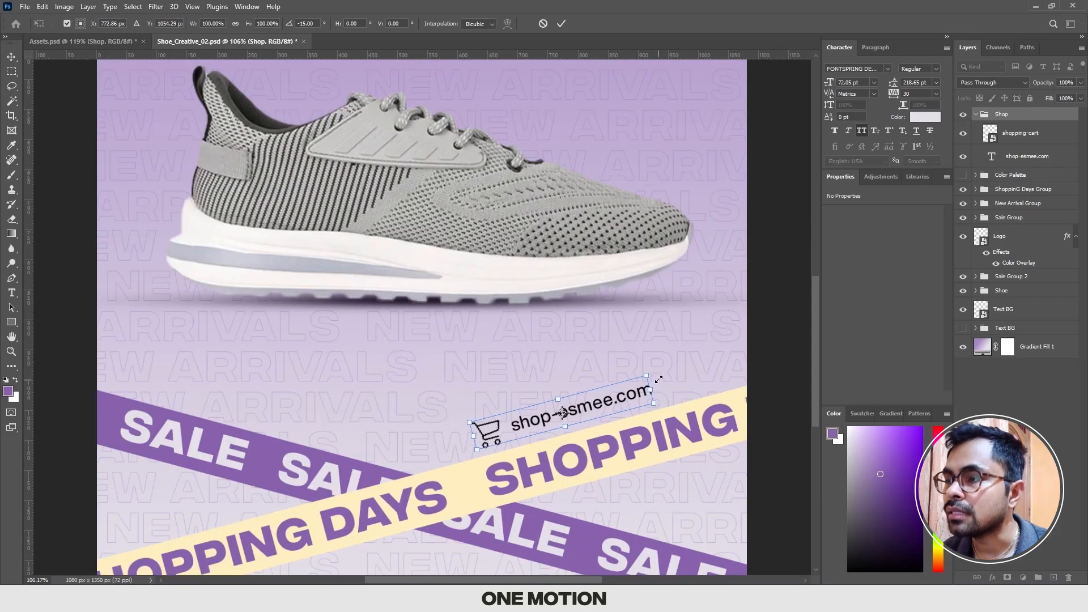
scroll(636, 394, "down", 2)
left_click_drag(635, 394, 557, 406)
mouse_move(564, 405)
left_mouse_down()
mouse_move(582, 400)
mouse_move(554, 403)
left_mouse_up()
key("ctrl+z")
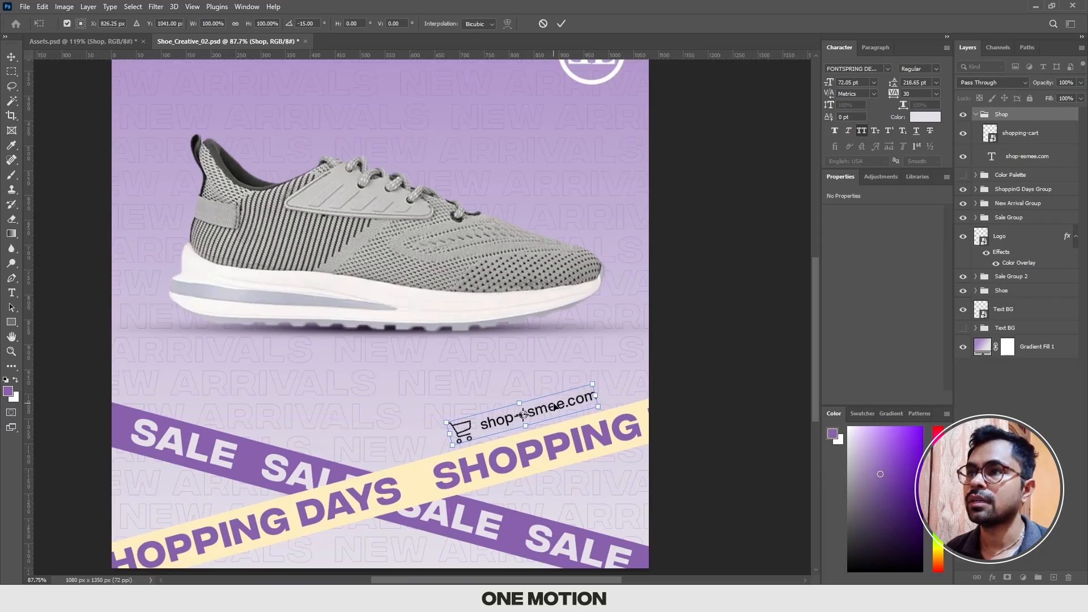
key("Return")
Step: Try the Shop group above the left end of the lower purple Sale bar, tilted parallel to that bar
scroll(554, 402, "down", 4)
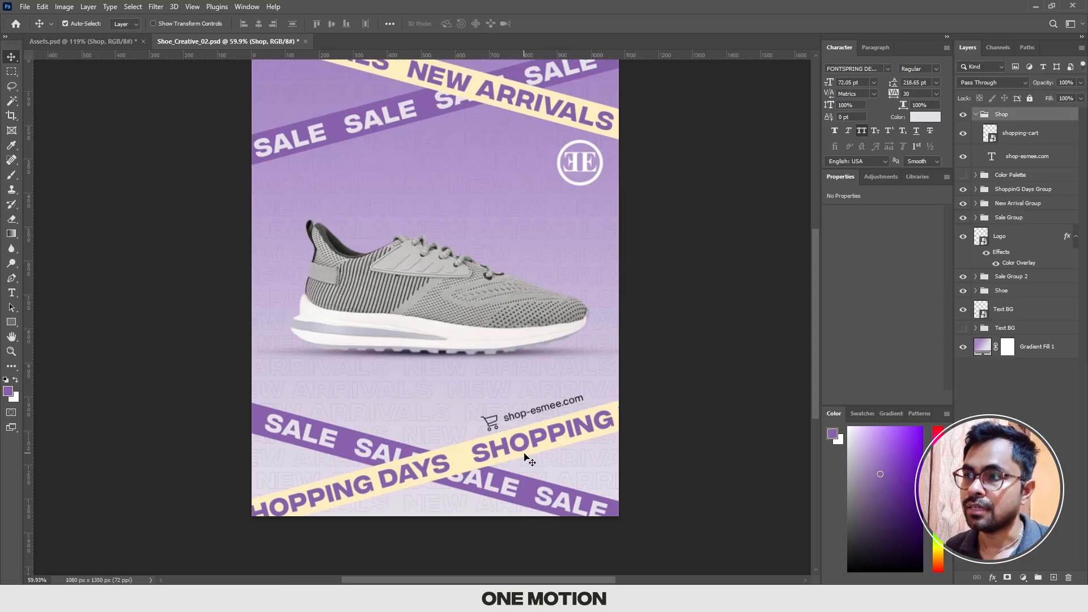
key("ctrl+t")
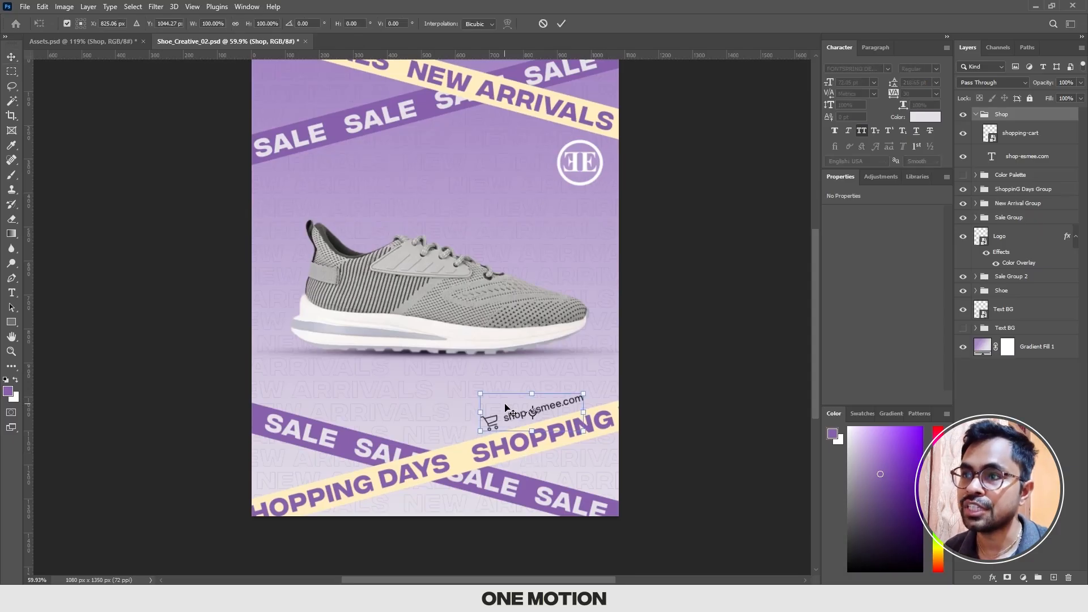
left_click_drag(558, 413, 373, 414)
key("Return")
scroll(372, 413, "up", 5)
scroll(374, 415, "down", 4)
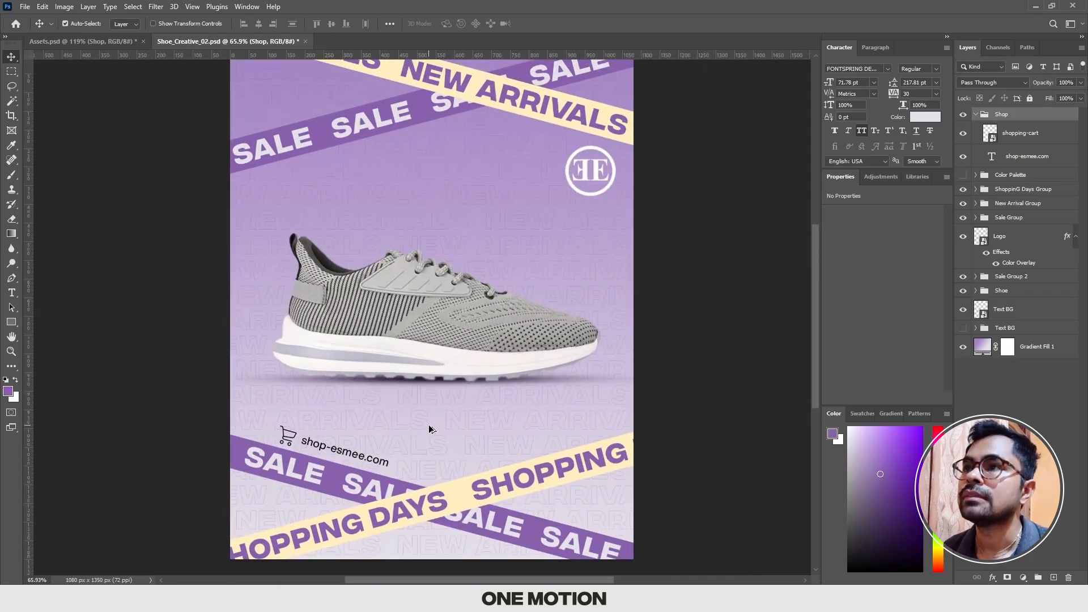
Step: Center the logo horizontally on the poster, above the shoe
left_click(599, 180)
key("ctrl+t")
left_click_drag(599, 179, 441, 179)
key("Return")
left_click(1037, 347)
left_click(999, 236)
Step: Move the Shop group back above the word SHOPPING on the lower cream bar and rotate it parallel to the bar
left_click(357, 439)
key("ctrl+t")
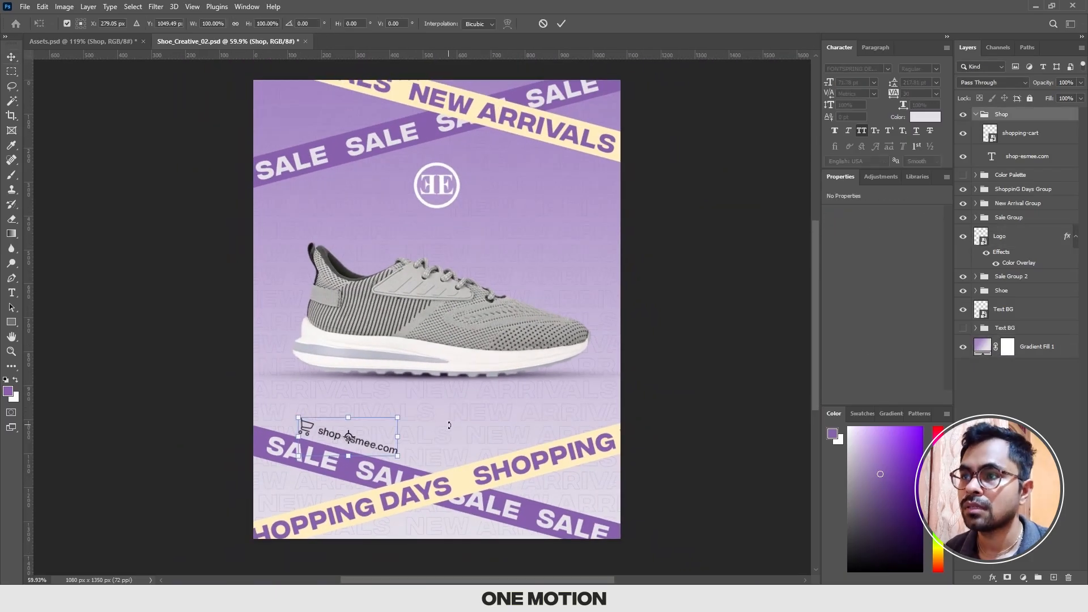
scroll(453, 439, "up", 5)
left_click_drag(340, 427, 550, 429)
key("Escape")
scroll(488, 427, "down", 5)
scroll(473, 423, "up", 4)
key("ctrl+t")
left_click_drag(675, 407, 660, 376)
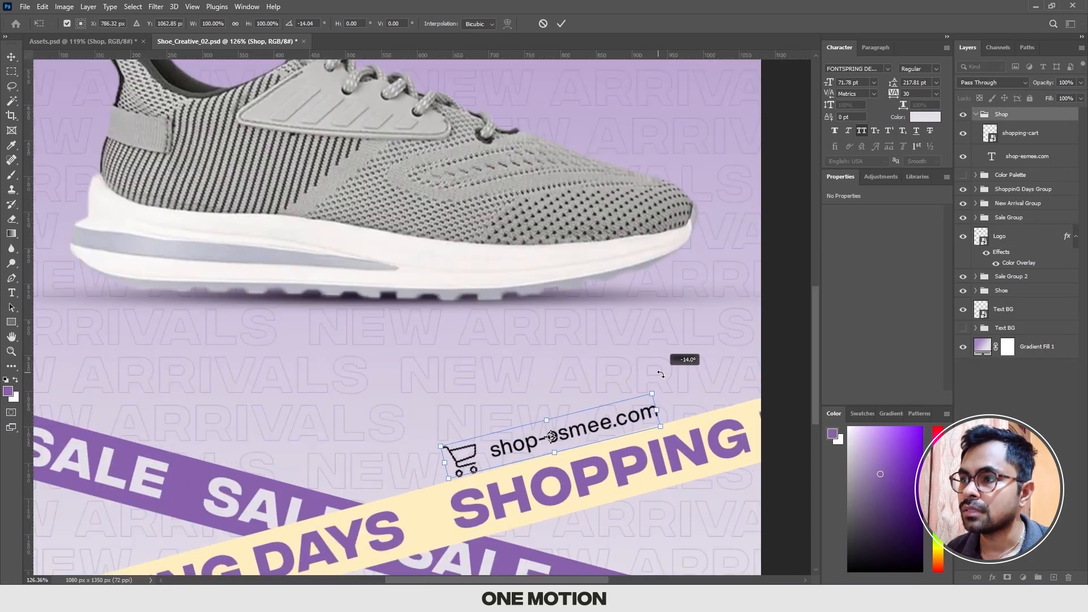
key("Return")
Step: Check the Shop group's spacing to the cream bar's text and save the document
scroll(595, 428, "down", 6)
left_click_drag(595, 428, 598, 442)
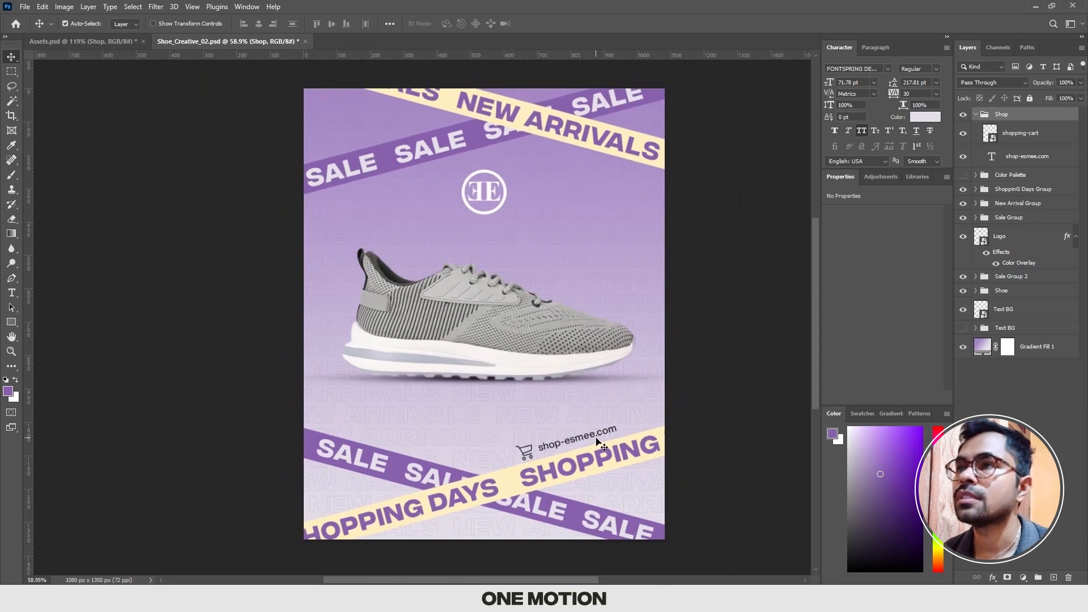
left_click_drag(552, 423, 519, 429)
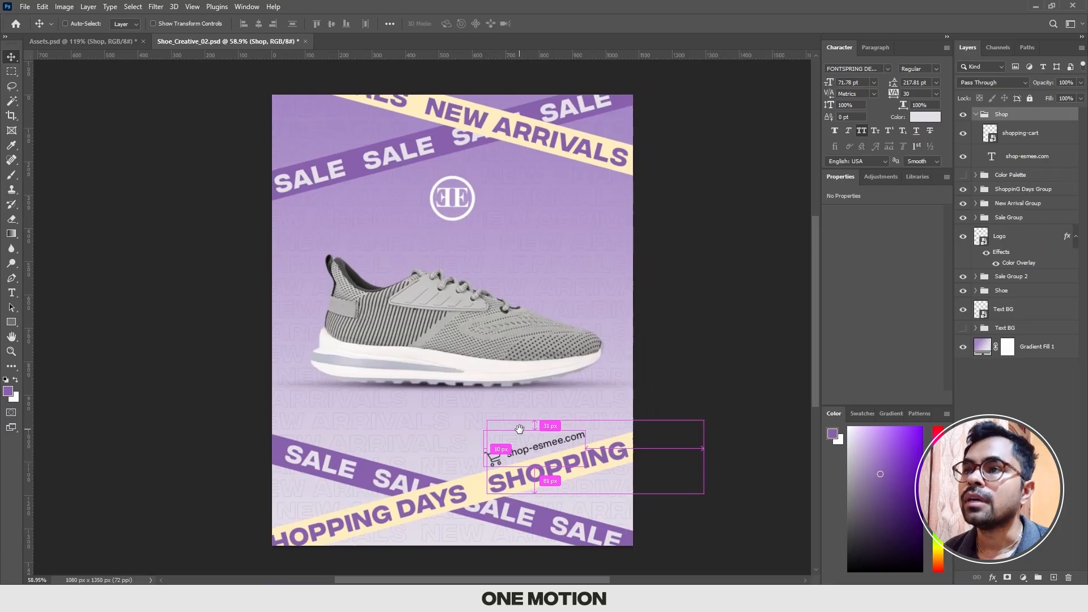
key("ctrl+s")
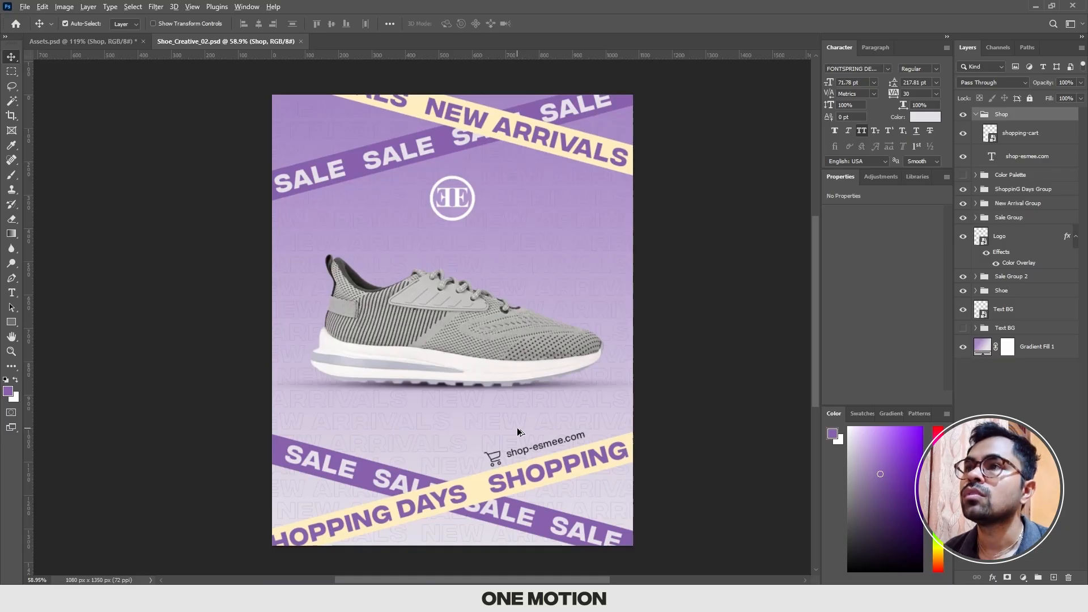
scroll(480, 179, "up", 4)
scroll(480, 179, "down", 3)
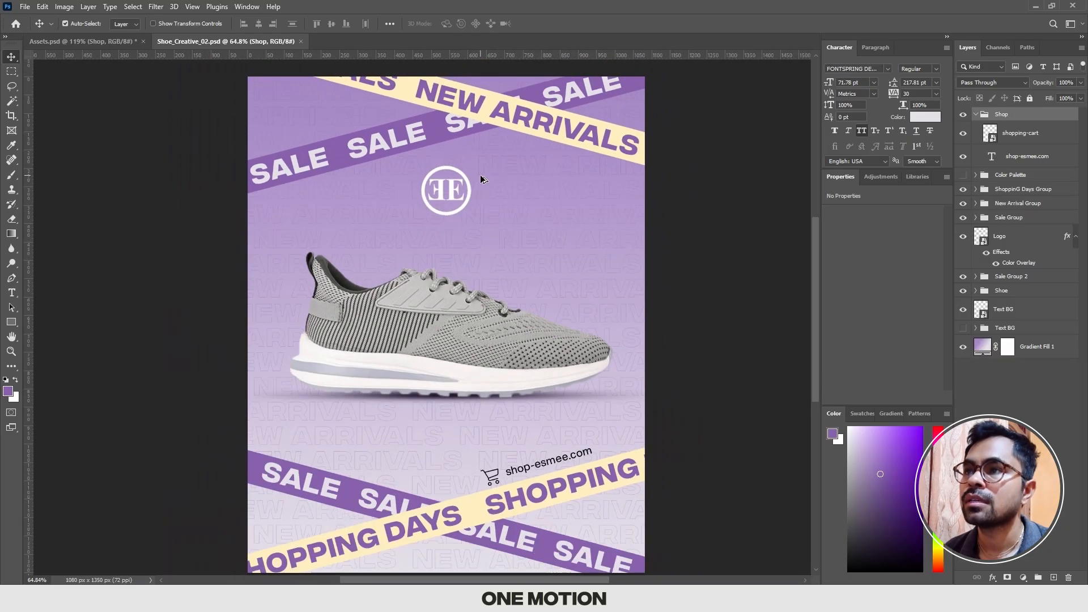
scroll(480, 179, "down", 2)
scroll(486, 292, "up", 1)
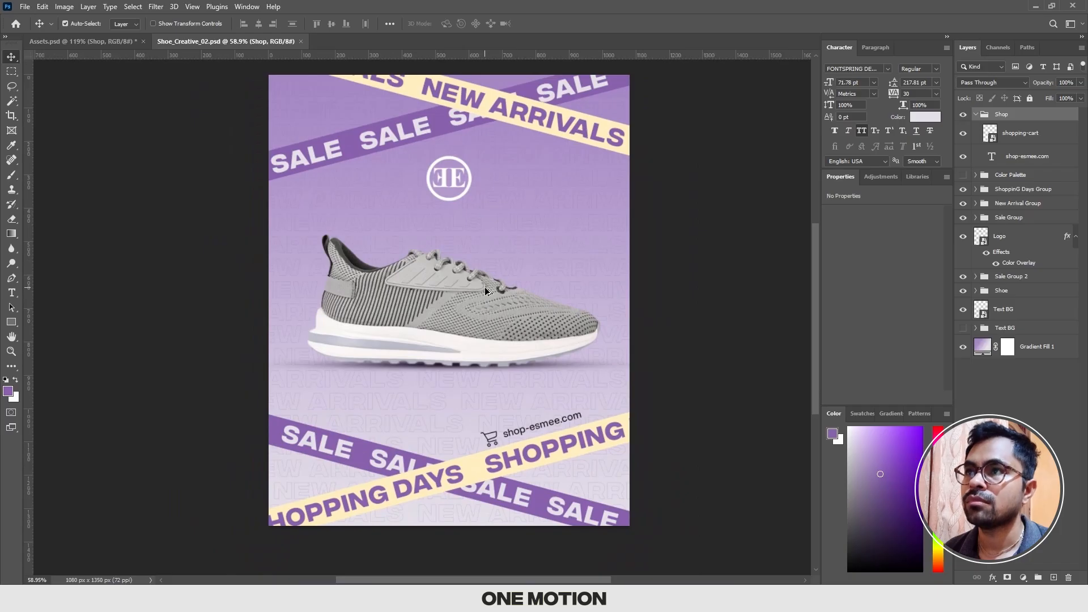
scroll(486, 291, "up", 1)
scroll(486, 295, "down", 1)
scroll(486, 297, "up", 1)
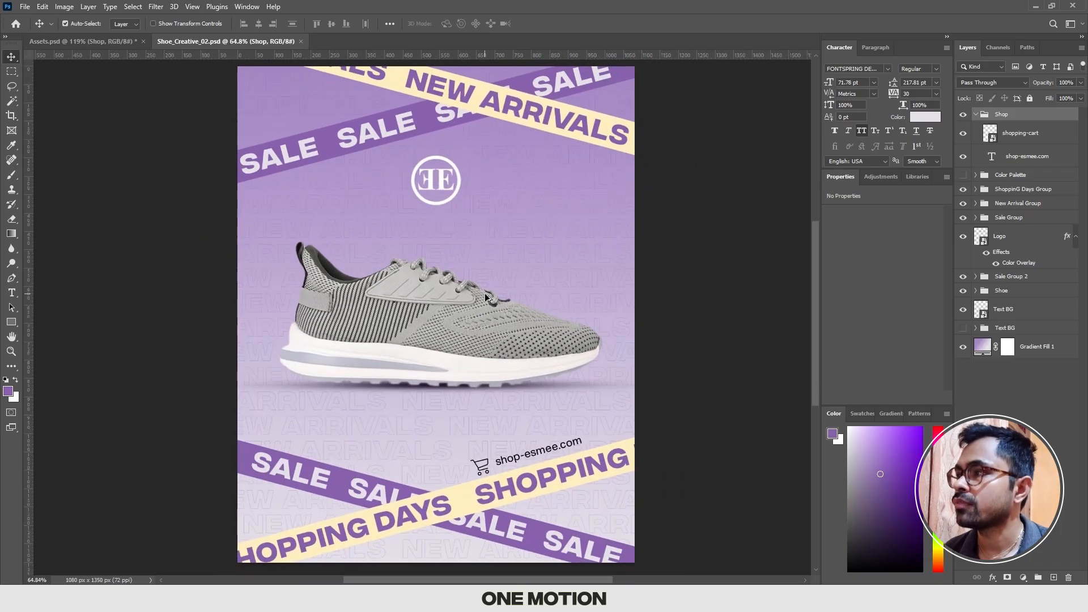
Step: Lower the opacity of the Text BG smart object to 80% and deselect it
left_click(1002, 309)
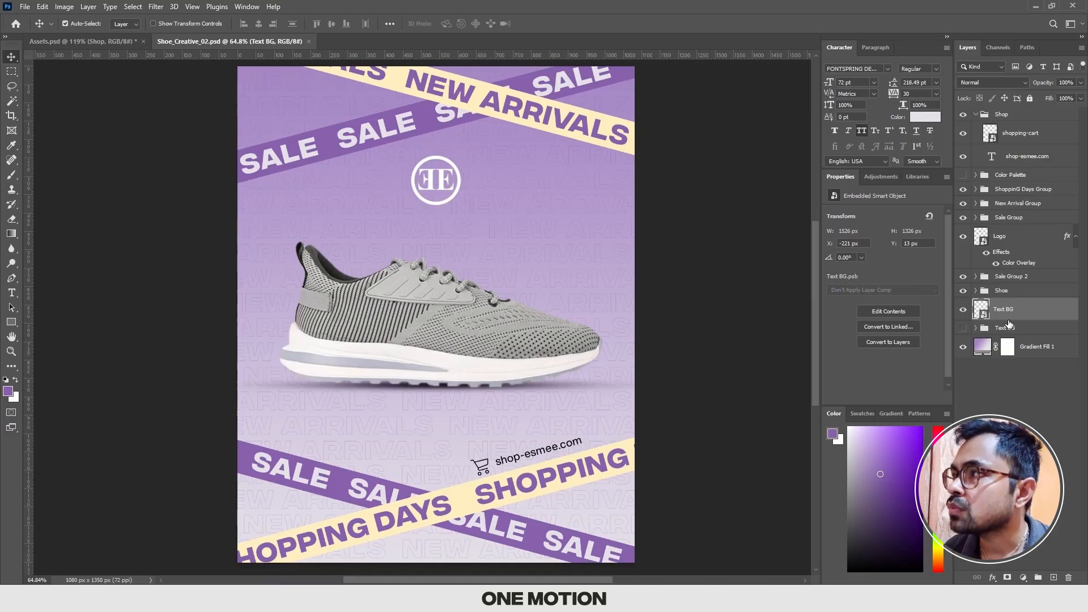
key("8")
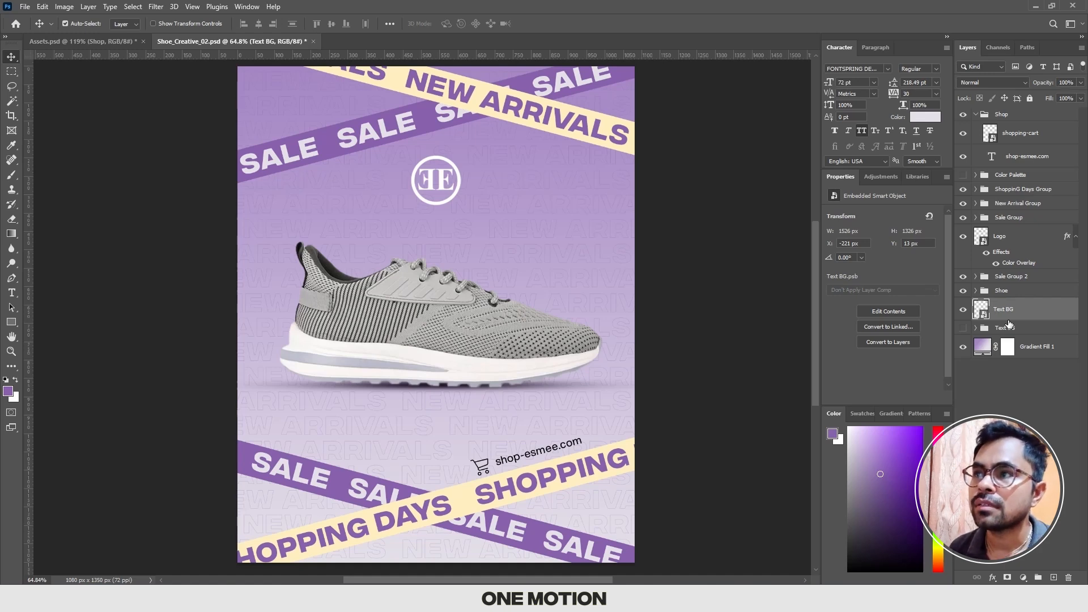
left_click(747, 381)
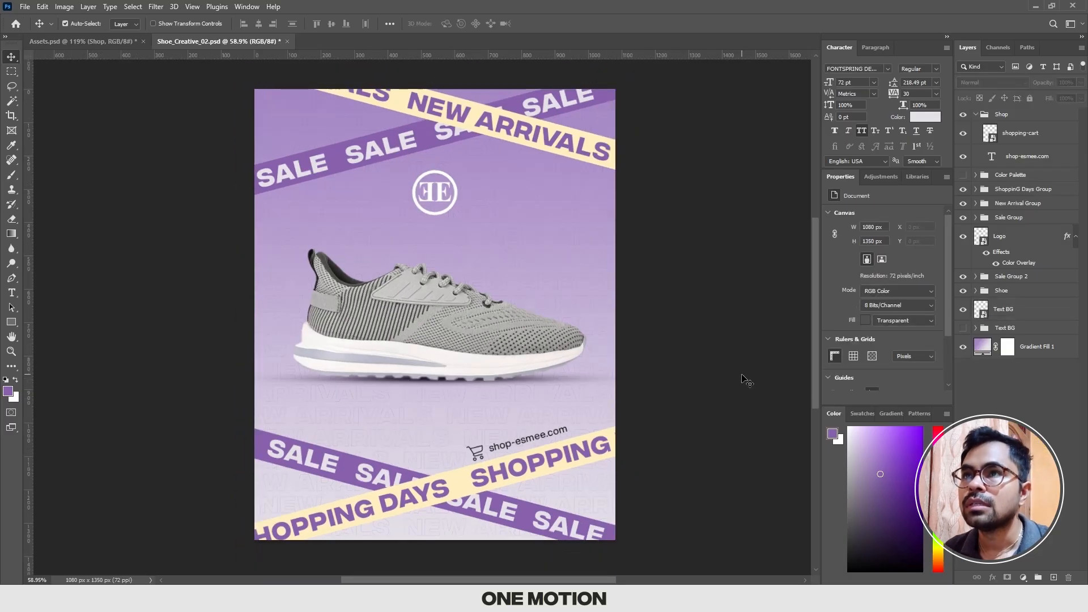
Step: Save the document, collapse the Shop group and stamp all visible layers into a new merged layer above it
key("ctrl+s")
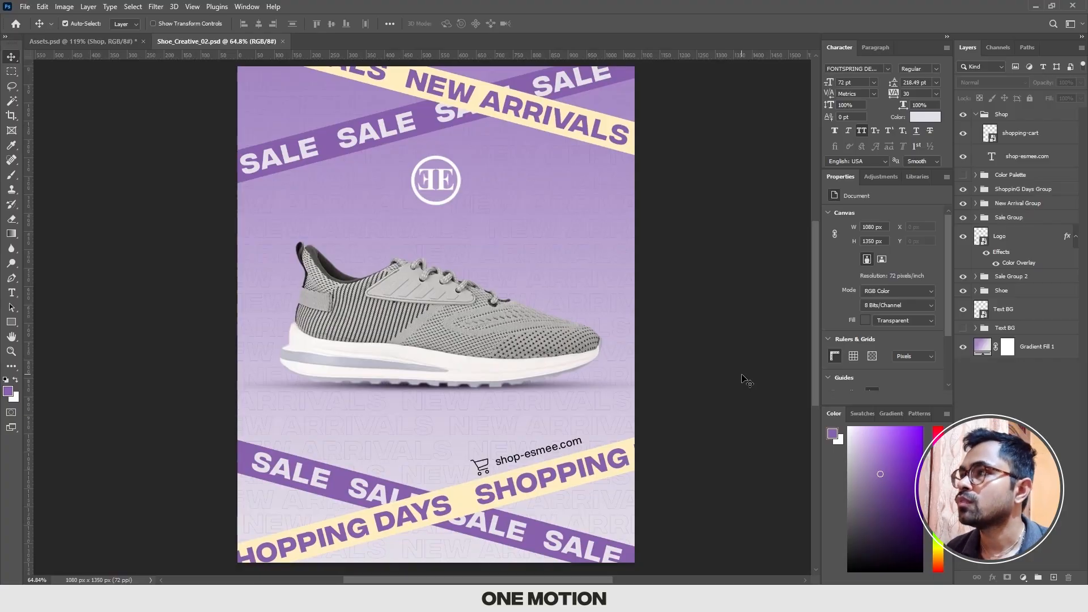
left_click(975, 115)
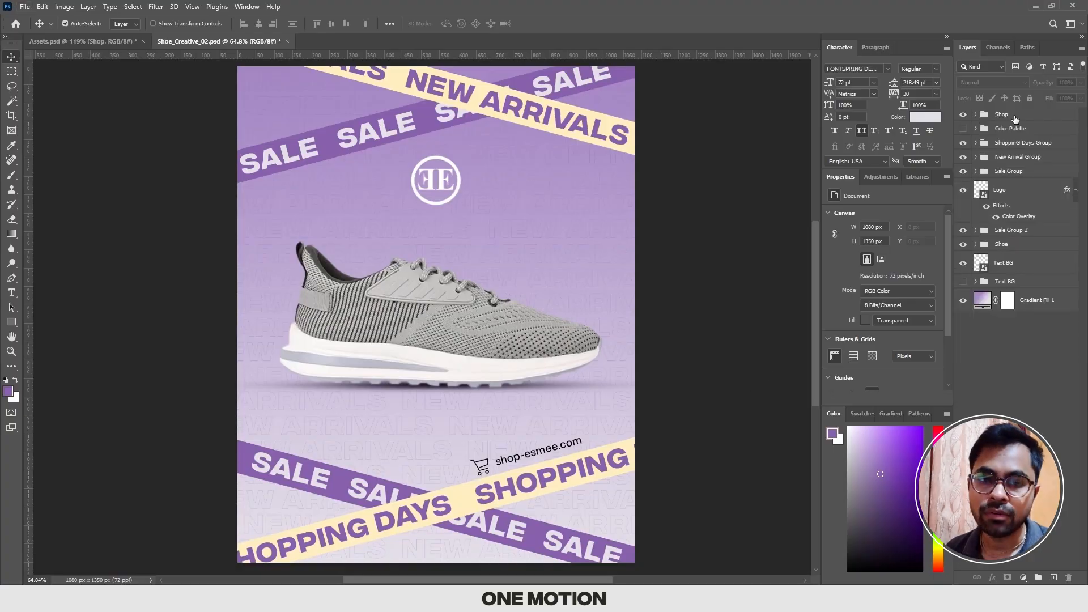
left_click(1014, 119)
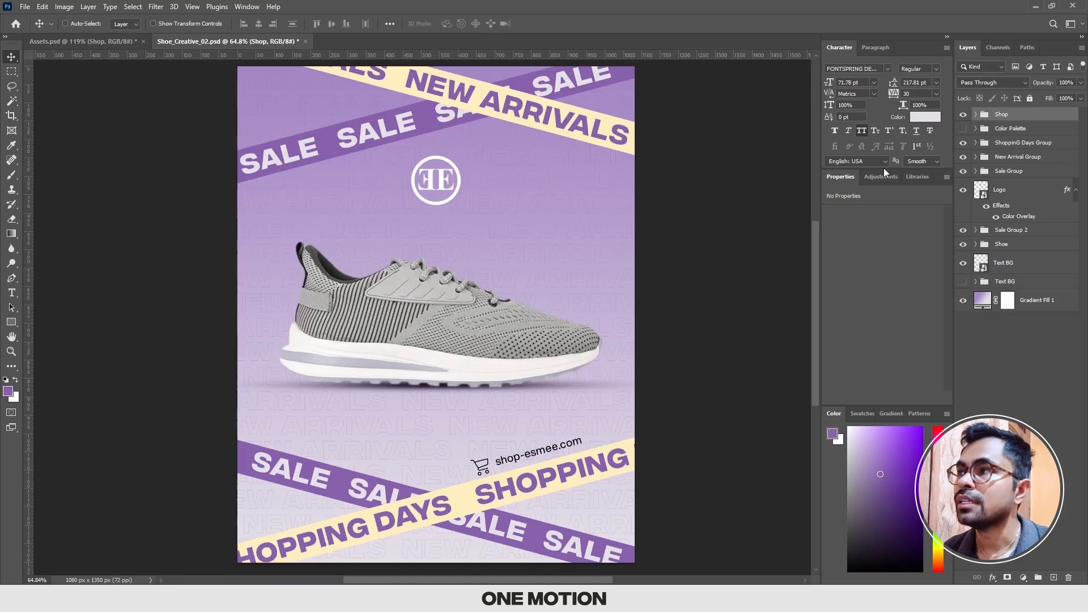
key("ctrl+shift+alt+e")
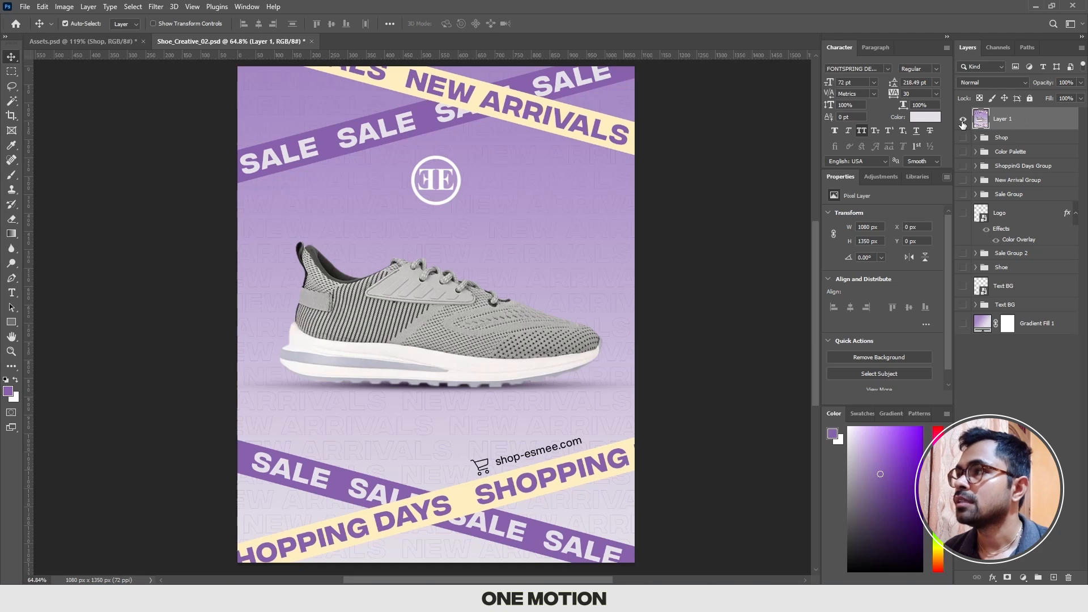
Step: Rename the merged layer as Final Design and convert it to a smart object
double_click(1004, 121)
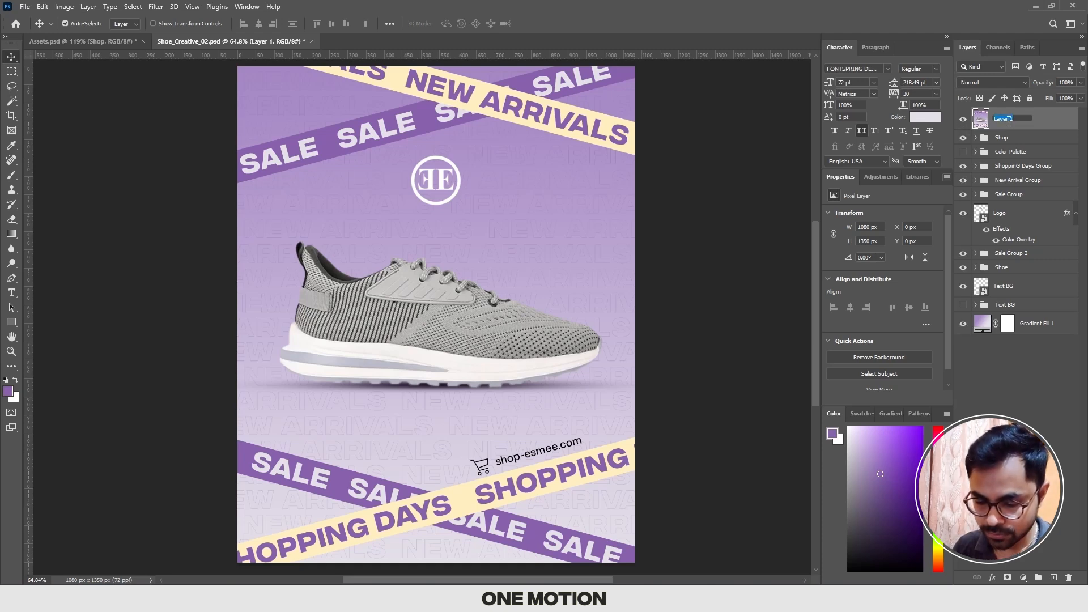
type("Final")
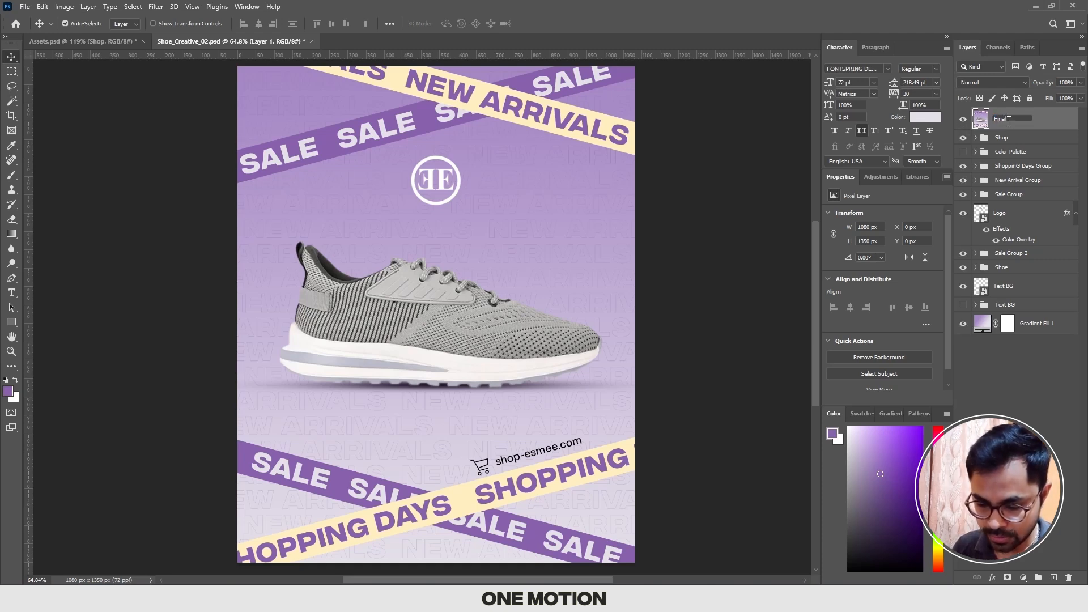
type(" Design")
key("Return")
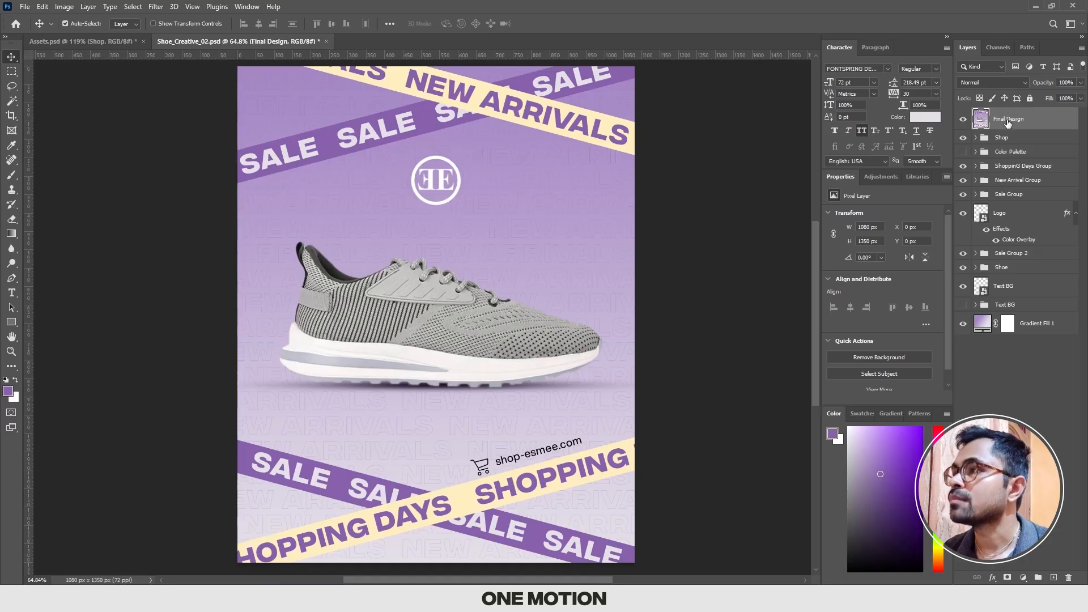
right_click(1007, 120)
left_click(876, 260)
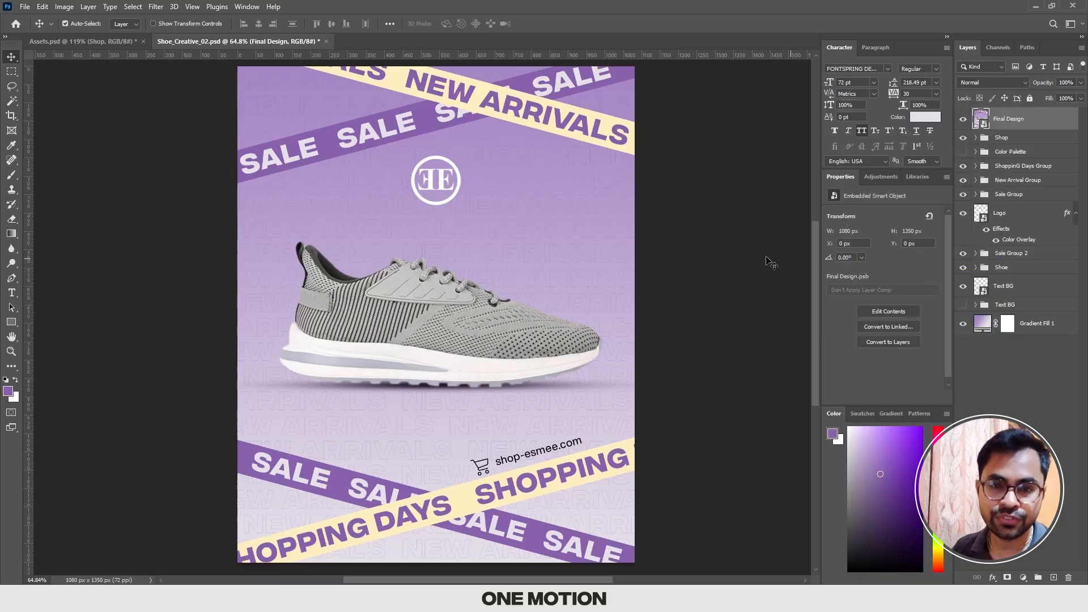
left_click(736, 260)
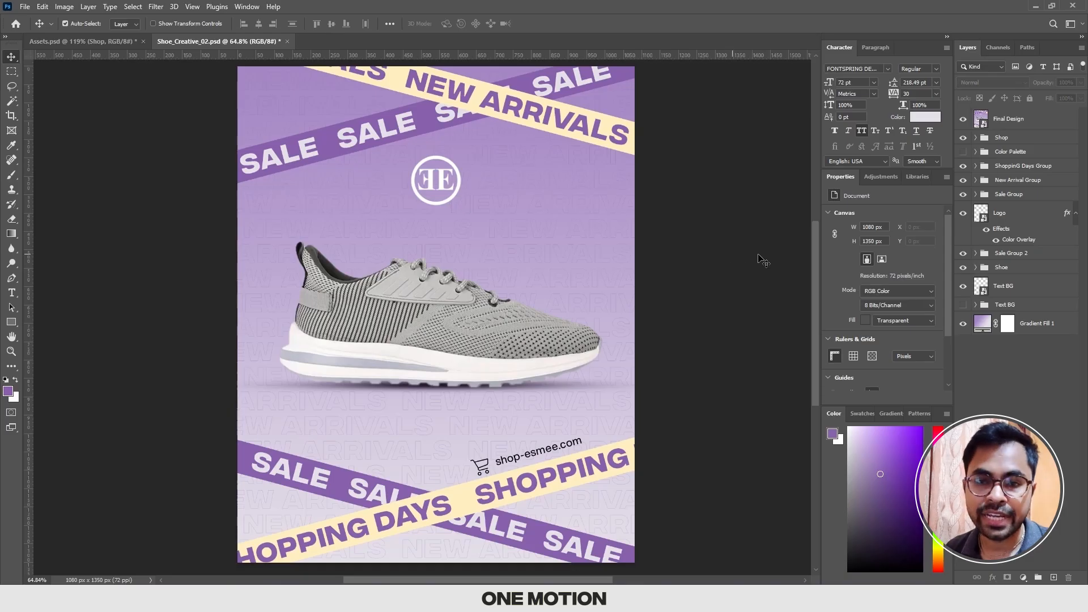
Step: Add a Curves adjustment layer above Final Design and set its black point input to 10
left_click(1023, 119)
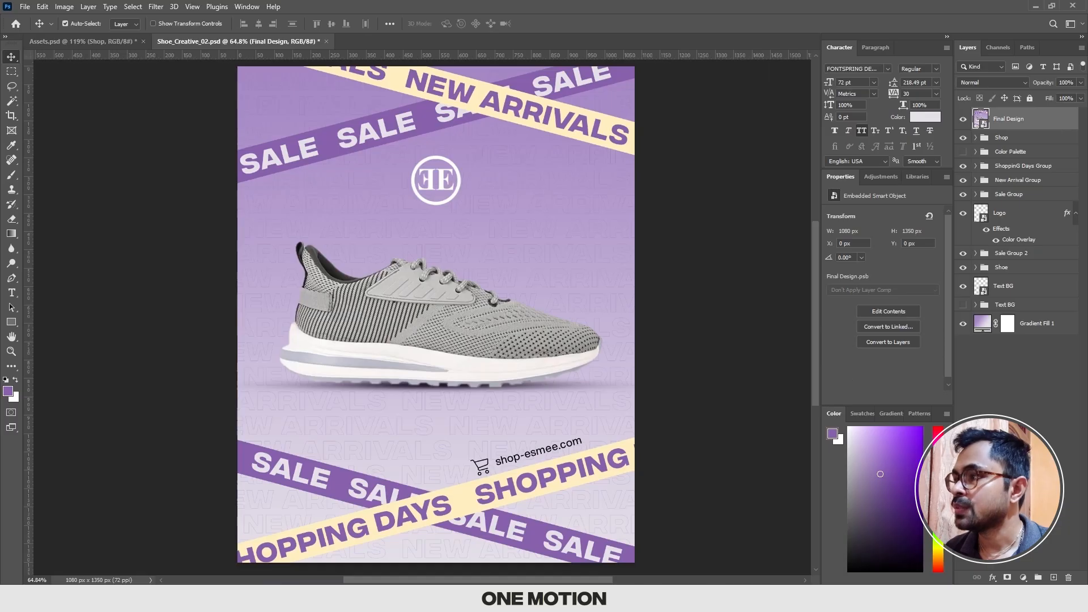
left_click(1023, 578)
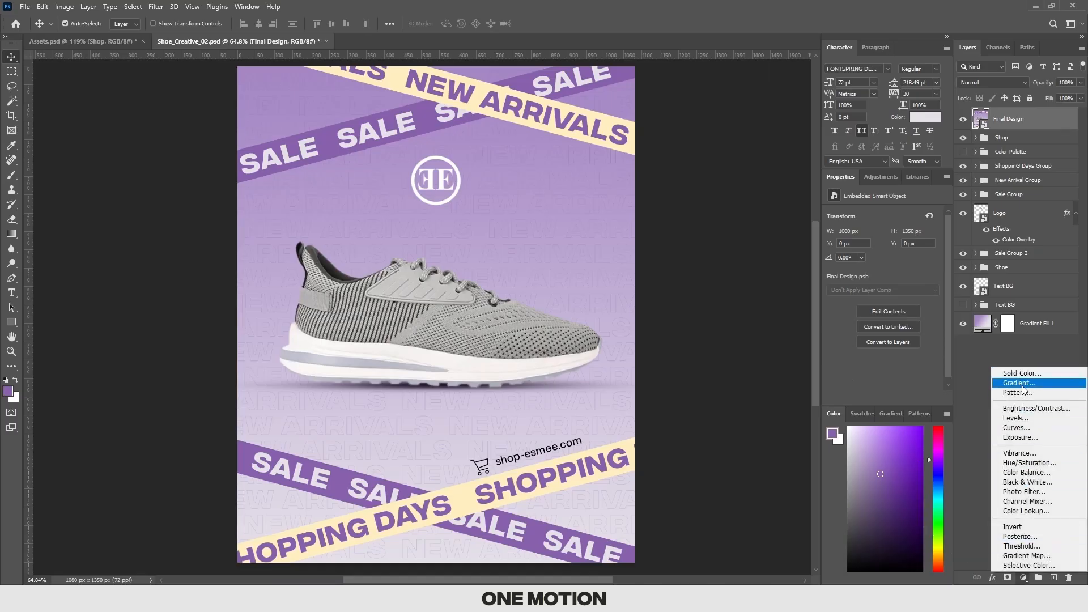
left_click(1026, 428)
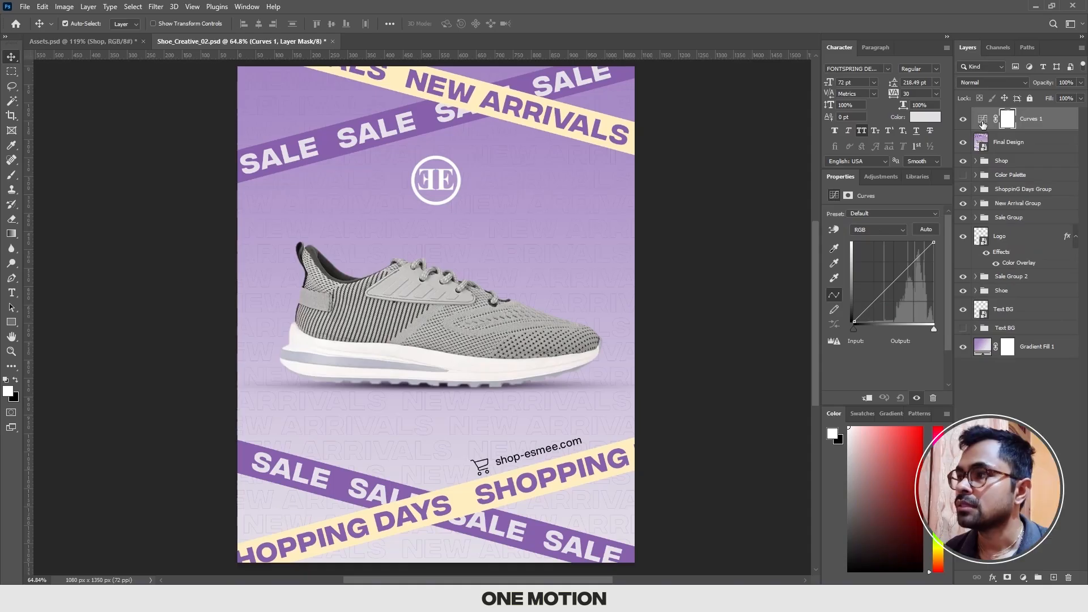
left_click_drag(854, 323, 871, 340)
double_click(871, 340)
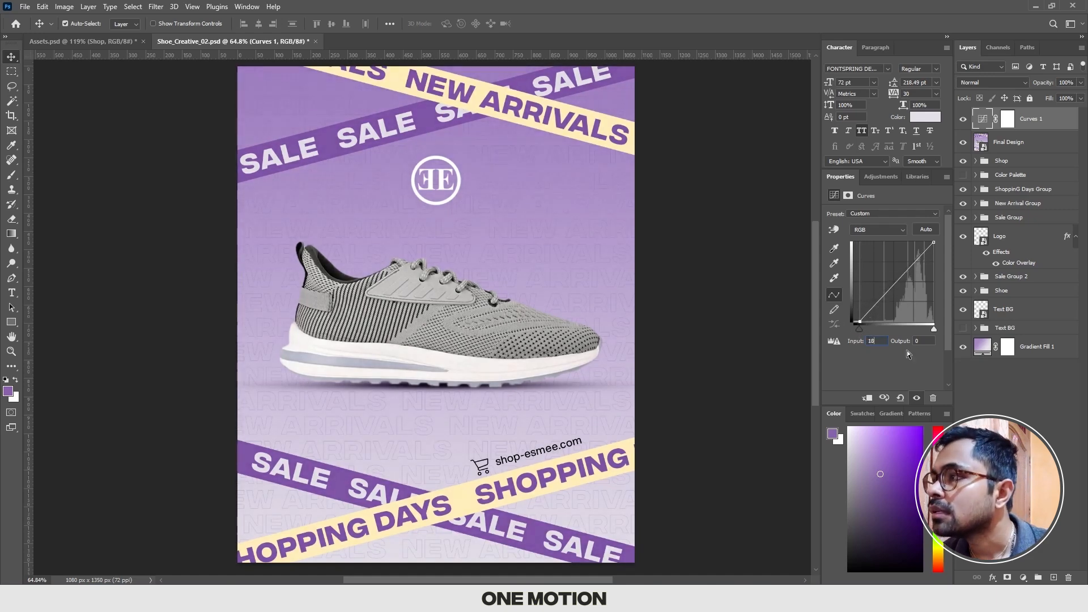
type("10")
key("Return")
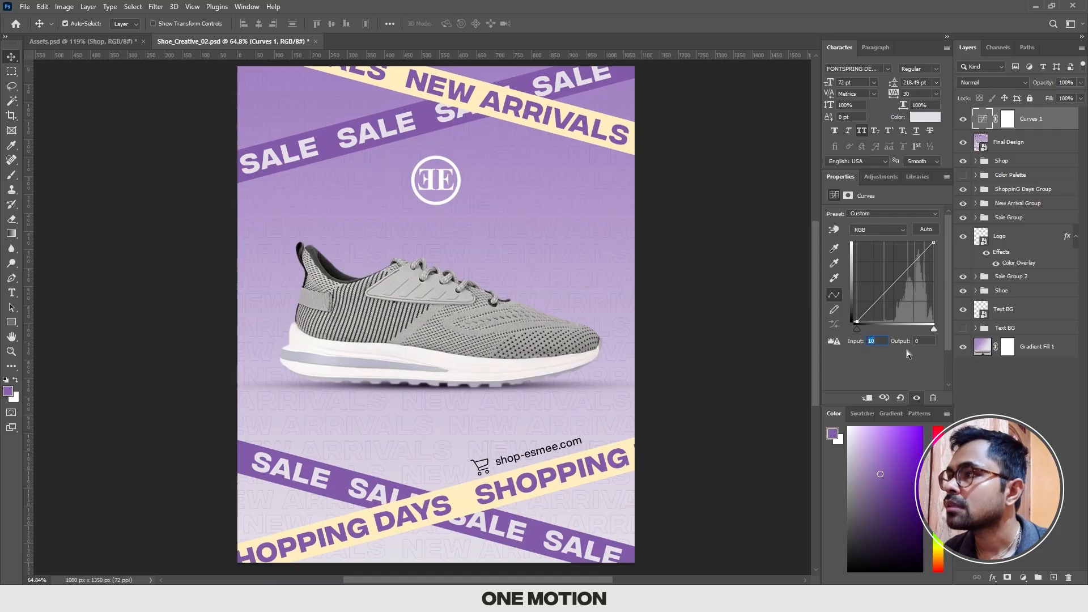
Step: Set the white point of the Curves adjustment to input 245 with output 255
left_click_drag(932, 248, 932, 234)
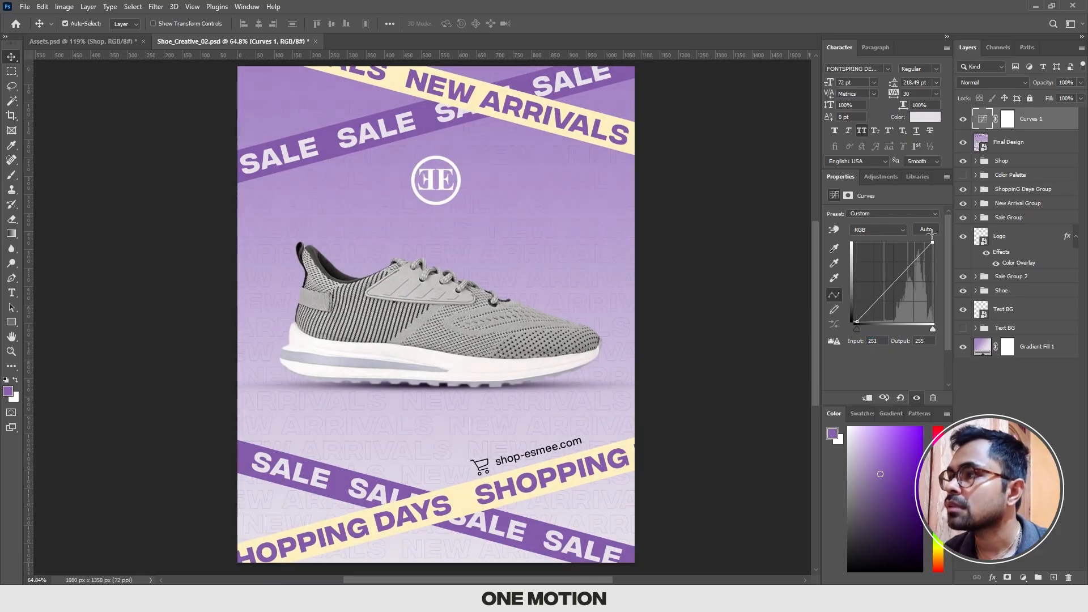
left_click(884, 340)
left_click(1034, 124)
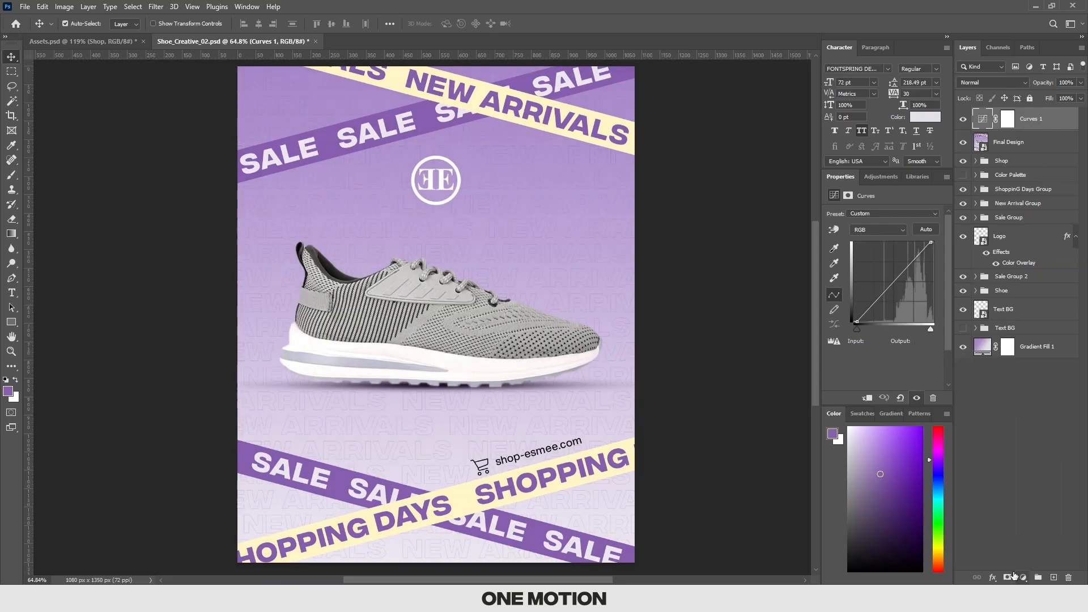
Step: Add a Hue/Saturation adjustment layer above Curves 1 with saturation +15, and save the document
left_click(1023, 577)
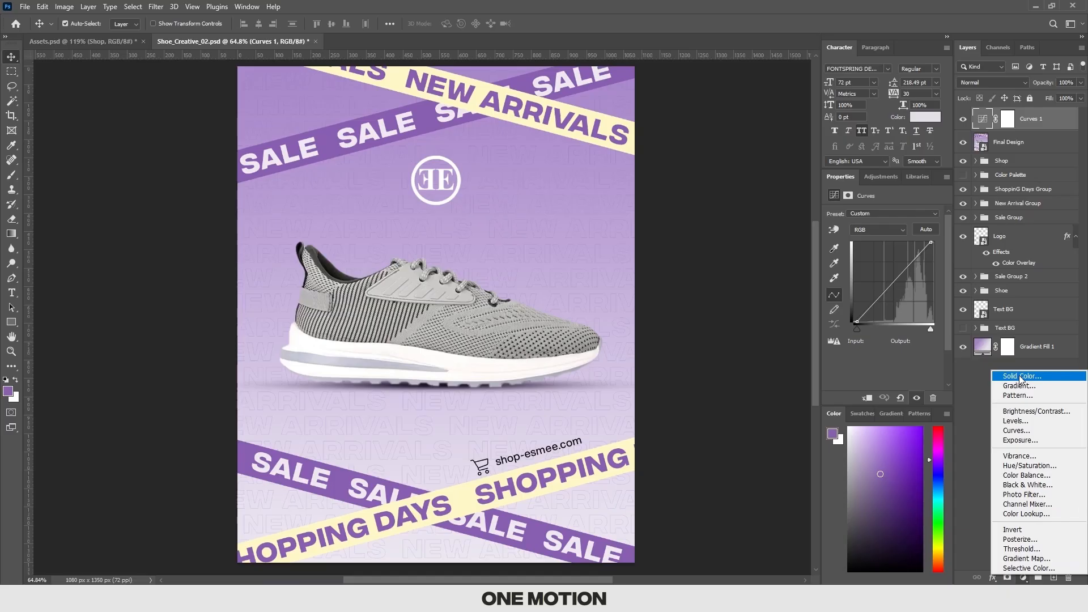
left_click(1029, 465)
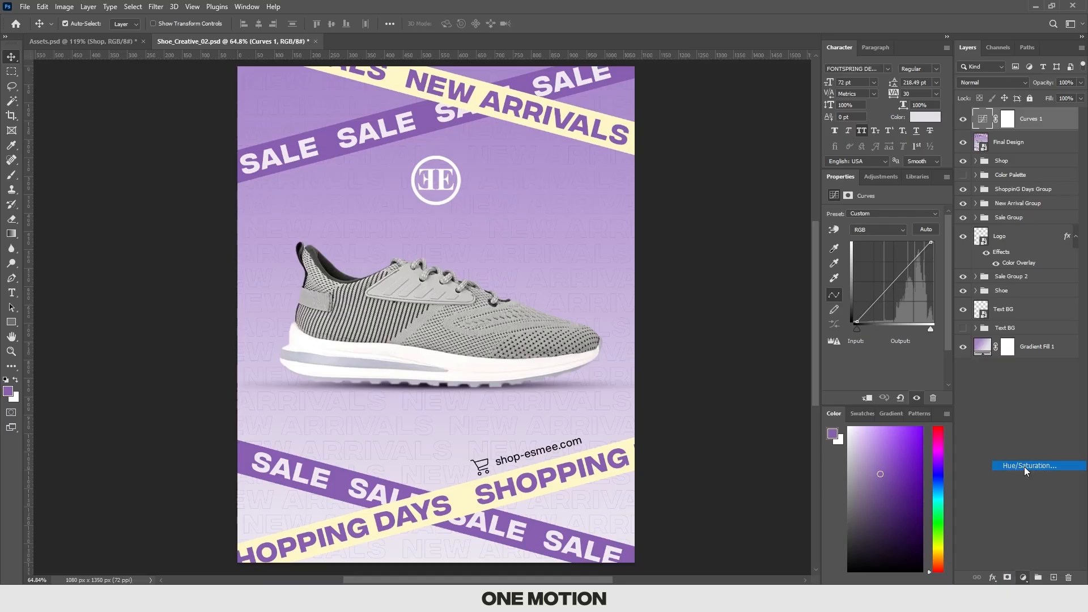
left_click(984, 120)
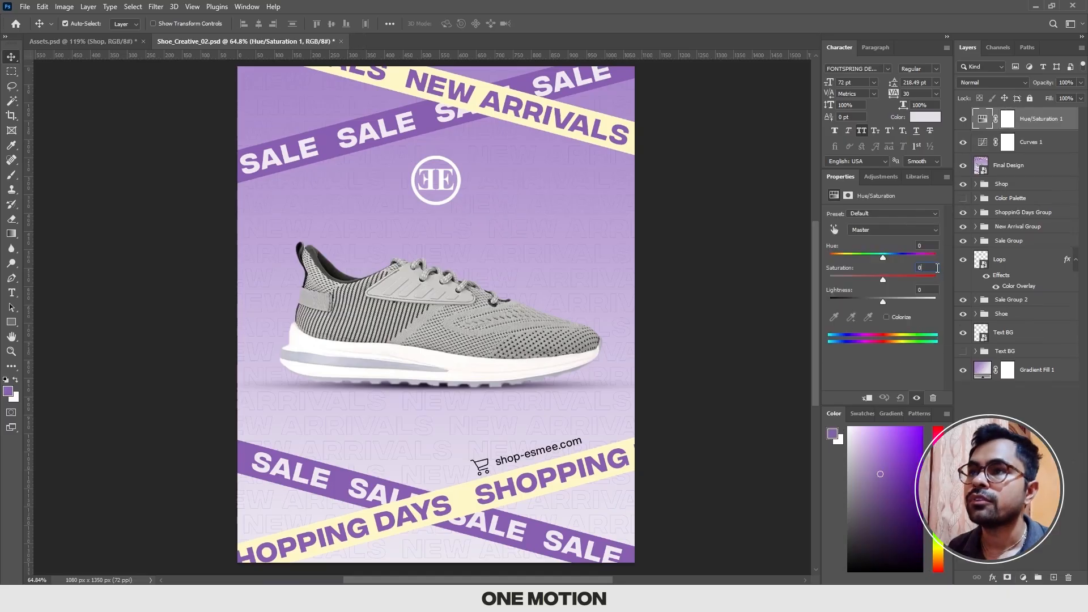
type("10")
key("Return")
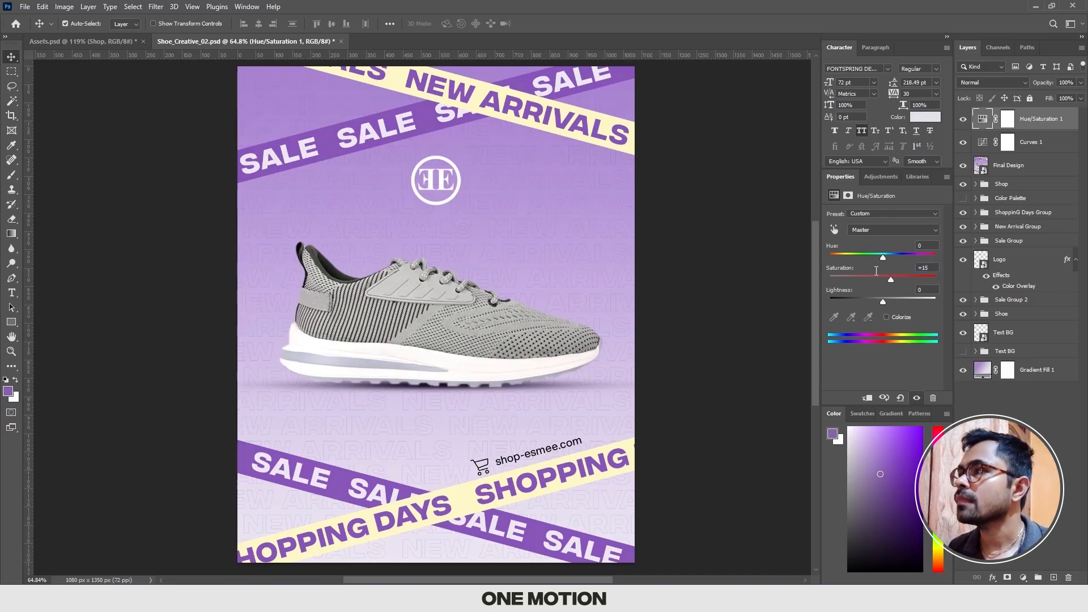
left_click(1008, 119)
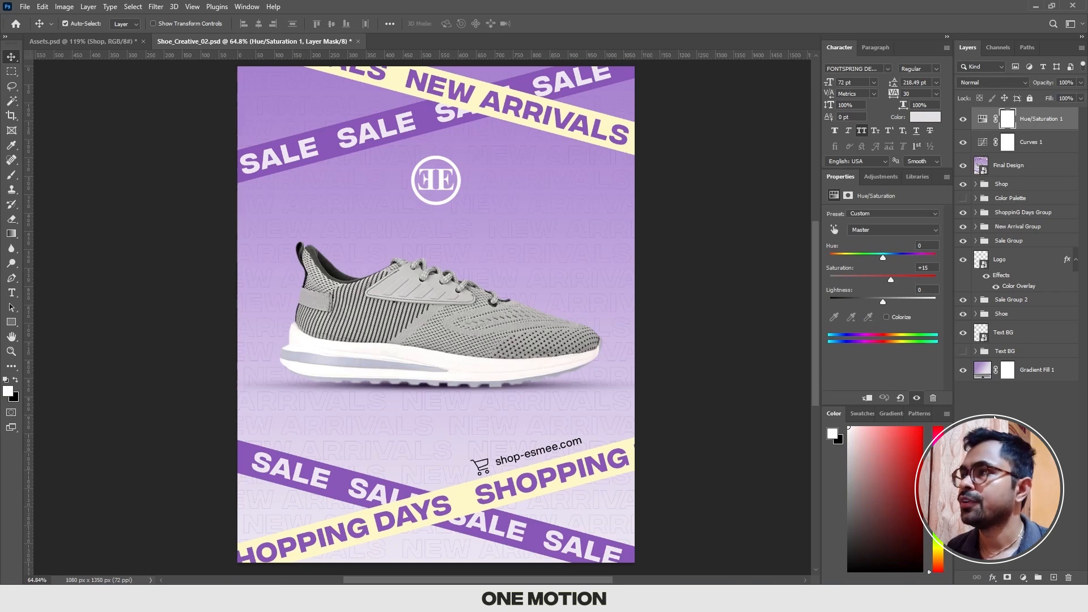
left_click(700, 309)
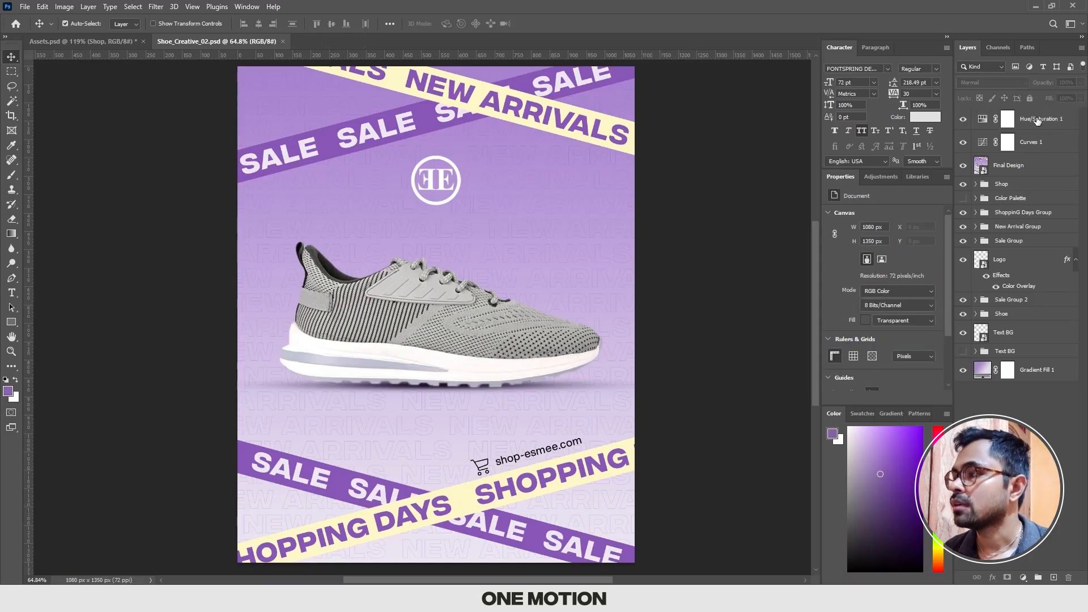
Step: Add a neutral gray solid color fill layer above Hue/Saturation 1, with 0% saturation and 50% brightness
left_click(1037, 120)
left_click(1023, 578)
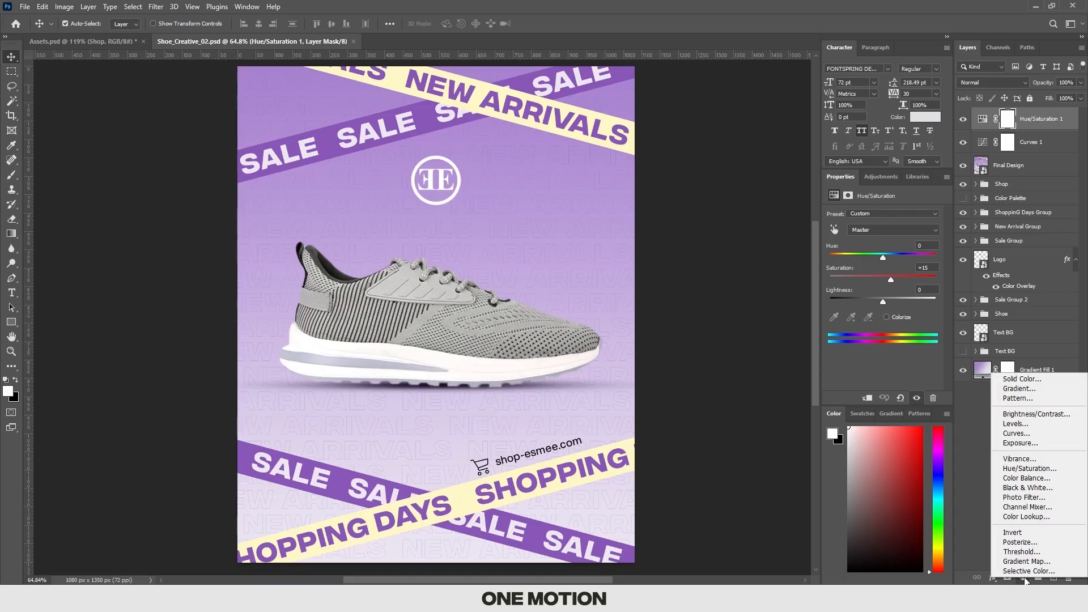
left_click(1029, 380)
left_click_drag(836, 288, 724, 311)
left_click(964, 340)
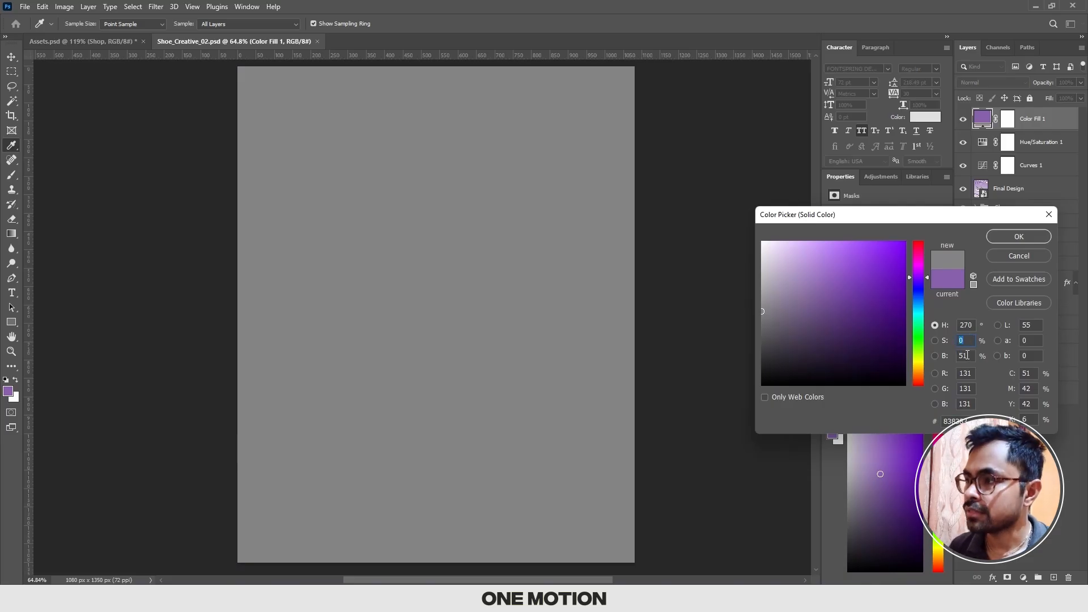
left_click(967, 355)
type("50")
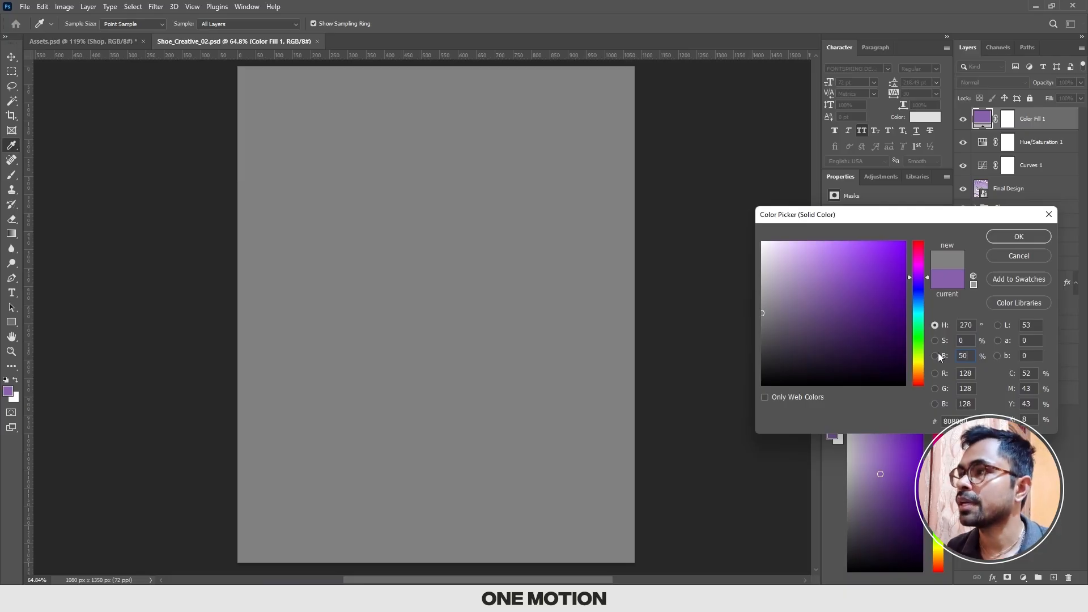
key("Return")
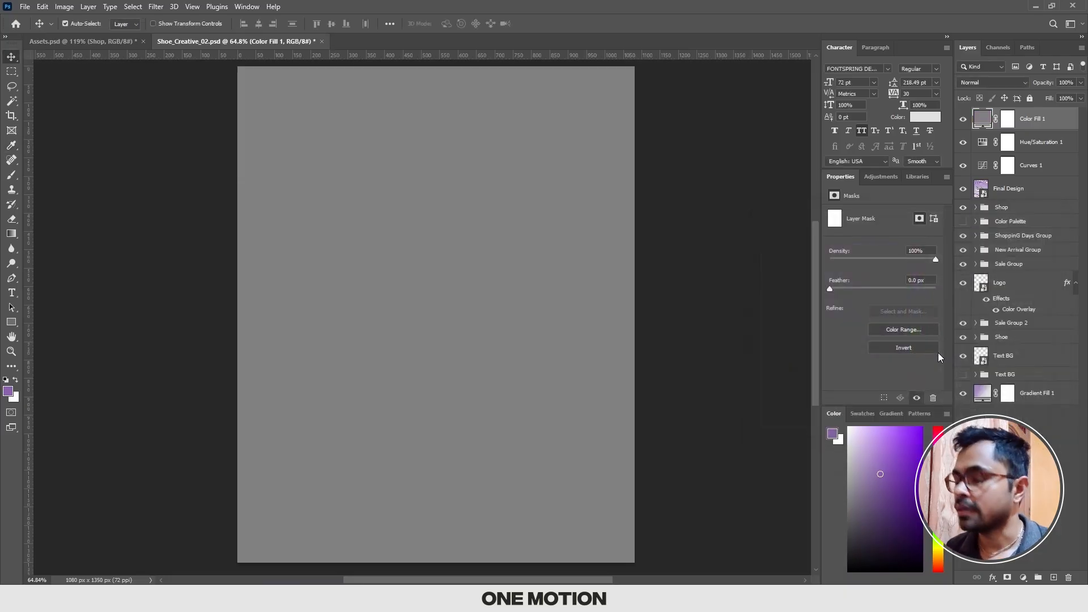
Step: Rename the gray fill layer as Noise and convert it to a smart object
double_click(1033, 120)
type("Noise")
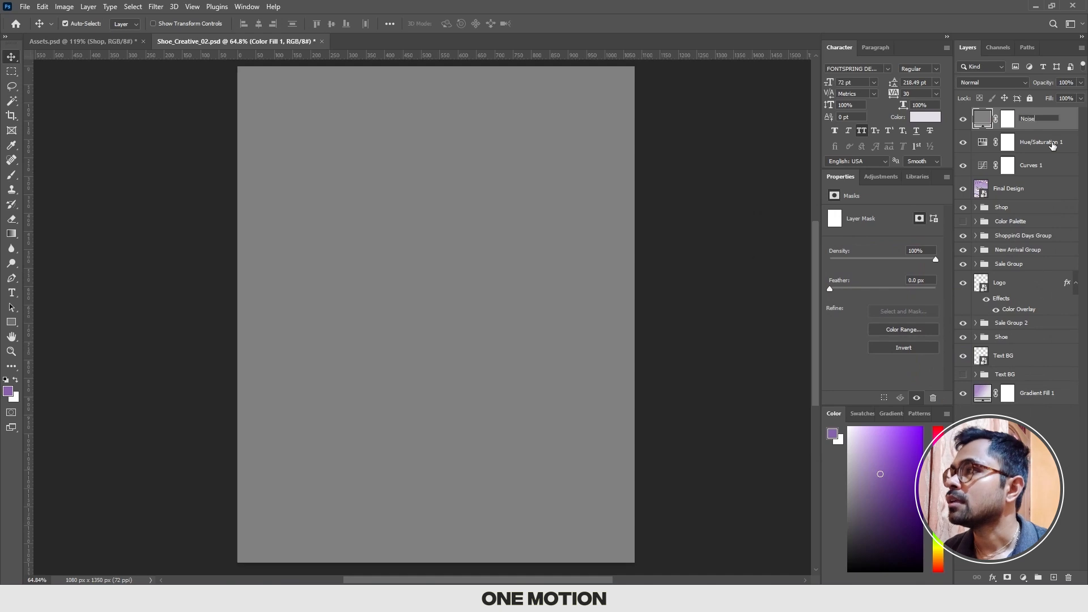
key("Return")
right_click(1039, 119)
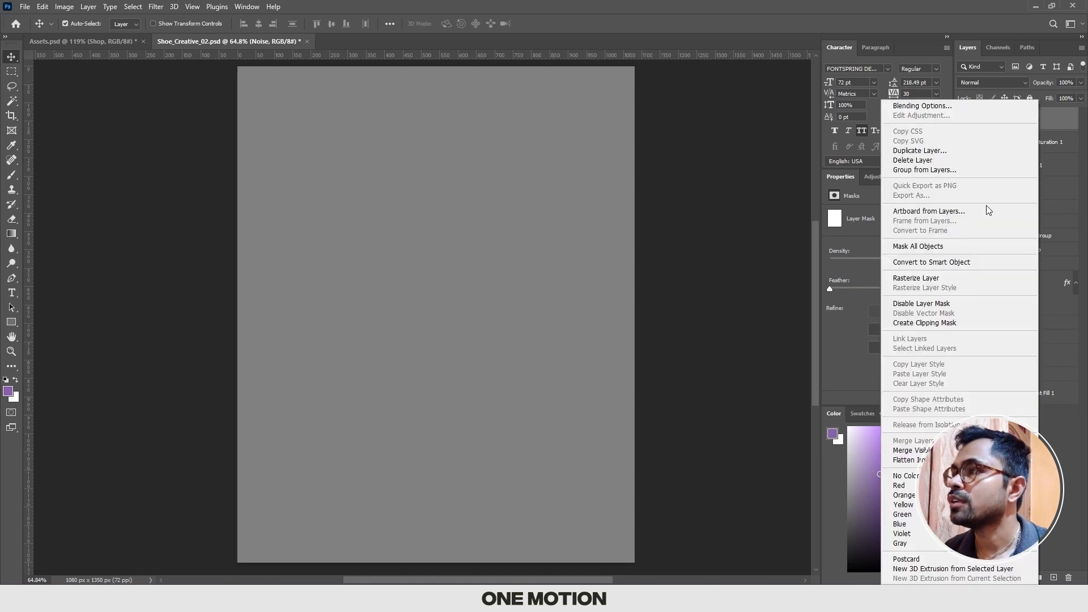
left_click(944, 261)
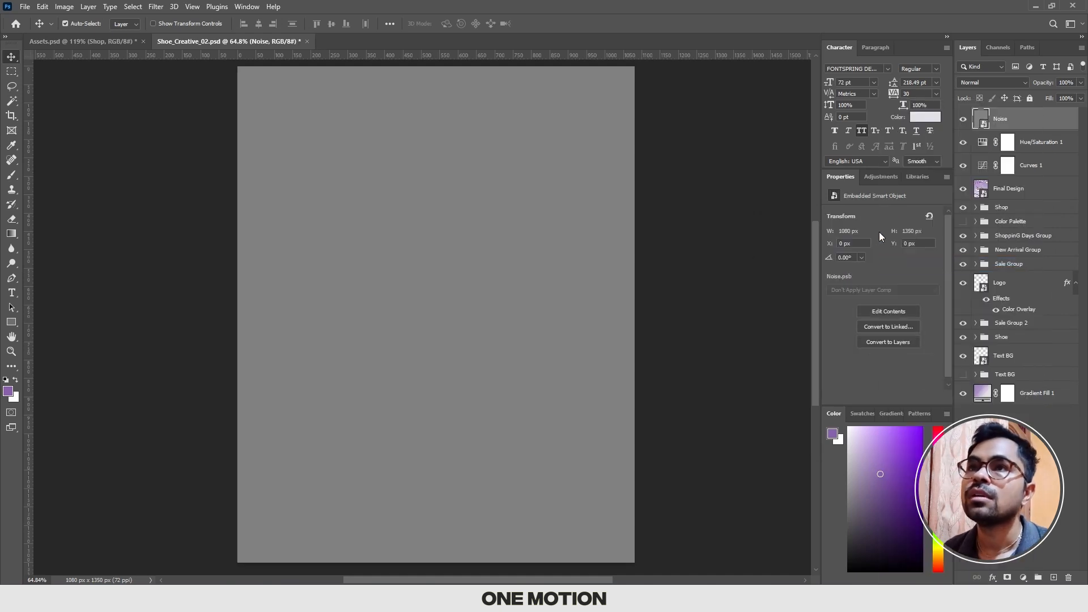
Step: Apply an Add Noise filter to the Noise smart object with amount 4%, Gaussian distribution and Monochromatic enabled
left_click(141, 6)
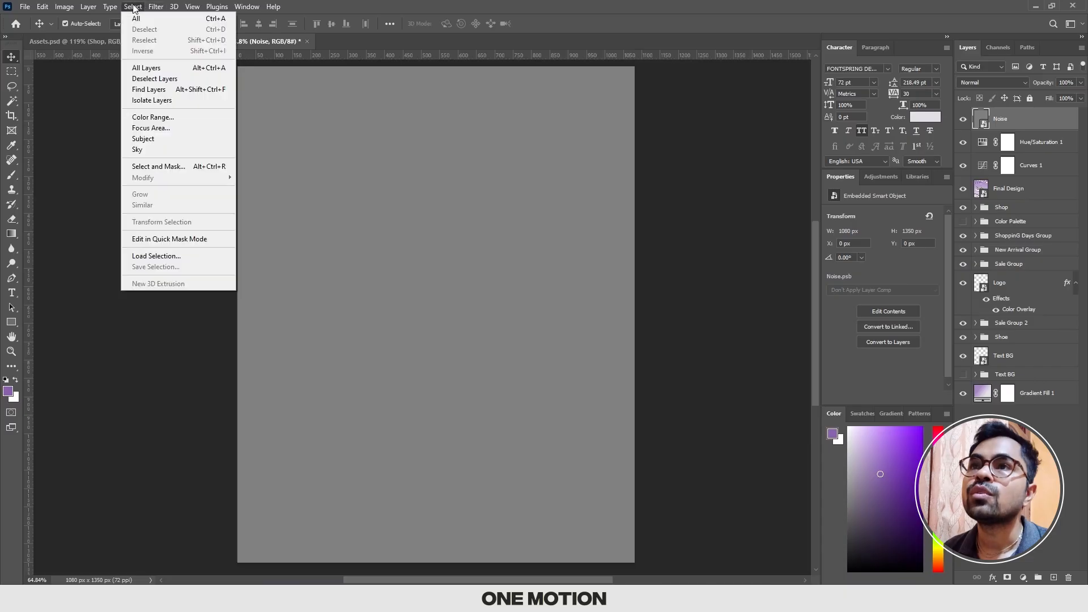
left_click(142, 6)
left_click(152, 7)
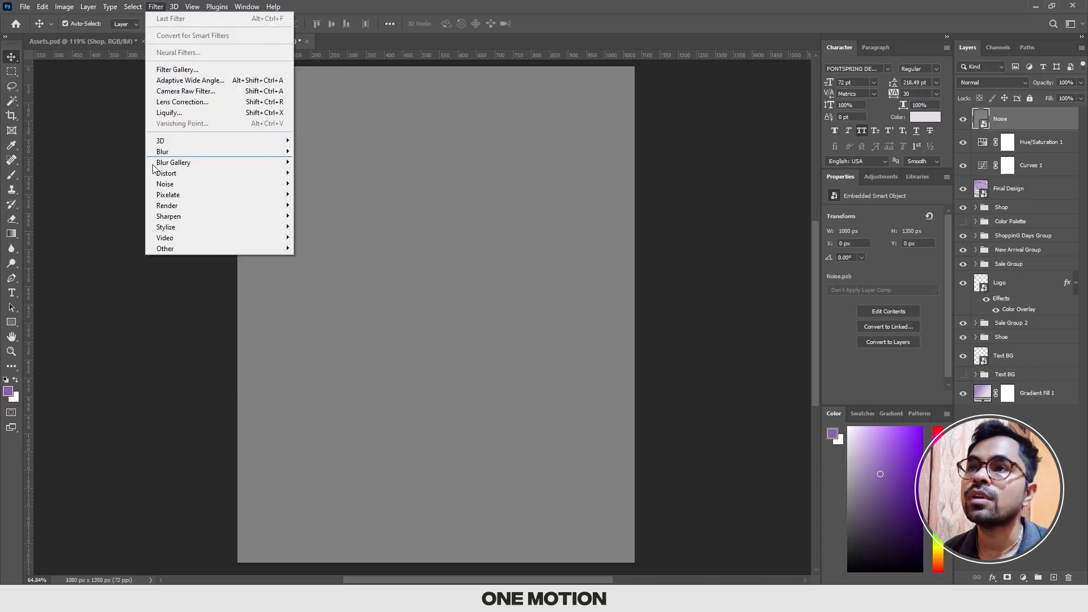
mouse_move(266, 184)
left_click(320, 184)
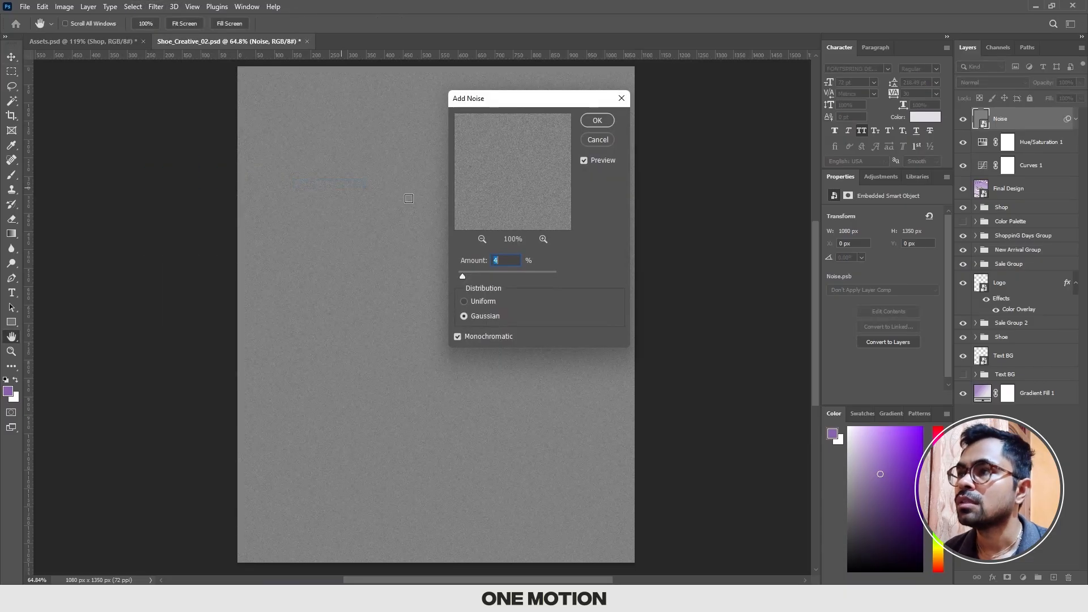
left_click_drag(514, 104, 711, 123)
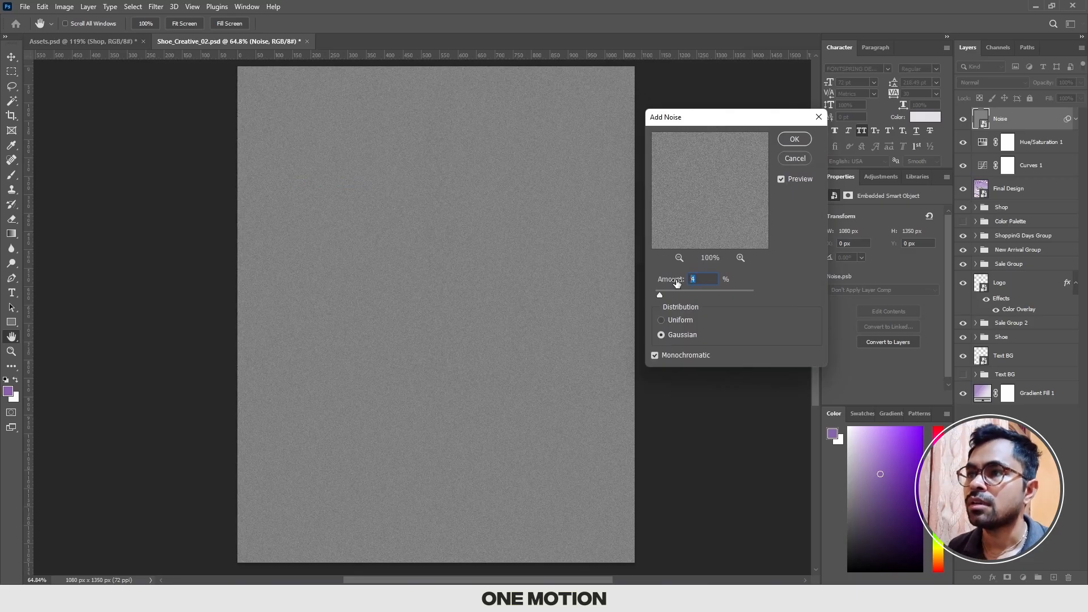
key("Return")
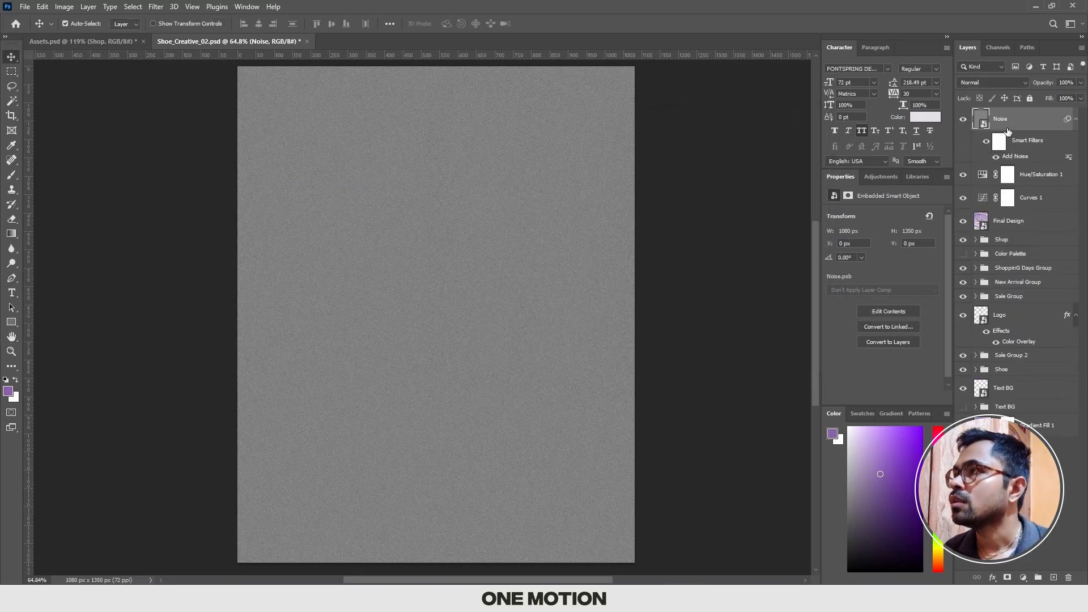
Step: Set the blend mode of the Noise layer to Overlay and deselect the layer
left_click(984, 84)
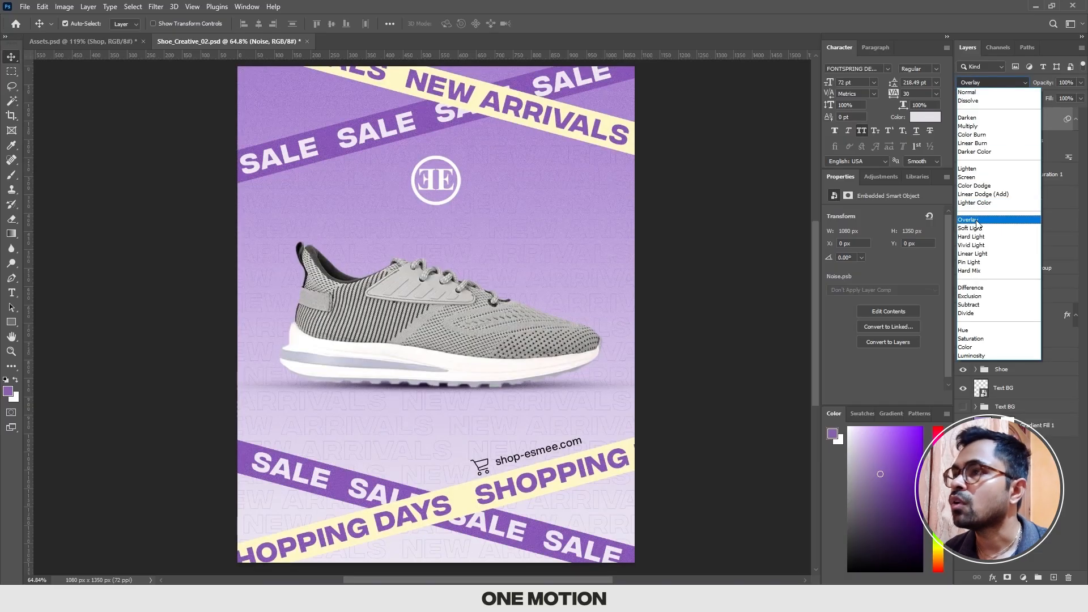
left_click(976, 221)
left_click(642, 258)
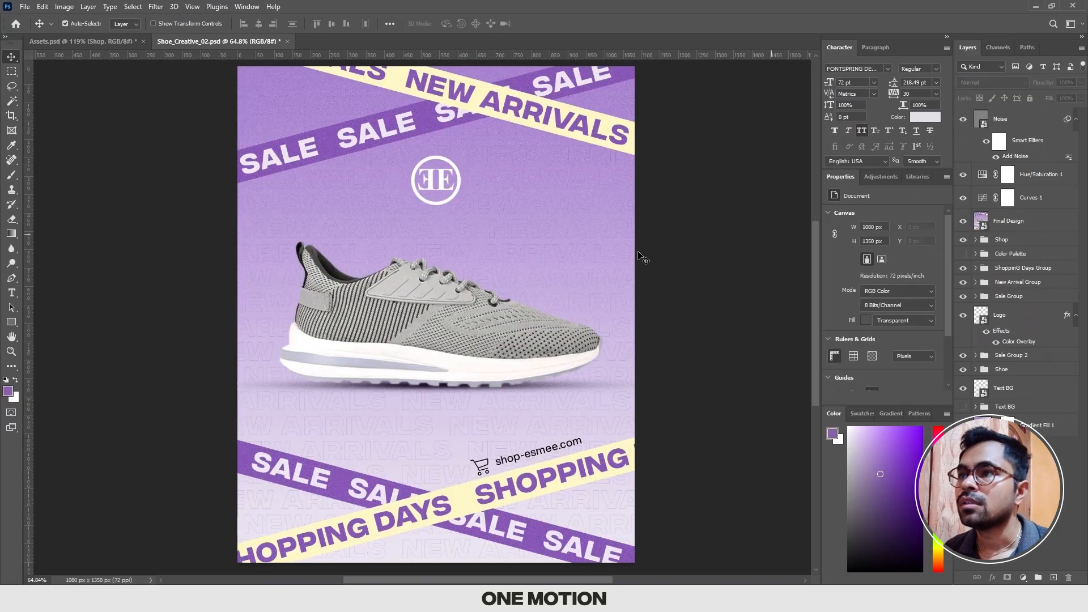
Step: Examine the overlaid noise grain on the background, logo and shoe at close range and across the whole design
scroll(537, 236, "up", 5)
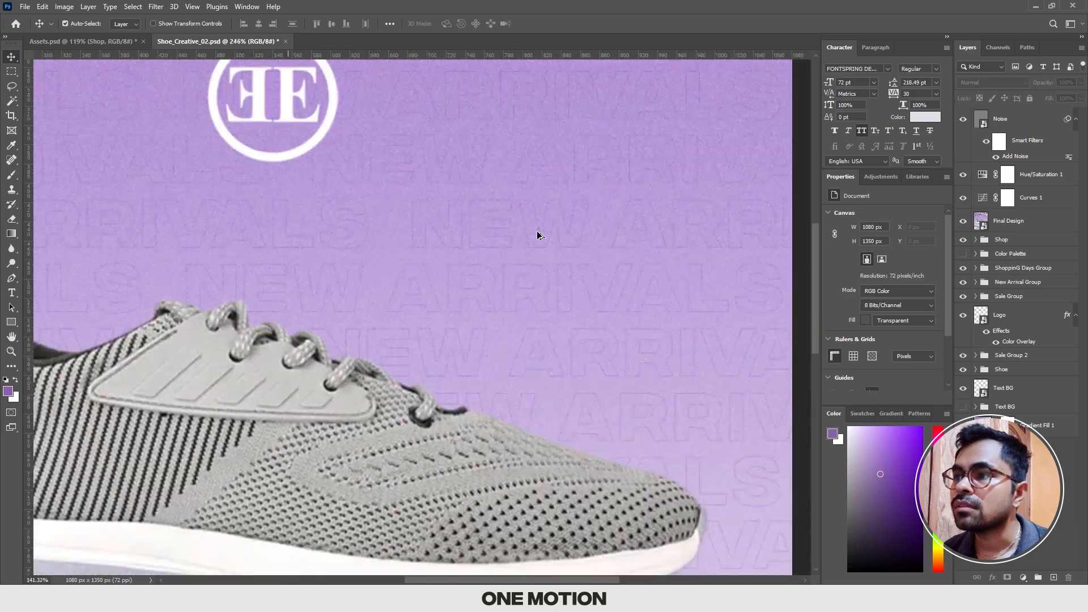
scroll(538, 236, "down", 5)
scroll(556, 303, "up", 3)
scroll(557, 303, "down", 4)
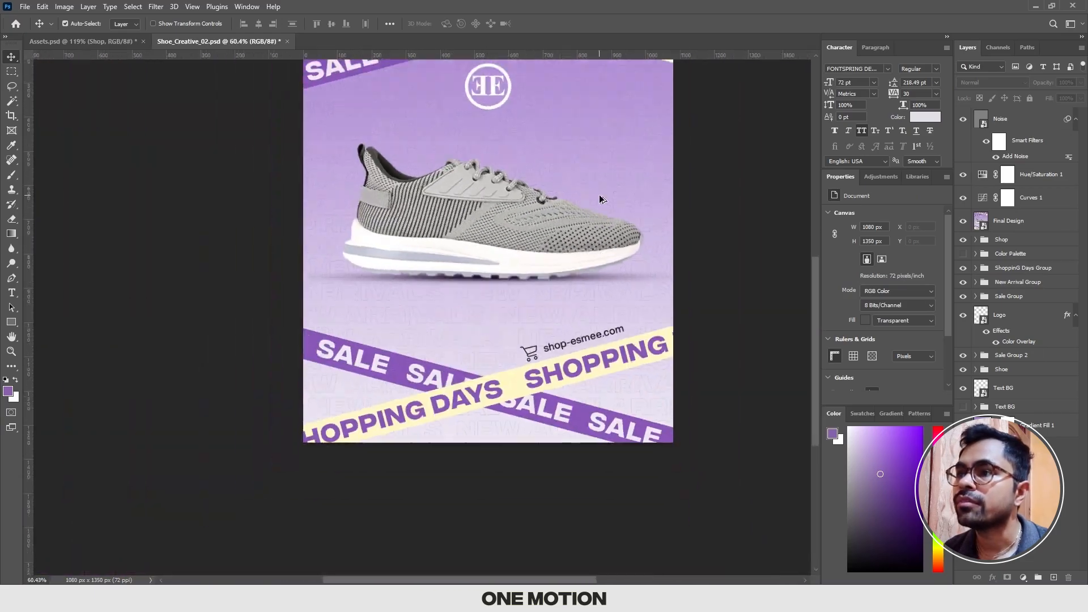
scroll(567, 301, "up", 1)
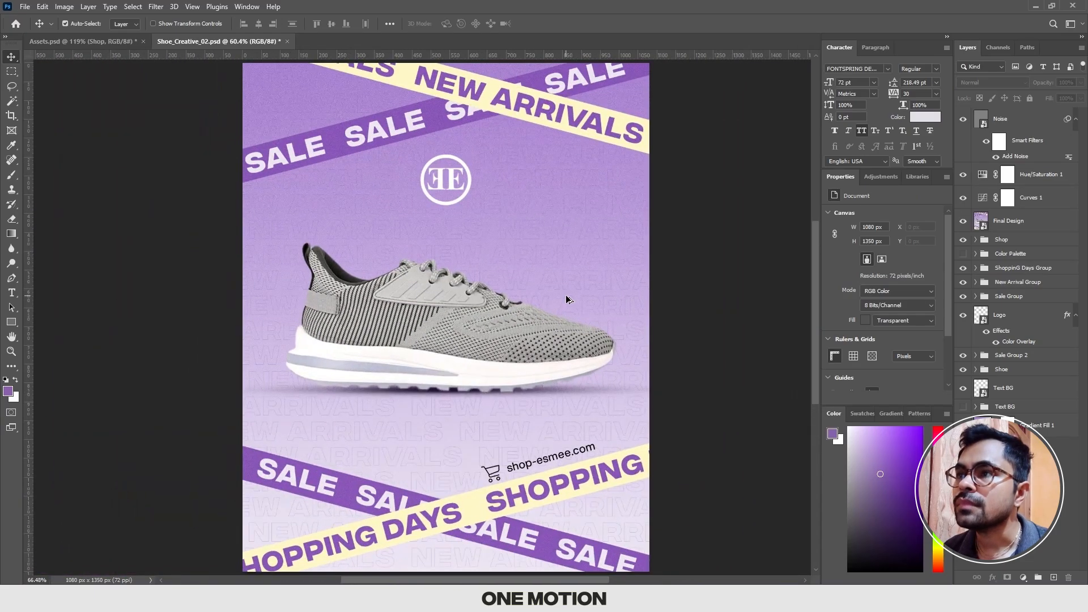
scroll(566, 298, "down", 1)
scroll(553, 301, "up", 4)
scroll(470, 247, "up", 2)
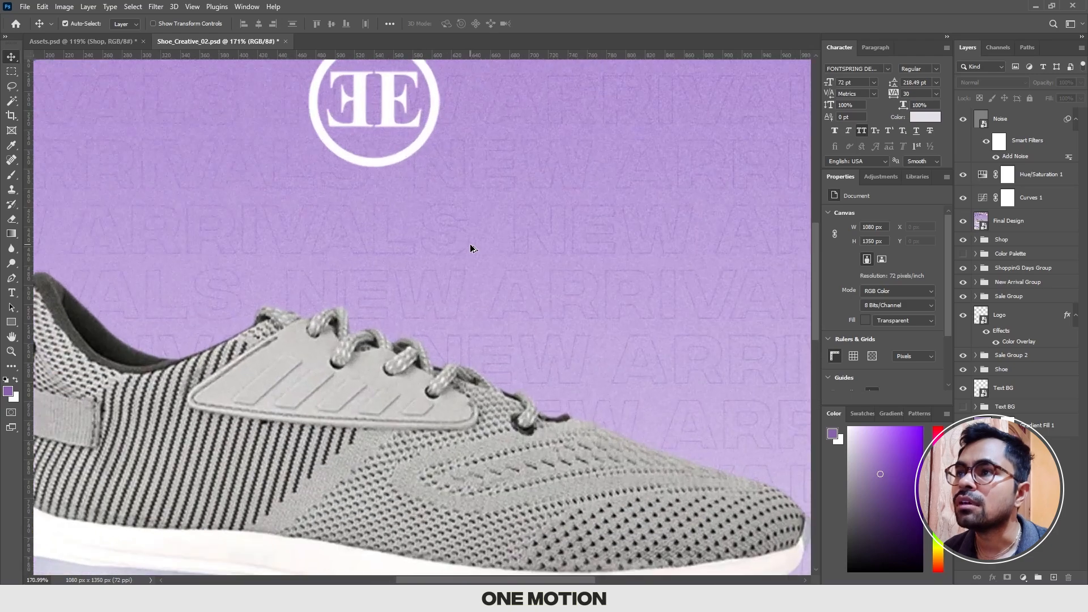
scroll(471, 247, "down", 4)
scroll(471, 248, "up", 3)
scroll(470, 247, "down", 3)
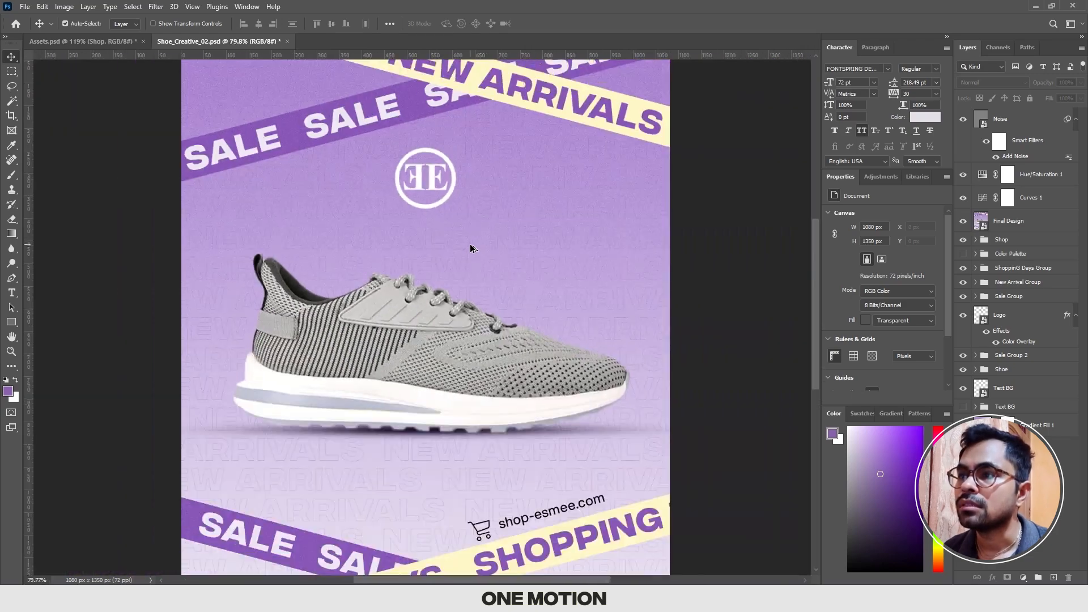
left_click_drag(470, 247, 473, 238)
scroll(473, 240, "down", 1)
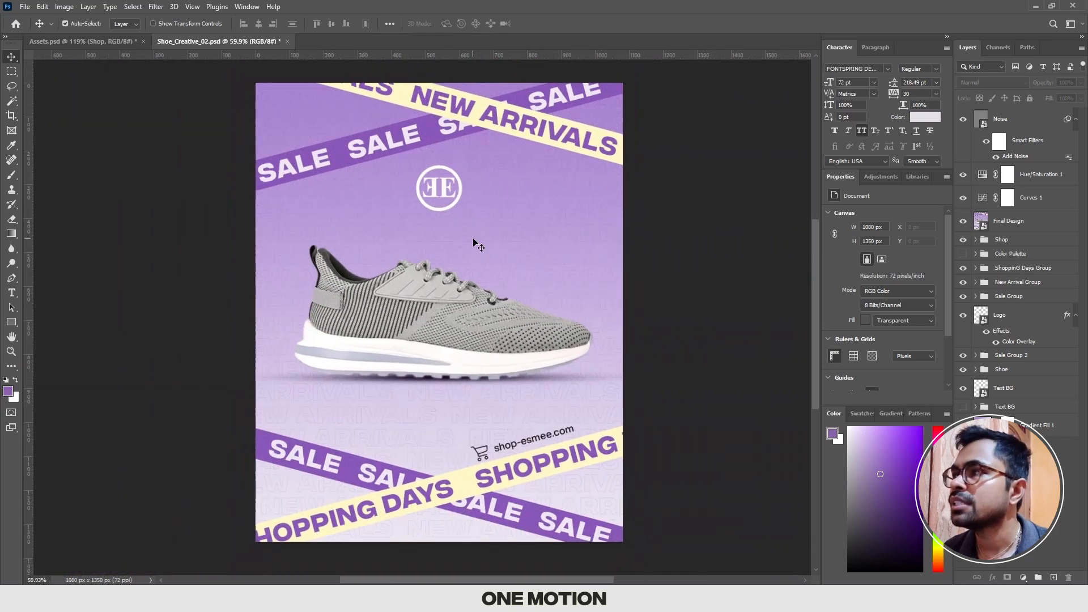
scroll(474, 243, "up", 1)
Step: Review the Noise layer's Add Noise settings, keep the 4% amount, and inspect the grain around the shoe and background text
double_click(1015, 157)
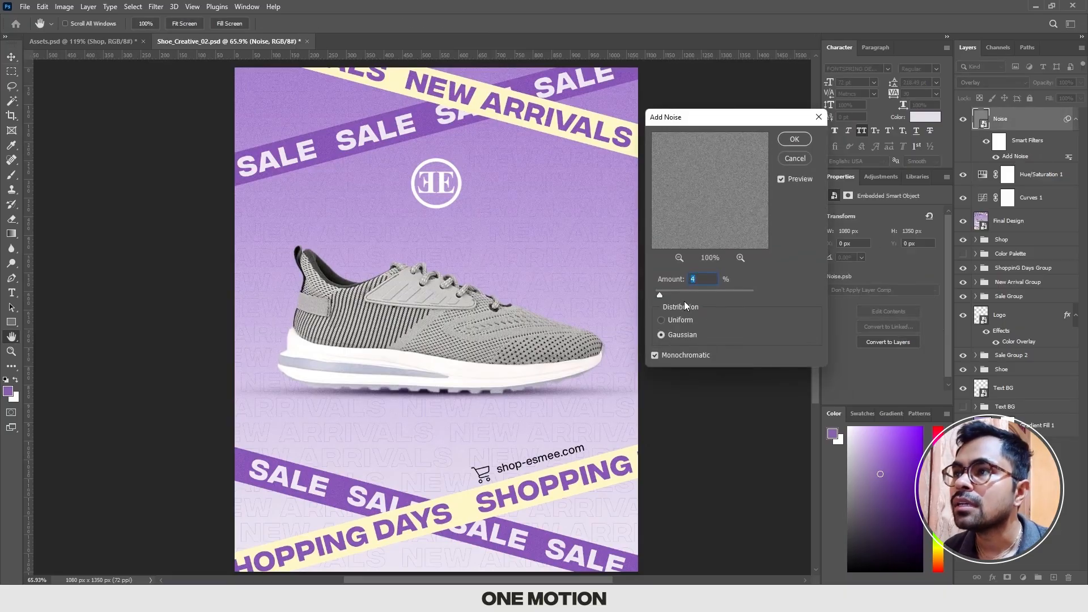
key("Return")
scroll(521, 275, "up", 11)
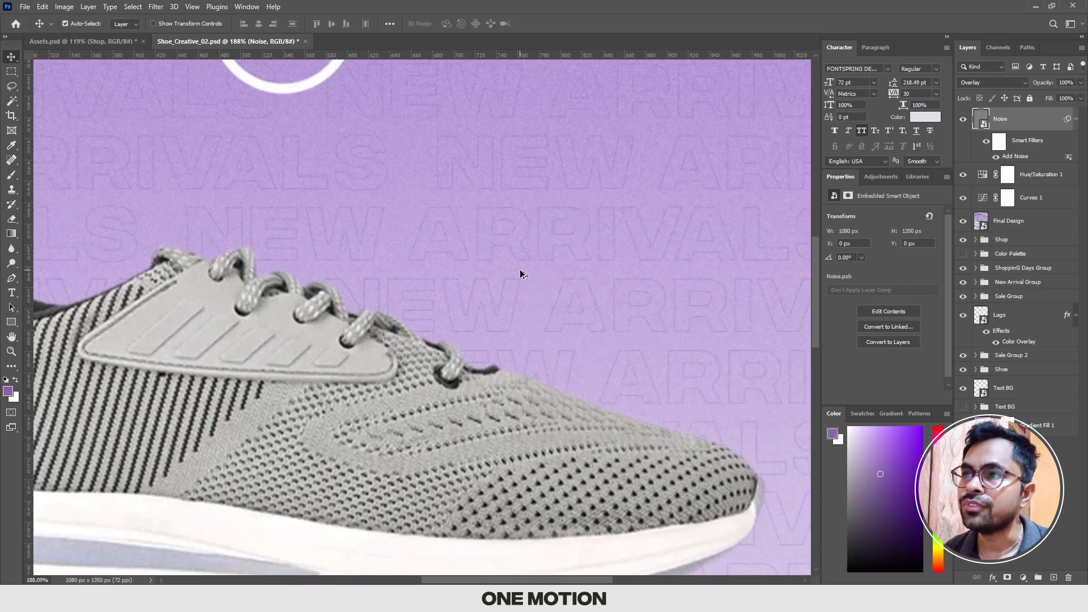
scroll(521, 275, "down", 10)
scroll(521, 274, "up", 9)
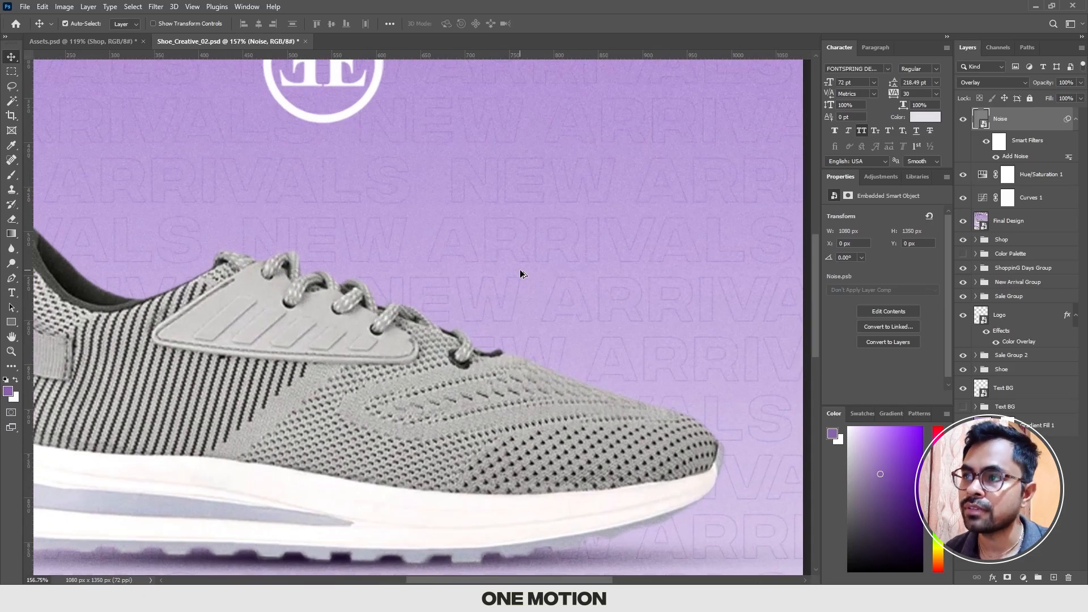
scroll(521, 274, "down", 9)
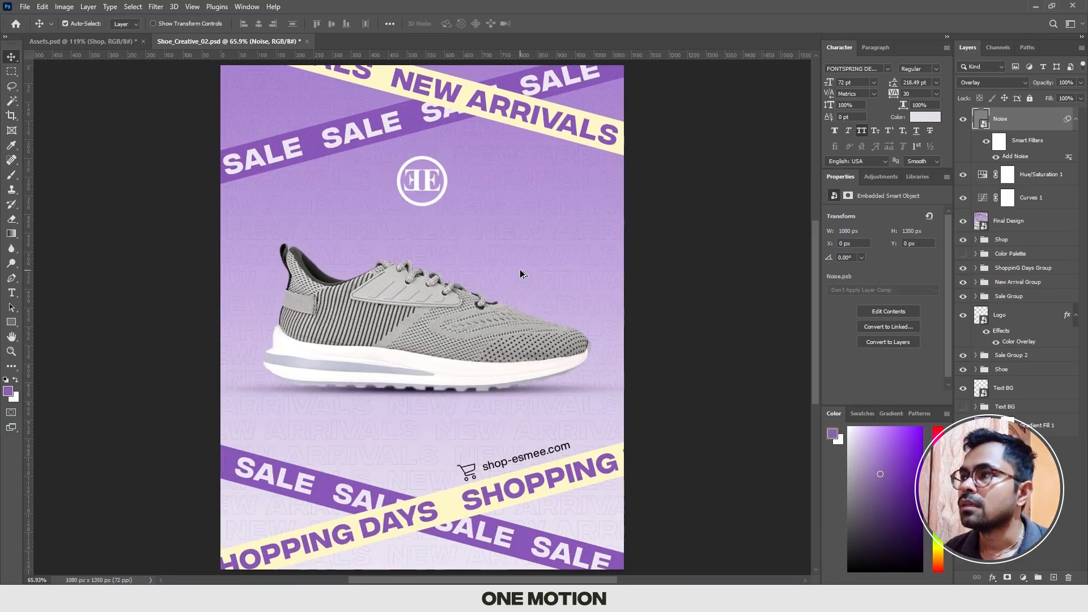
scroll(520, 274, "down", 1)
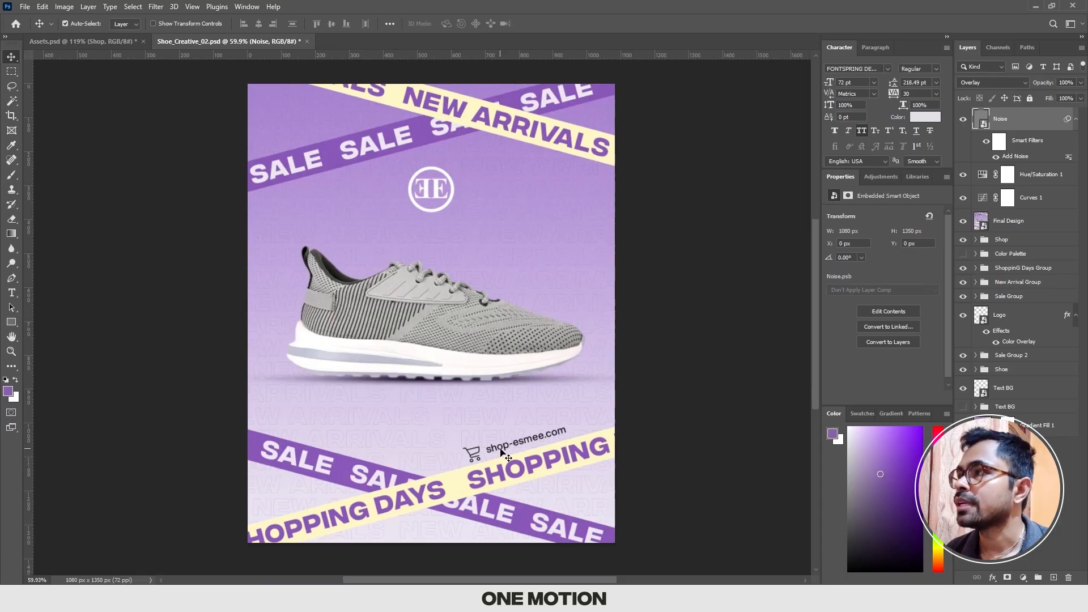
Step: Hide the merged Final Design layer, expand the Shop group and select its shopping-cart layer
left_click(963, 220)
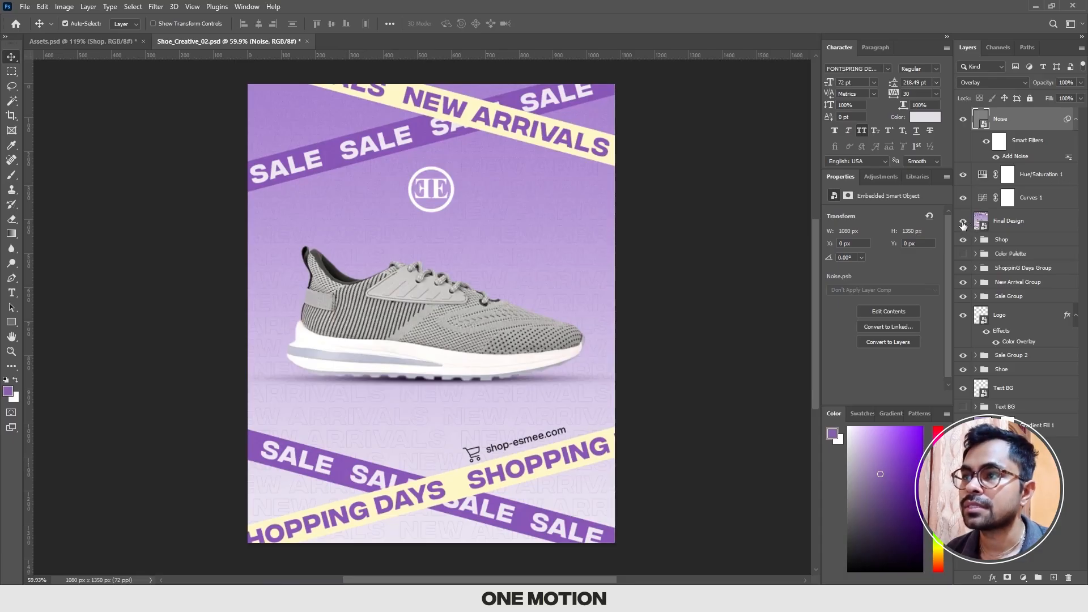
scroll(587, 389, "up", 5)
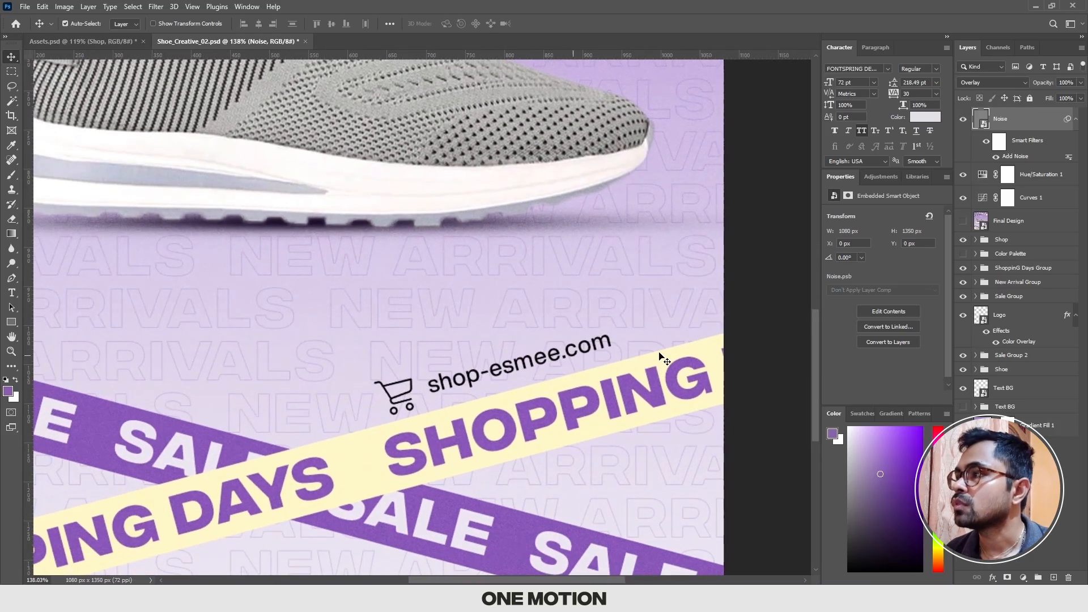
left_click(997, 297)
left_click(986, 242)
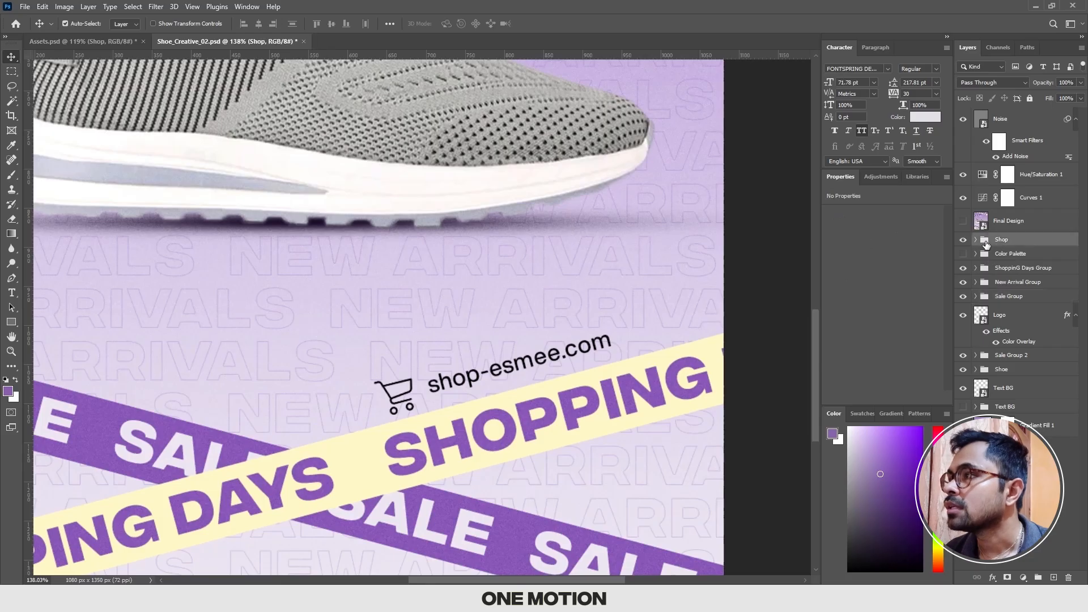
left_click(976, 240)
left_click(1020, 259)
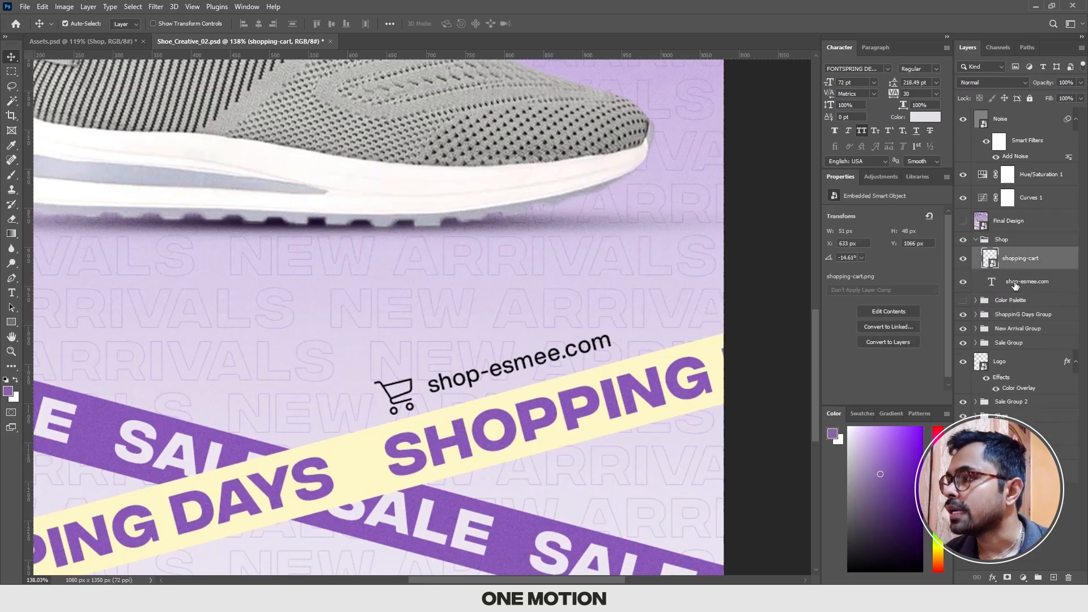
left_click(991, 577)
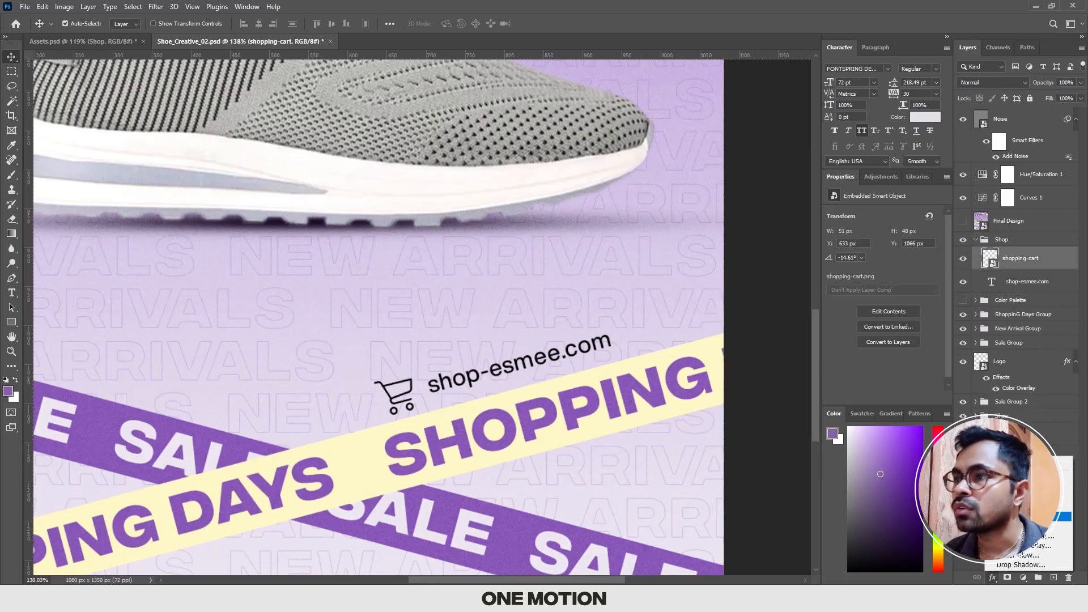
left_click(1020, 527)
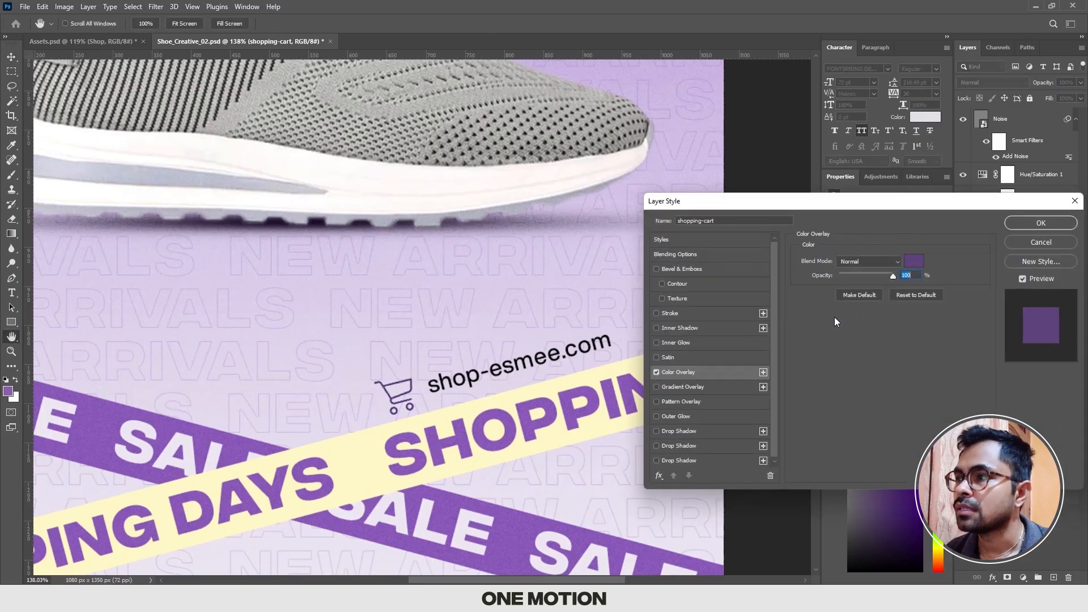
left_click(914, 262)
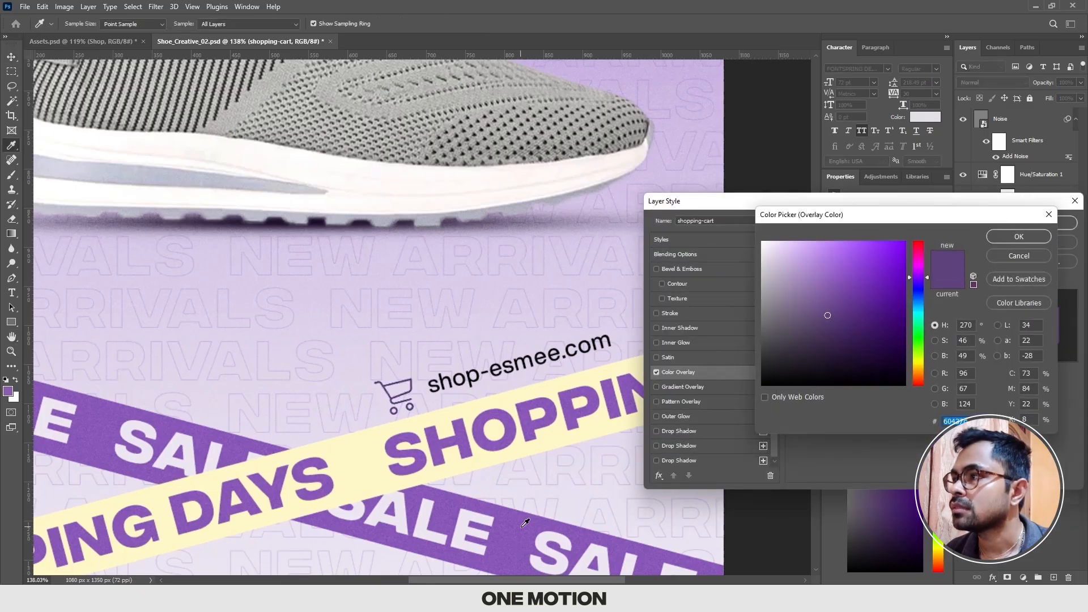
left_click(537, 518)
left_click(1015, 260)
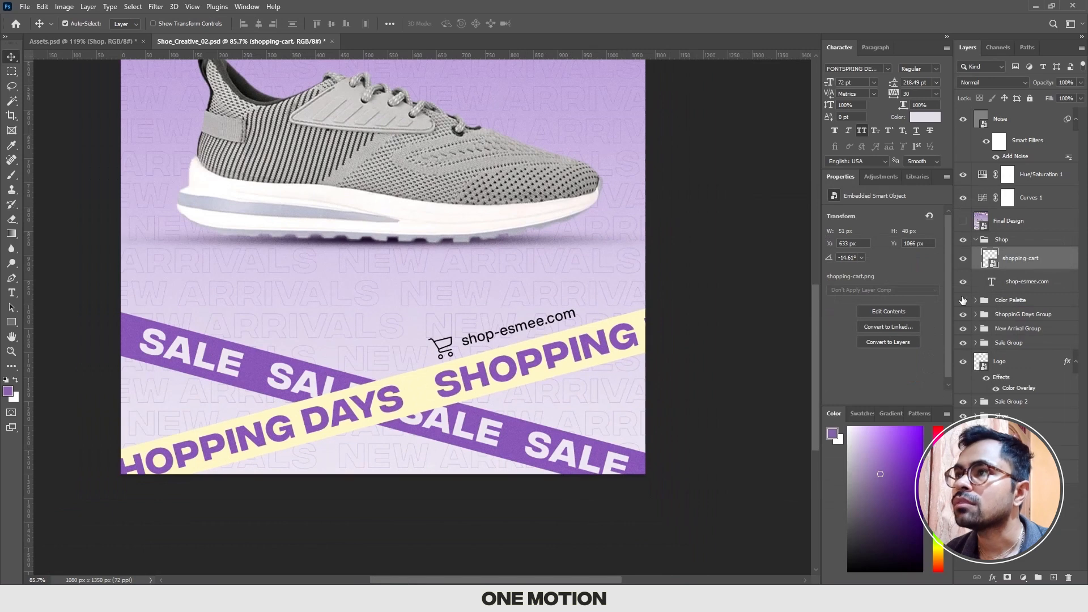
Step: Show the Color Palette group and hide the Noise, Hue/Saturation 1 and Curves 1 layers
left_click(964, 300)
left_click_drag(614, 179, 633, 254)
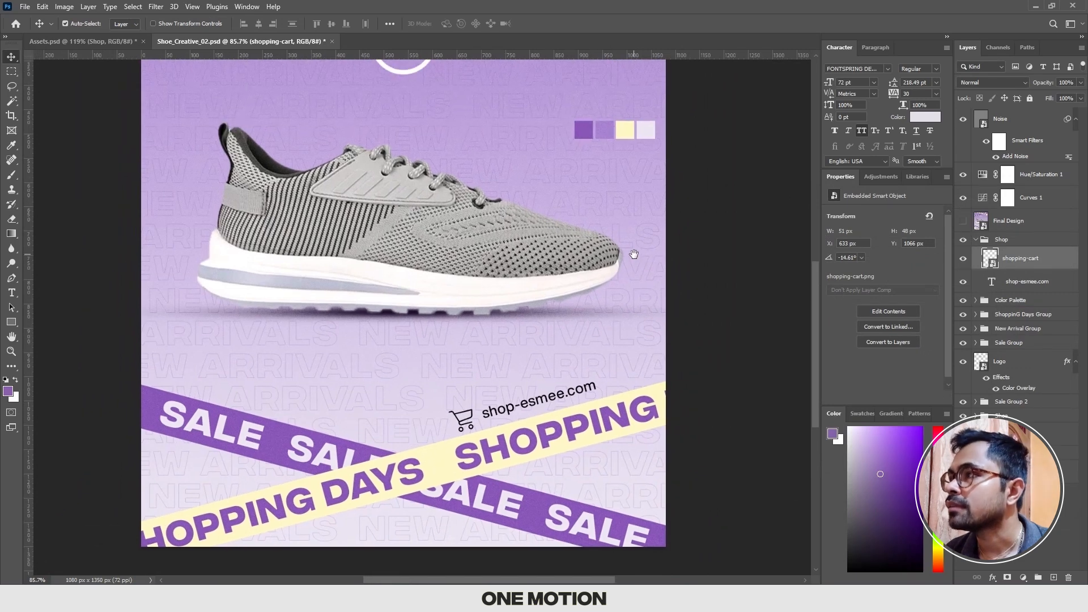
left_click_drag(961, 200, 964, 121)
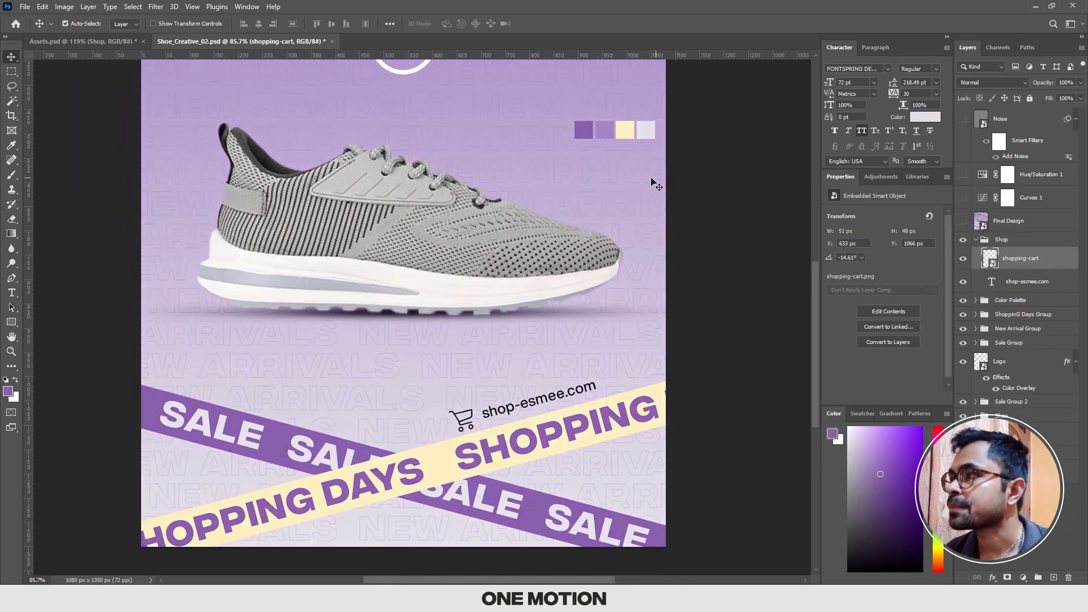
Step: Apply a Color Overlay to the shopping-cart icon, using the dark purple sampled from the palette's first swatch
scroll(614, 226, "down", 1)
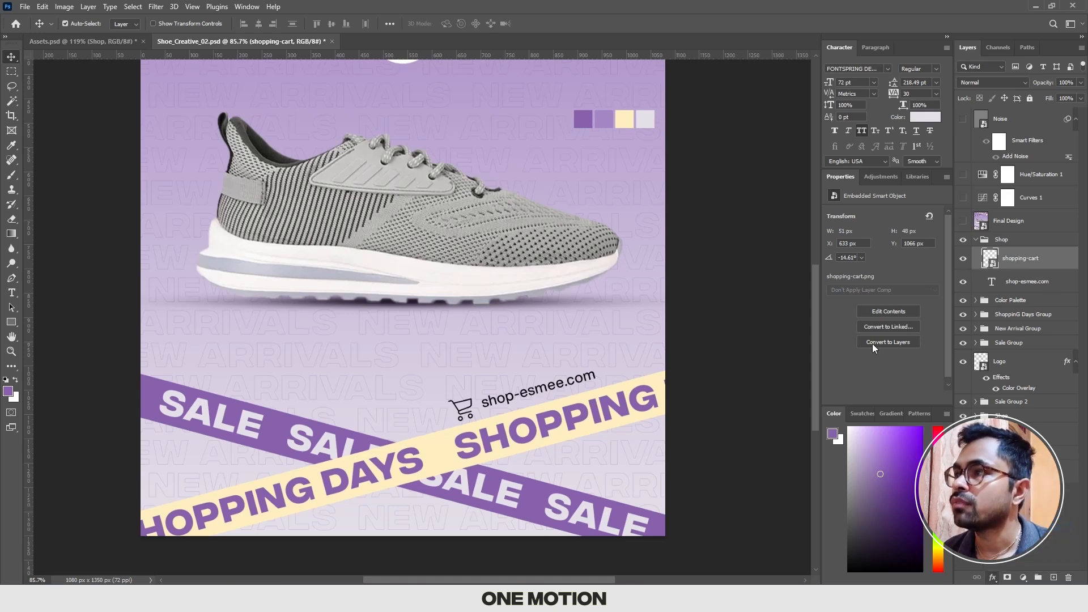
left_click(913, 262)
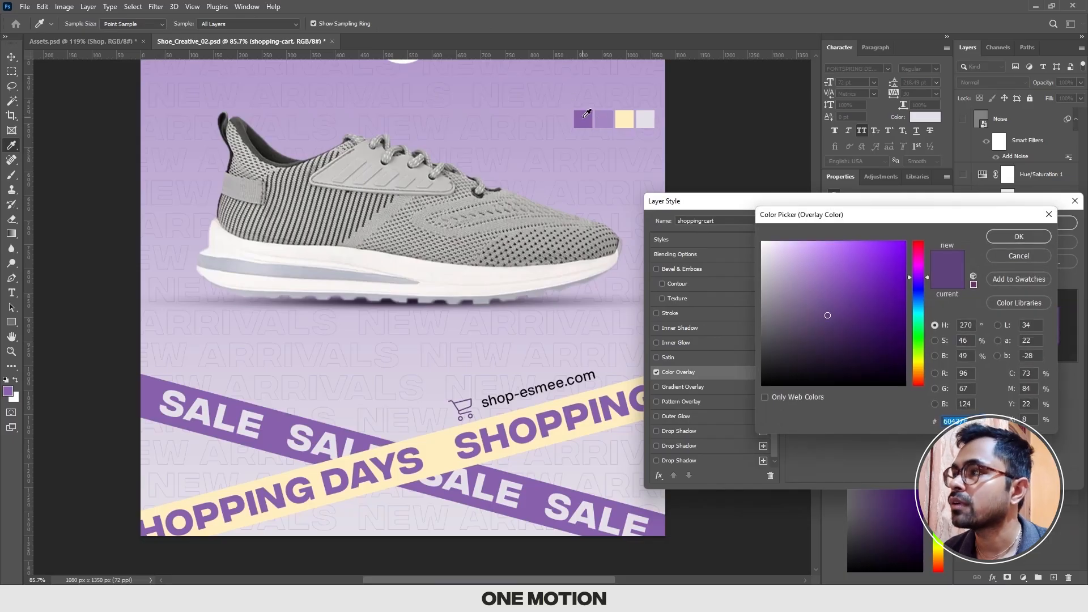
left_click(584, 116)
left_click(1018, 237)
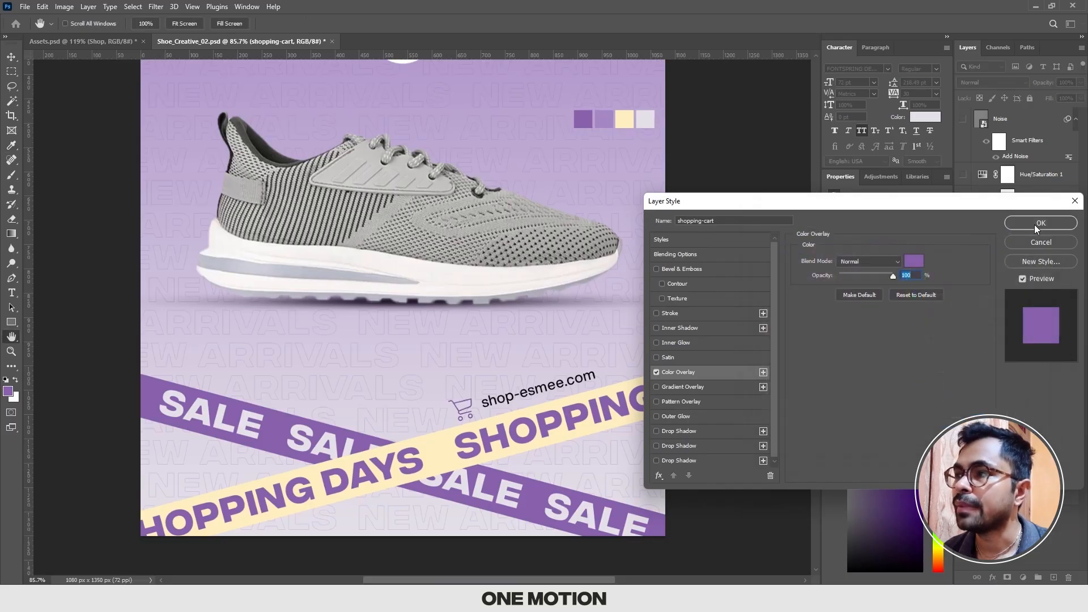
left_click(1035, 224)
Step: Change the shop-esmee.com text color to the dark purple of the palette's first swatch and deselect the layer
left_click(1026, 303)
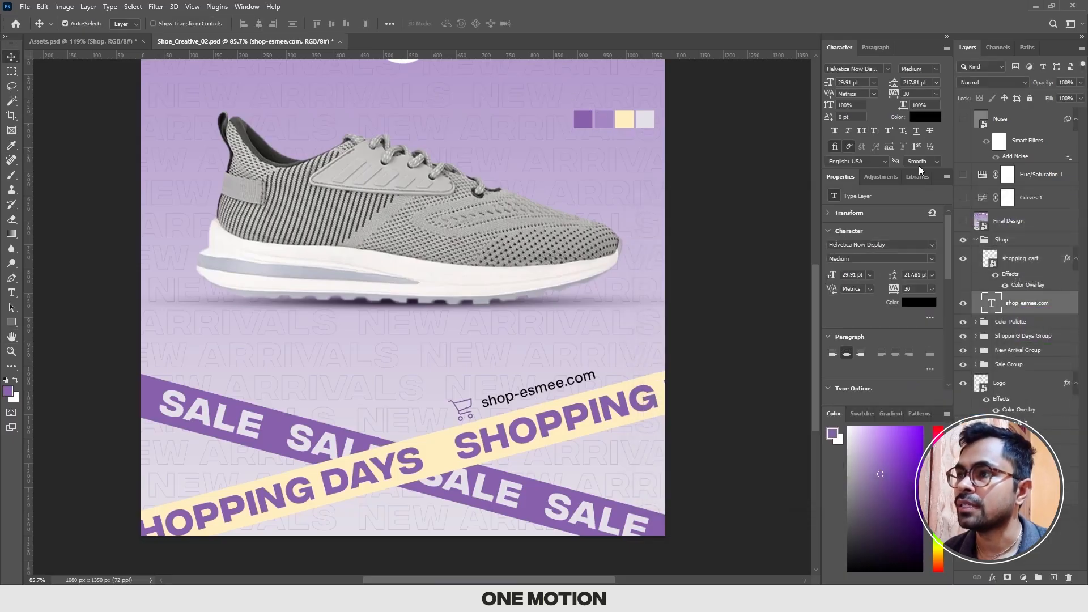
left_click(925, 116)
left_click(584, 116)
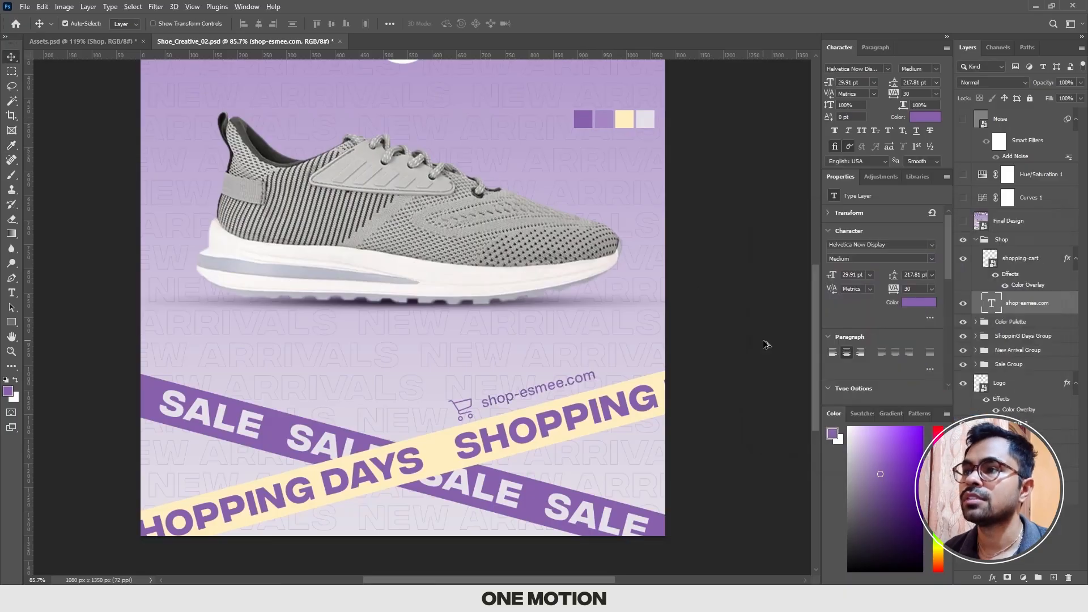
scroll(760, 342, "down", 5)
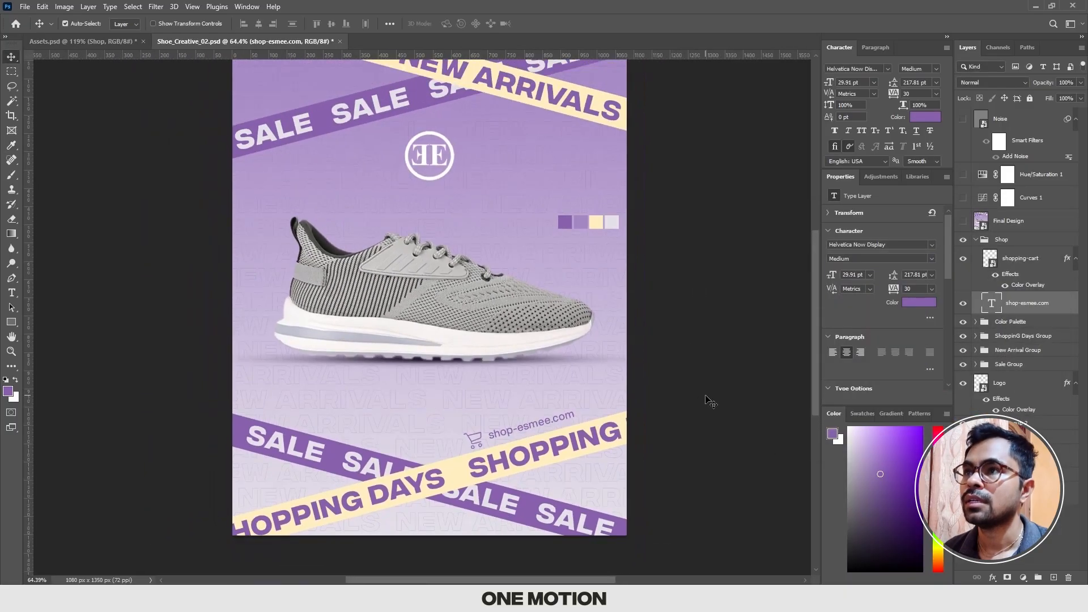
scroll(710, 402, "down", 2)
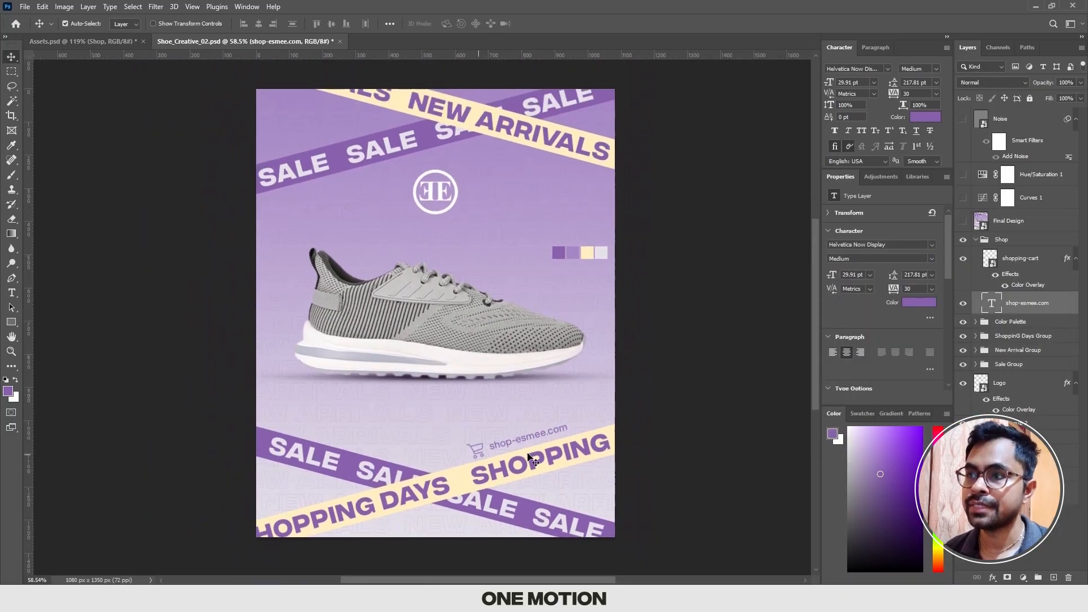
left_click(660, 427)
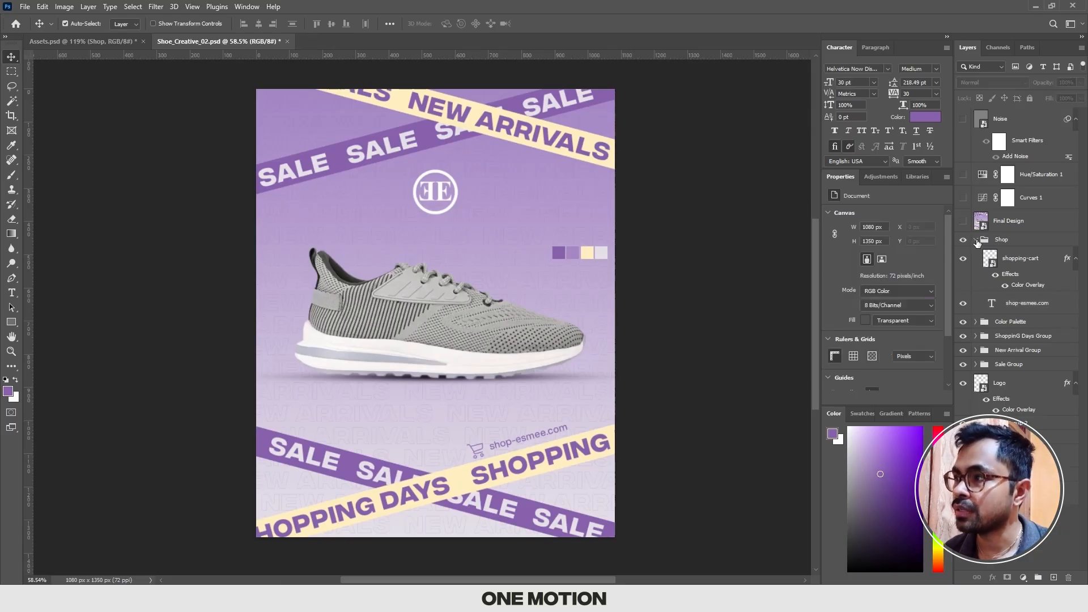
Step: Collapse the Shop group and stamp all visible layers into a new merged layer directly above it
left_click(975, 240)
left_click(1011, 244)
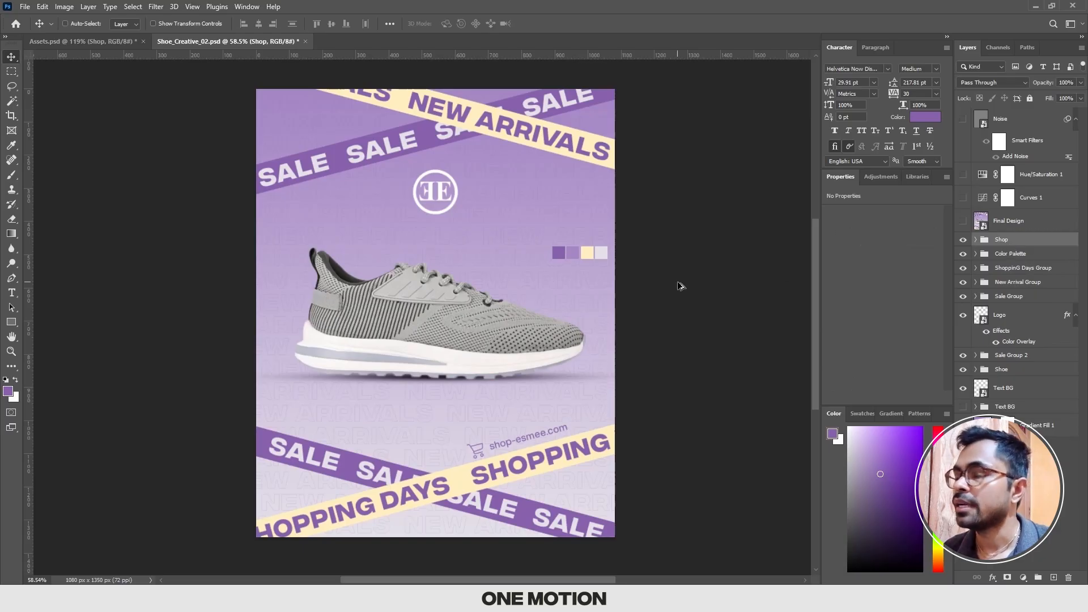
key("ctrl+shift+alt+e")
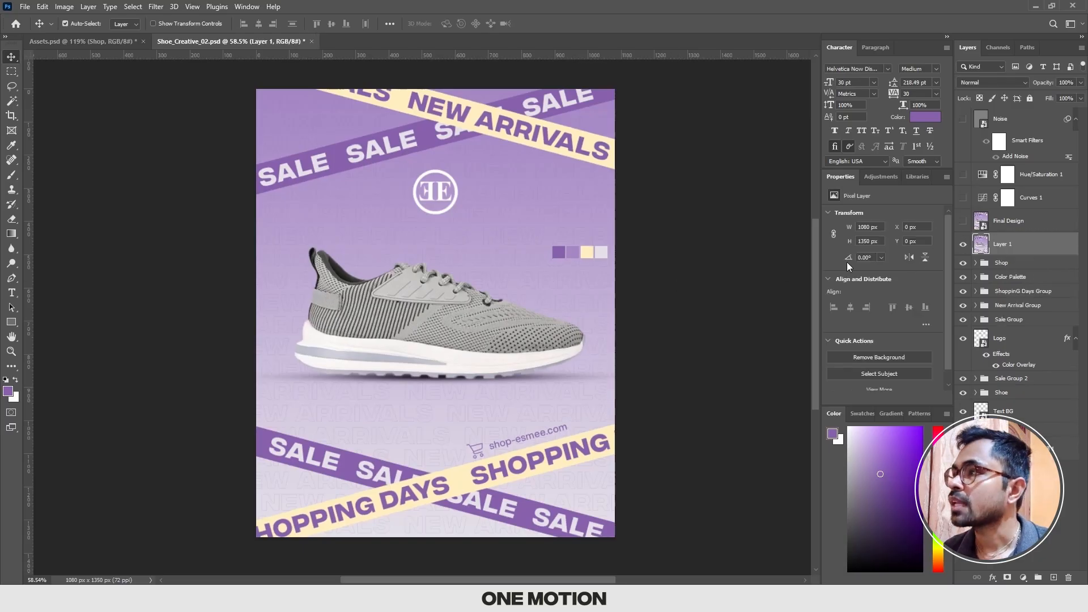
Step: Rename the new merged layer as Final Design, reusing the name of the hidden smart object above it
double_click(1008, 221)
key("ctrl+c")
double_click(1007, 243)
key("ctrl+v")
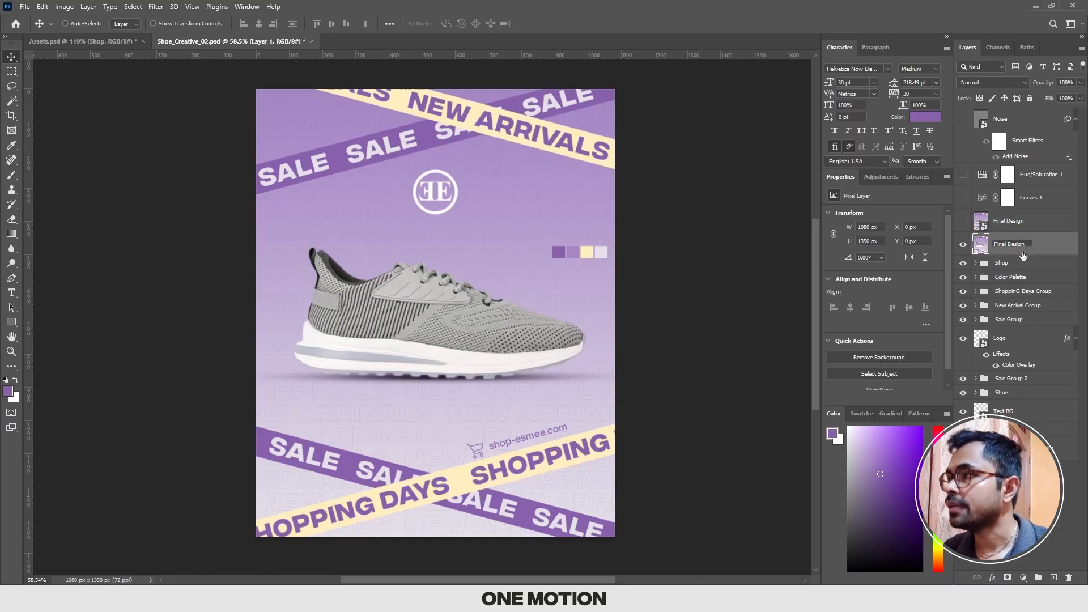
key("Return")
Step: Delete the old hidden Final Design smart object and show the Curves 1, Hue/Saturation 1 and Noise layers
left_click(1012, 226)
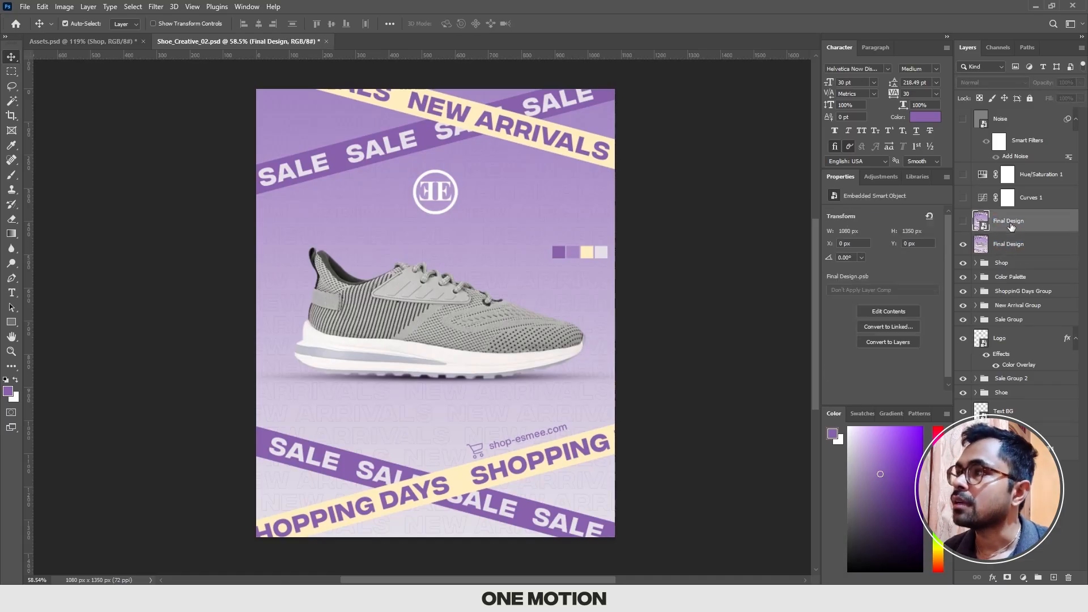
key("Delete")
left_click_drag(963, 197, 962, 120)
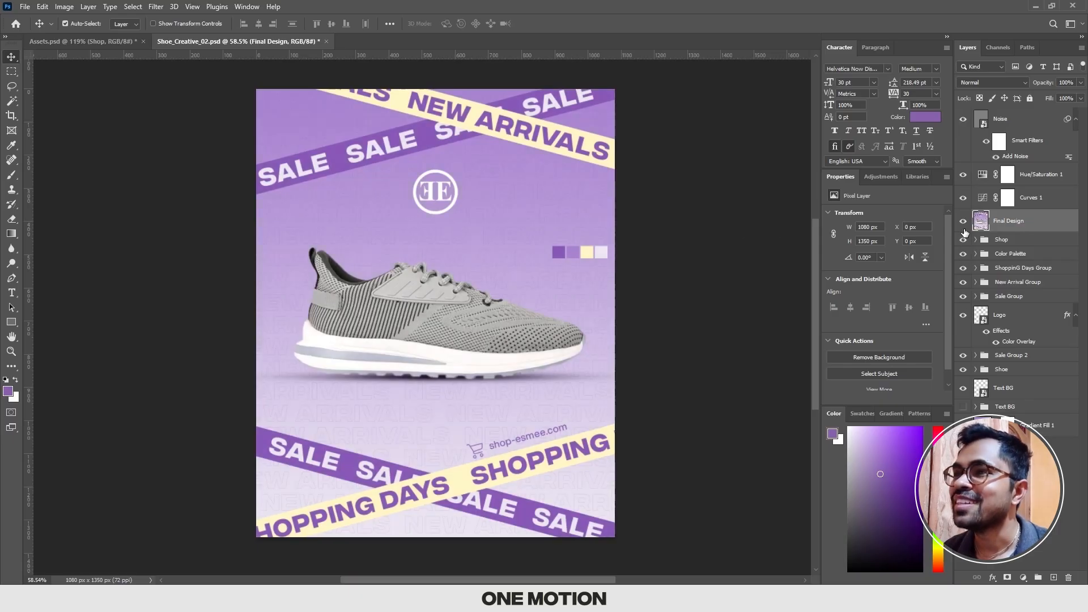
scroll(565, 258, "up", 8)
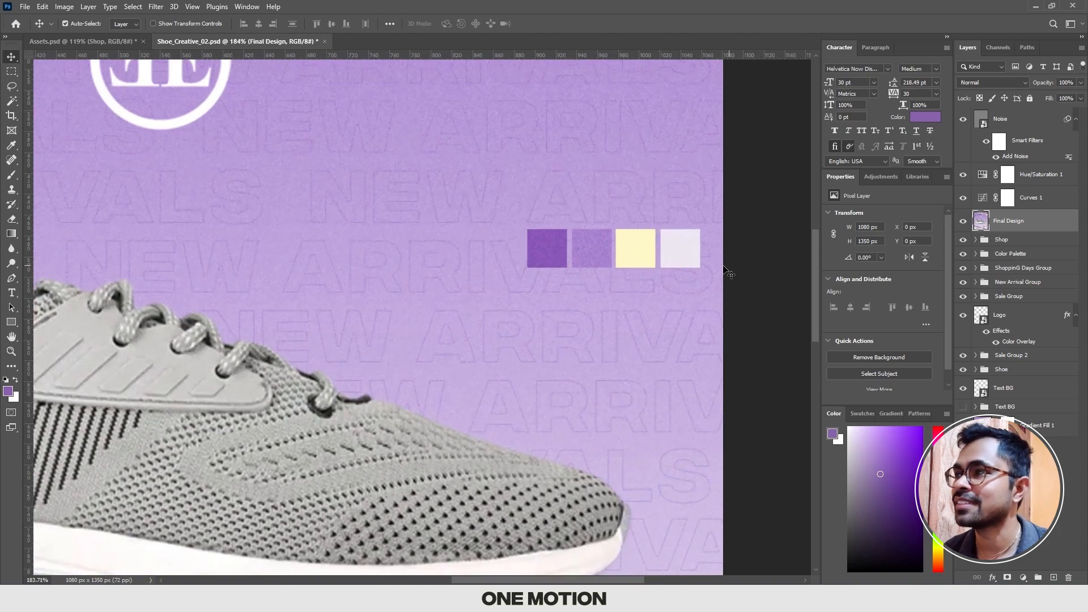
scroll(591, 264, "down", 8)
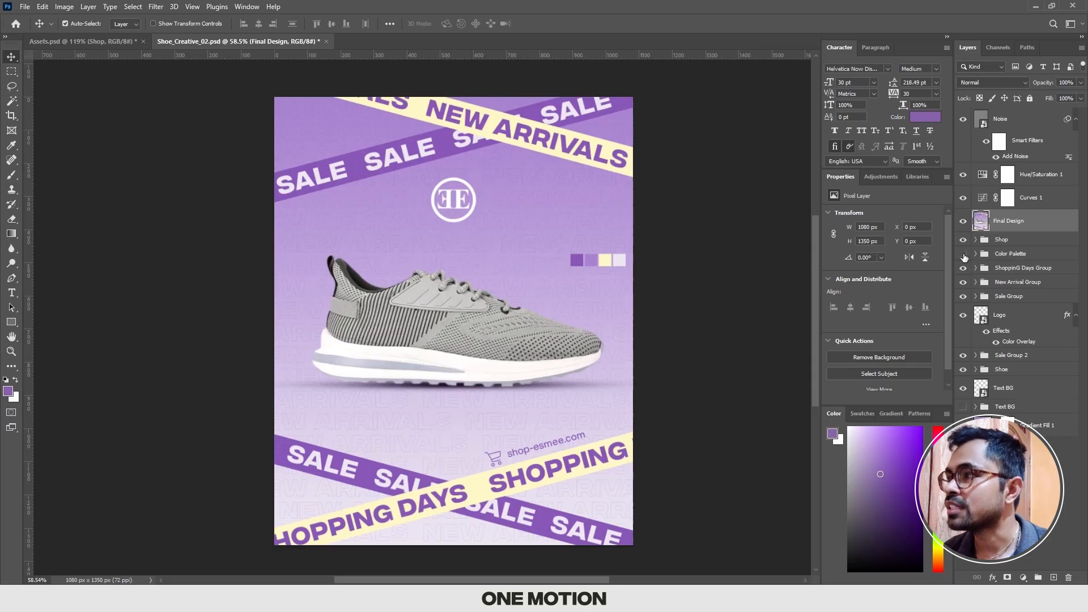
Step: Hide the Color Palette group, the merged Final Design layer, and the Noise, Hue/Saturation 1 and Curves 1 layers
left_click(1004, 253)
left_click(963, 220)
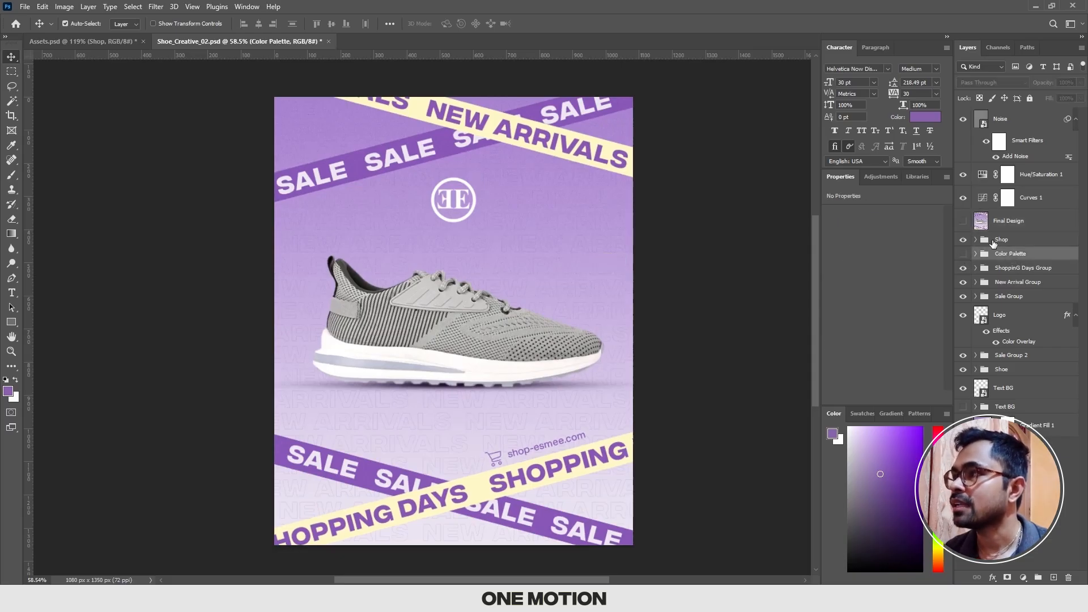
left_click_drag(963, 118, 962, 198)
Step: Stamp all visible layers, without the color palette, into a new merged layer directly above the Shop group
left_click(1008, 244)
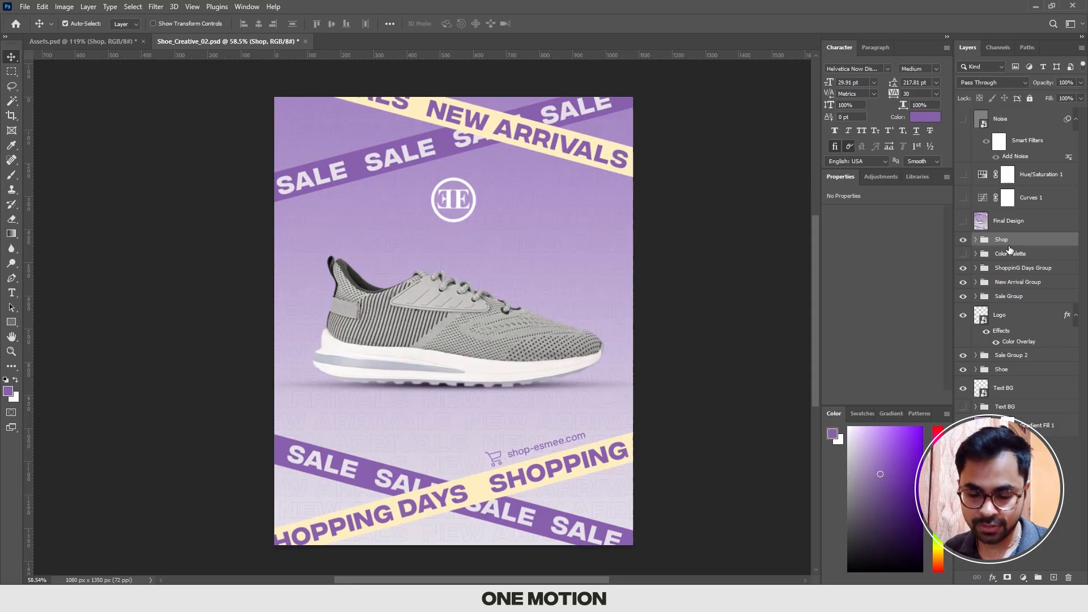
key("ctrl")
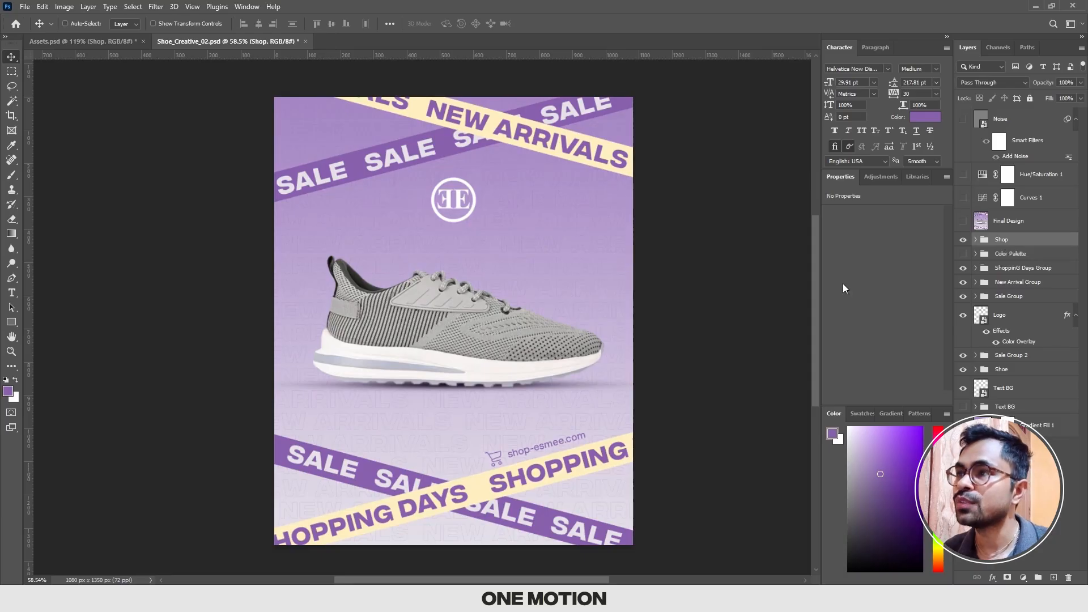
key("ctrl+shift+alt+e")
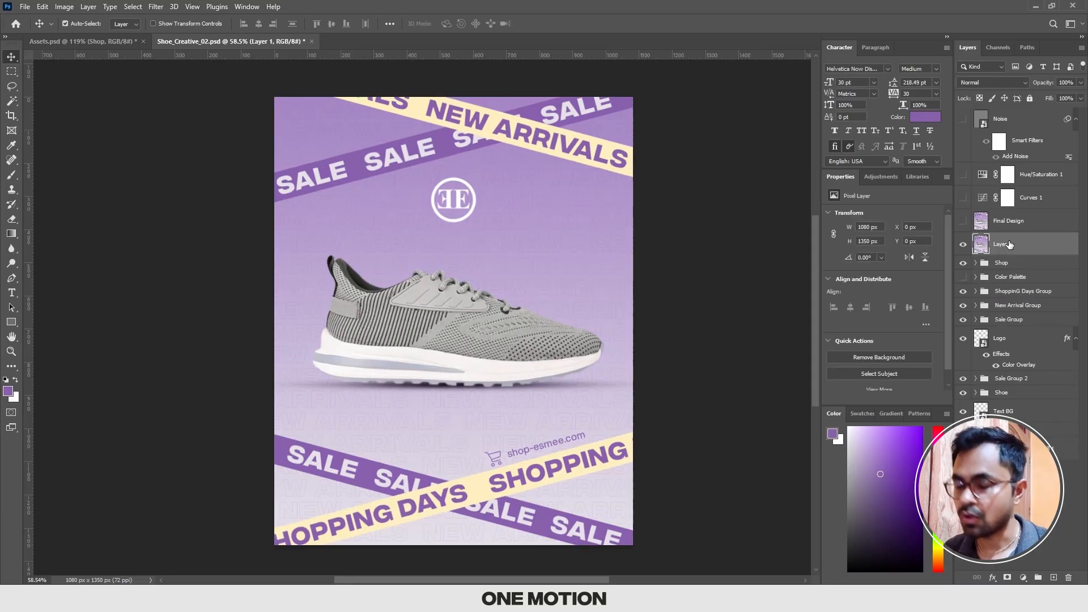
Step: Rename the new merged layer as Final Design and delete the older hidden Final Design layer above it
double_click(1008, 224)
key("ctrl+c")
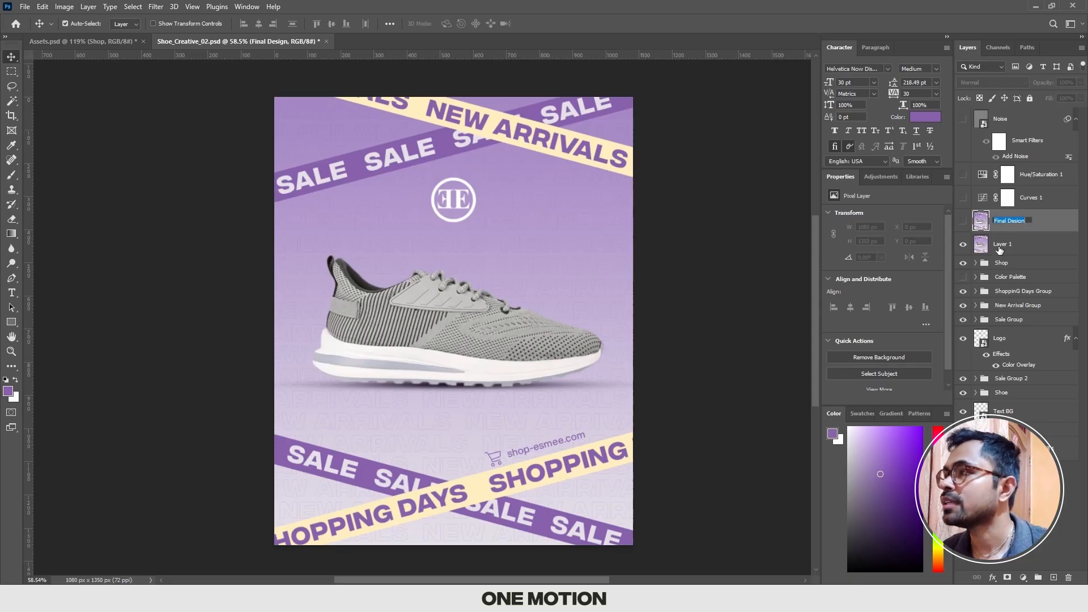
double_click(1000, 246)
key("ctrl+v")
key("Return")
left_click(1011, 225)
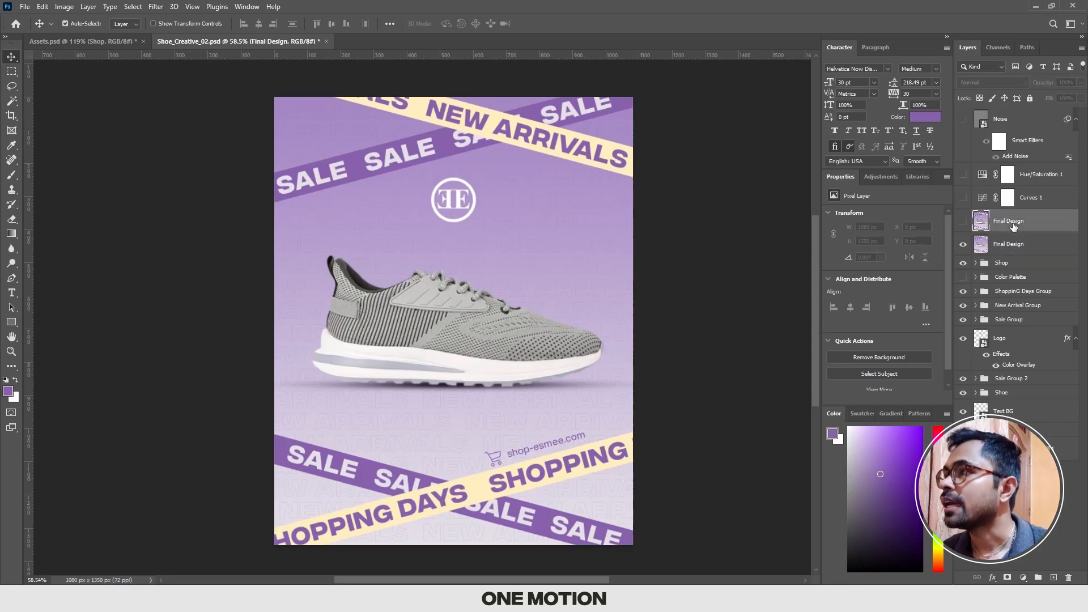
key("Delete")
Step: Turn the Curves 1, Hue/Saturation 1 and Noise layers back on and save the document
left_click_drag(963, 197, 963, 119)
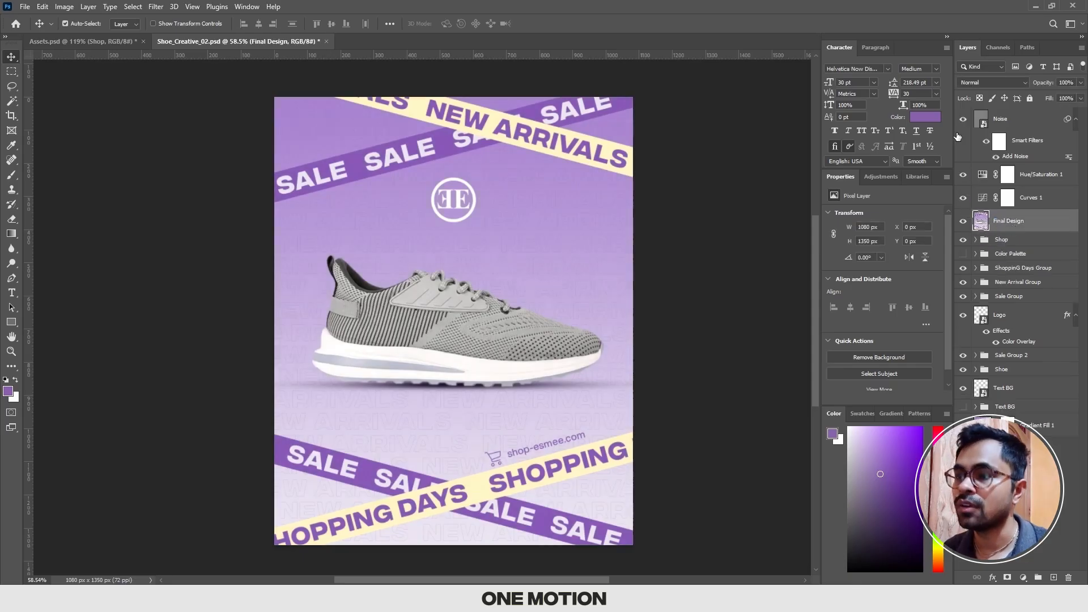
scroll(645, 315, "up", 1)
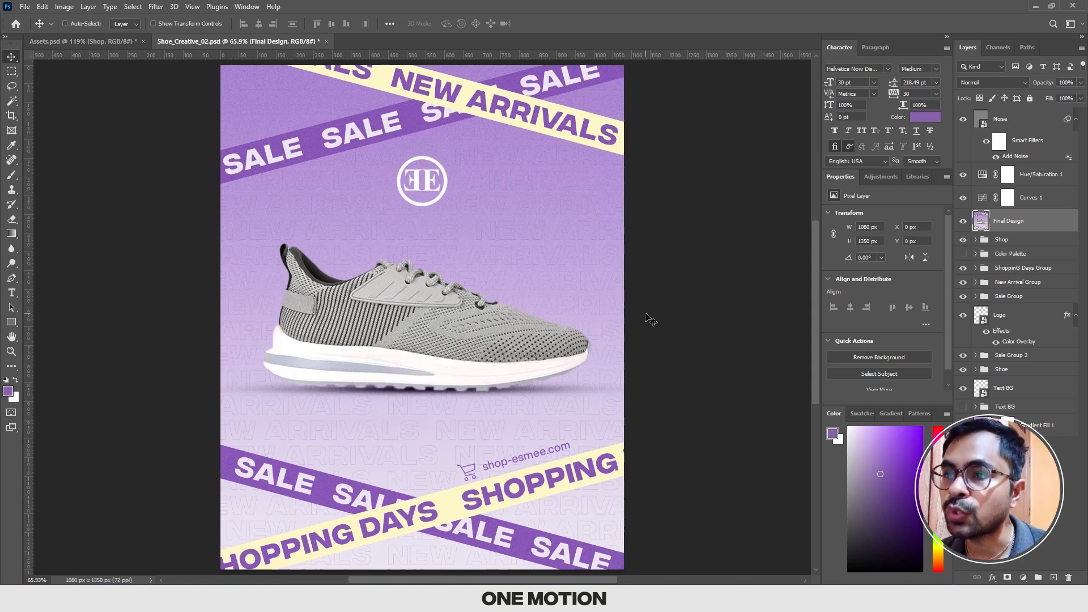
key("ctrl+s")
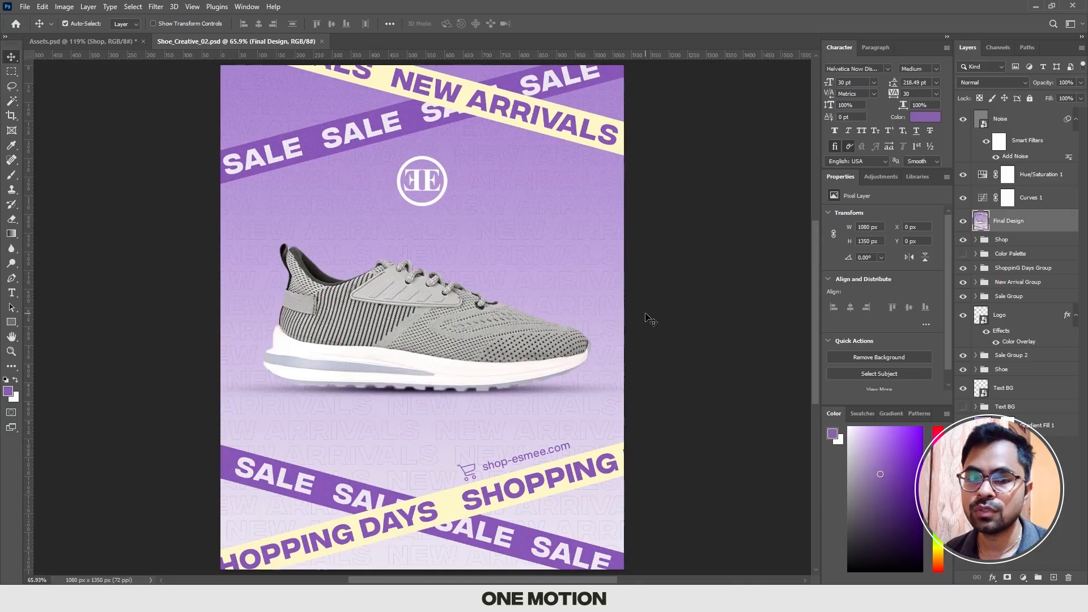